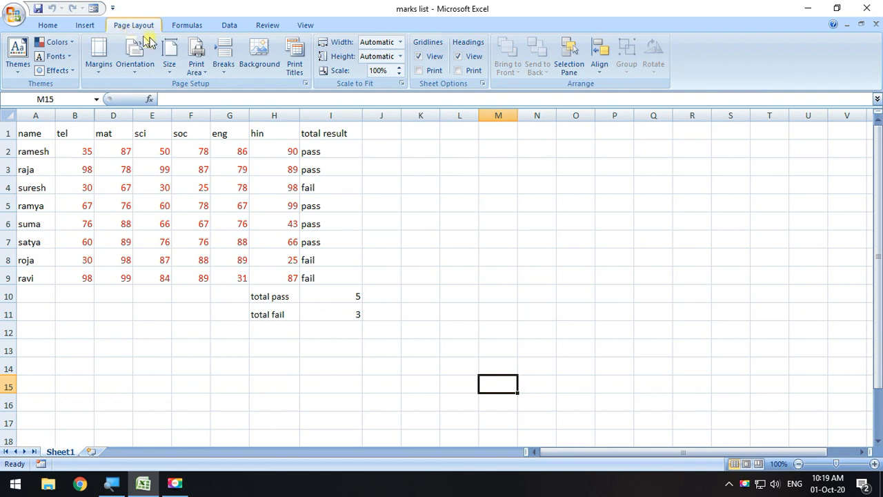
click(187, 25)
scroll(319, 200, down, 1)
scroll(301, 290, up, 1)
click(578, 210)
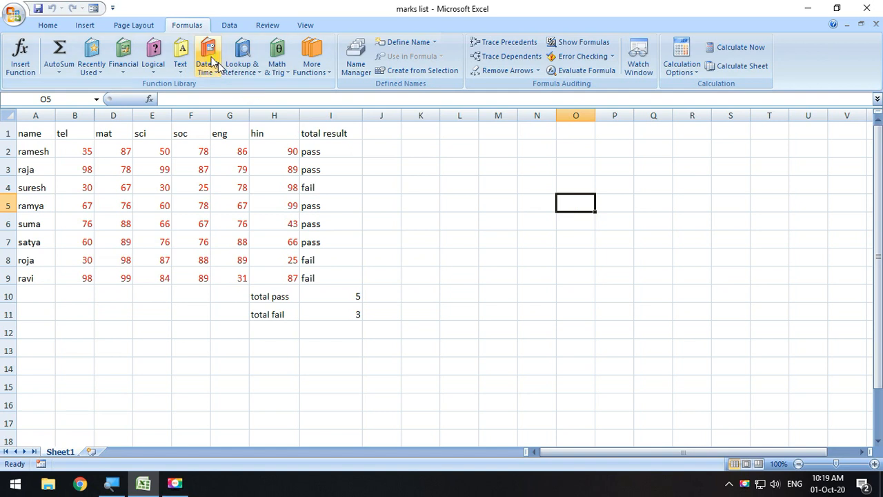
click(133, 25)
scroll(299, 329, down, 10)
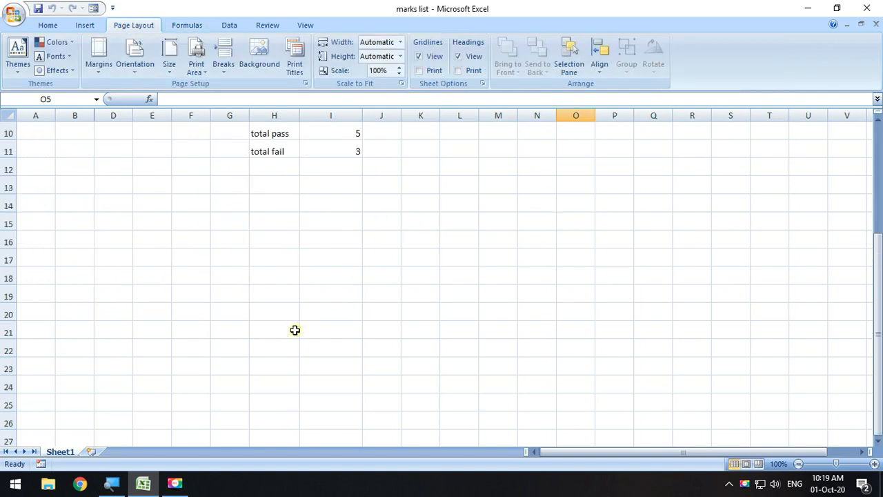
scroll(195, 345, up, 10)
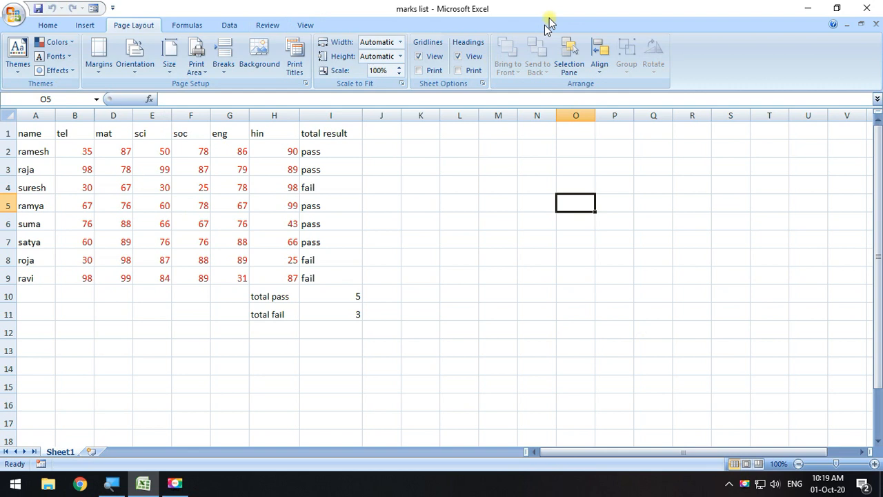
Preview the marks sheet for printing, view its page setup options without changing them, and return to the worksheet.
click(9, 21)
mouse_move(47, 171)
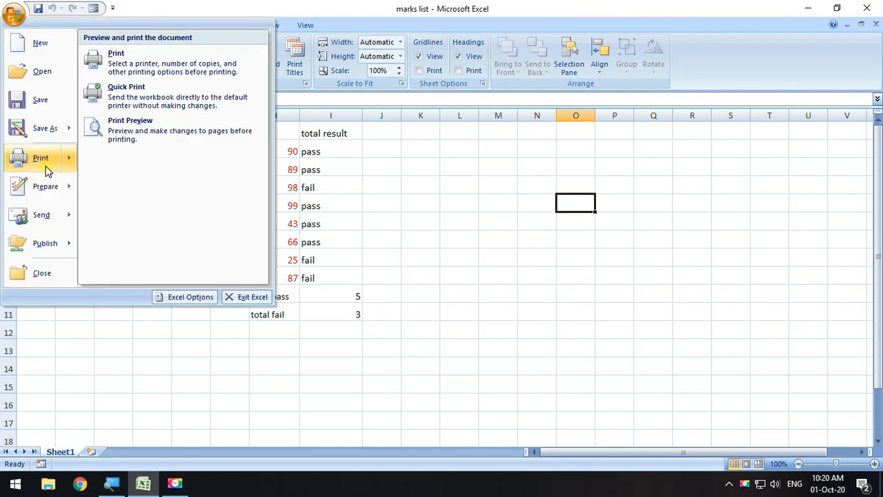
click(132, 140)
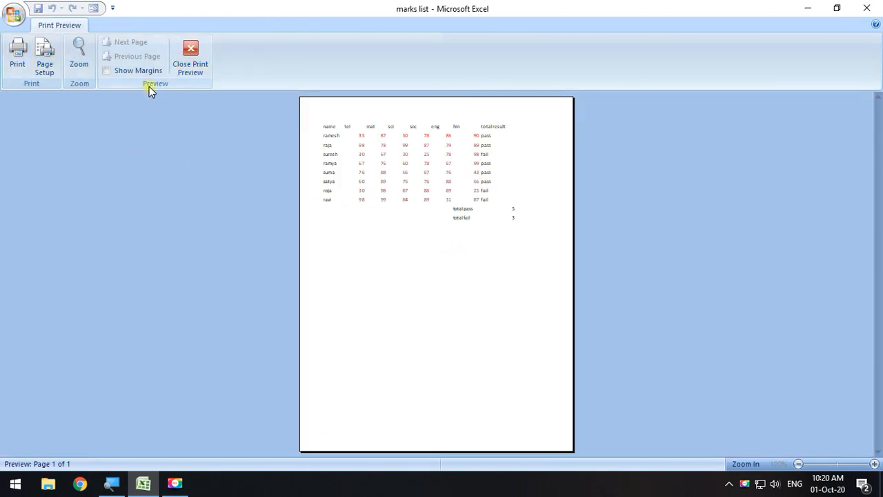
click(47, 69)
drag(532, 21, 439, 111)
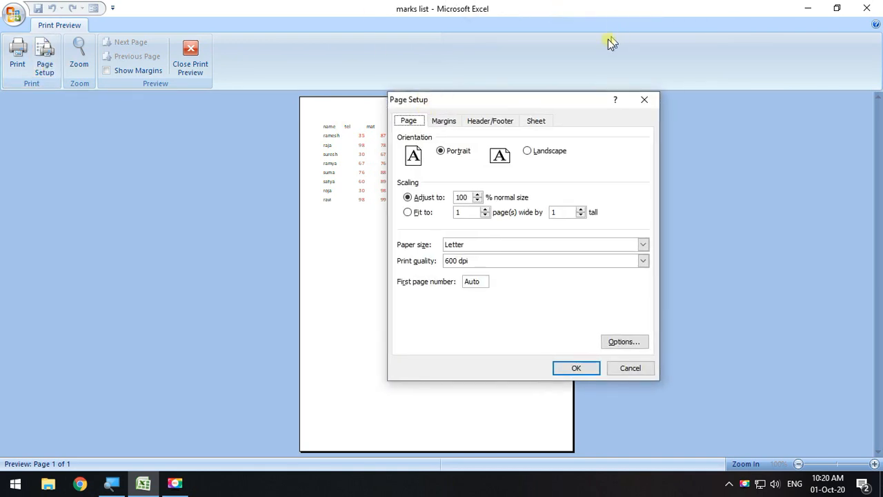
click(645, 100)
click(189, 48)
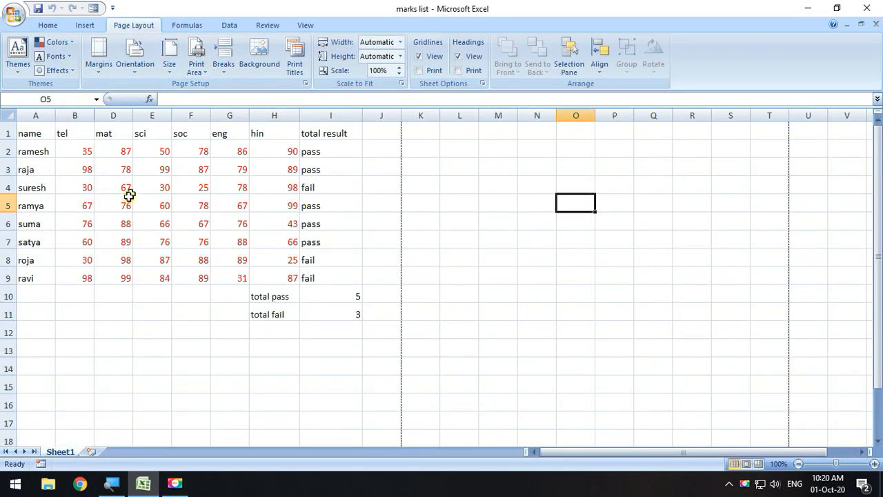
Examine the dashed page-break lines on the worksheet, both down the rows and across the empty columns beyond column J.
scroll(406, 201, down, 9)
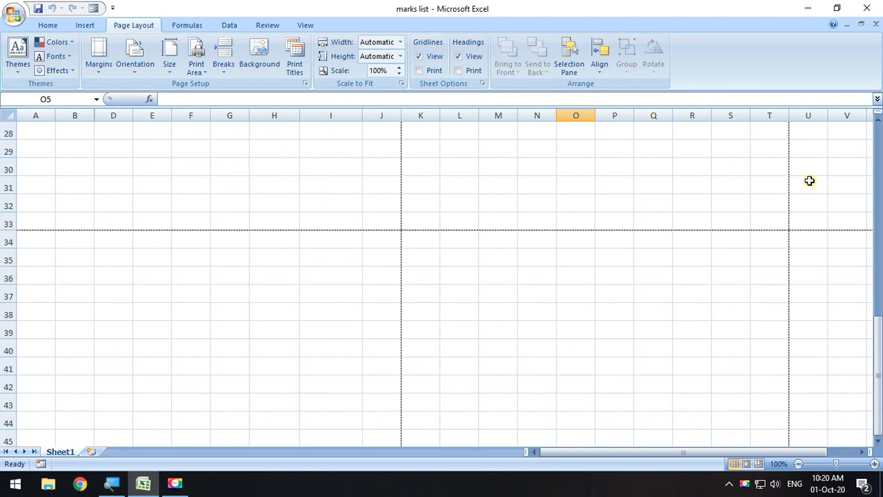
scroll(800, 180, up, 9)
scroll(450, 320, down, 4)
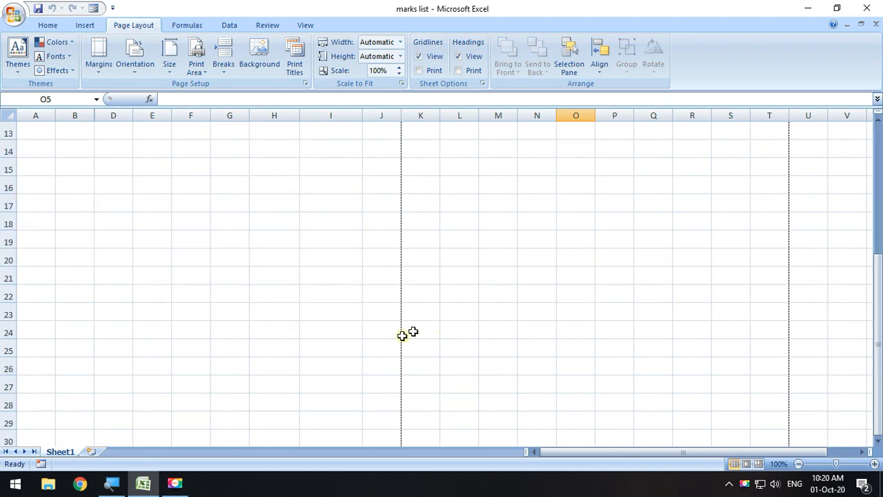
scroll(365, 343, up, 4)
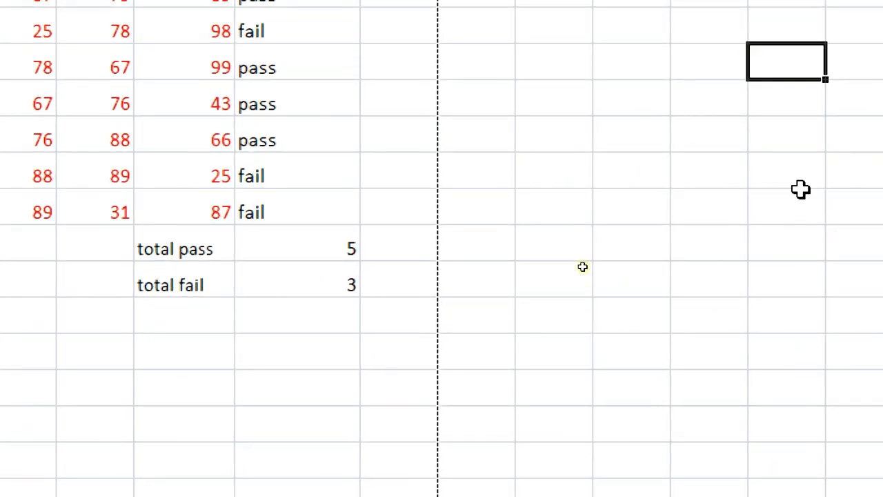
drag(510, 166, 691, 297)
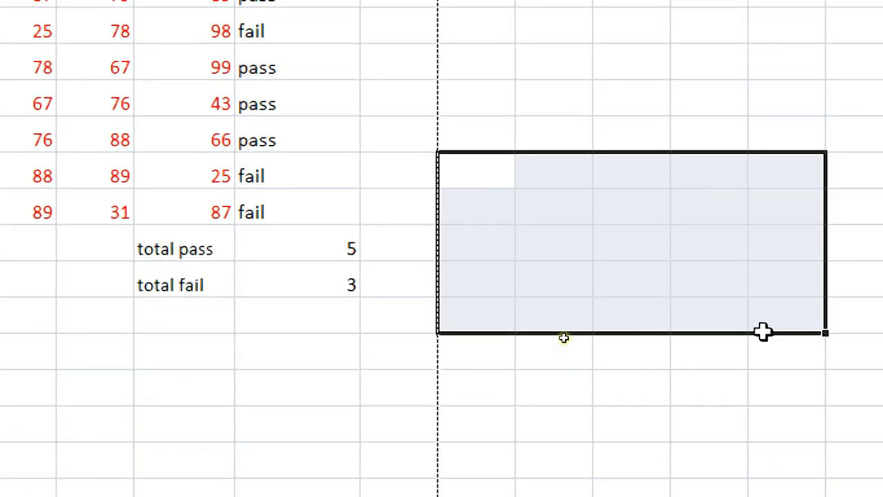
click(654, 236)
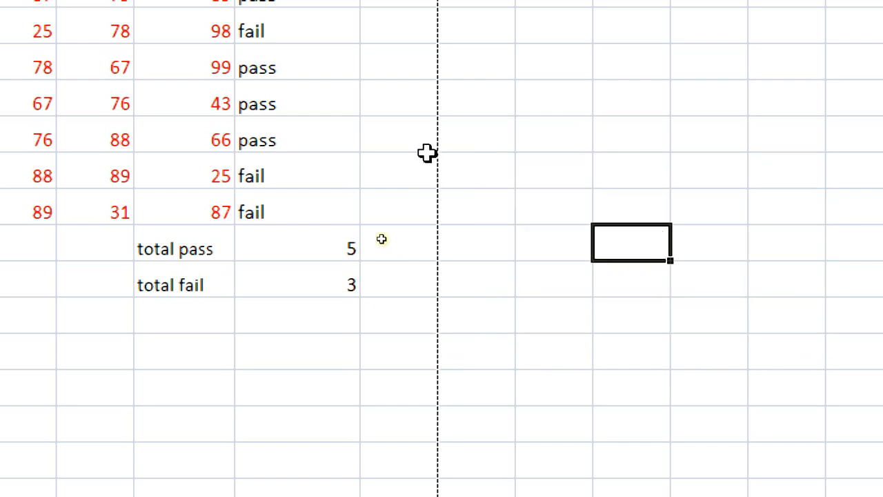
scroll(409, 152, down, 5)
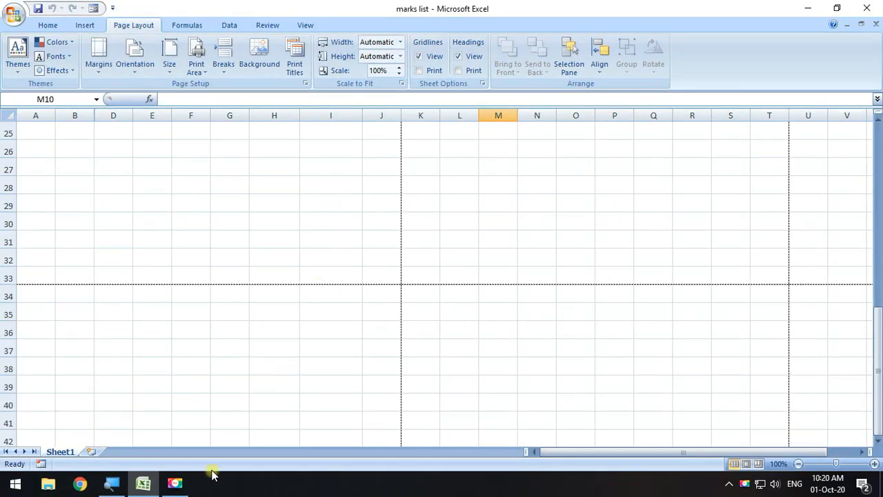
scroll(31, 279, up, 8)
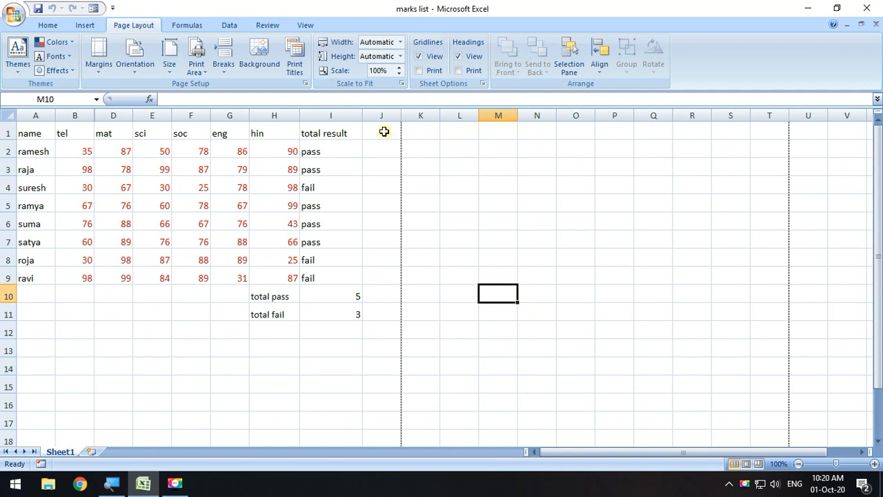
Open the print preview, magnify the marks table on the page, and close the preview.
click(14, 14)
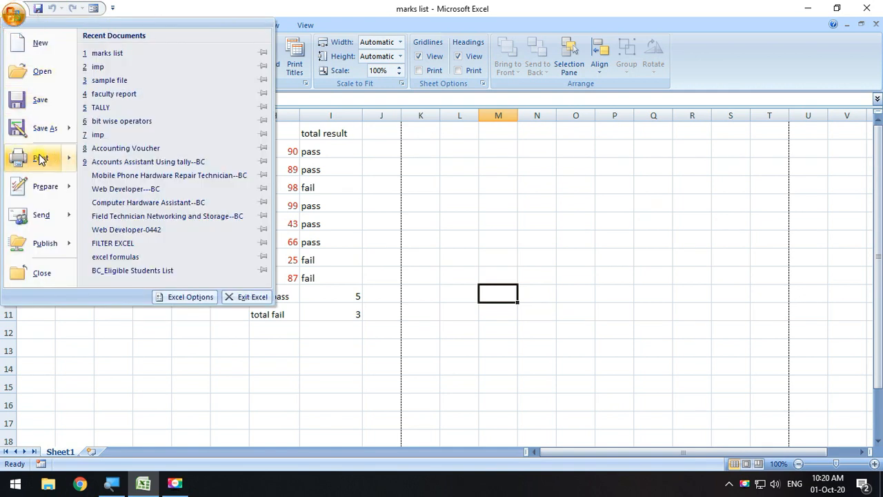
mouse_move(40, 159)
click(123, 141)
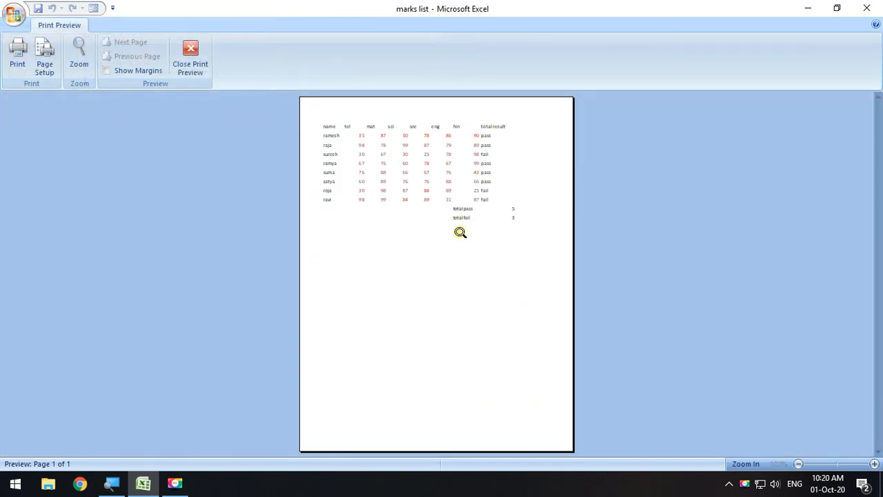
click(460, 233)
scroll(384, 168, up, 3)
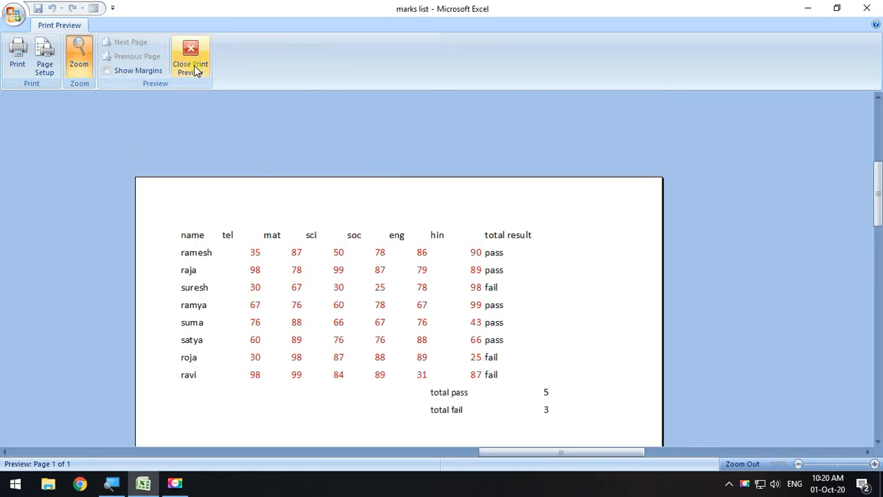
click(190, 63)
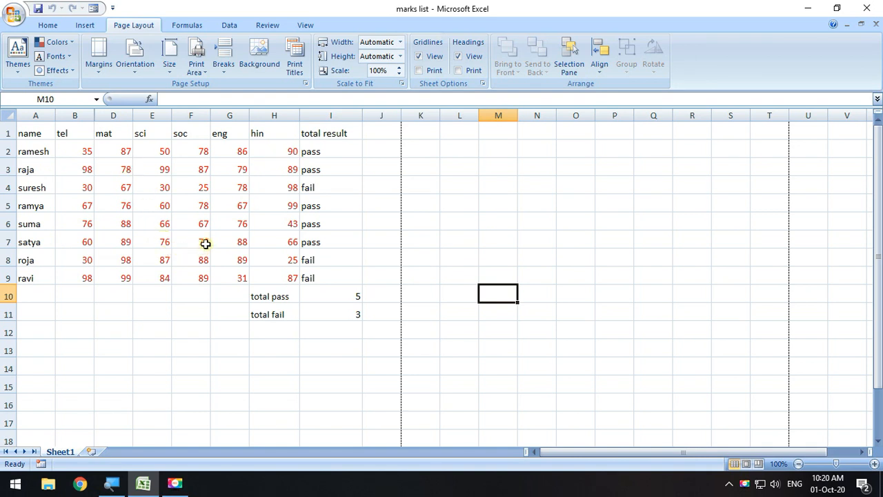
Copy the soc through total result block F1:I11 and paste it starting at cell J1.
drag(191, 133, 329, 310)
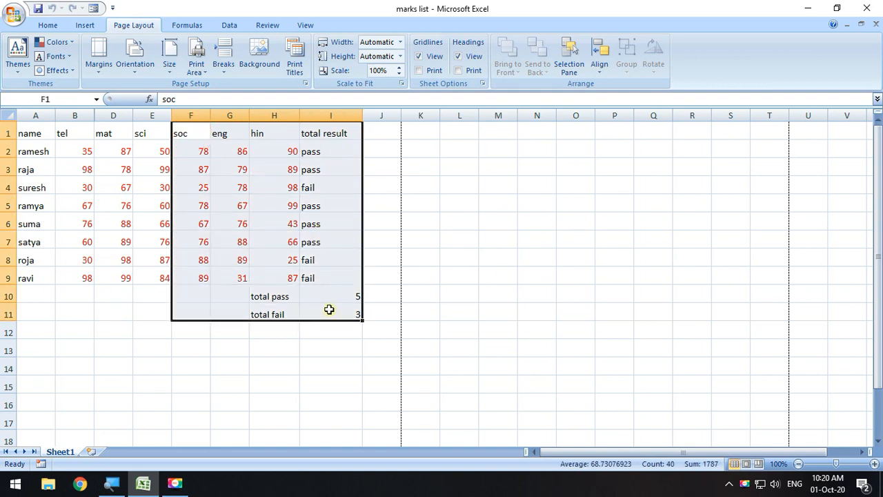
key(ctrl+c)
click(372, 134)
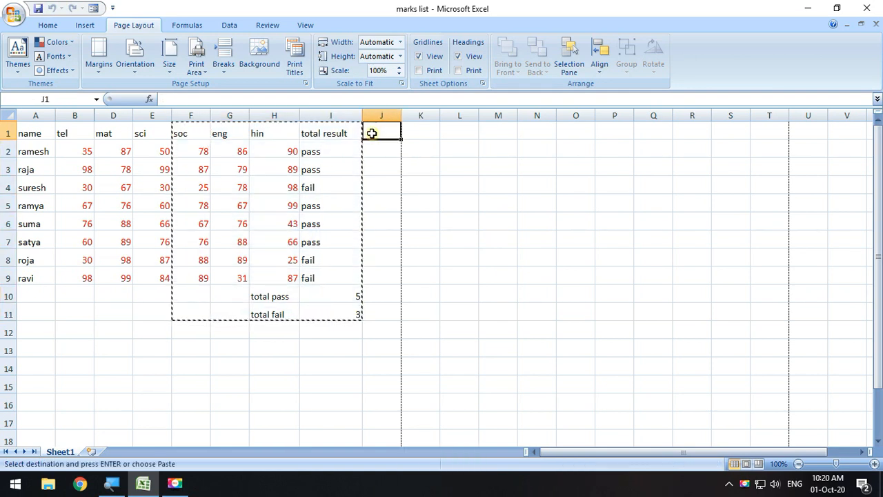
key(ctrl+v)
key(Escape)
click(693, 254)
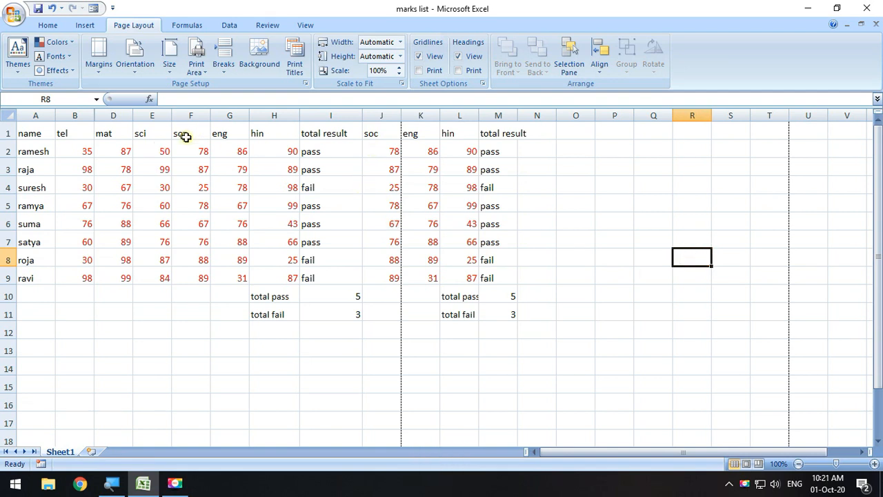
Inspect the pasted columns K to M beyond the page break and review the available margin presets without applying one.
drag(408, 133, 498, 340)
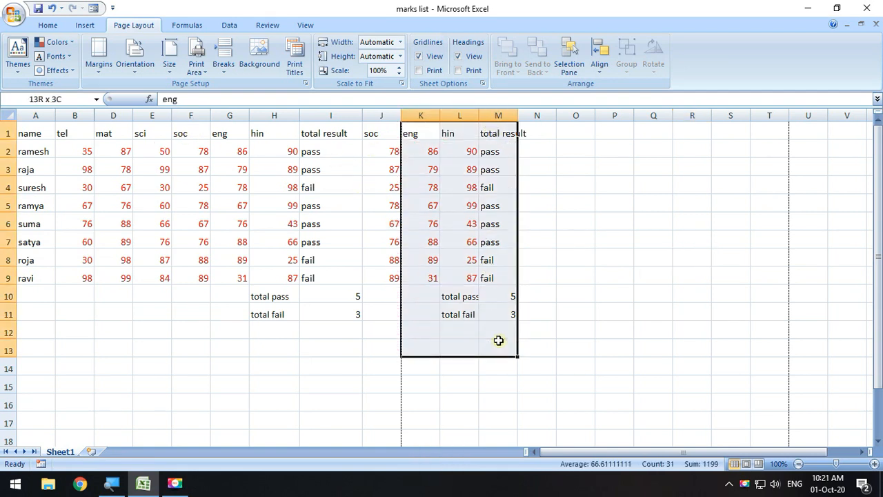
click(573, 275)
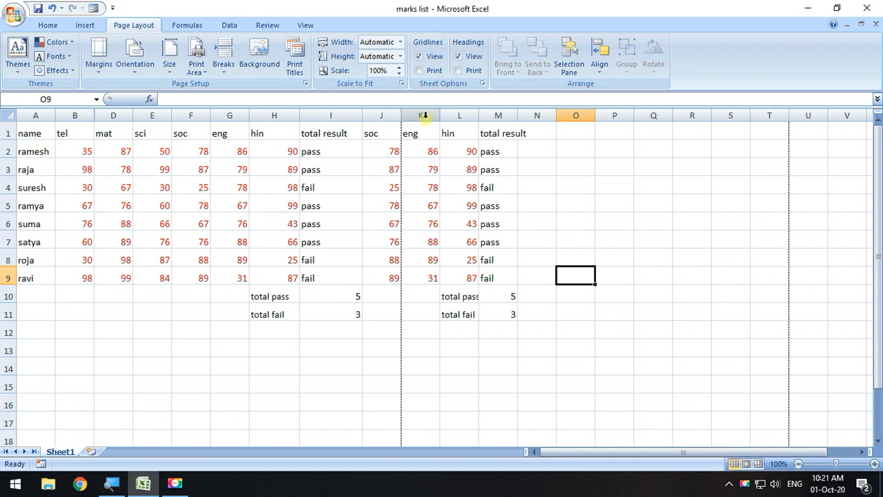
click(102, 69)
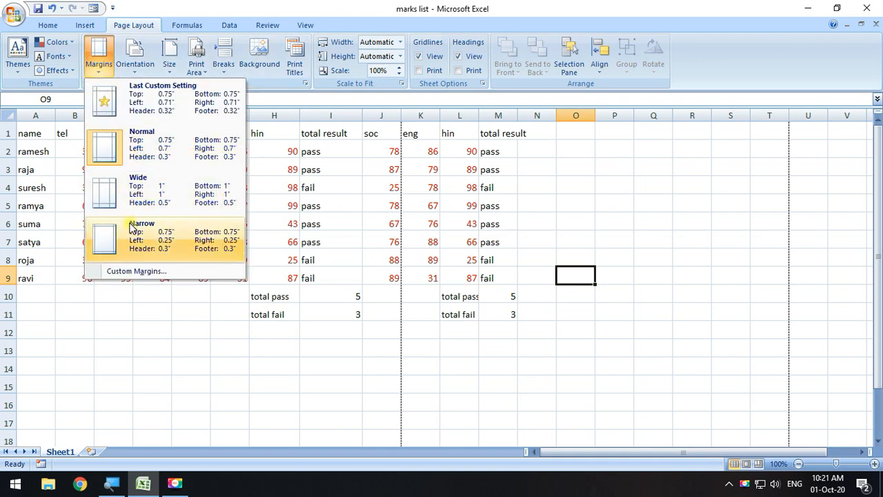
click(227, 406)
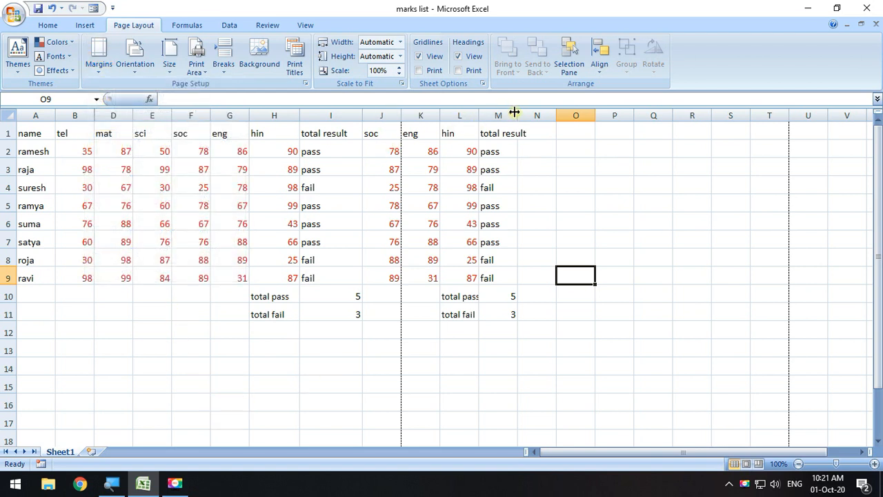
Widen column M to fit its total result heading and apply the Narrow page margins.
drag(517, 111, 533, 114)
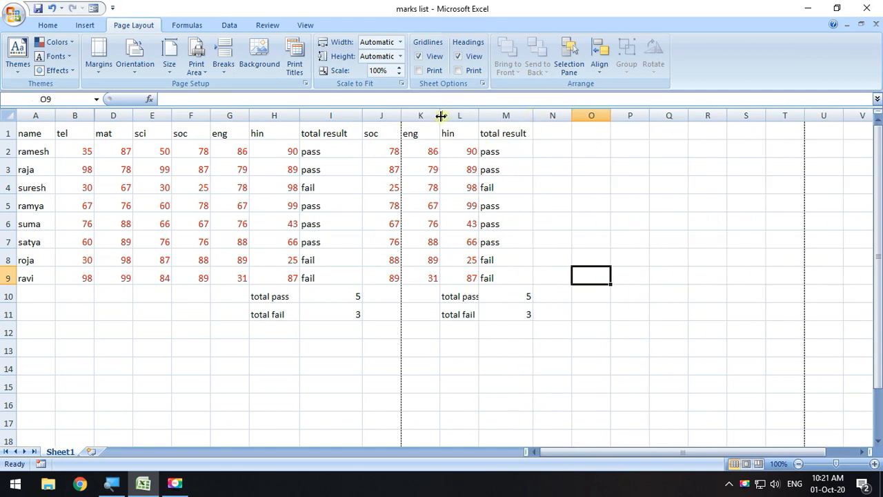
click(101, 65)
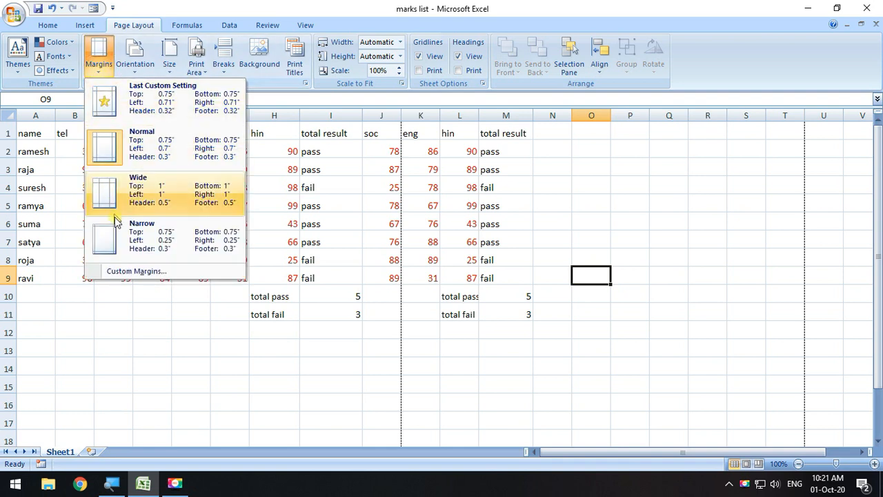
click(135, 236)
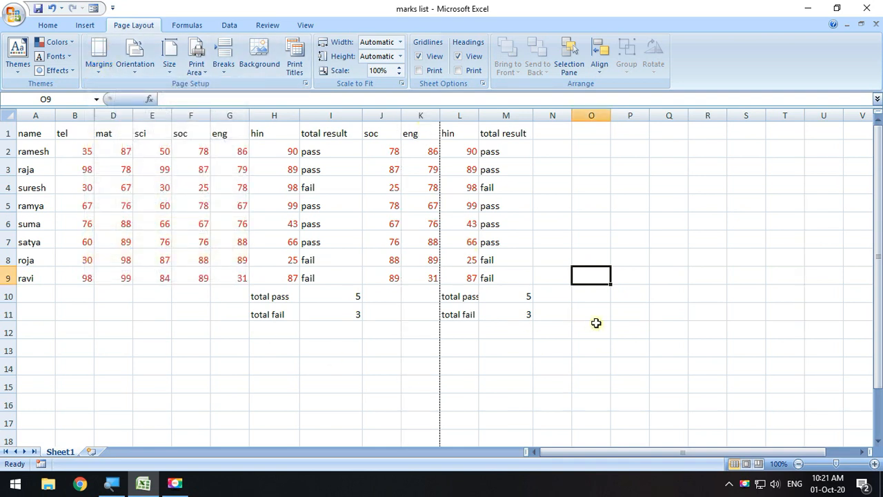
Undo the widening of column M and redo it.
scroll(459, 394, down, 1)
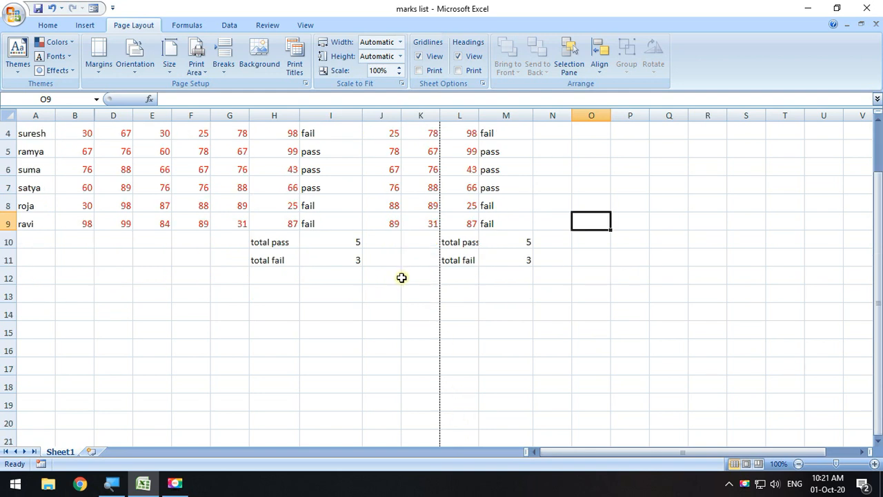
key(ctrl+z)
scroll(414, 249, up, 1)
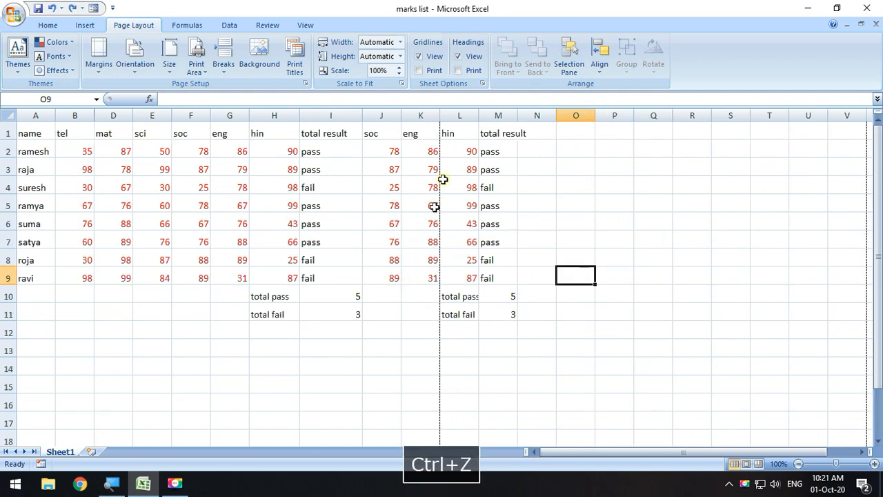
key(ctrl+y)
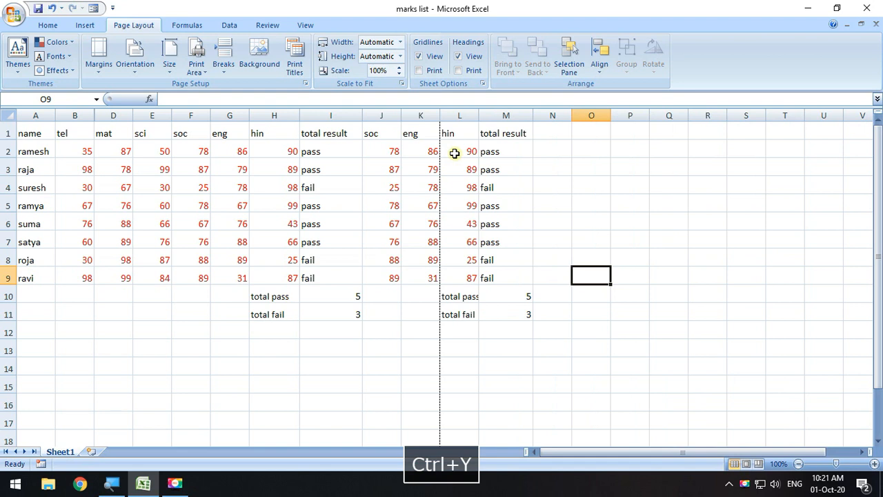
Switch the page margins to Normal and back to Narrow to compare where the page break falls.
click(101, 66)
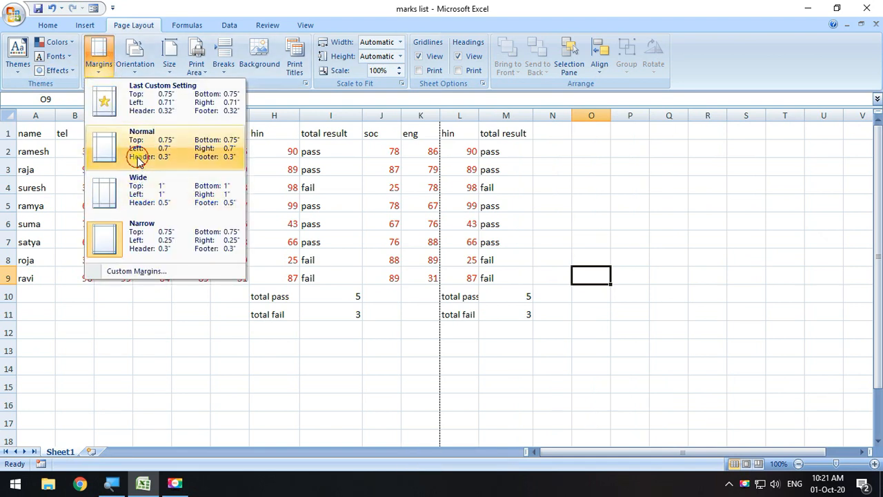
click(138, 160)
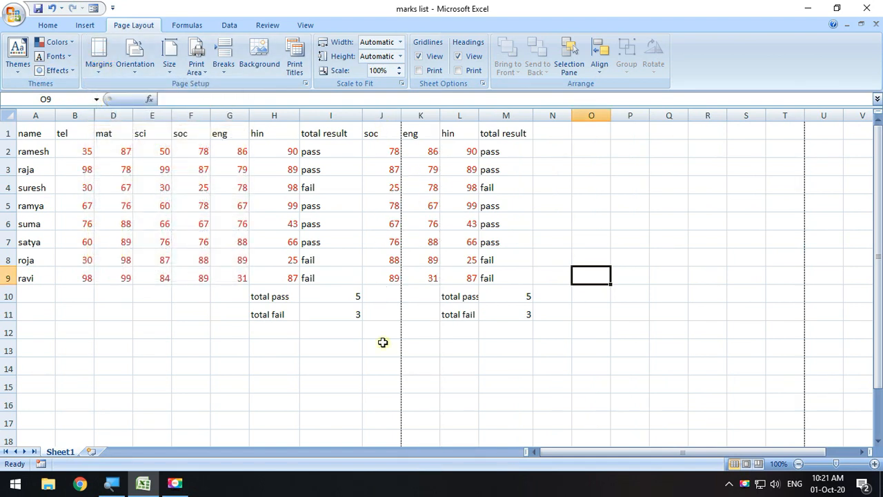
click(96, 58)
click(131, 232)
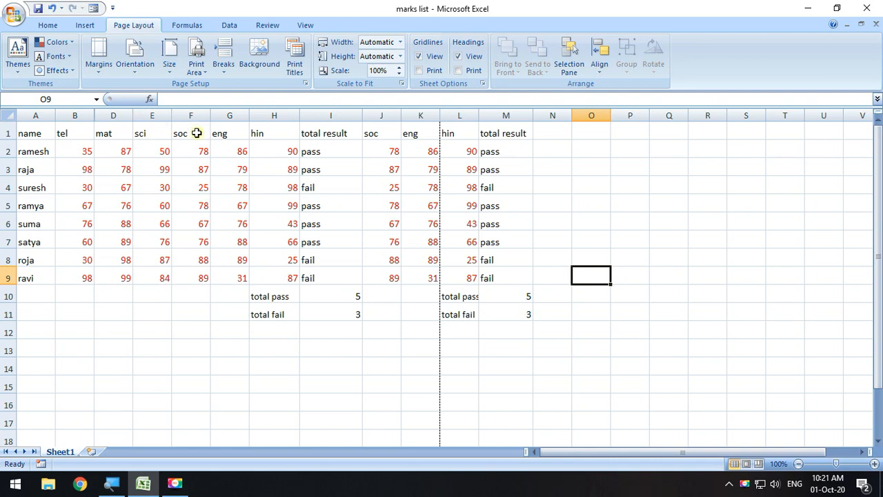
Set the left page margin to 0 through the custom margin settings.
click(97, 73)
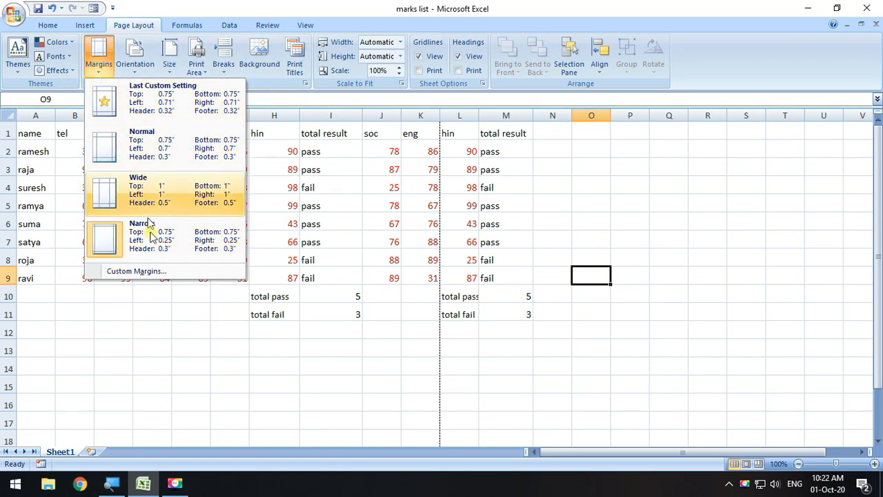
click(163, 273)
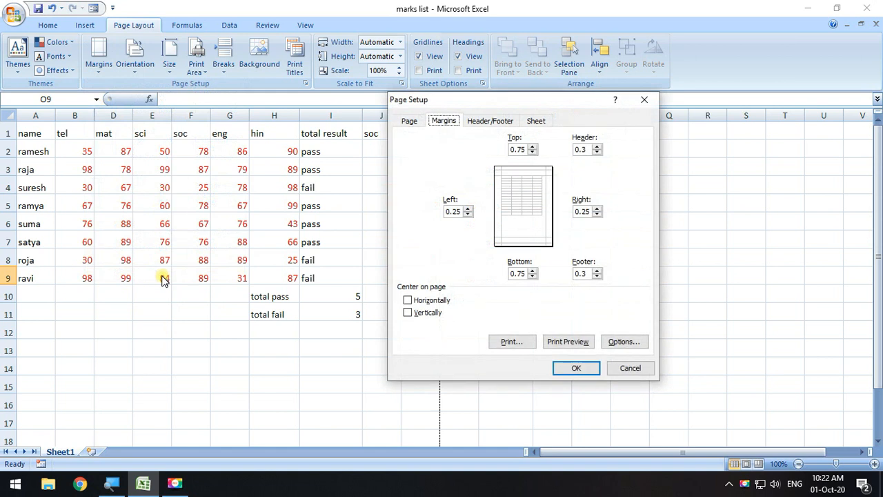
drag(464, 101, 373, 54)
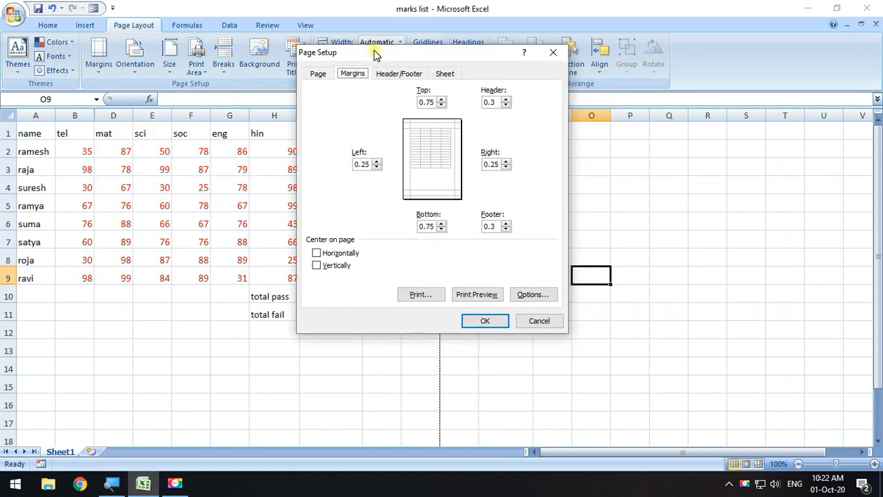
click(372, 164)
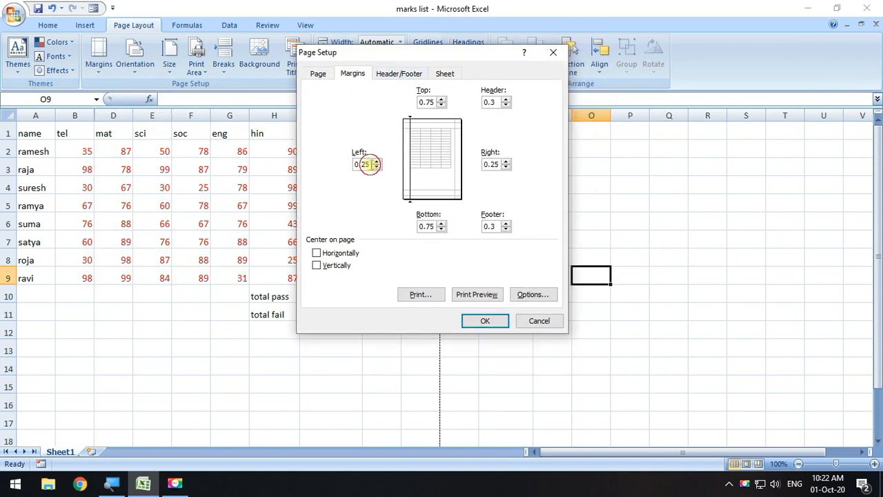
drag(369, 164, 349, 161)
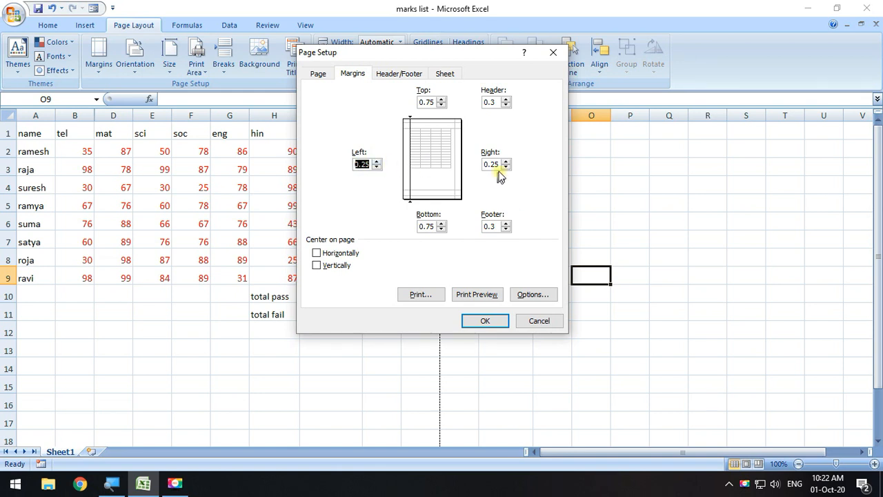
text(0)
click(494, 323)
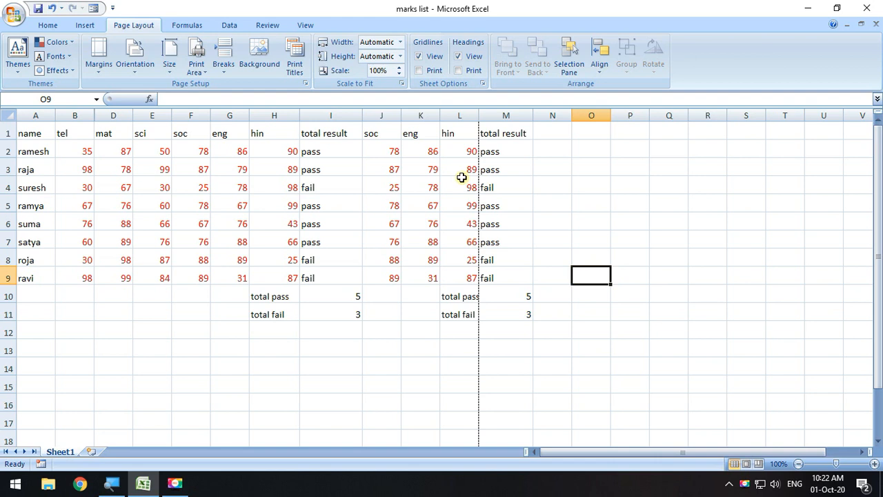
Preview the printed page with the adjusted left margin, check it zoomed in, and close the preview.
click(13, 14)
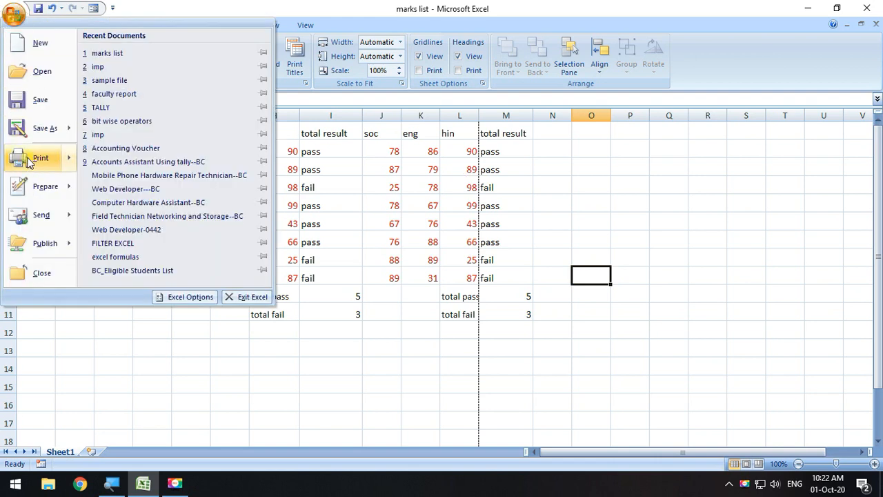
mouse_move(28, 160)
click(122, 122)
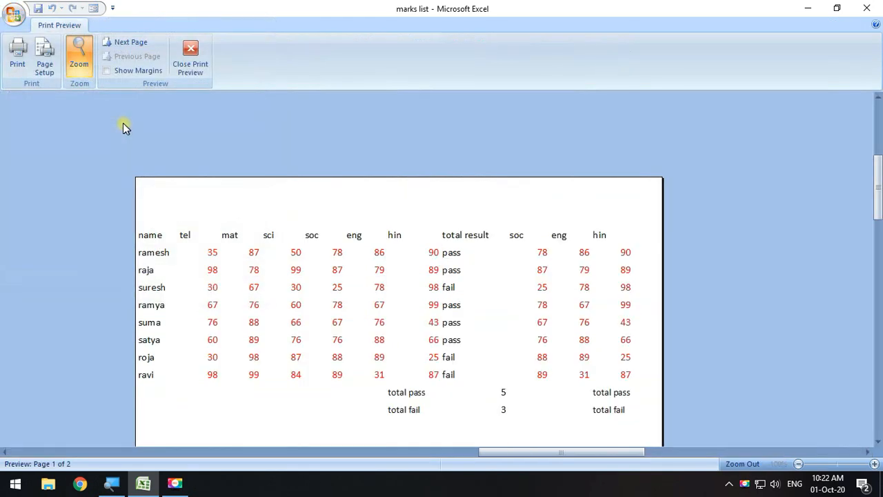
click(333, 268)
click(328, 169)
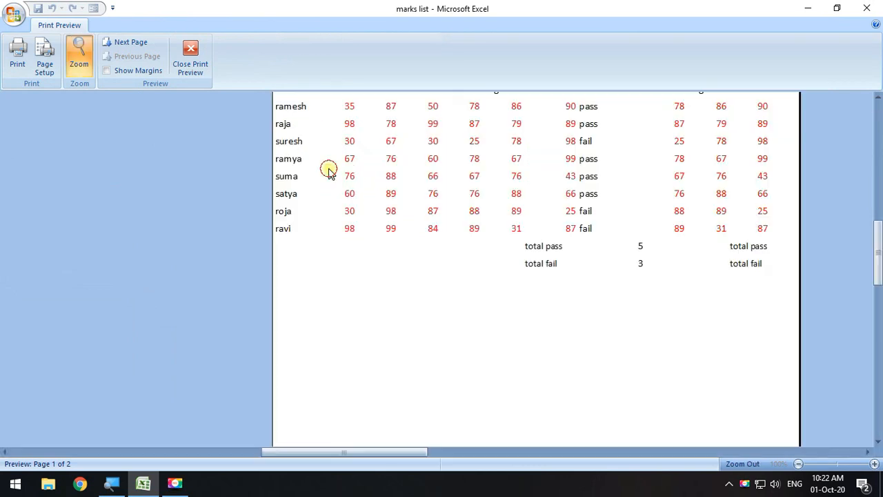
scroll(311, 163, up, 2)
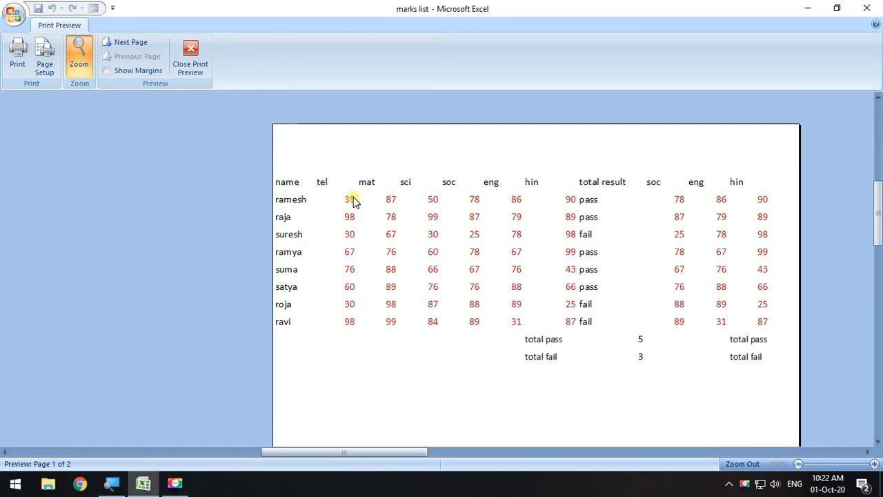
click(183, 53)
Set the left page margin back to 0.25 in the custom margin settings.
click(98, 66)
click(122, 271)
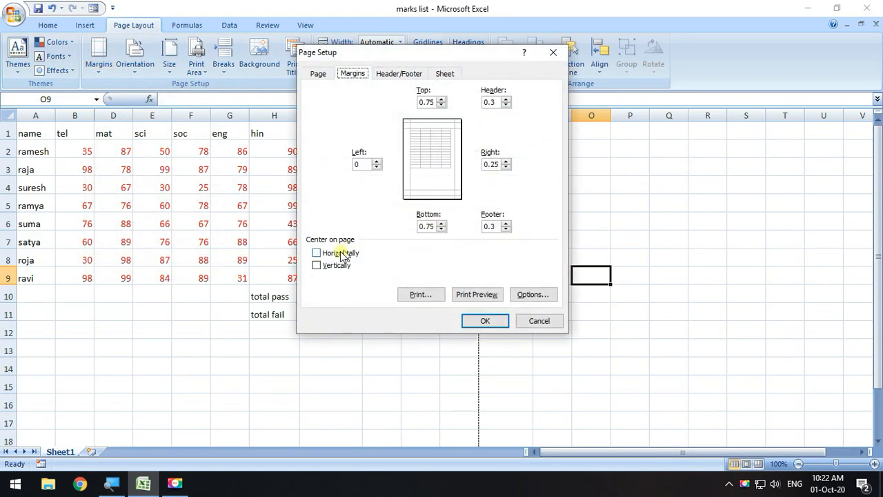
click(377, 161)
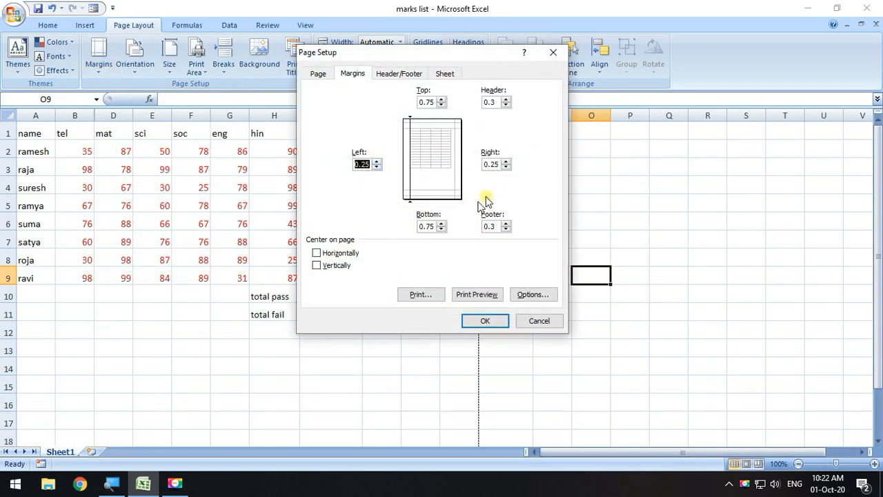
click(485, 321)
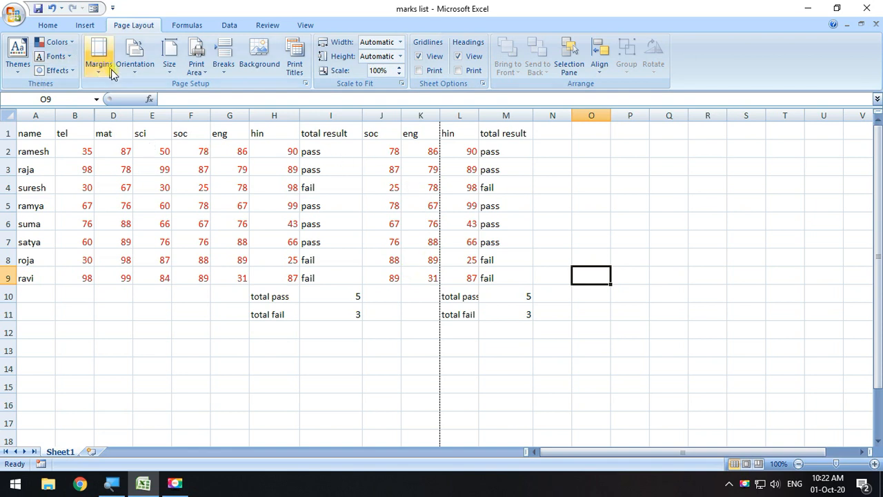
Look at the page orientation choices and preview the whole sheet in portrait, then return to the worksheet.
click(133, 66)
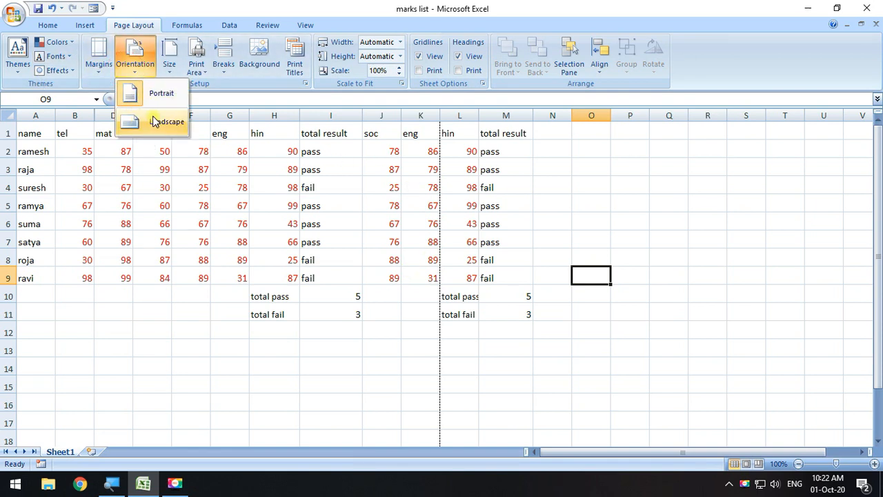
click(233, 6)
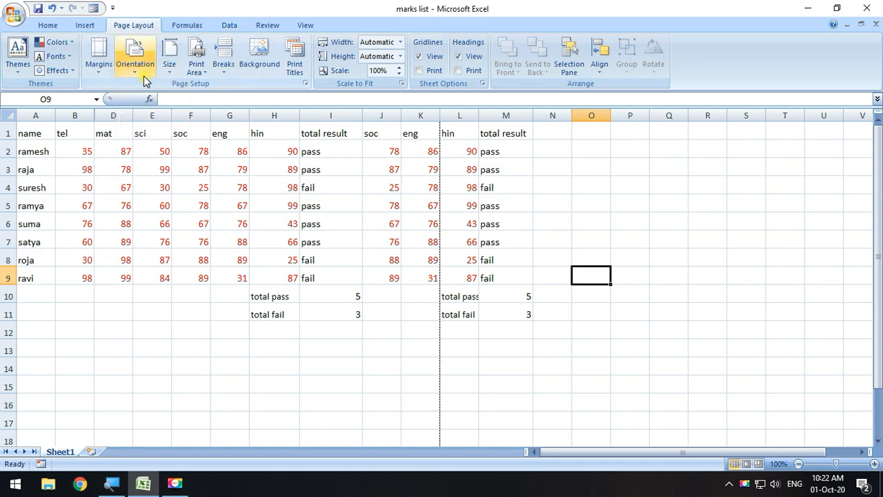
click(14, 14)
mouse_move(55, 160)
click(146, 133)
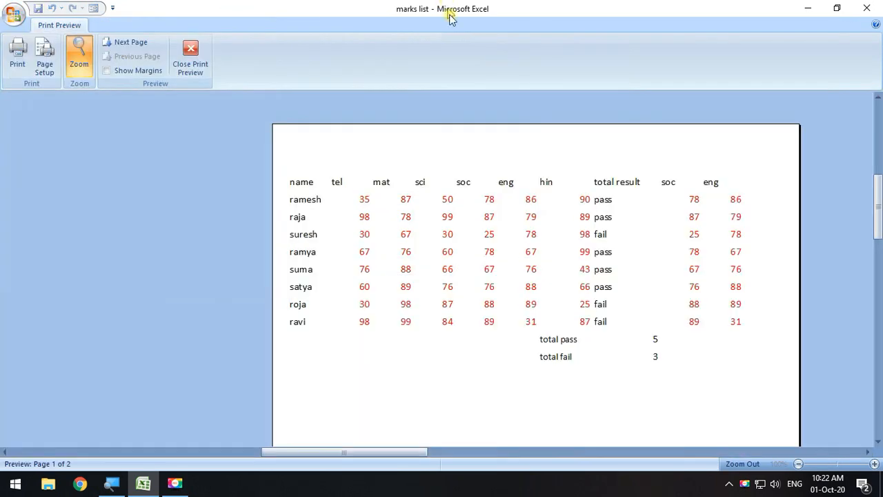
click(446, 232)
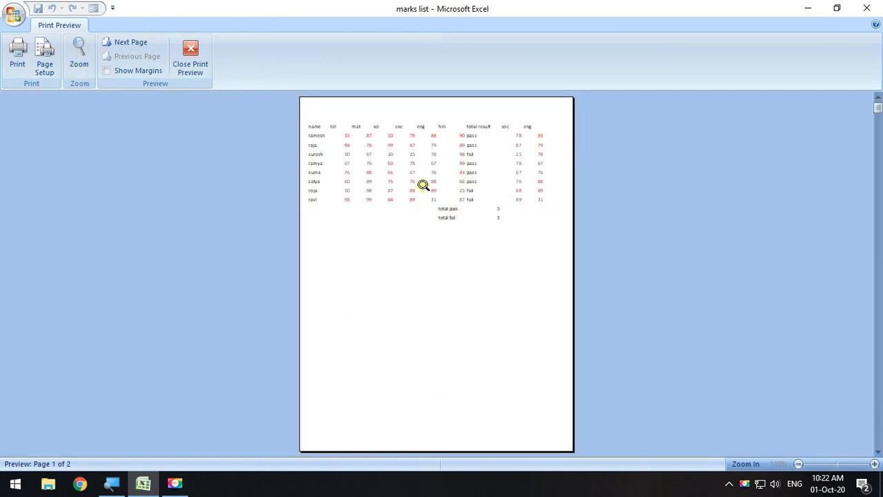
click(189, 72)
Select across row 33 to show the portrait page width and switch the page orientation to Landscape.
scroll(295, 281, down, 6)
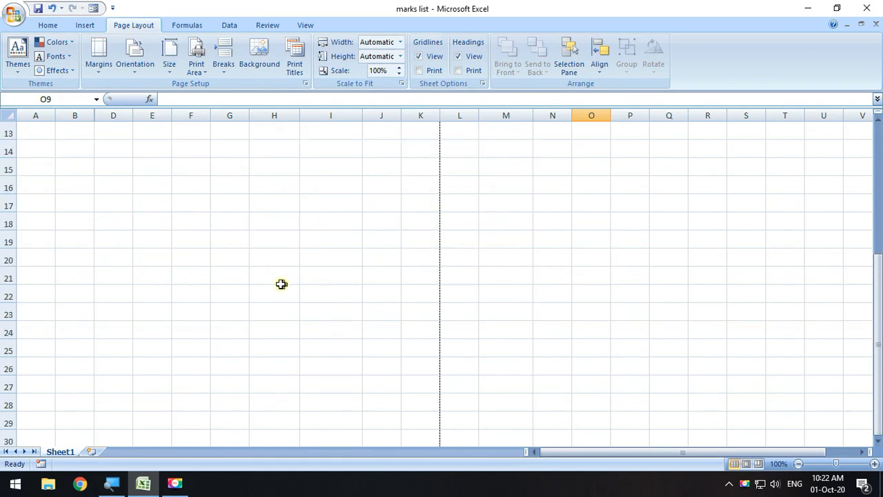
drag(23, 389, 441, 383)
scroll(207, 329, up, 6)
click(134, 61)
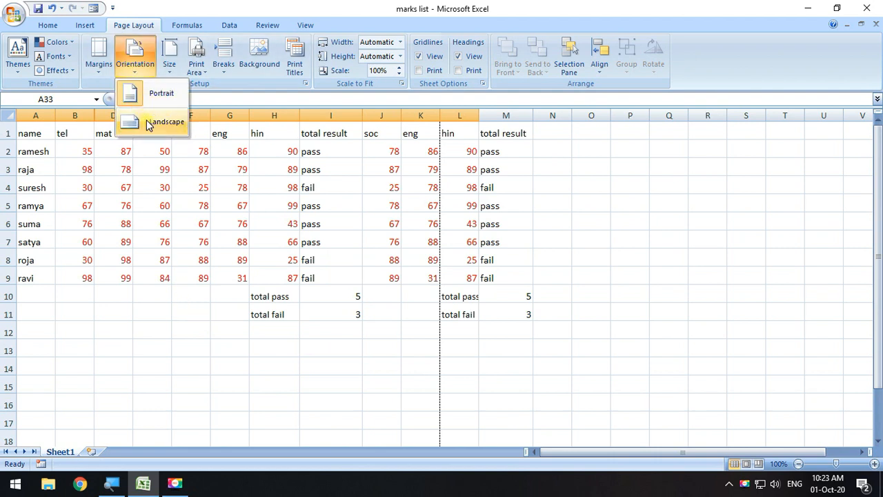
click(156, 121)
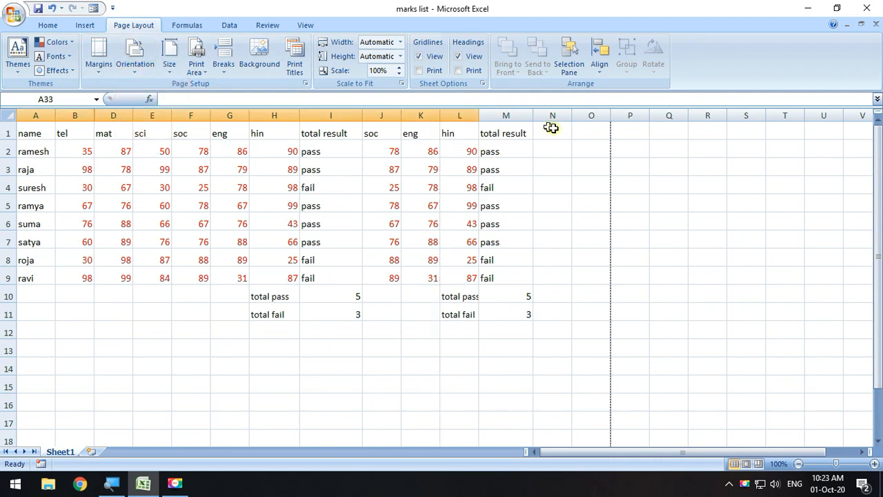
Select the spare columns N to O, a row across the page and the marks list A1:M11 to examine the landscape page width.
drag(554, 132, 584, 353)
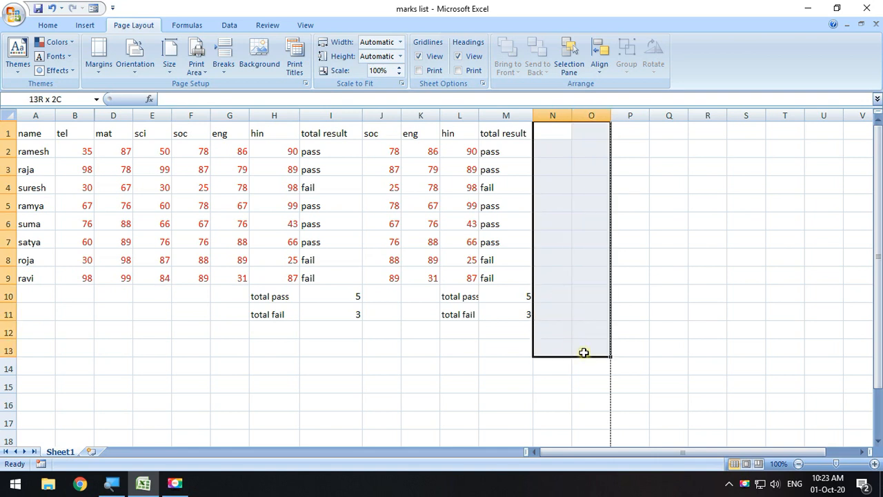
scroll(523, 341, down, 4)
drag(28, 330, 576, 323)
scroll(385, 293, up, 4)
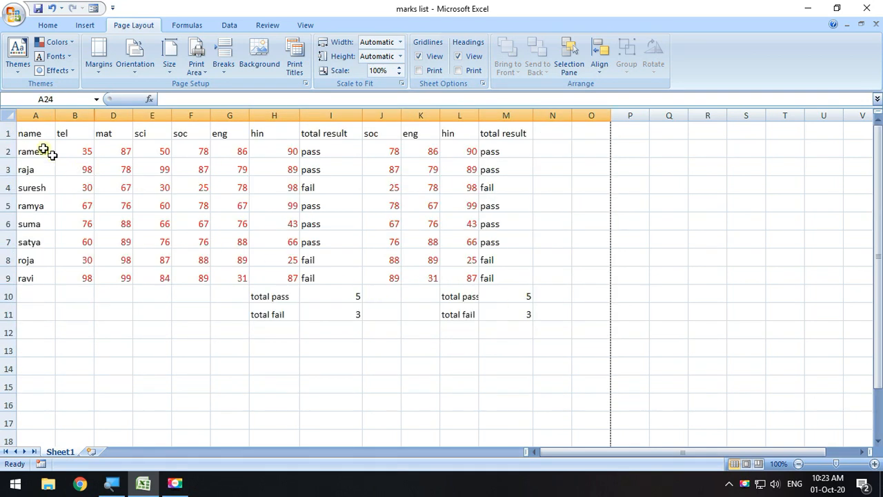
drag(21, 132, 532, 321)
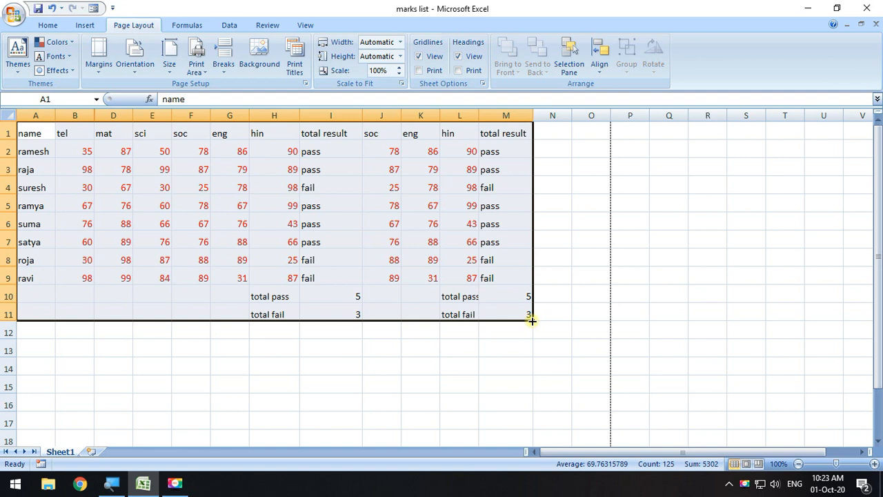
click(484, 366)
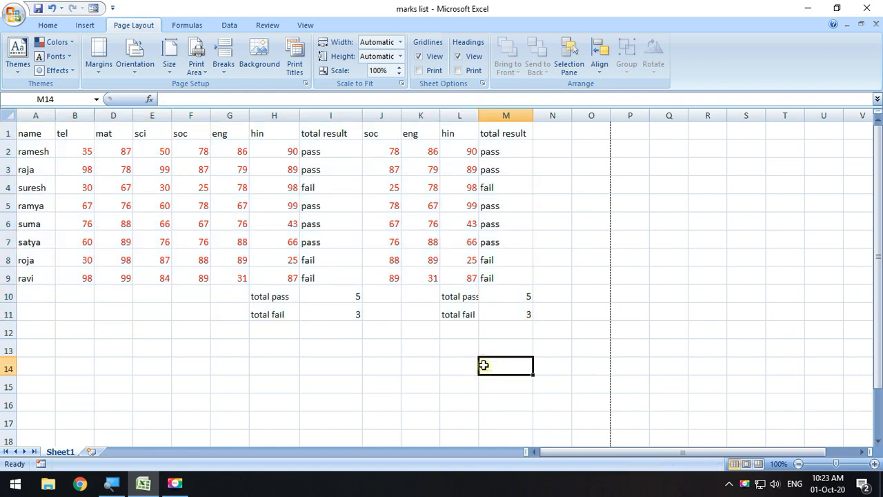
Preview the marks list as a landscape printout and check the whole page.
click(14, 14)
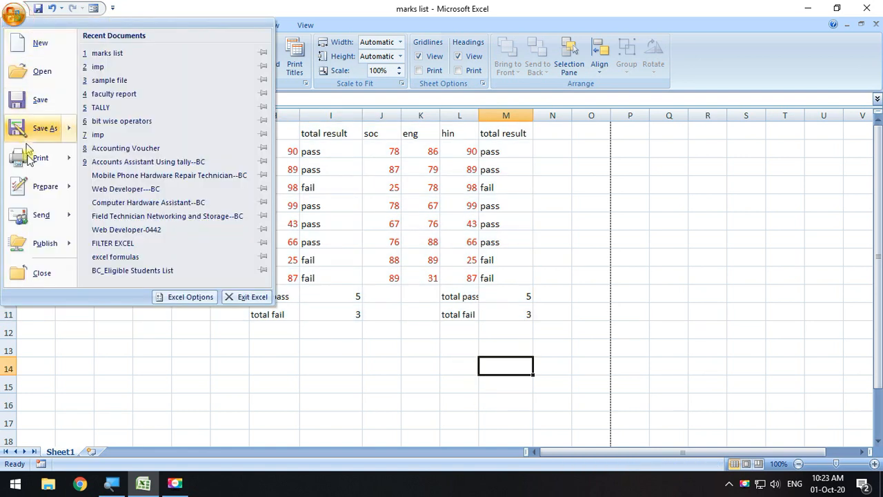
mouse_move(39, 164)
click(164, 140)
click(387, 216)
click(386, 216)
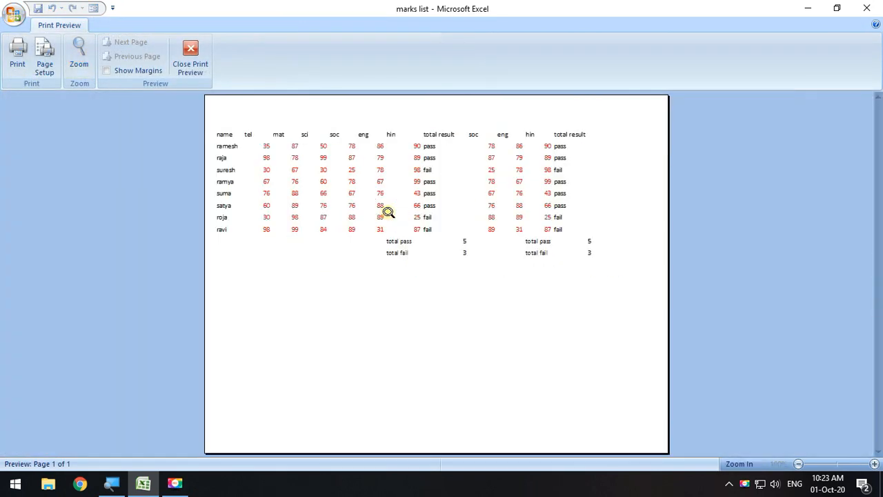
Close the print preview and set the page orientation back to Portrait.
click(199, 80)
click(137, 76)
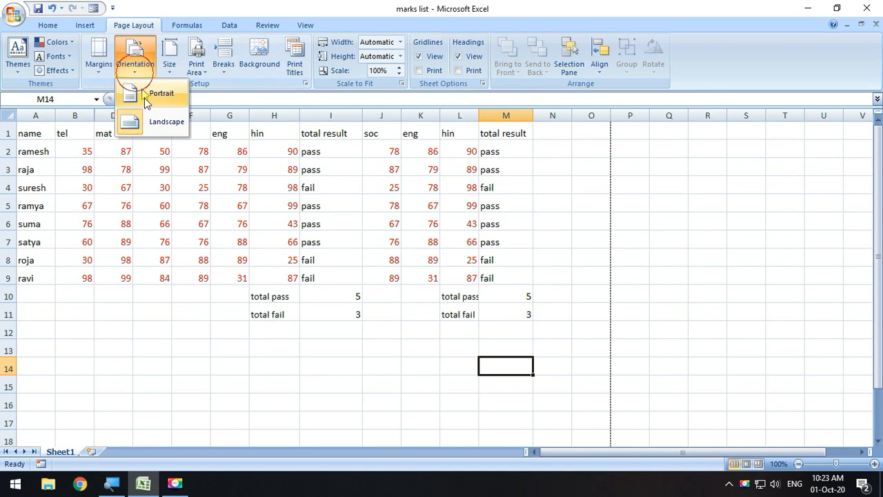
click(155, 93)
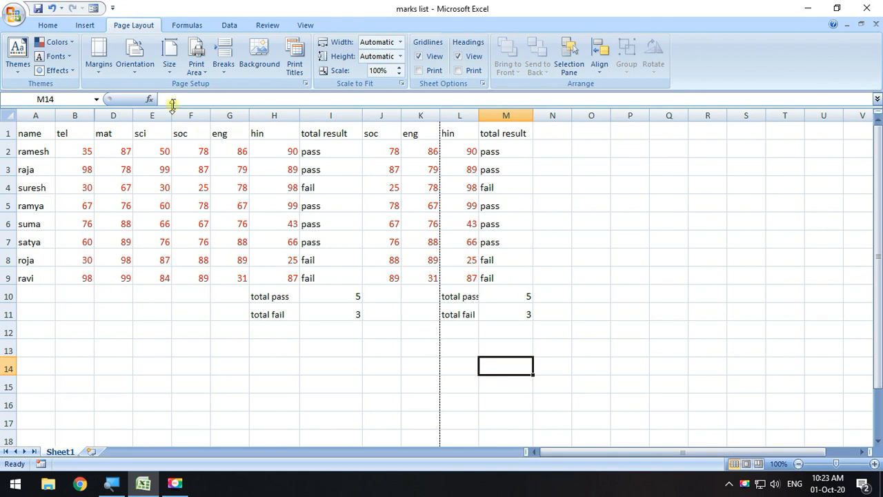
Try the A4 paper size and switch back to Letter to compare where the page break falls.
click(170, 69)
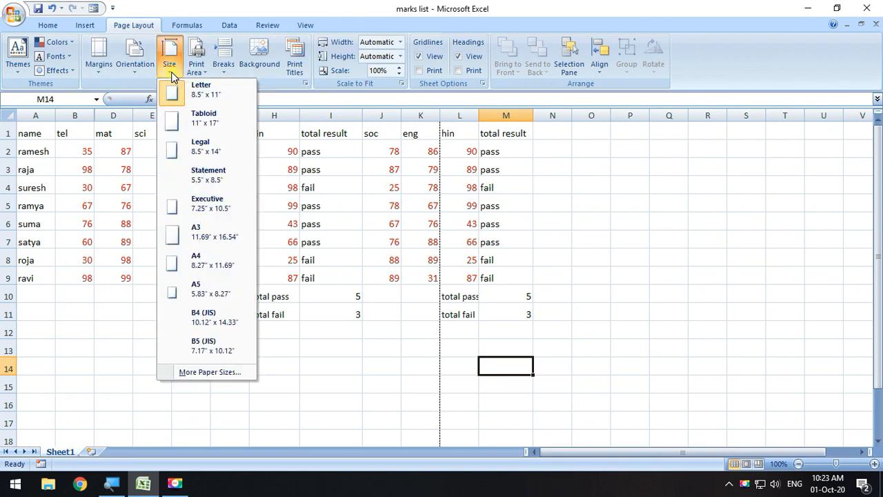
click(207, 266)
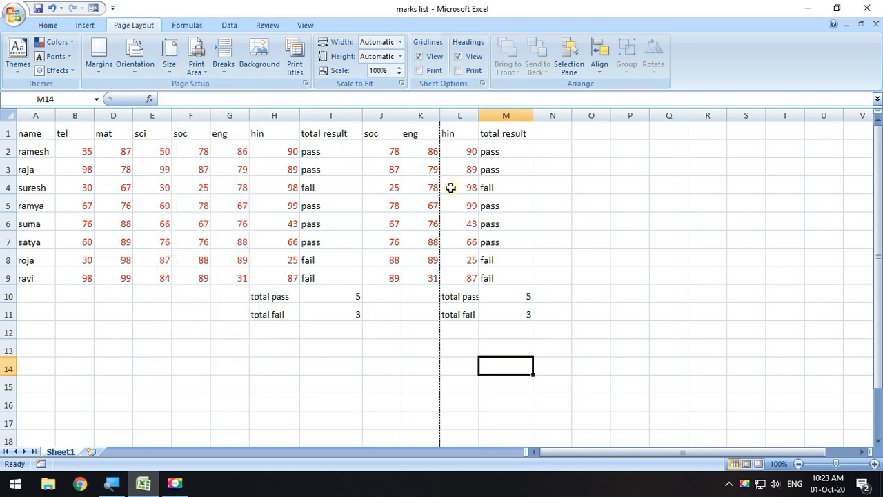
click(169, 61)
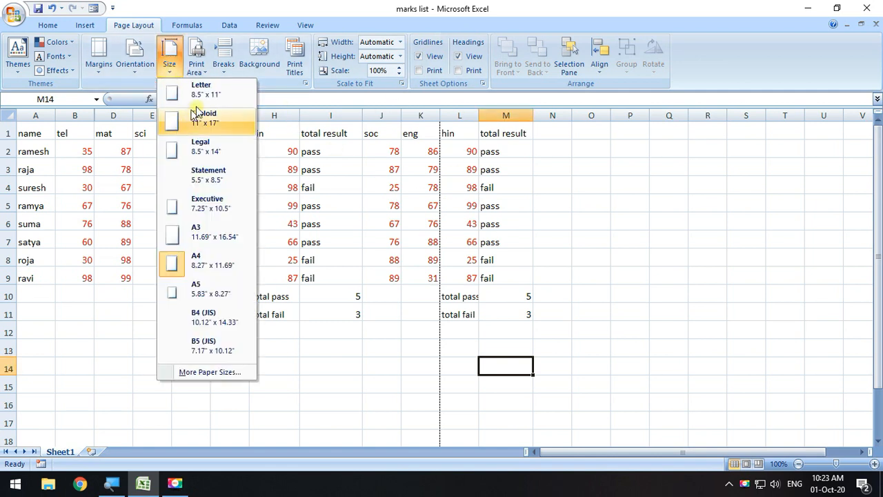
click(200, 102)
Set the paper size to A3 and check where the page ends across the columns and down the rows.
click(174, 71)
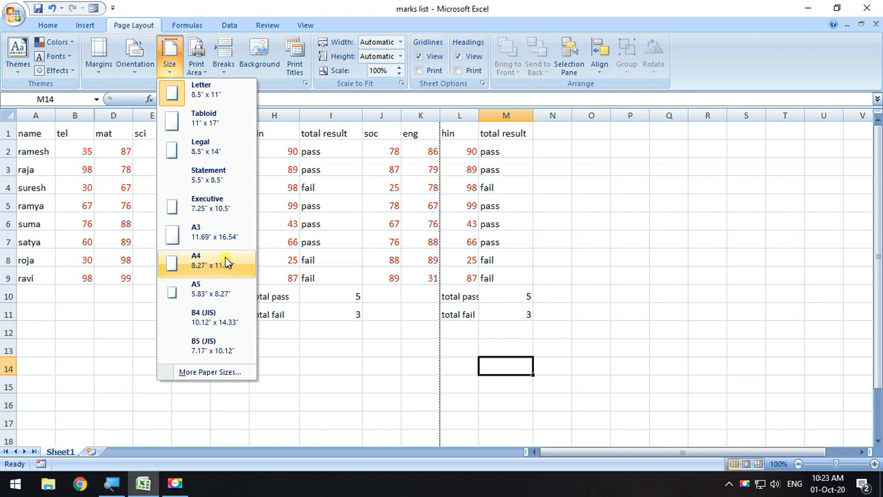
click(219, 232)
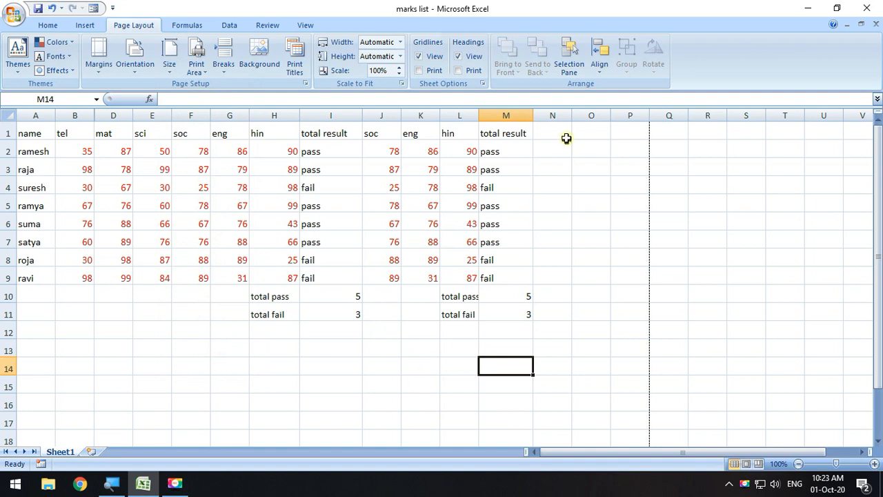
scroll(552, 229, down, 13)
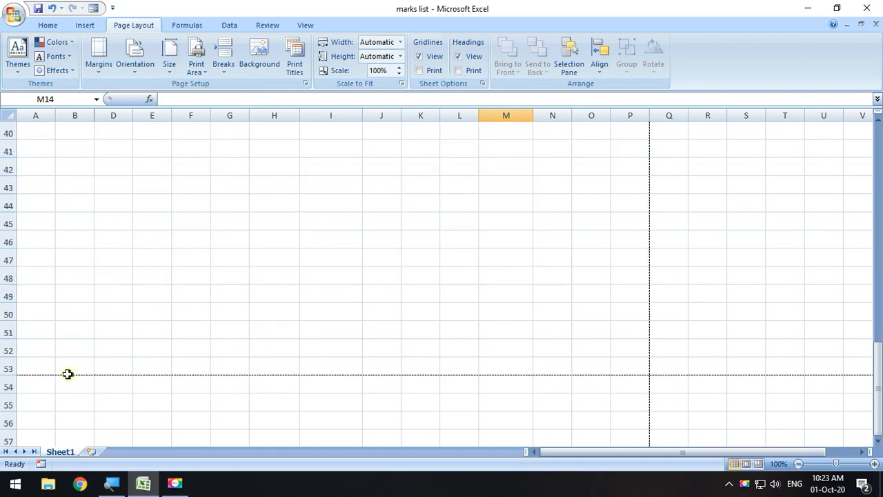
Open the print preview to check the marks list on the A3 page.
click(9, 16)
mouse_move(42, 168)
click(140, 130)
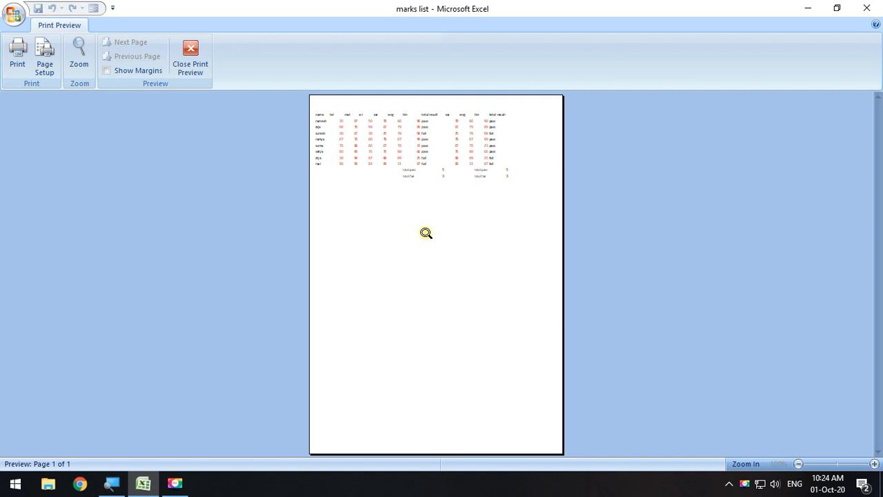
Zoom into the A3 print preview to check the marks list, and close the preview.
click(426, 234)
click(425, 229)
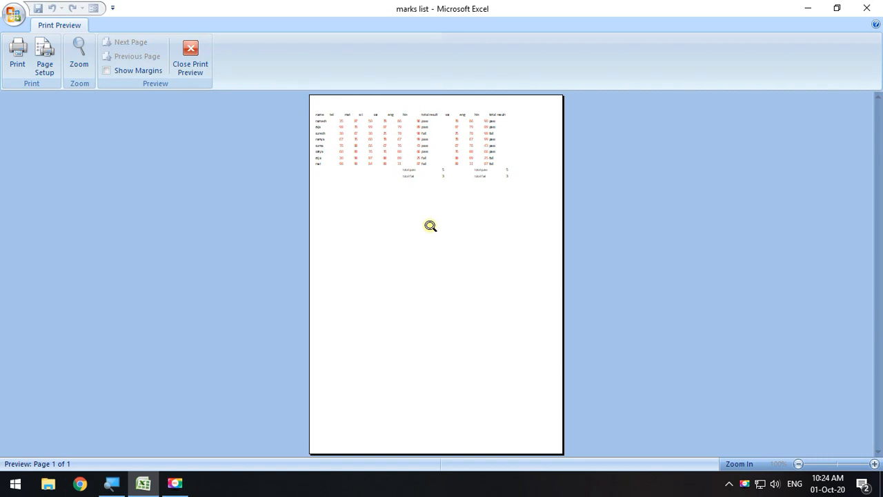
double_click(408, 197)
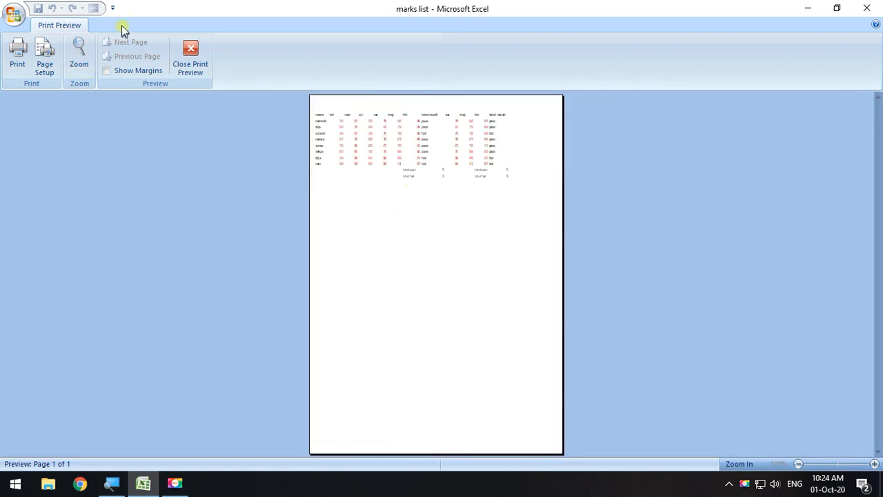
click(192, 66)
Return to the marks list and set the paper size back to Letter.
scroll(104, 176, up, 9)
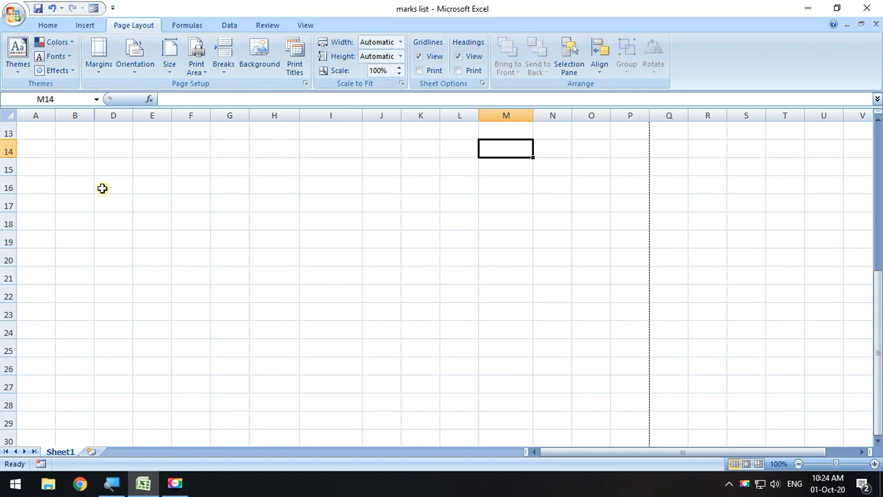
scroll(103, 188, up, 4)
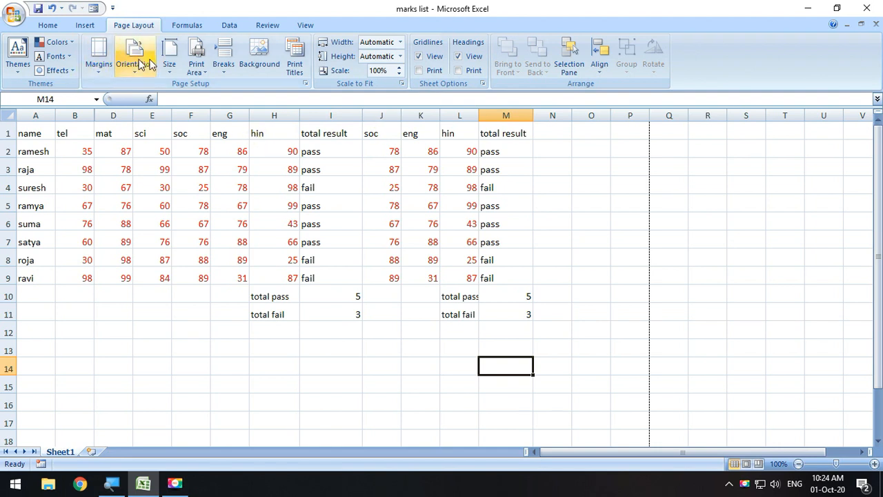
click(165, 69)
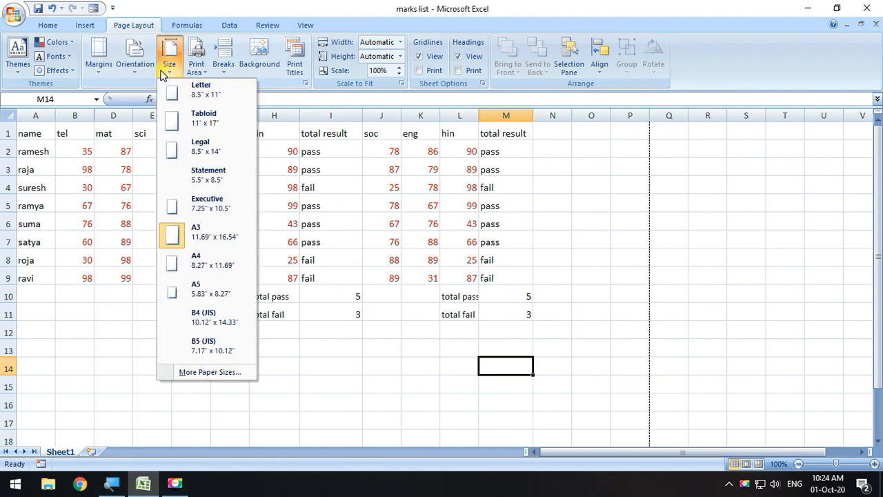
click(199, 89)
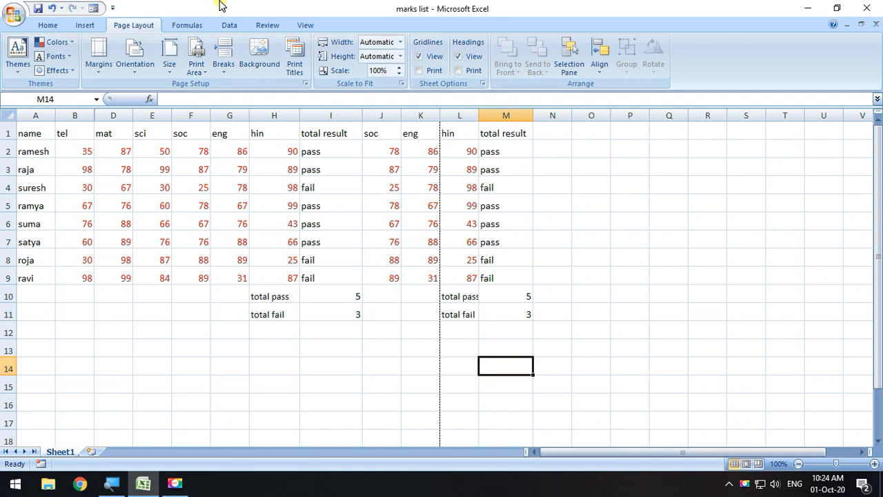
click(171, 65)
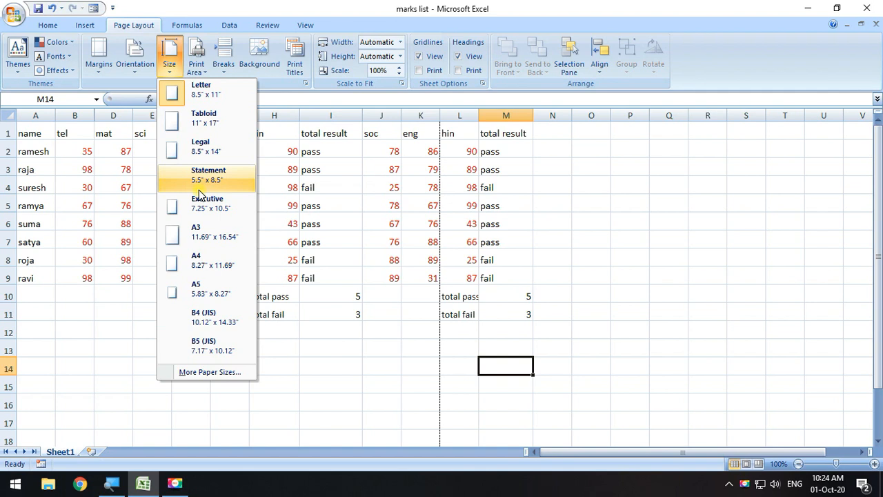
click(250, 4)
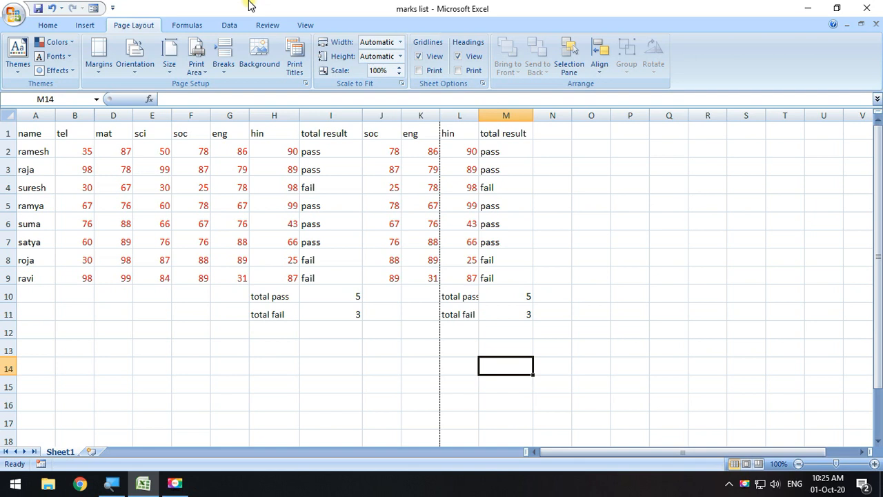
click(170, 62)
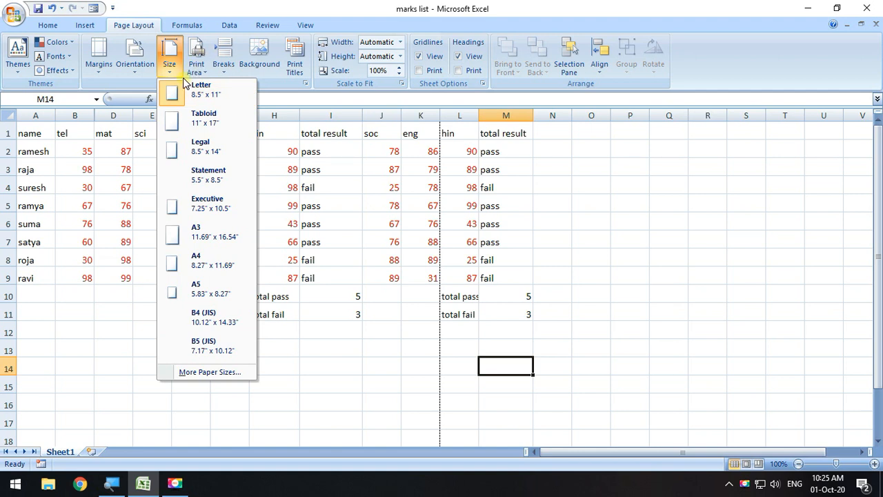
click(232, 5)
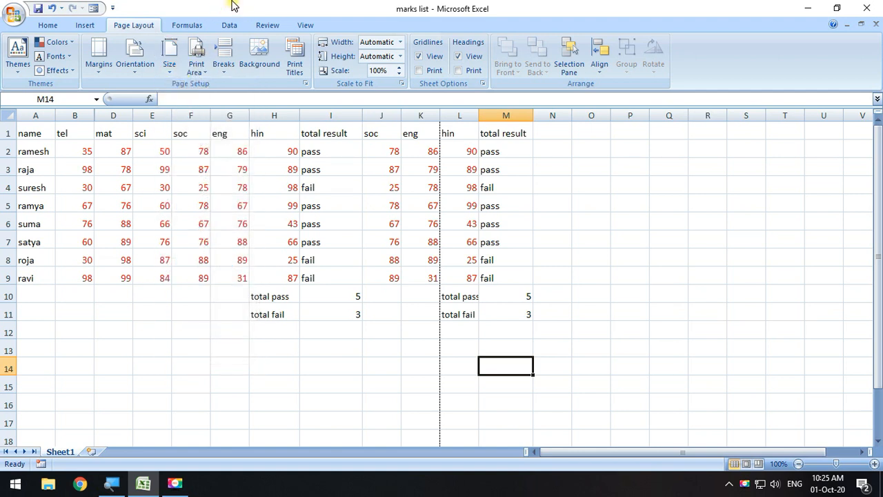
click(134, 55)
click(228, 6)
click(166, 72)
Apply Portrait orientation and the Letter paper size to the sheet.
click(136, 61)
click(153, 94)
click(167, 69)
click(197, 94)
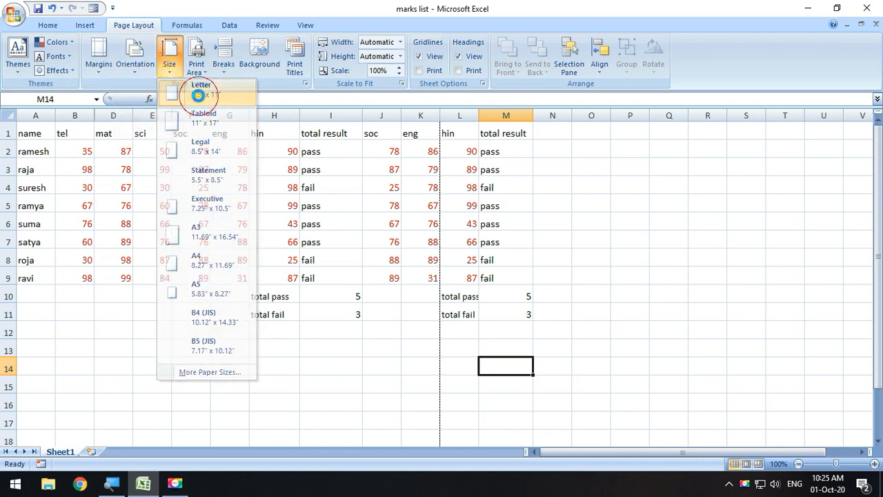
Check the headings on both sides of the page break and the extent of the marks list in A1:M11.
click(276, 130)
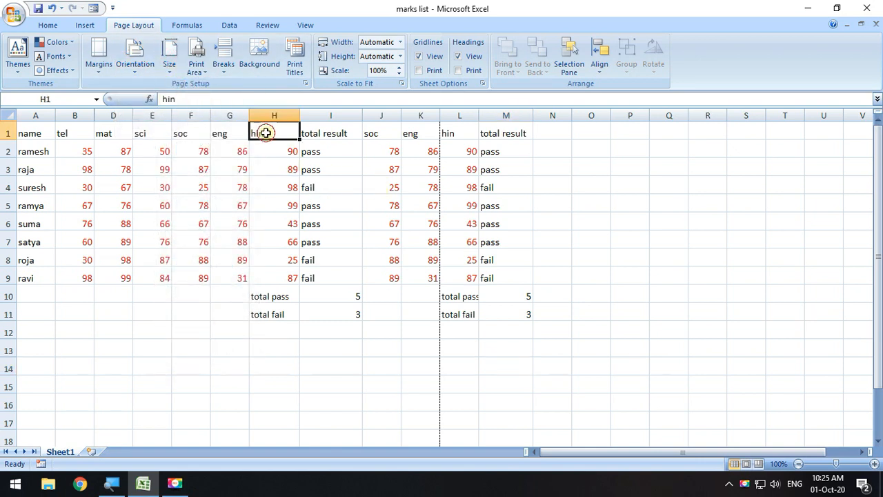
click(321, 134)
click(466, 133)
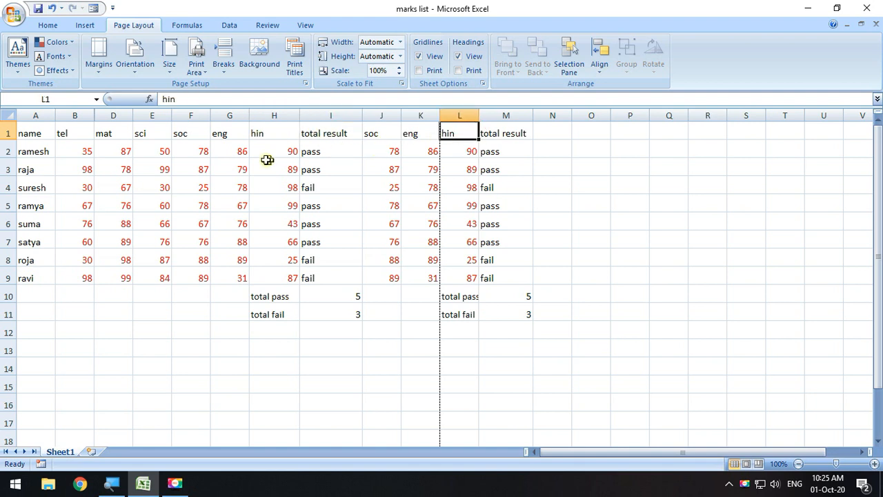
click(180, 131)
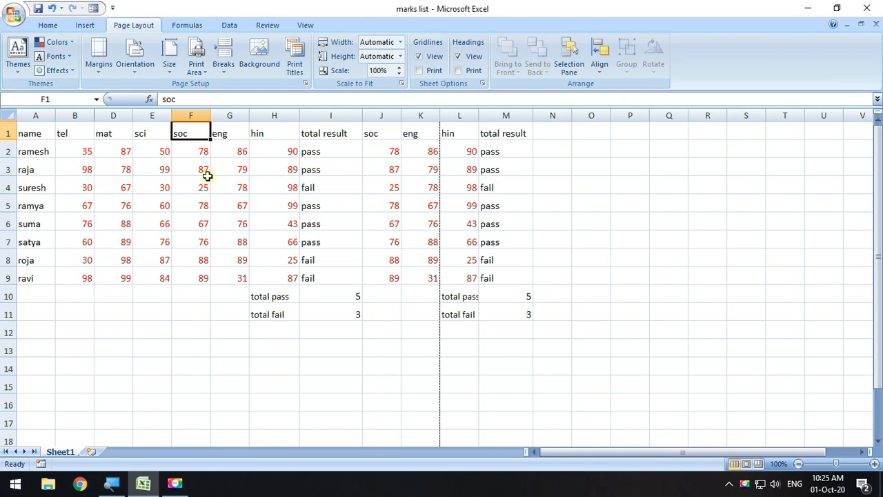
click(516, 332)
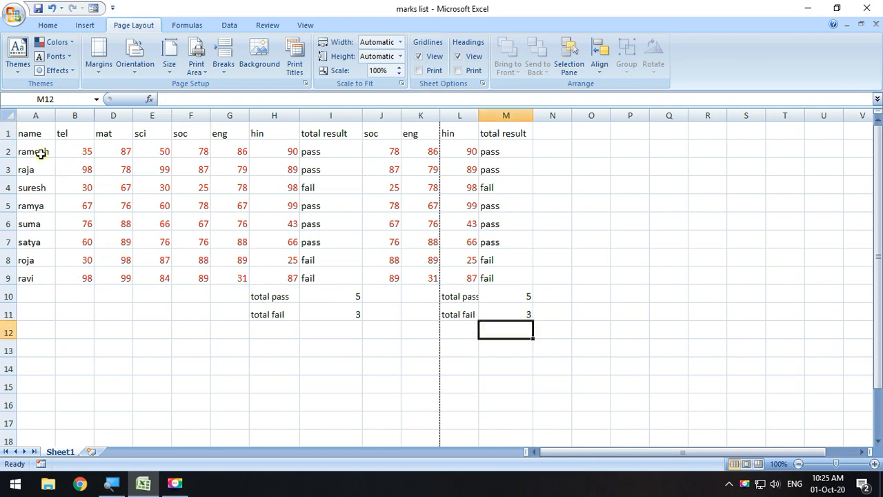
drag(28, 131, 499, 314)
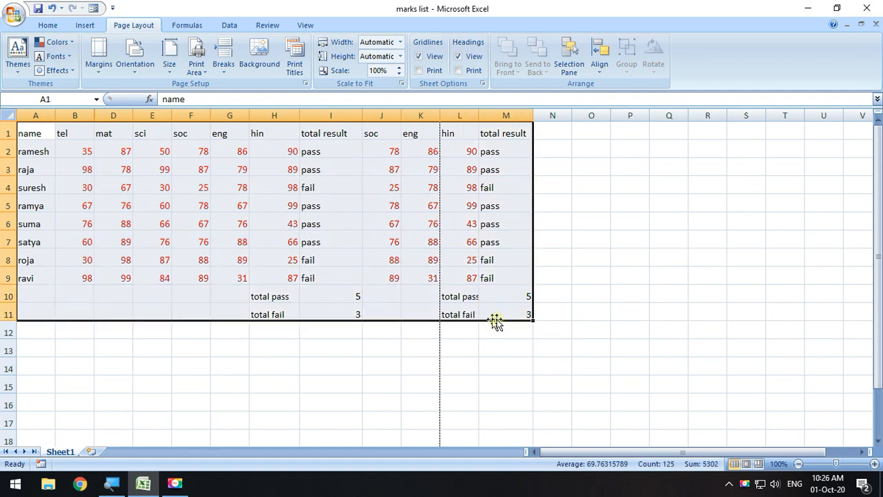
click(639, 292)
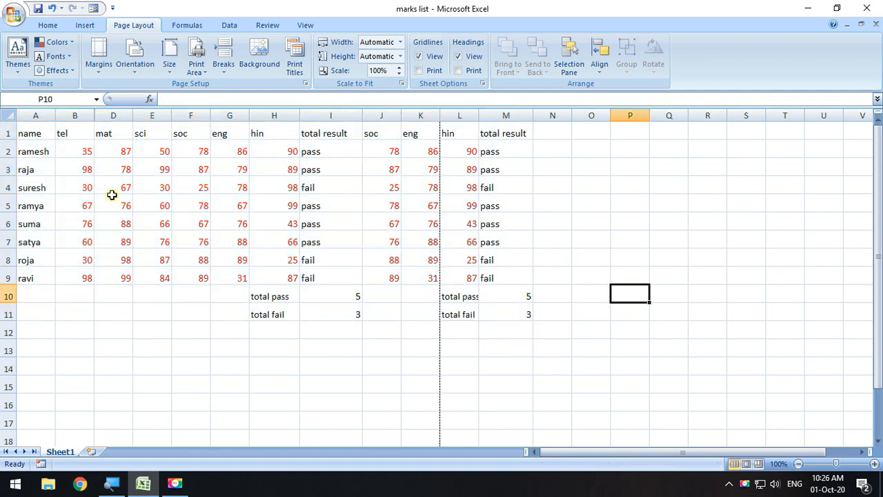
Try narrowing column B on its own, and undo the width change.
drag(90, 114, 85, 114)
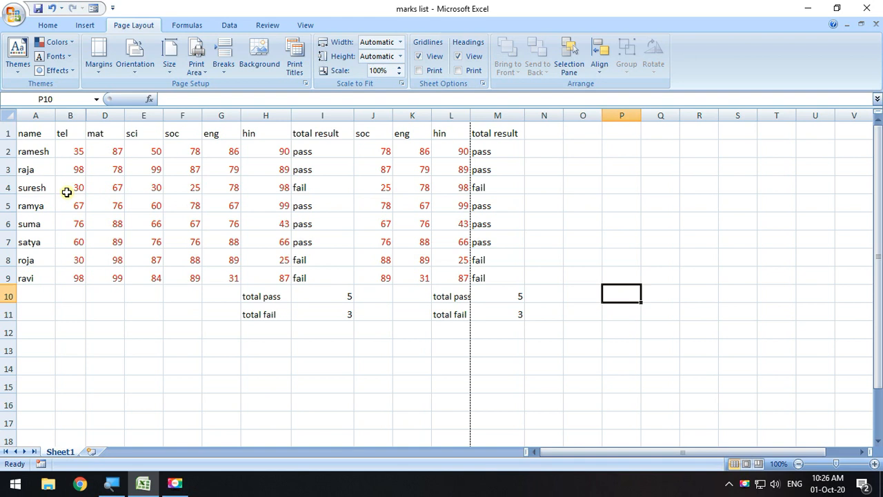
key(ctrl+z)
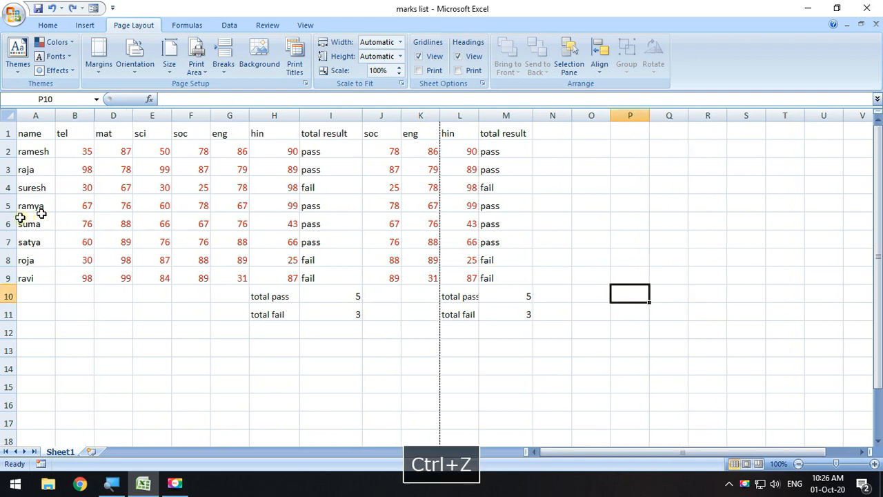
Try selecting the whole sheet and the marks list range A1:M11, and release the selection.
click(8, 115)
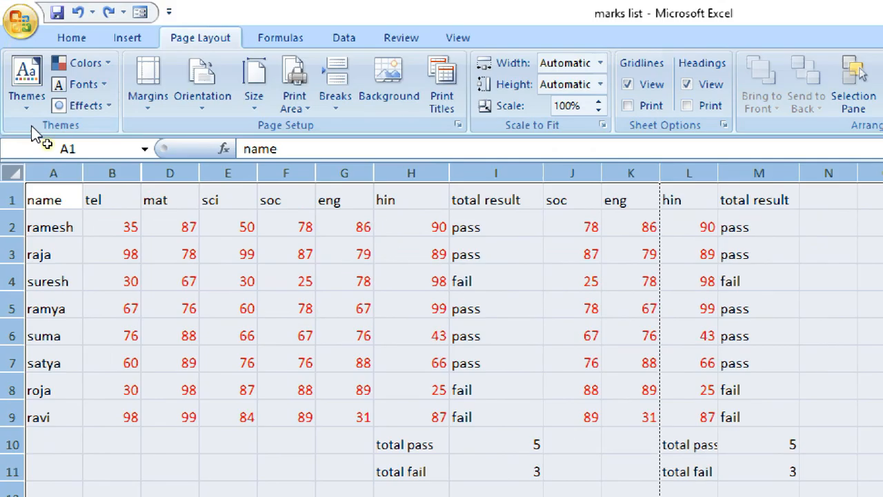
click(65, 201)
drag(54, 196, 796, 471)
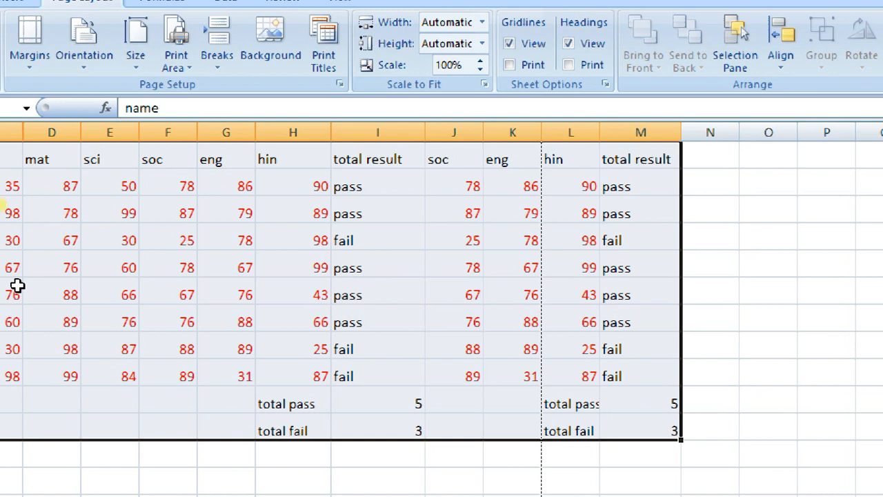
click(9, 283)
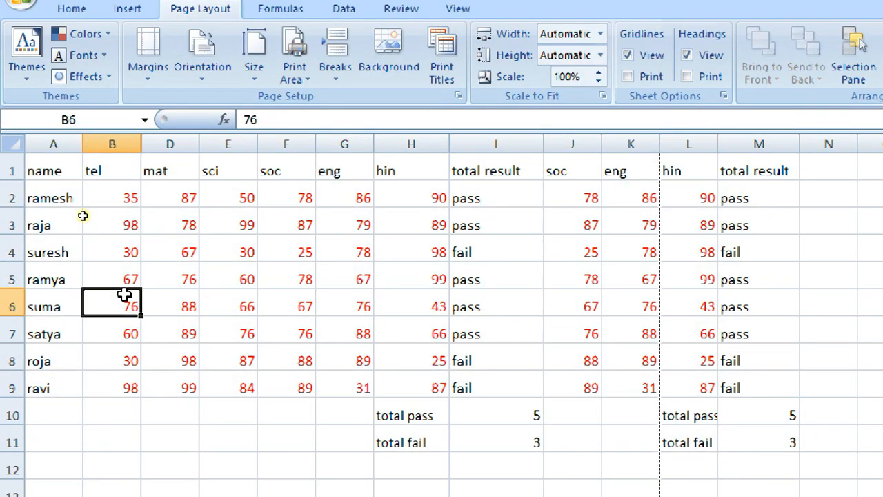
key(ctrl+a)
click(179, 253)
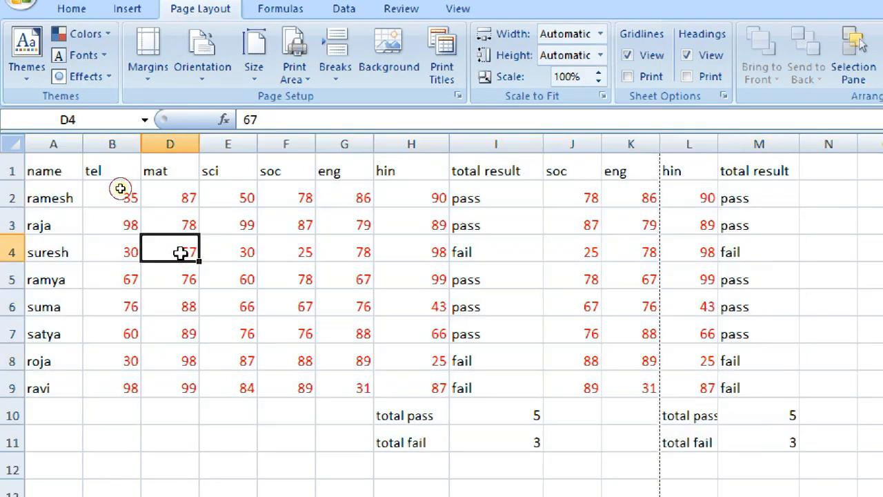
Select the whole sheet and narrow all columns to one equal width so the marks list fits before the page break.
click(7, 143)
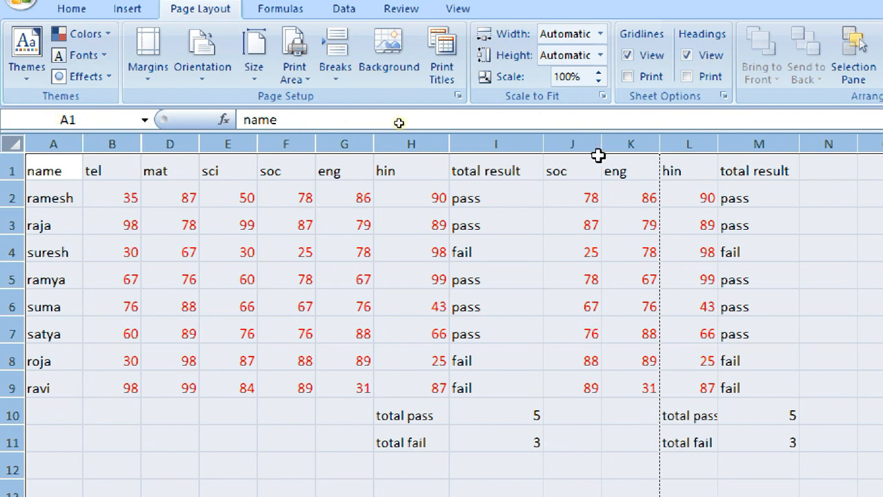
drag(544, 143, 527, 143)
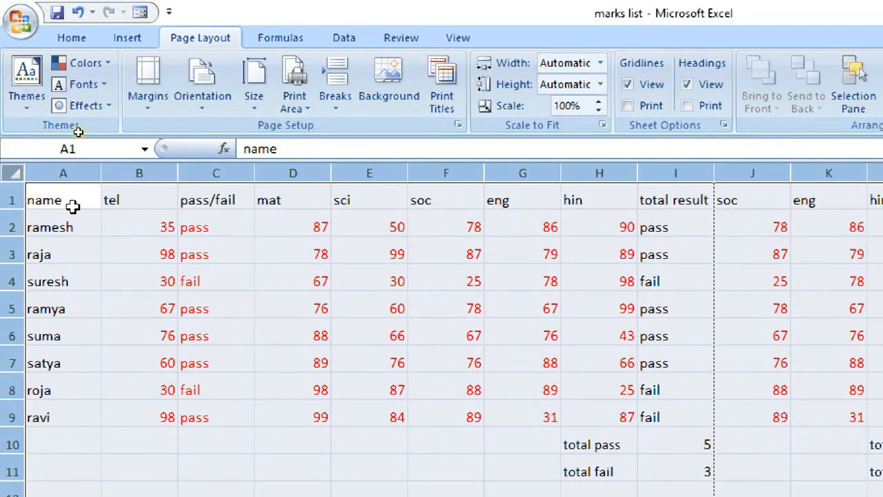
drag(177, 175, 136, 186)
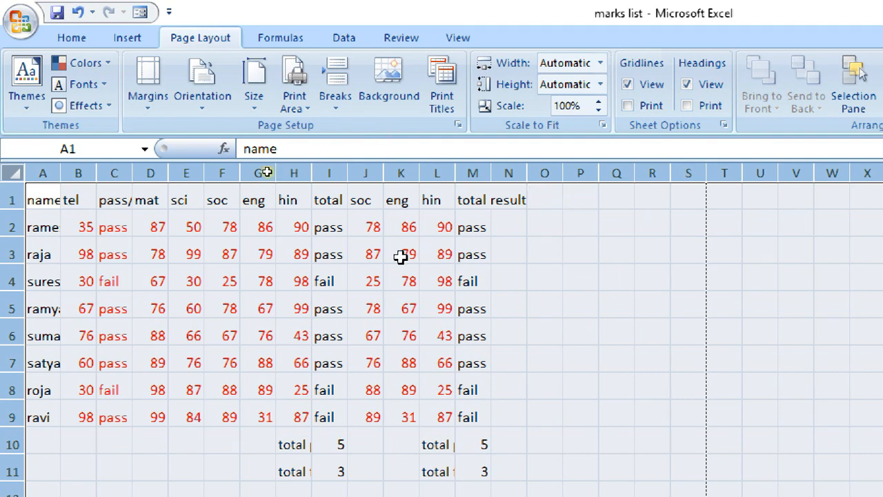
click(366, 204)
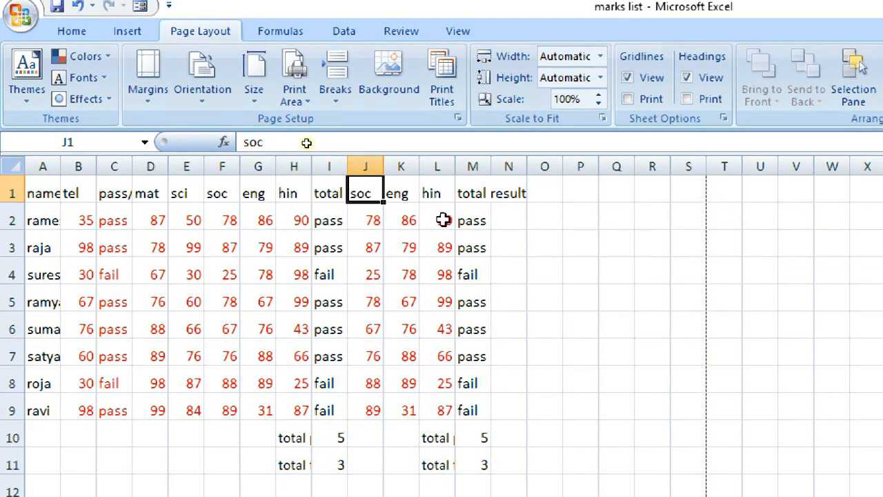
click(477, 192)
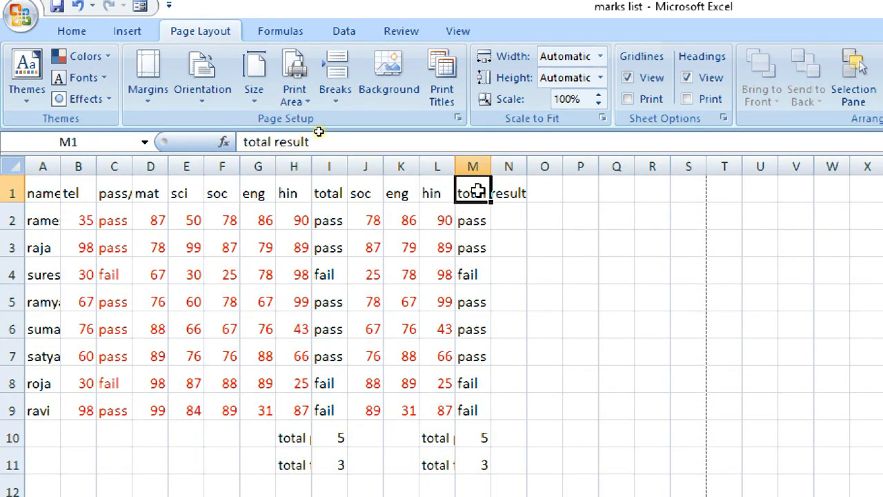
Try widening column C to fit the full pass/fail heading, and undo the change.
click(112, 193)
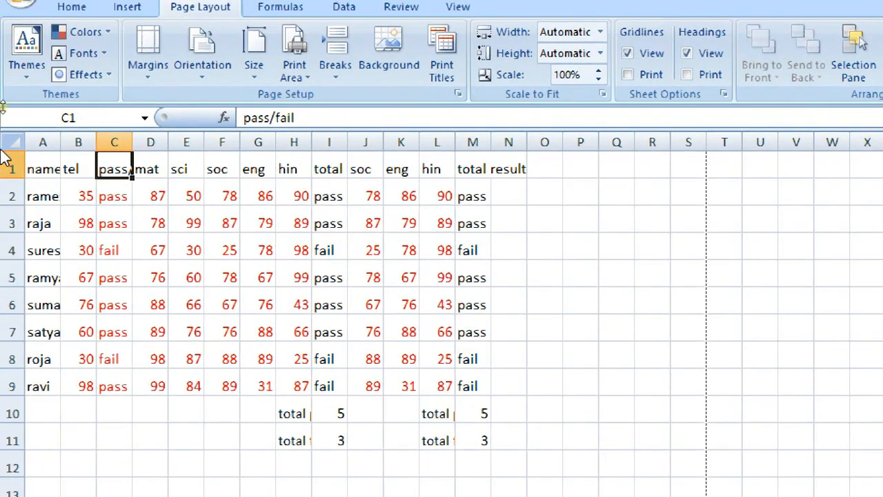
drag(134, 132, 171, 140)
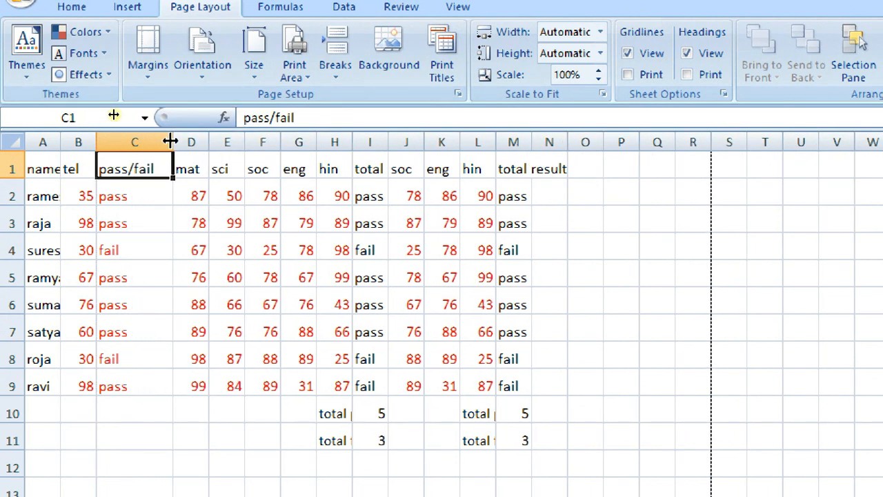
key(ctrl+z)
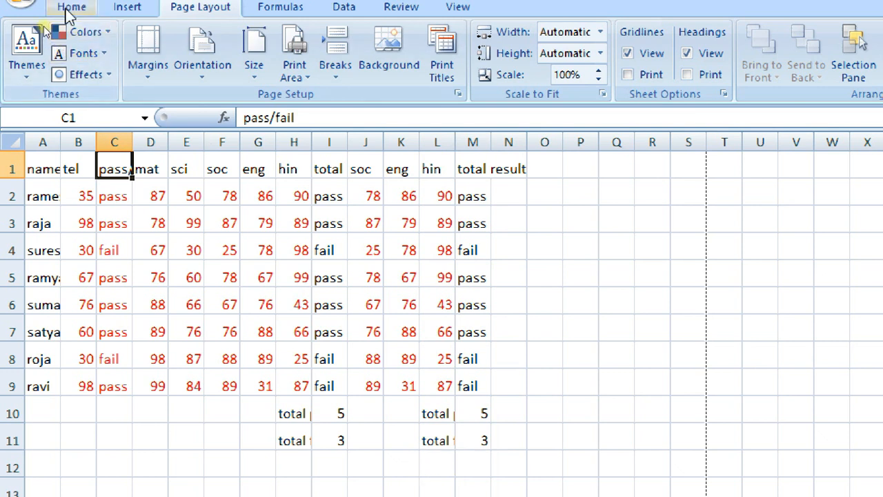
Wrap the text of the headings in C1 and M1, and increase row 1's height to show both lines.
click(67, 12)
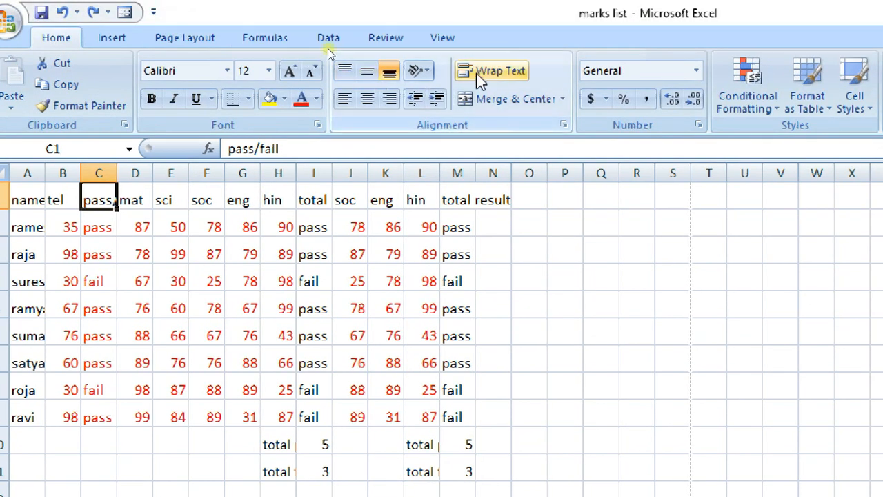
click(480, 73)
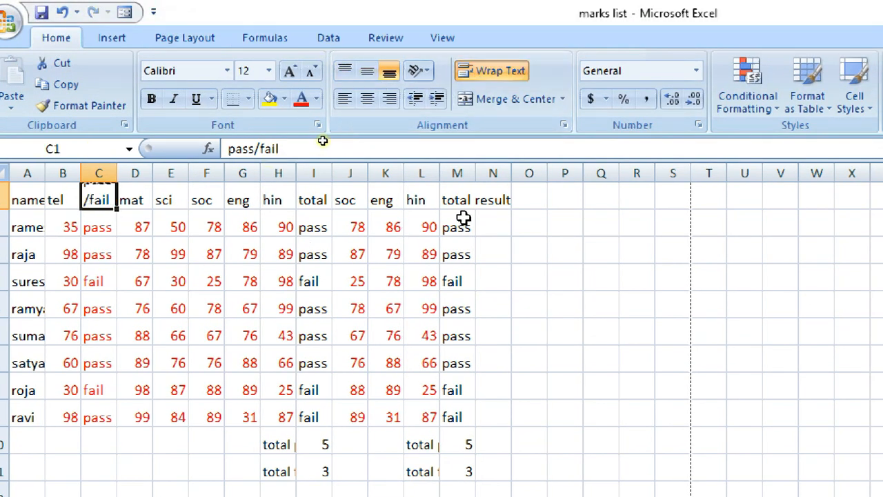
click(459, 197)
click(476, 71)
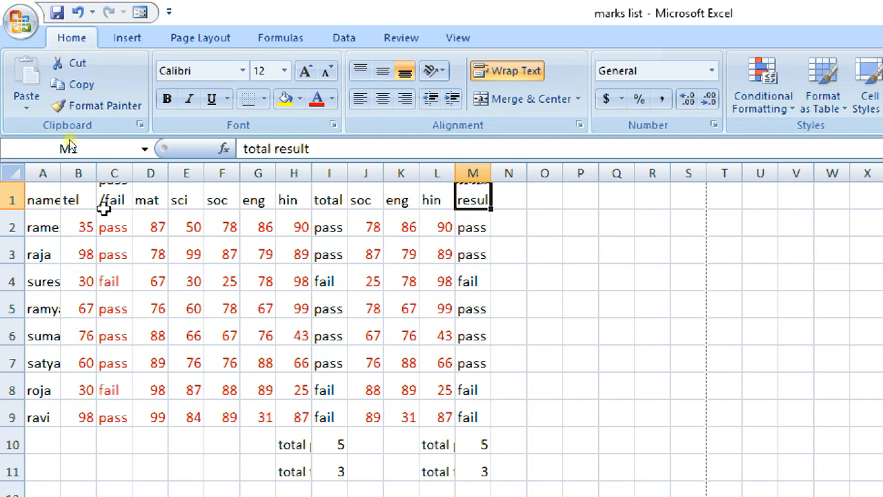
drag(23, 212, 23, 227)
click(149, 261)
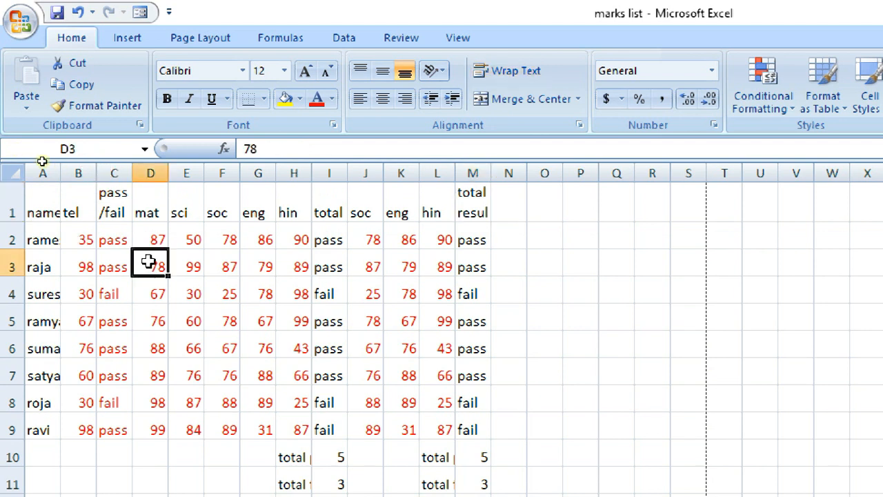
Widen column A to show the full names, check the marks list enlarged in print preview, and close the preview.
mouse_move(63, 173)
mouse_down()
mouse_move(89, 173)
mouse_move(80, 173)
mouse_up()
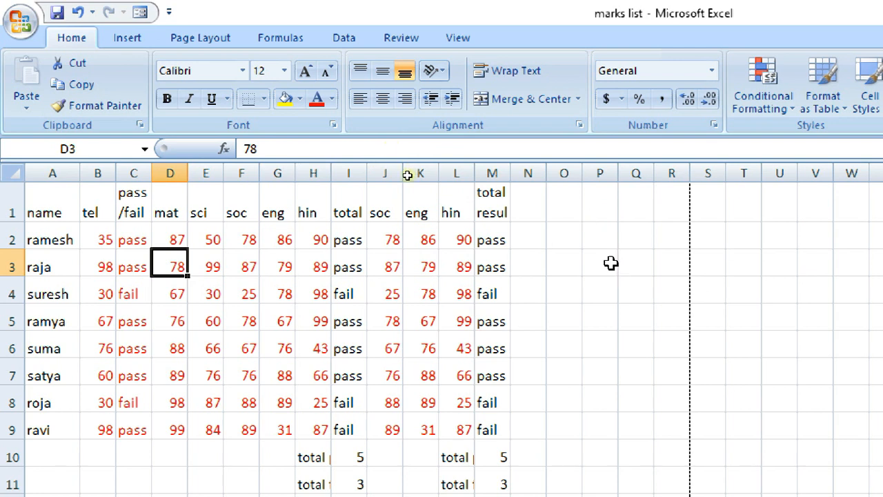
click(21, 24)
mouse_move(62, 248)
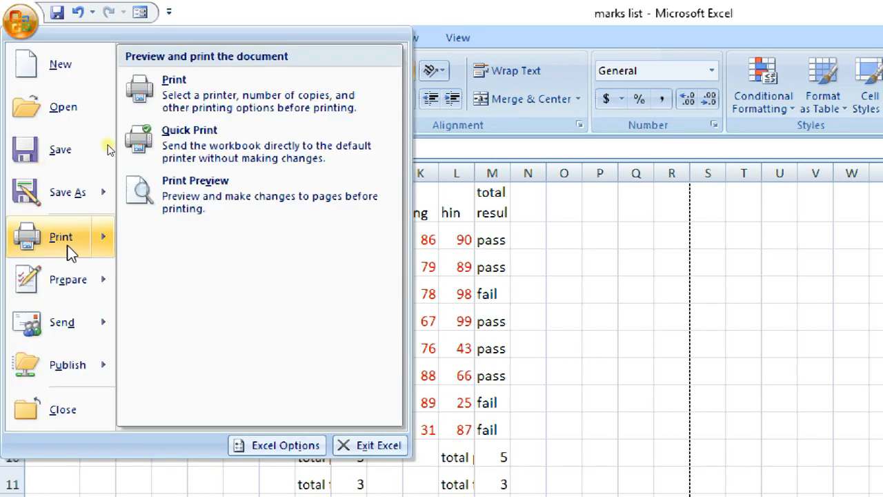
click(172, 211)
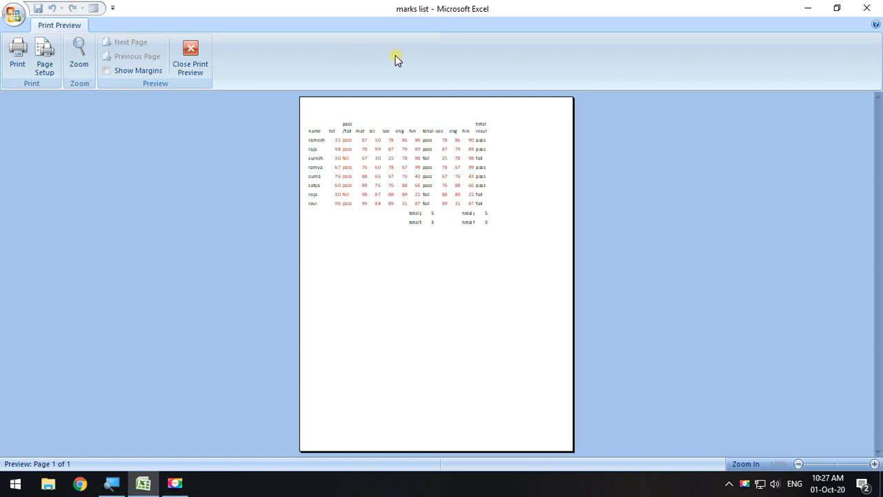
click(384, 147)
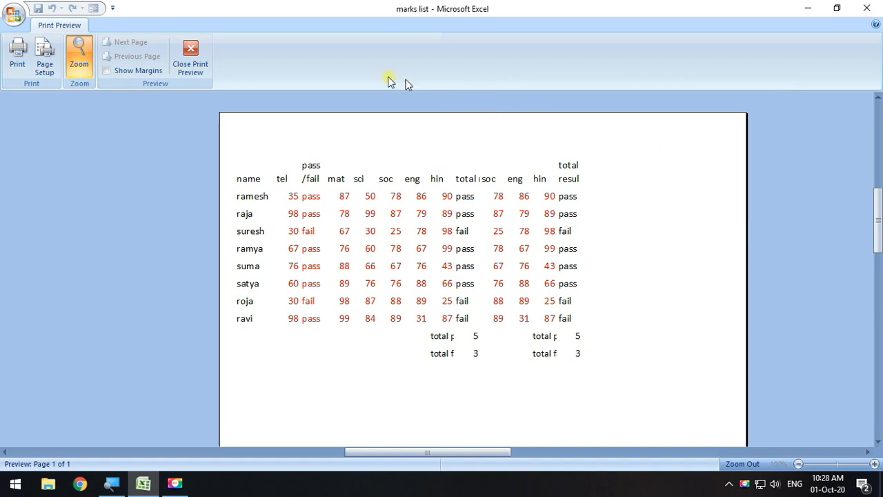
click(191, 62)
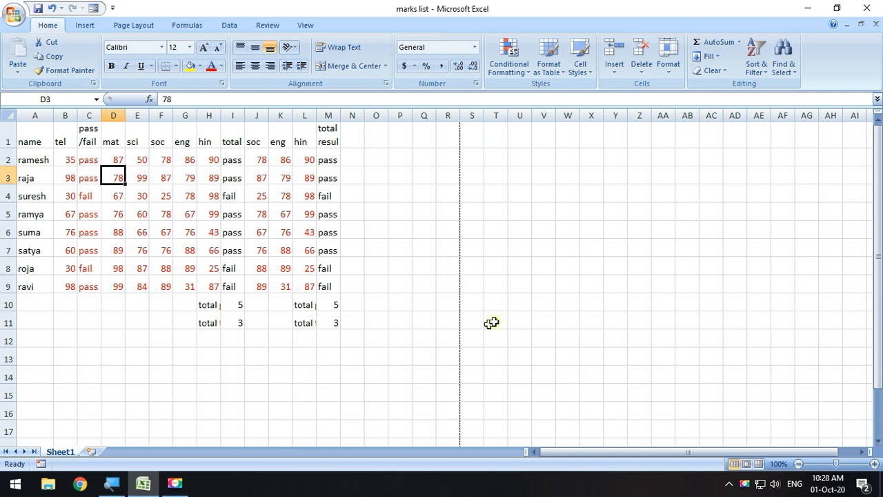
Wrap the total pass and total fail labels in H10:H11, and increase the heights of rows 10 and 11 to show both lines.
drag(209, 303, 209, 322)
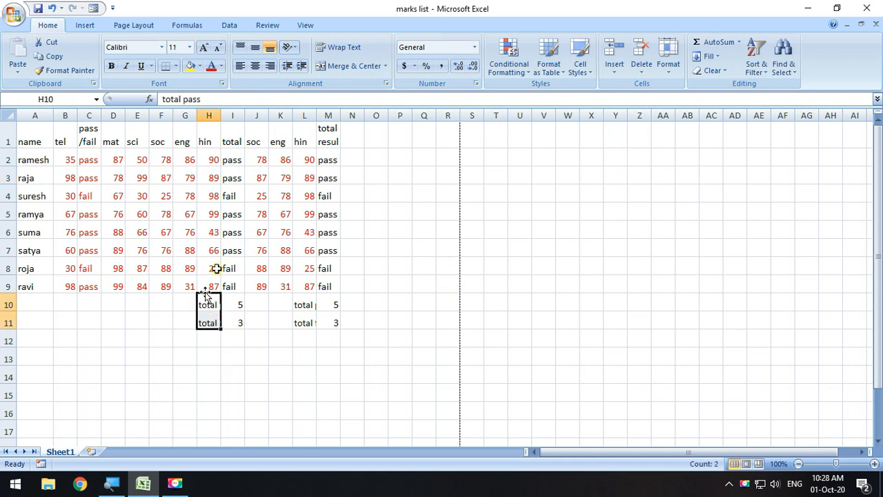
click(331, 50)
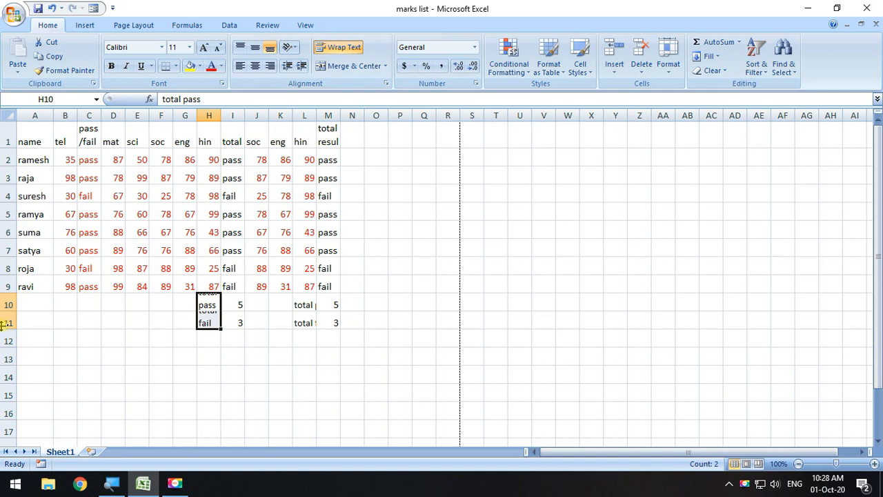
drag(5, 312, 5, 321)
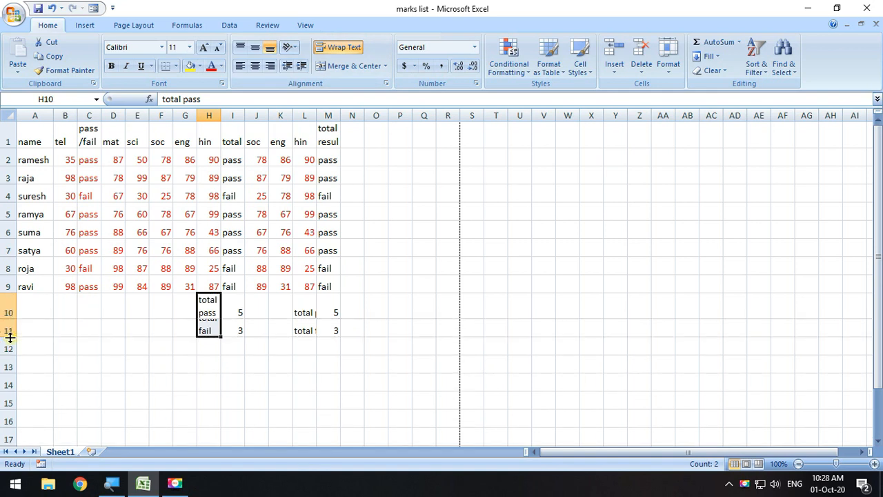
click(79, 347)
drag(10, 336, 10, 347)
click(442, 314)
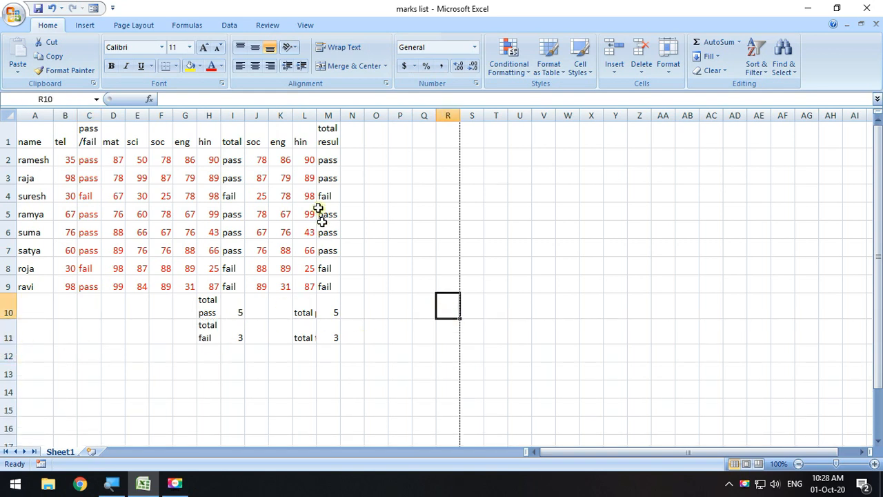
Widen column L slightly and wrap the total pass and total fail labels in L10:L11.
mouse_move(315, 117)
mouse_down()
mouse_move(335, 119)
mouse_move(321, 126)
mouse_up()
drag(298, 312, 305, 332)
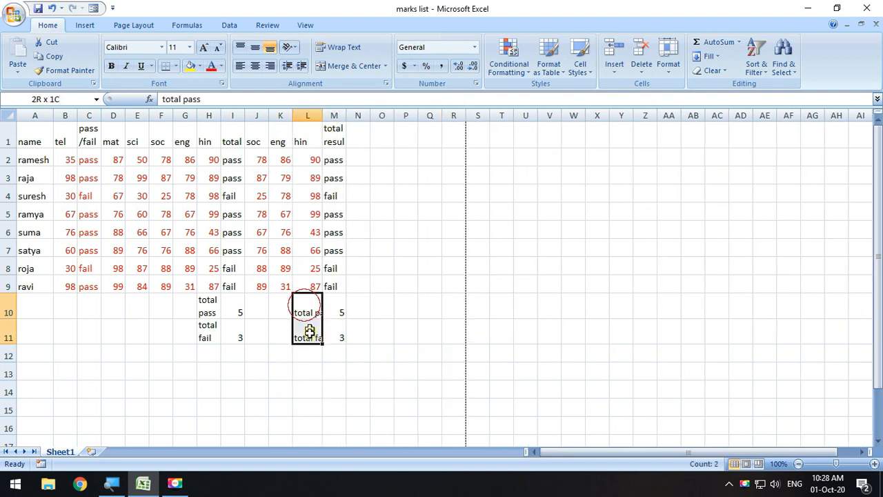
click(339, 47)
click(405, 305)
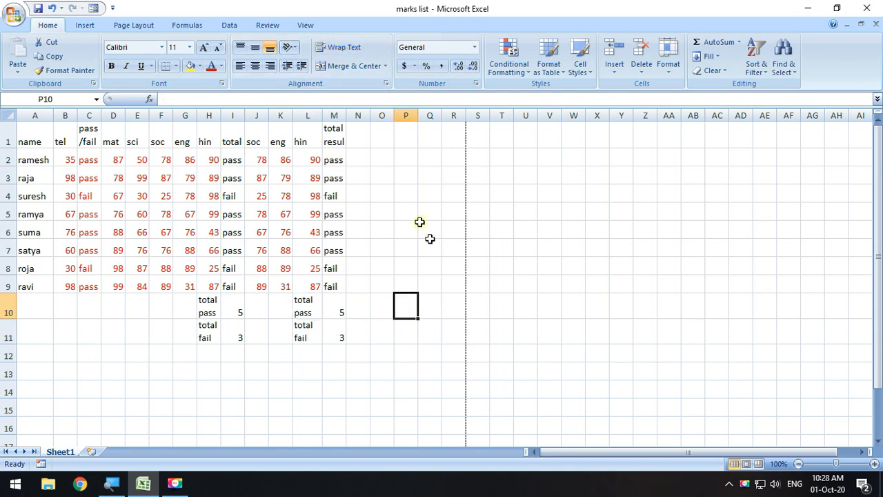
drag(374, 136, 456, 332)
click(563, 324)
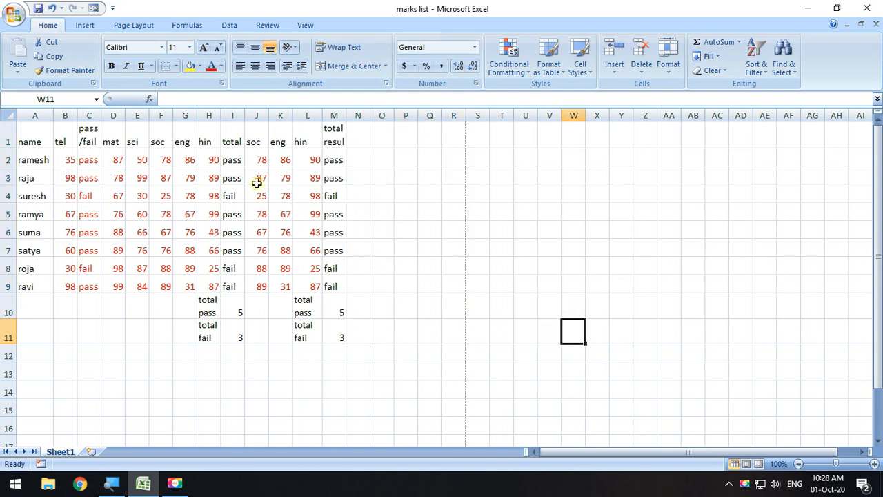
click(134, 26)
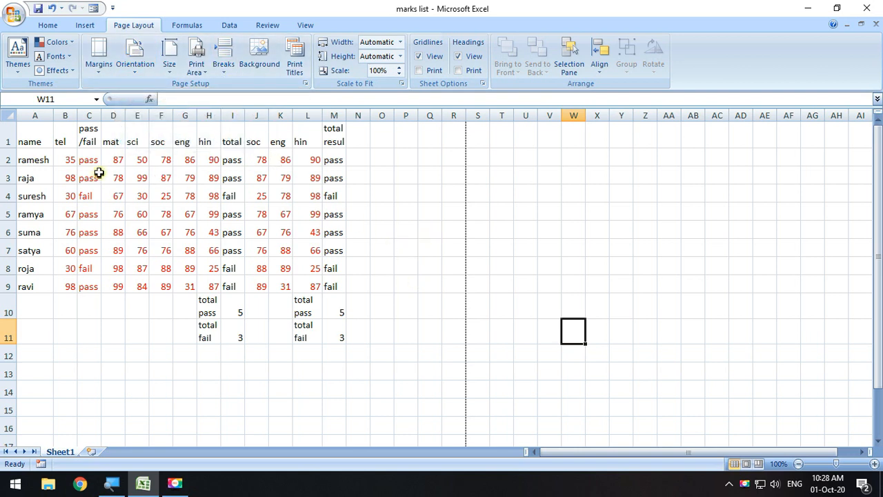
drag(356, 136, 453, 329)
drag(595, 266, 577, 266)
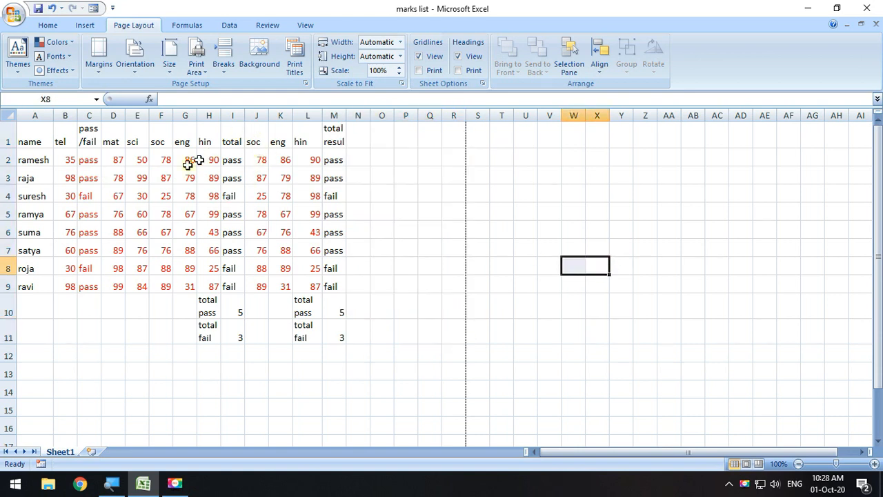
Copy the marks columns D1:H9 and paste them at N1 and again at S1, extending the list past the page break.
drag(107, 141, 200, 284)
key(ctrl+c)
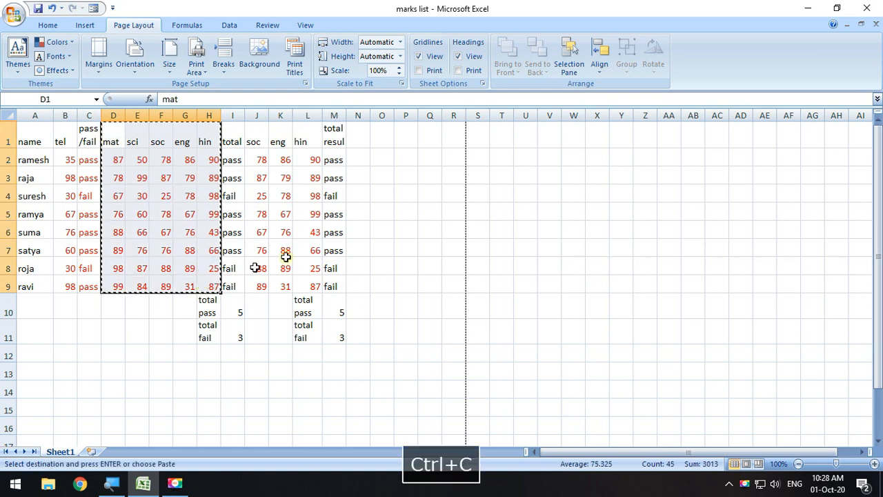
click(356, 142)
key(ctrl+v)
click(594, 233)
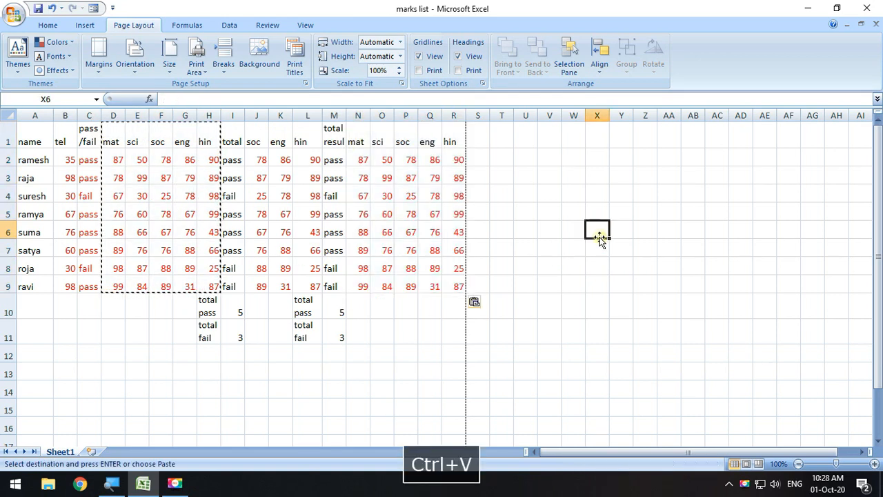
click(477, 136)
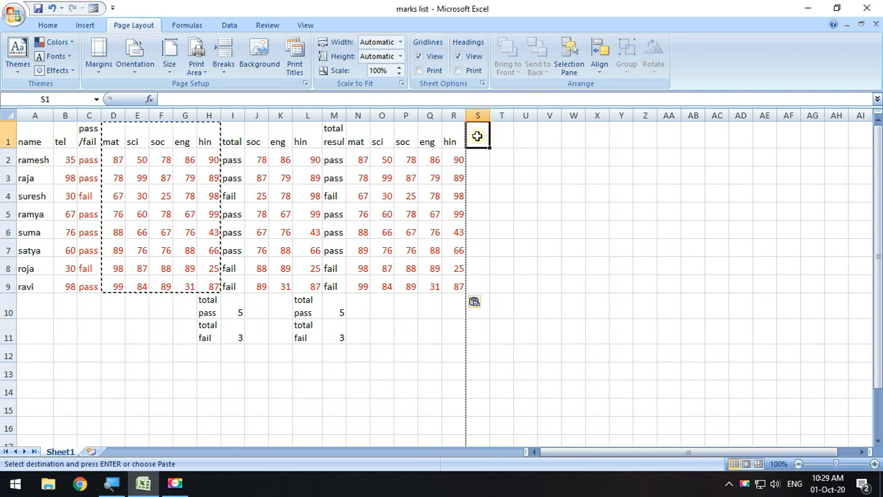
key(ctrl+v)
click(766, 302)
key(Escape)
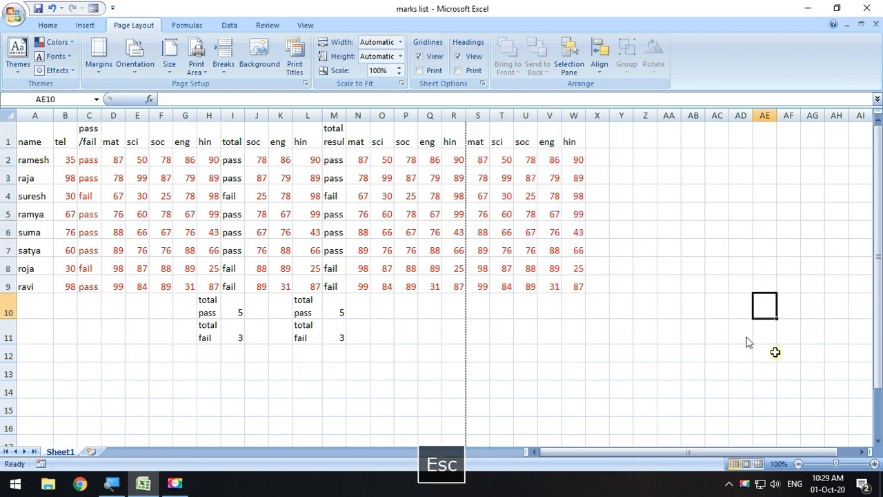
Check in print preview which columns of the extended marks list fit on the first page, and close the preview.
drag(478, 134, 572, 286)
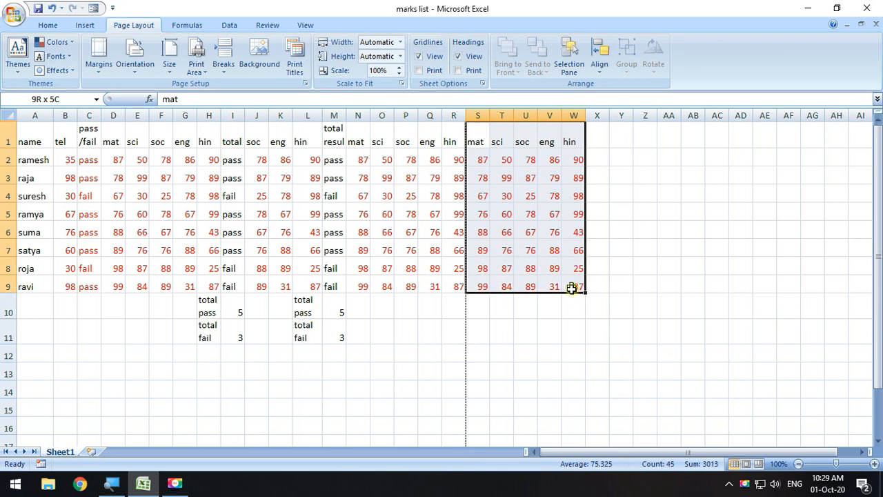
click(679, 253)
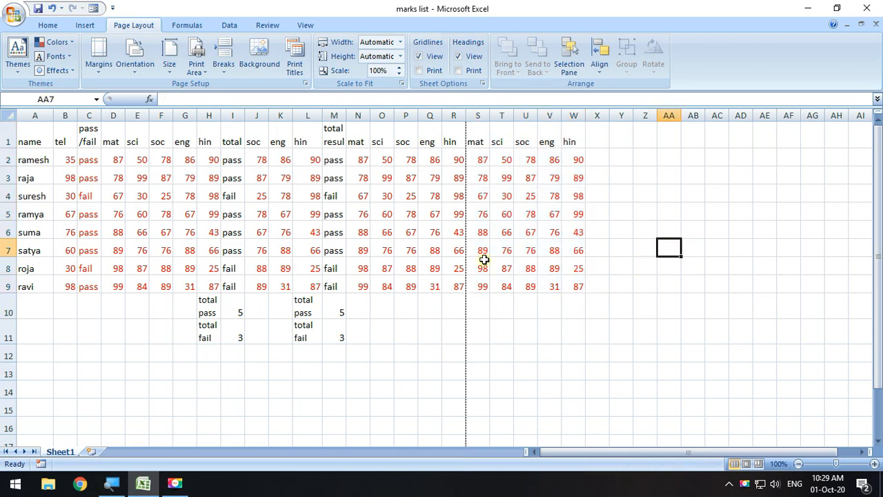
click(14, 13)
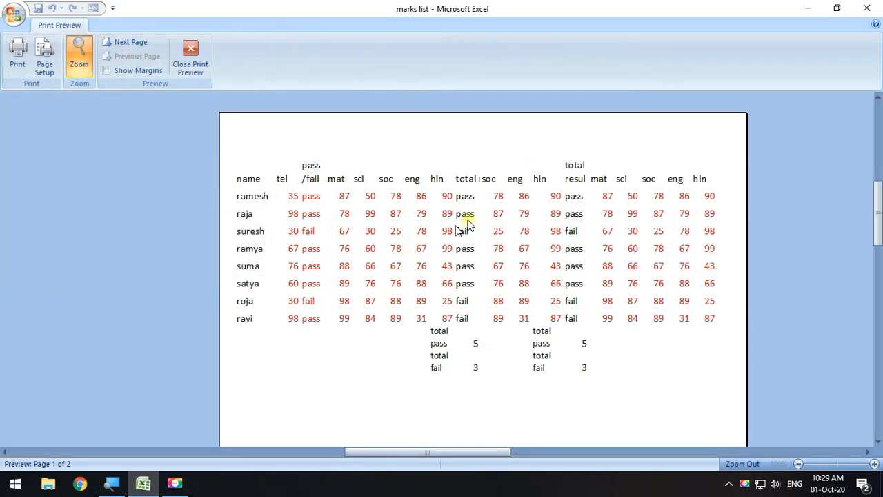
click(541, 209)
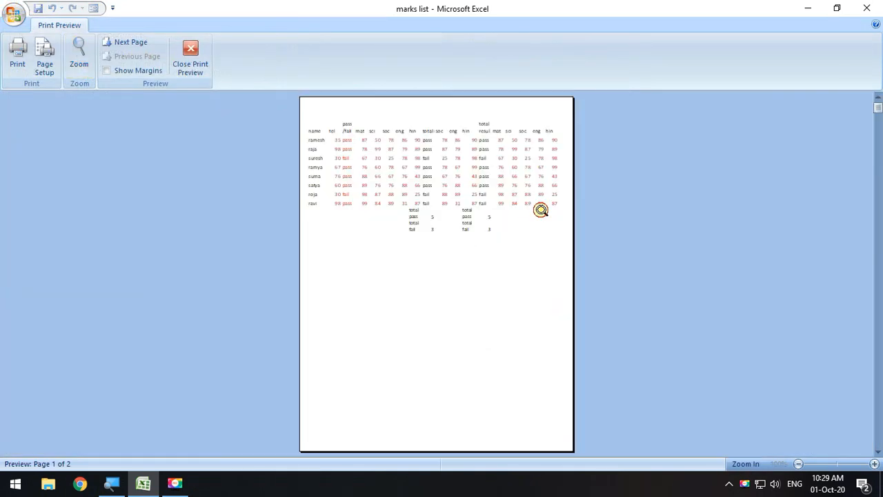
click(485, 181)
scroll(437, 203, up, 3)
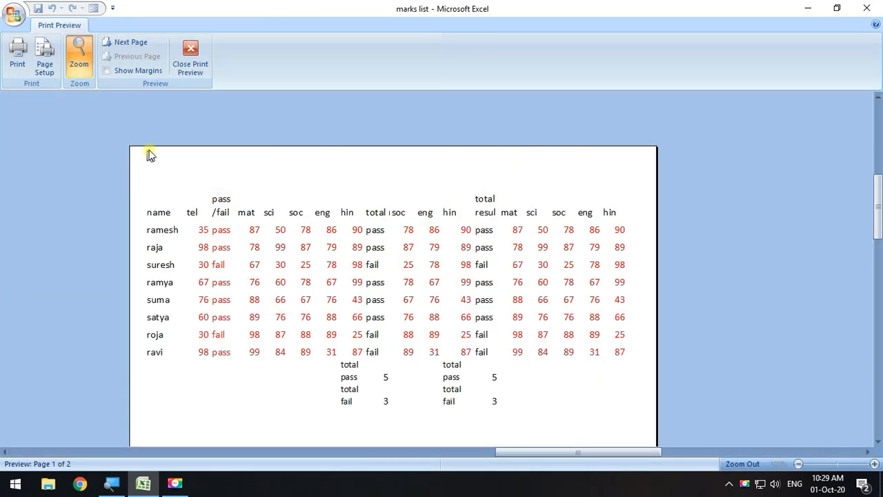
click(181, 69)
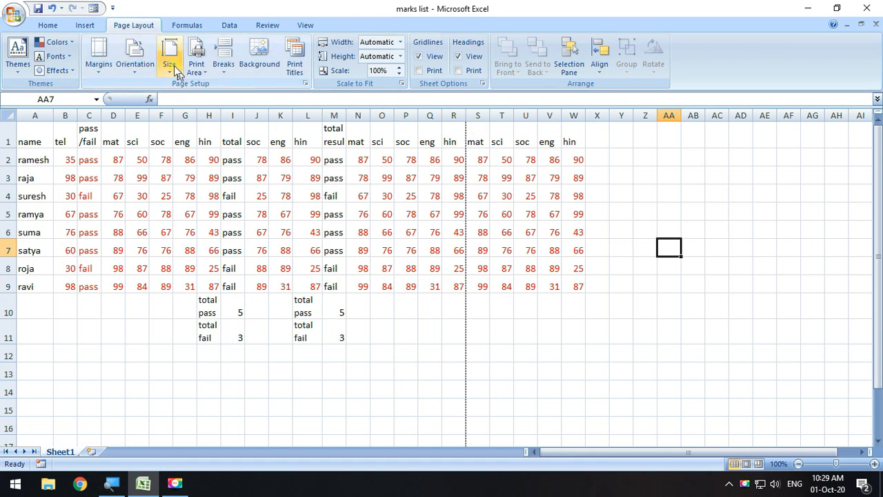
Set the left and right page margins to 0.
click(105, 69)
click(174, 271)
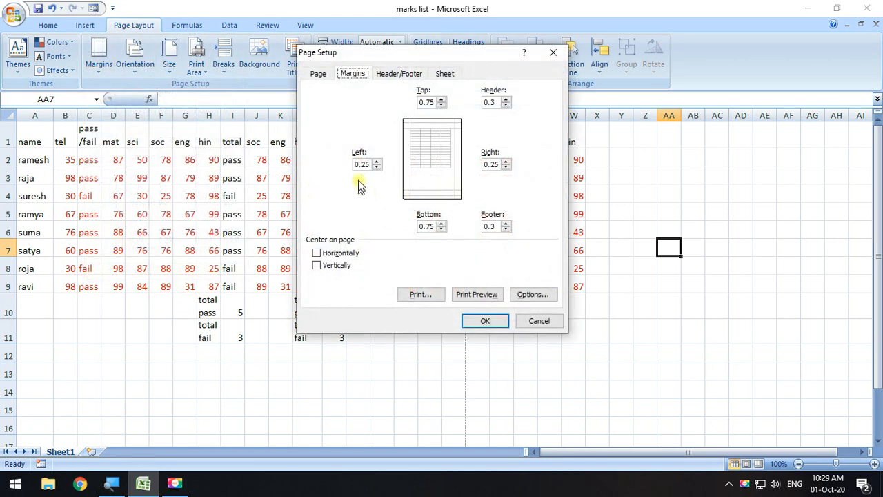
click(376, 168)
click(506, 167)
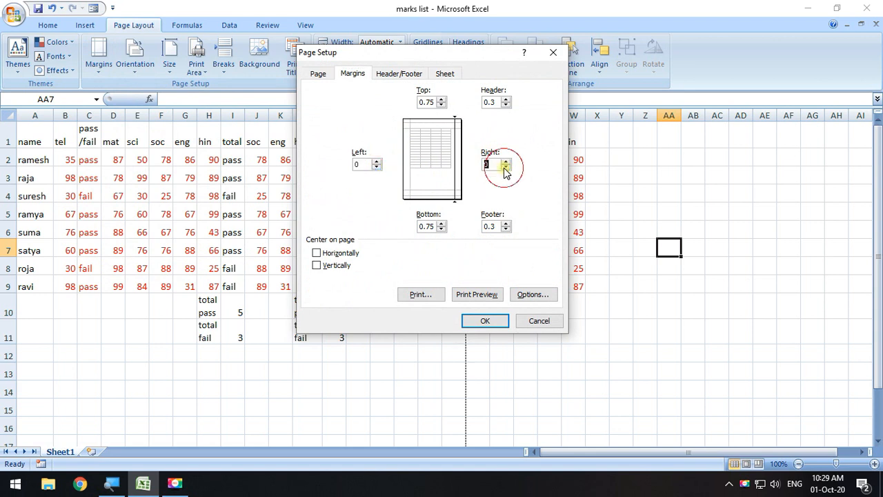
click(485, 320)
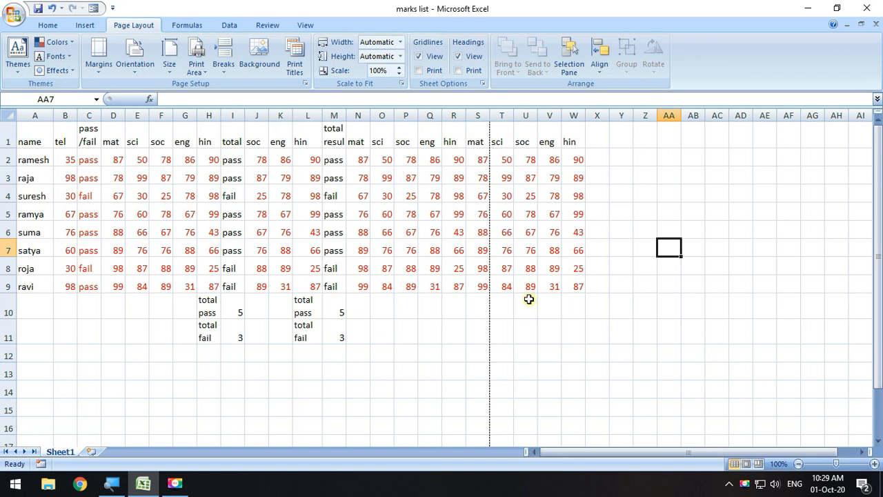
Review the columns beyond the page break from column T, inspect the zero-margin page enlarged in print preview, and close it.
drag(494, 126, 572, 316)
click(617, 325)
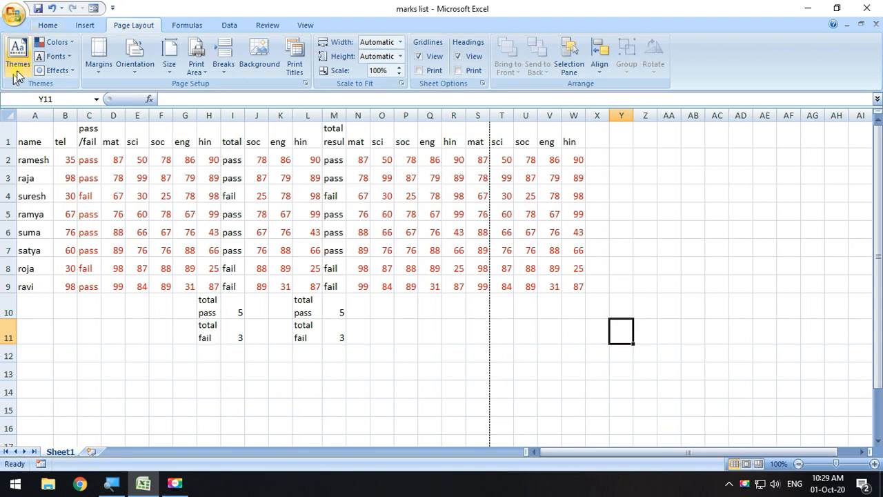
click(13, 13)
mouse_move(41, 158)
click(121, 124)
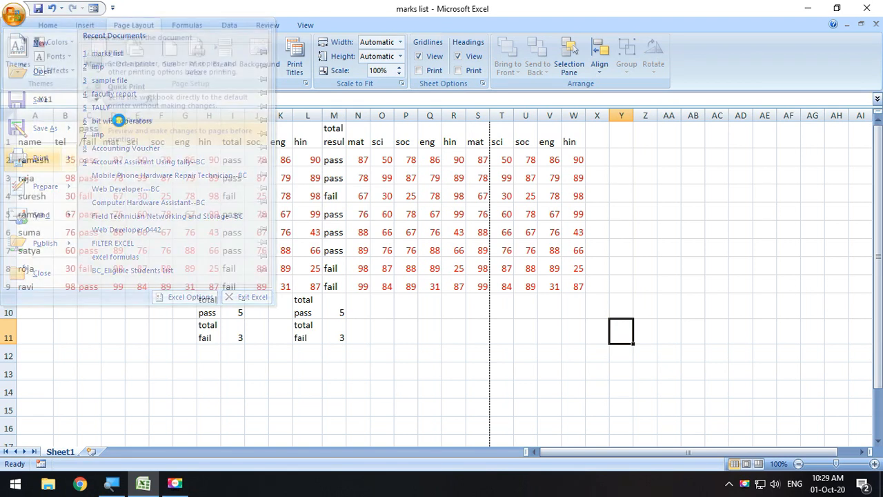
click(361, 277)
click(383, 196)
scroll(339, 239, up, 3)
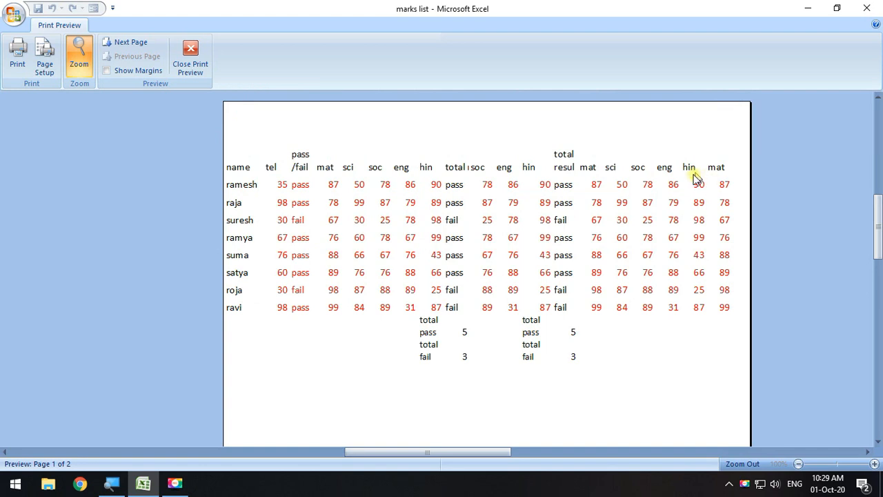
click(190, 60)
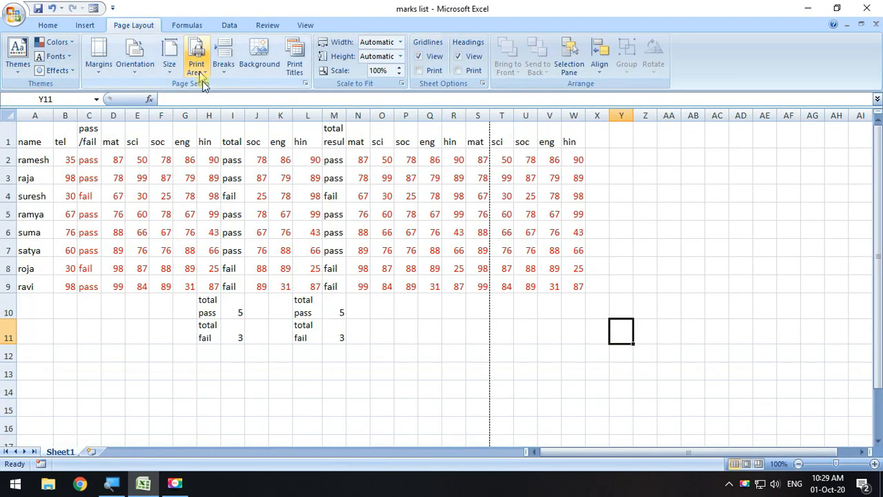
Change the page orientation to landscape and check where the page breaks fall on the sheet.
click(143, 76)
click(148, 122)
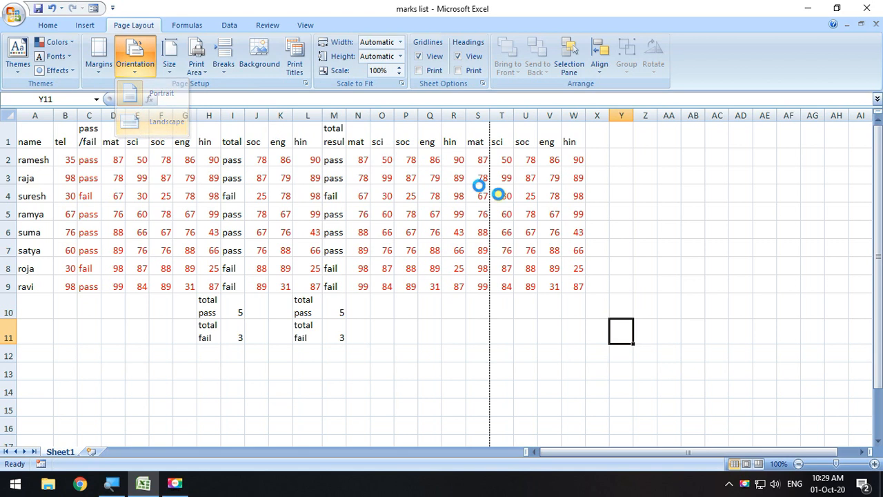
scroll(495, 310, down, 4)
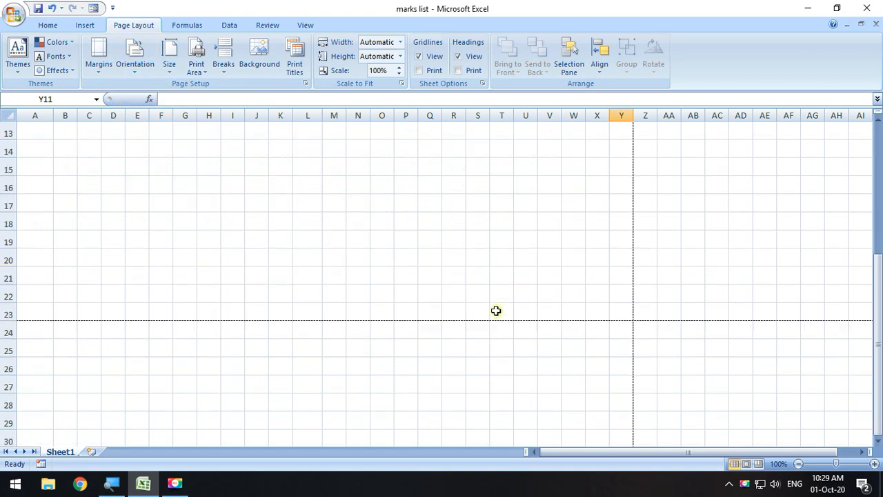
drag(42, 308, 619, 293)
scroll(414, 279, up, 4)
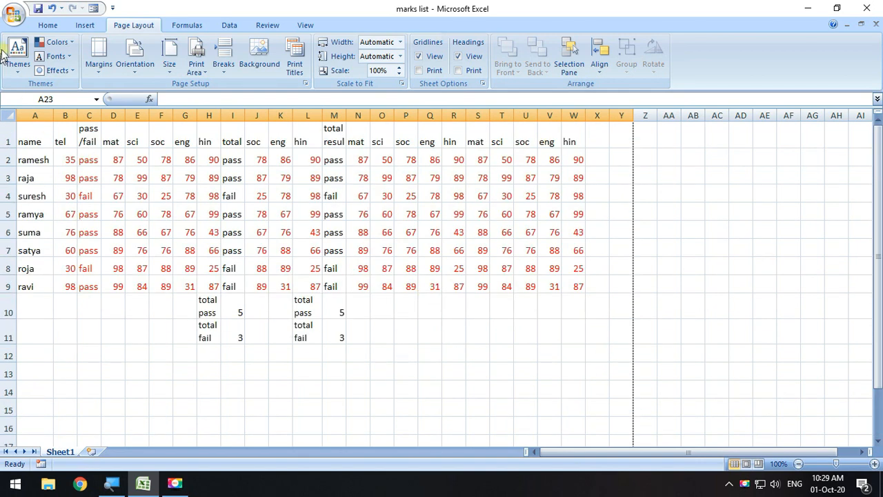
Inspect the landscape marks list in print preview, and close the preview.
click(14, 17)
mouse_move(31, 156)
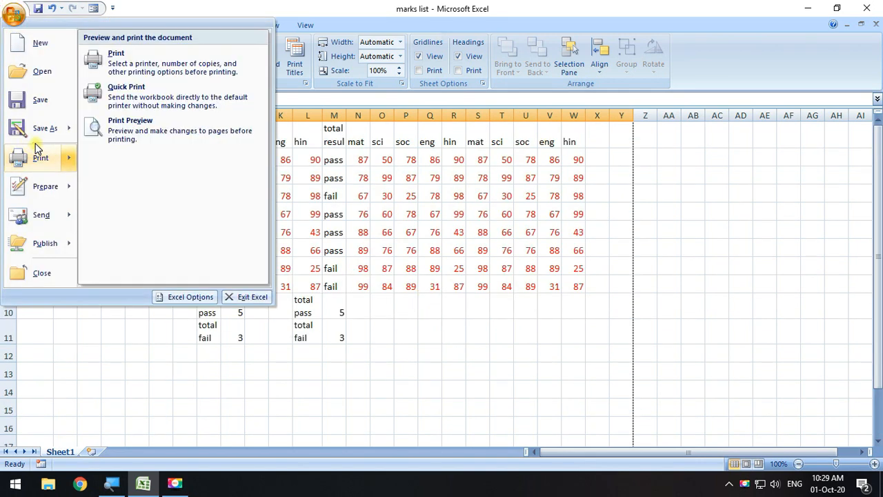
click(142, 146)
click(465, 227)
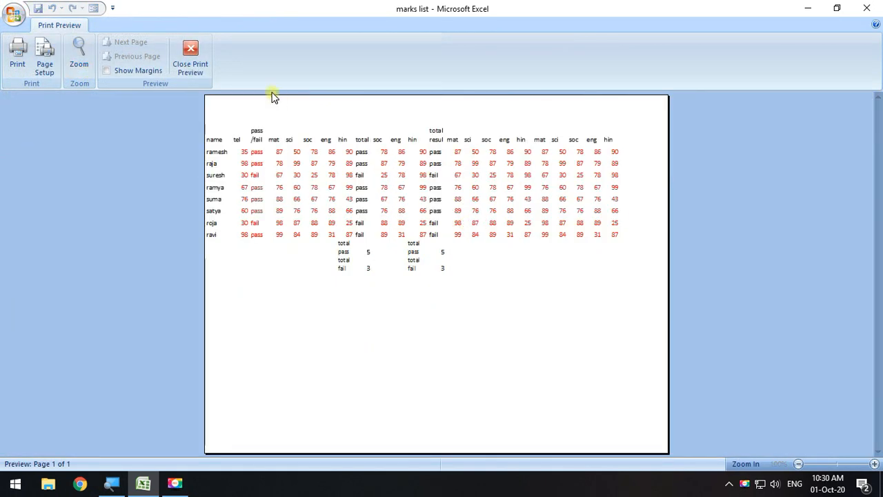
click(191, 51)
Examine where the first page ends on the sheet by marking row 23 from column A to Y.
scroll(222, 277, down, 4)
drag(31, 310, 612, 305)
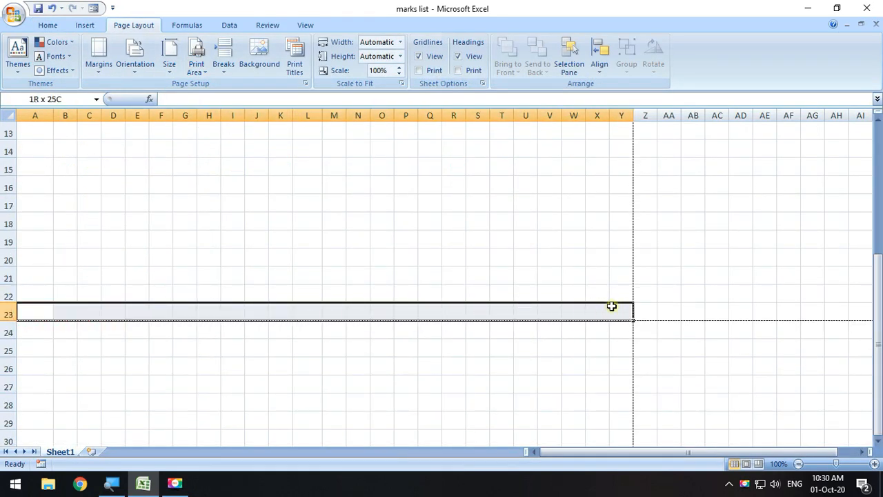
scroll(167, 389, down, 2)
scroll(112, 296, up, 3)
drag(254, 275, 269, 277)
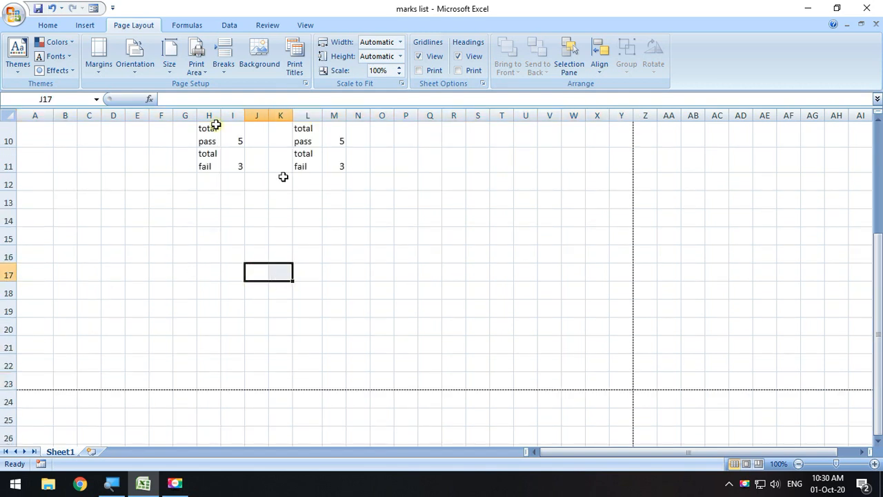
Review the top margin in the custom margin settings and close the dialog without changing any value.
click(98, 69)
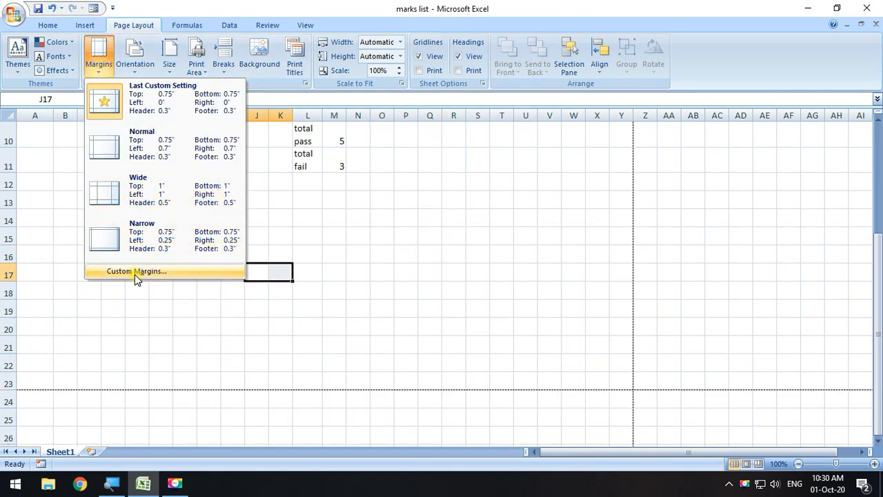
click(136, 273)
drag(431, 101, 419, 101)
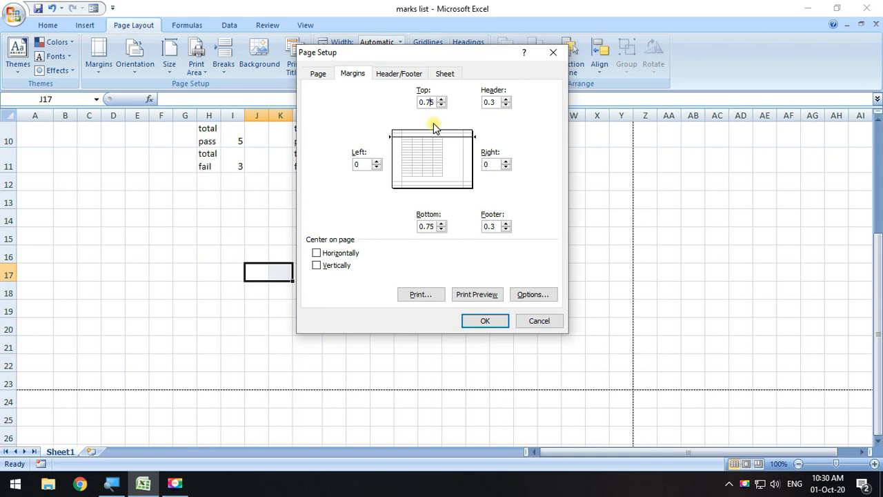
click(482, 320)
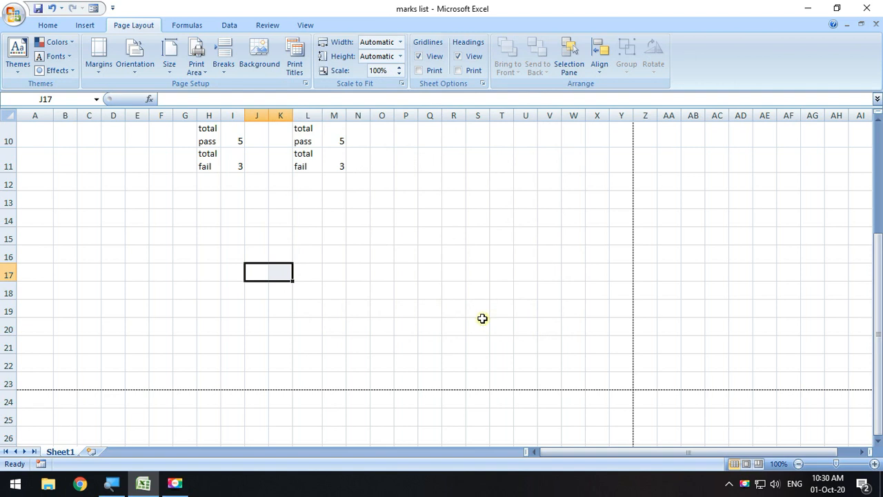
Examine the unused part of the page beside and below the marks list, covering columns X to Y and rows 12 to 23.
scroll(465, 325, up, 3)
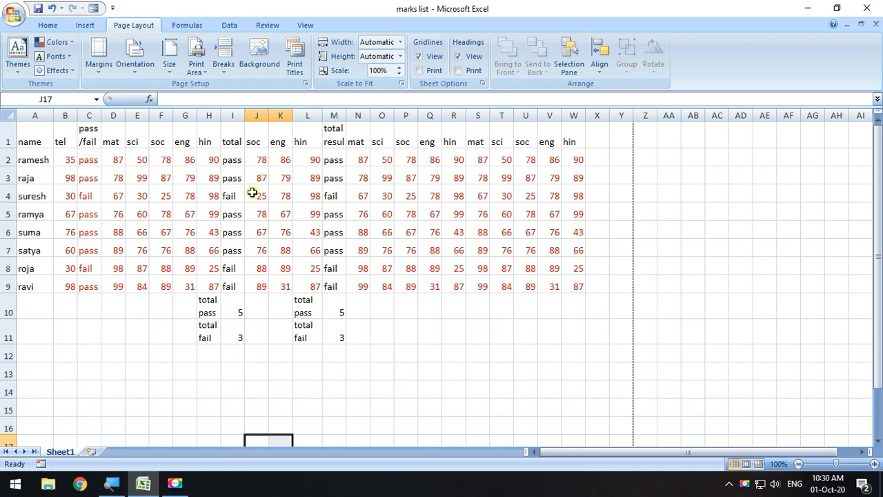
click(502, 357)
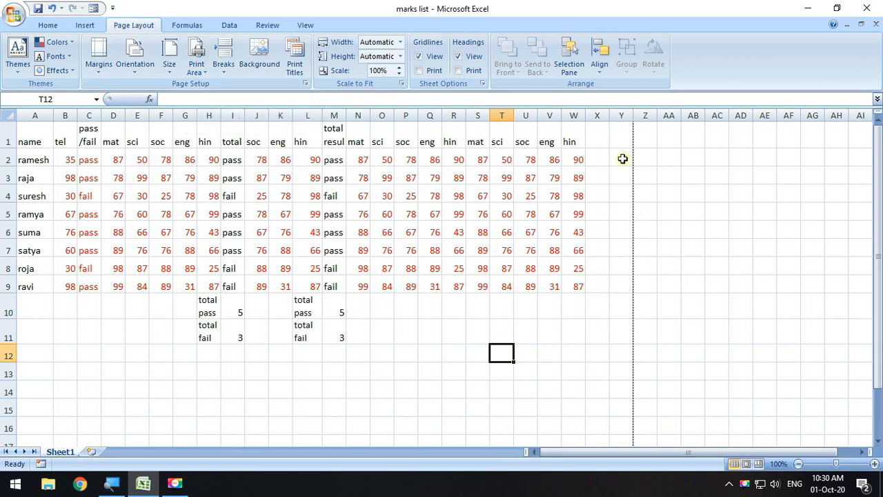
drag(600, 131, 622, 363)
click(731, 341)
drag(608, 141, 624, 338)
click(812, 352)
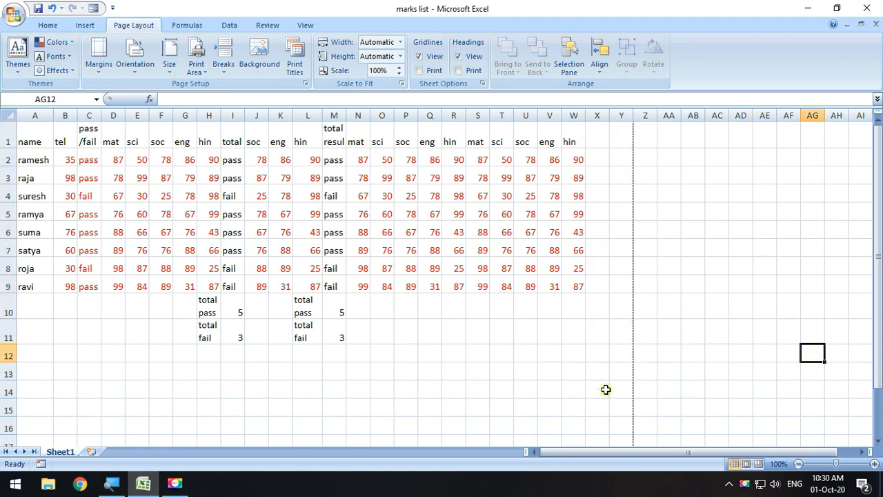
scroll(407, 373, down, 8)
scroll(97, 251, up, 6)
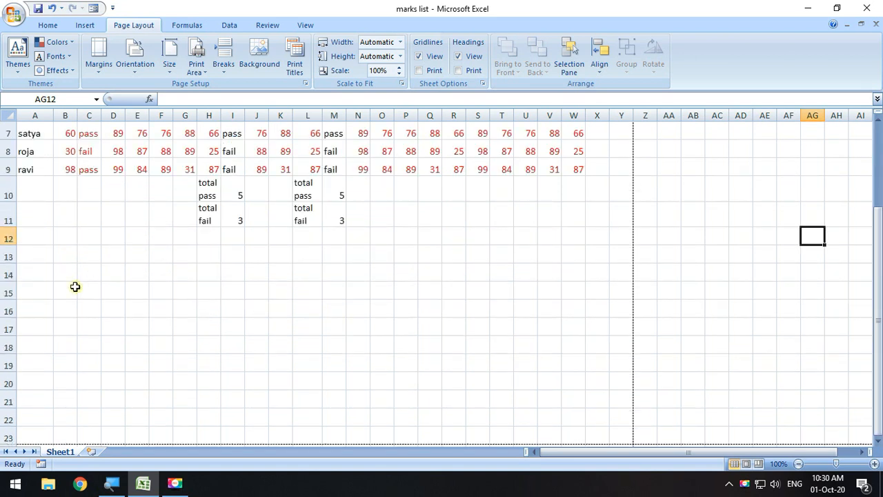
drag(39, 234, 625, 184)
scroll(521, 277, up, 5)
scroll(521, 277, down, 2)
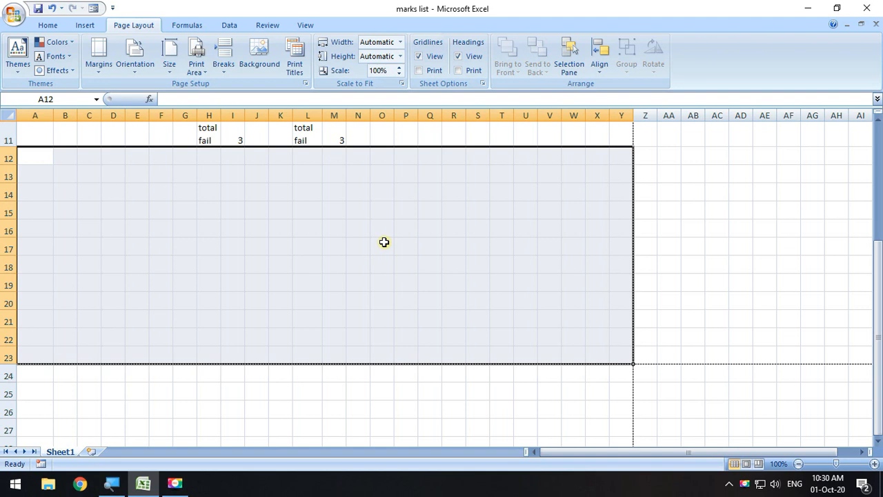
scroll(384, 242, up, 4)
click(597, 304)
Set the marks list range A1:W11 as the print area.
drag(43, 134, 563, 340)
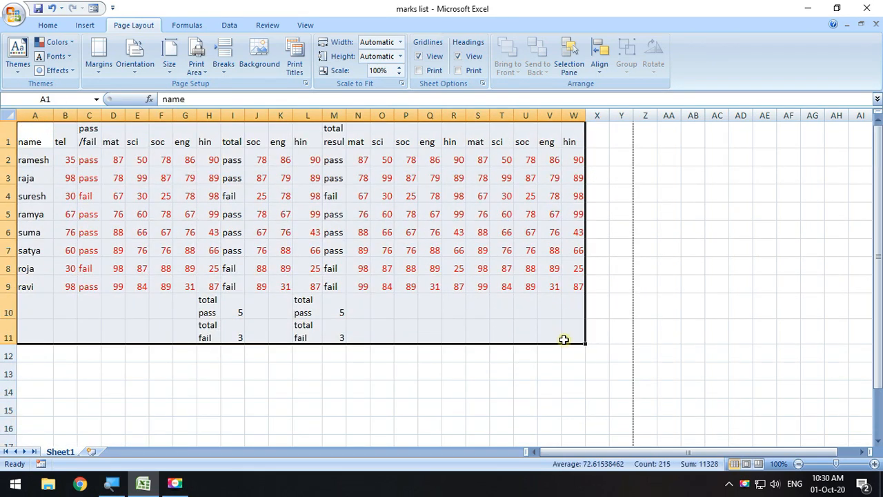
click(197, 64)
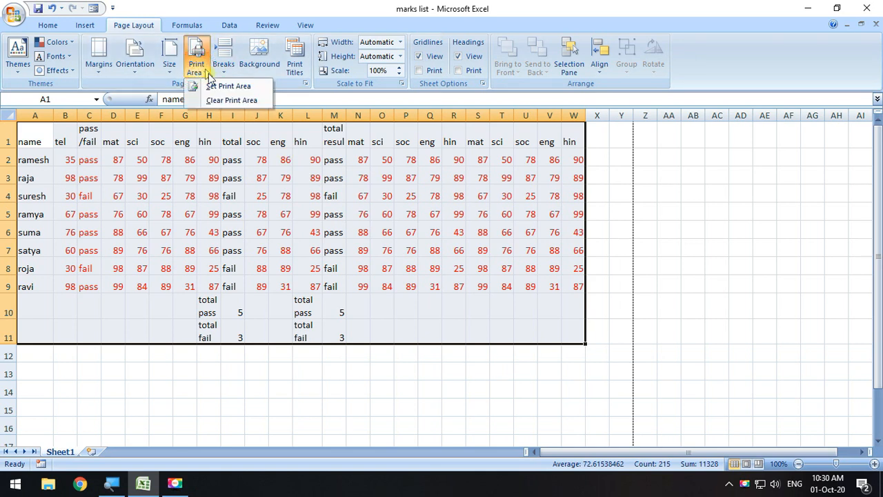
click(227, 90)
click(831, 304)
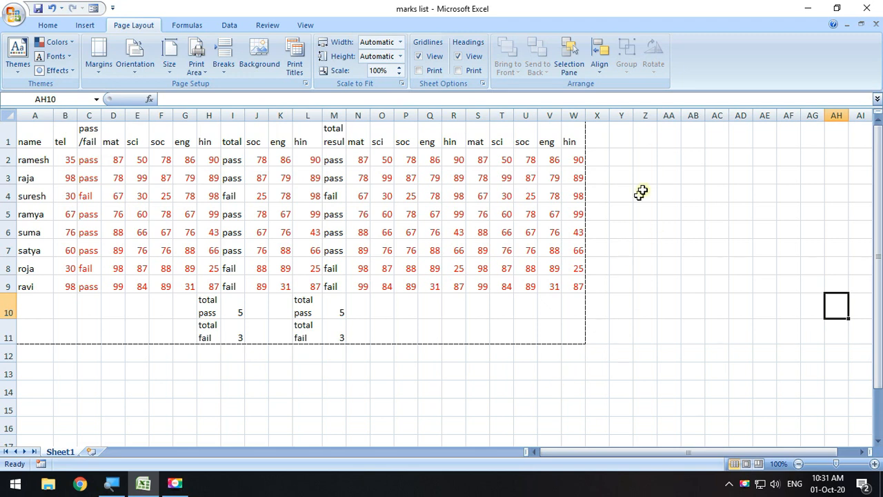
drag(597, 138, 746, 357)
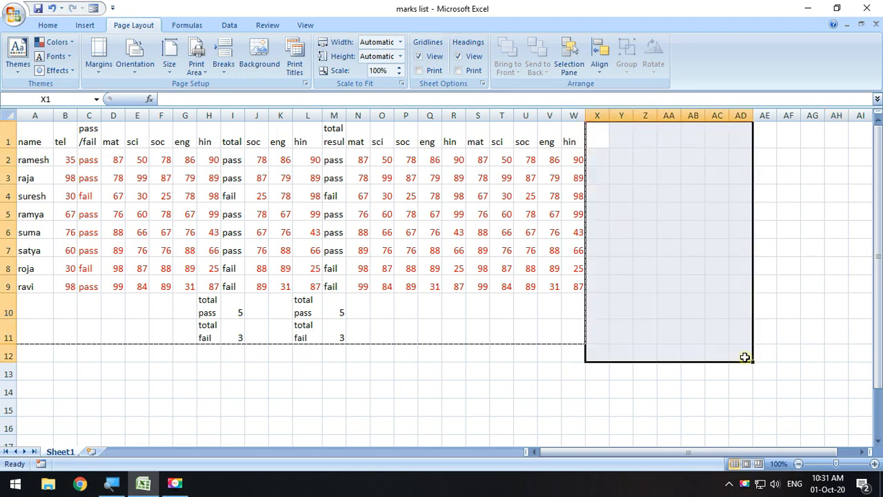
click(805, 348)
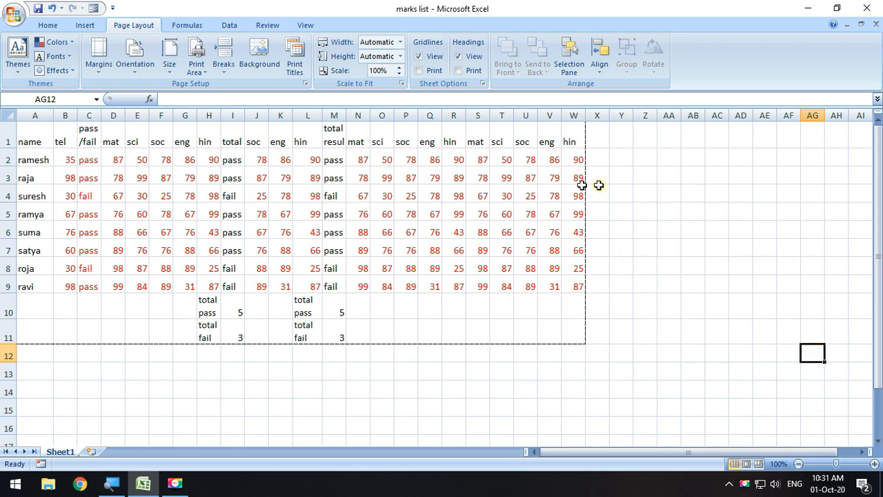
Copy the five subject columns N1:R9 and paste them at X1, outside the print area.
drag(358, 138, 442, 285)
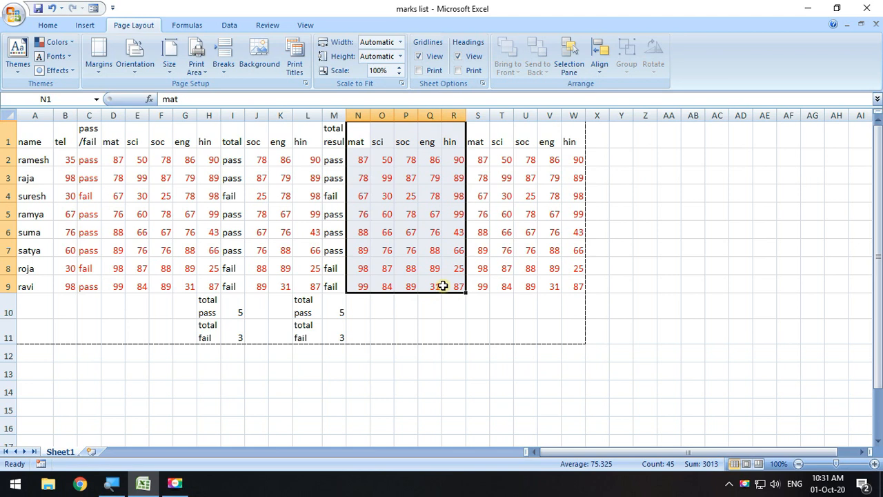
key(ctrl+c)
click(594, 136)
key(ctrl+v)
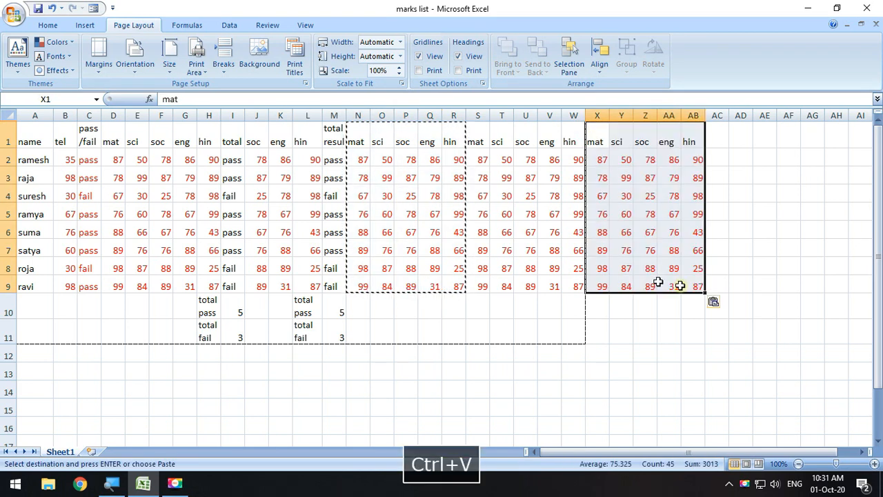
click(746, 309)
key(Escape)
Check in print preview whether the columns after W are printed, and close the preview.
drag(571, 133, 564, 298)
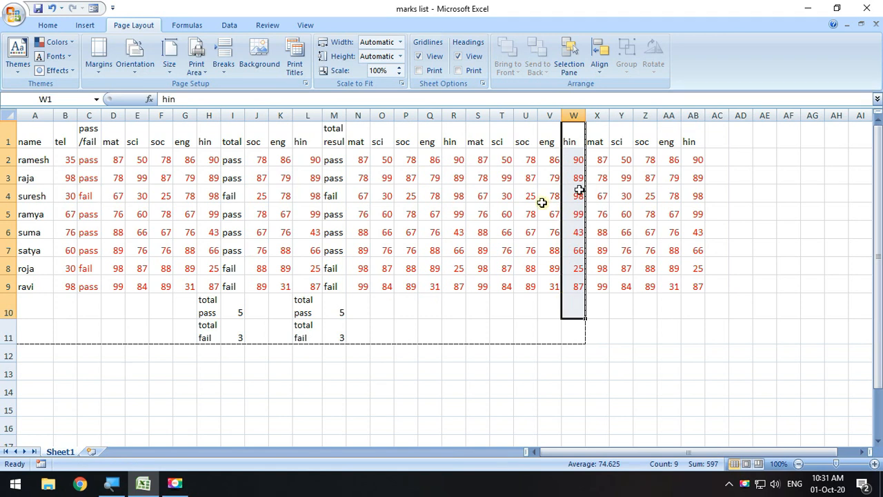
click(13, 15)
mouse_move(41, 158)
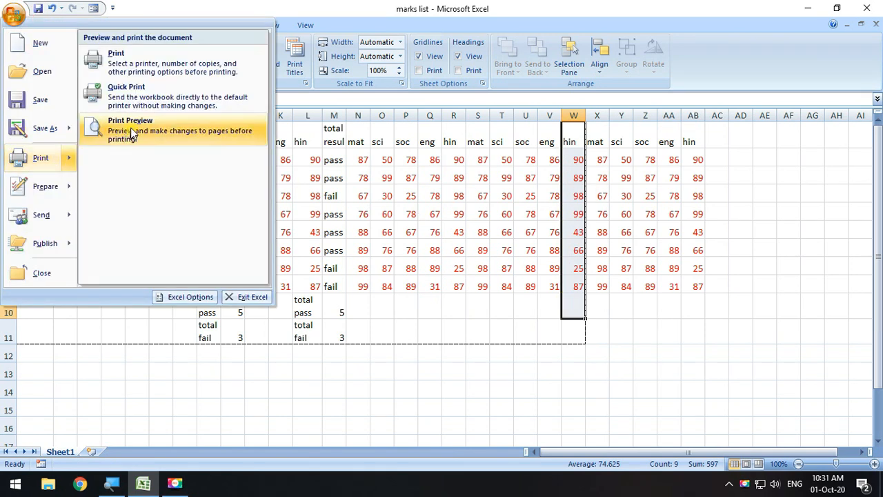
click(132, 133)
click(578, 179)
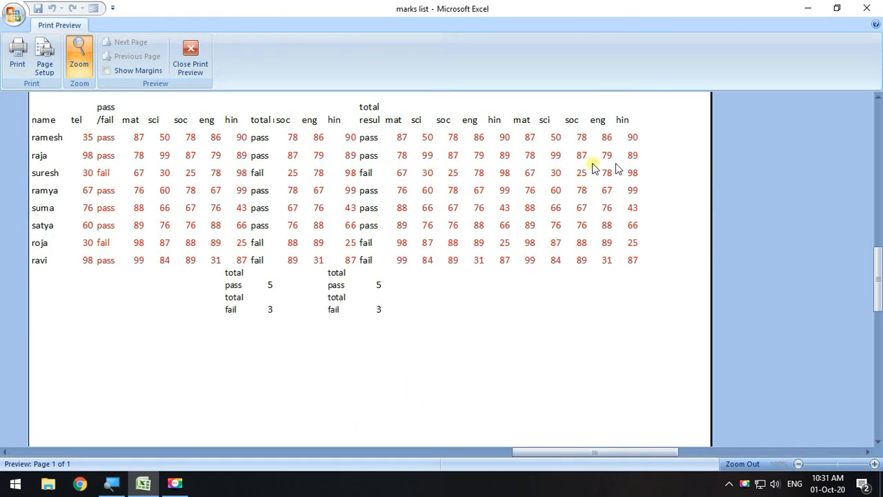
click(198, 69)
click(645, 306)
Clear the print area and check which of the added columns fall before the page break.
drag(565, 130, 21, 326)
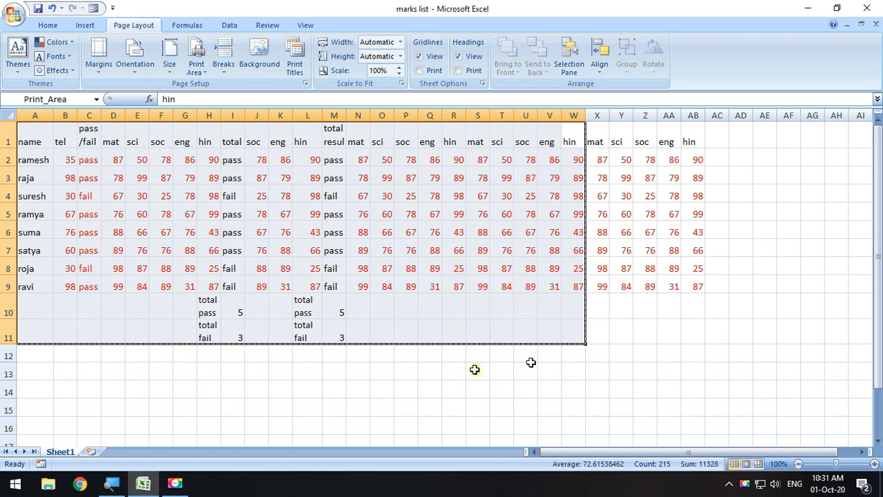
click(200, 72)
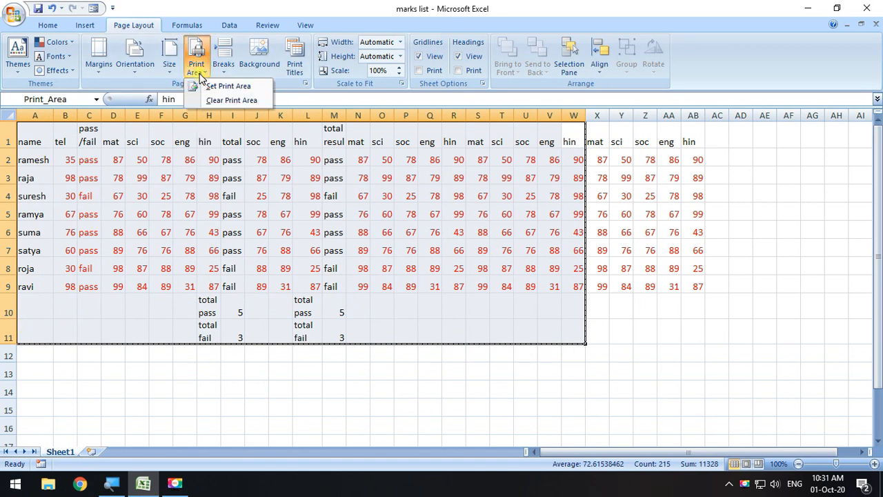
click(232, 100)
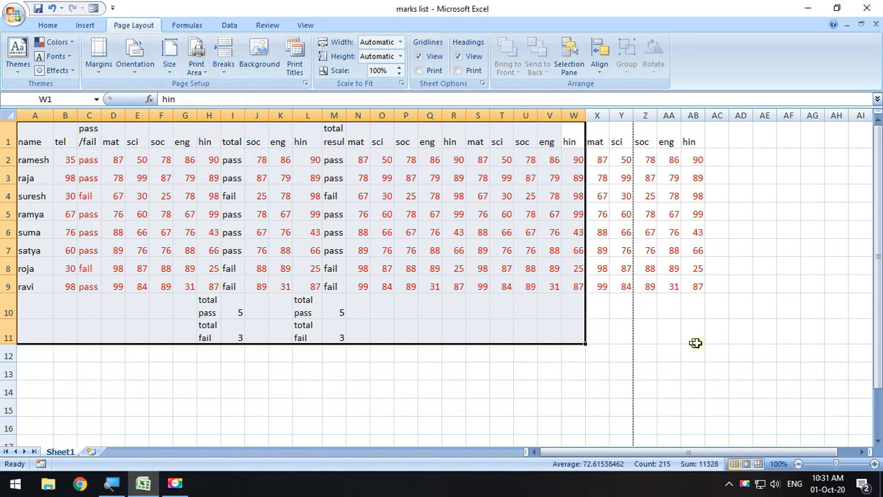
click(716, 337)
drag(601, 142, 617, 327)
click(720, 329)
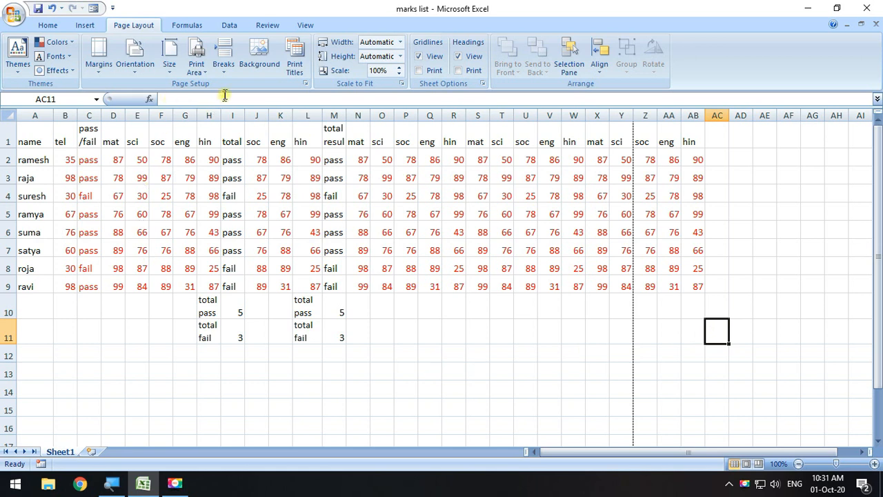
click(195, 67)
click(247, 6)
scroll(221, 163, down, 9)
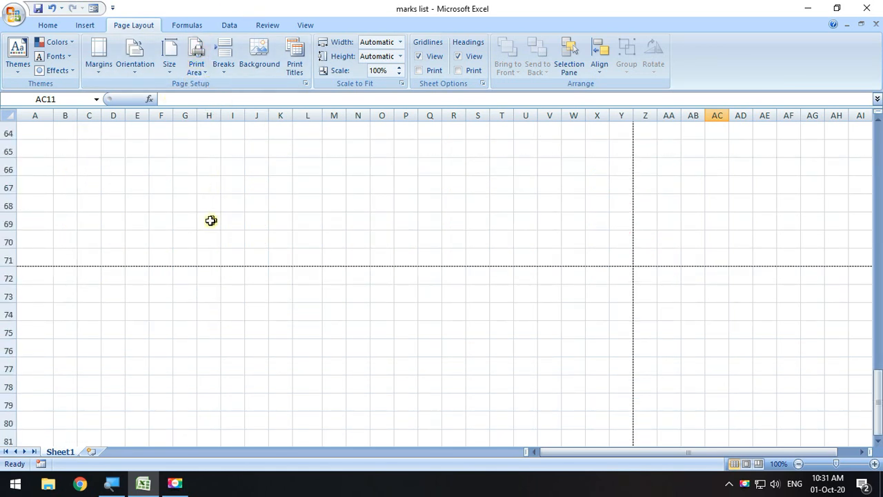
scroll(203, 226, up, 9)
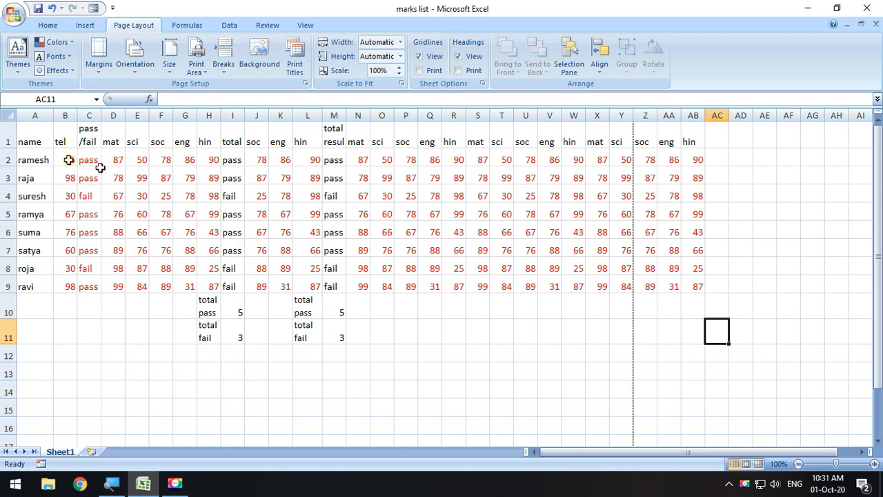
Copy the whole marks list A1:AB11 and paste it below at A12.
drag(33, 135, 691, 325)
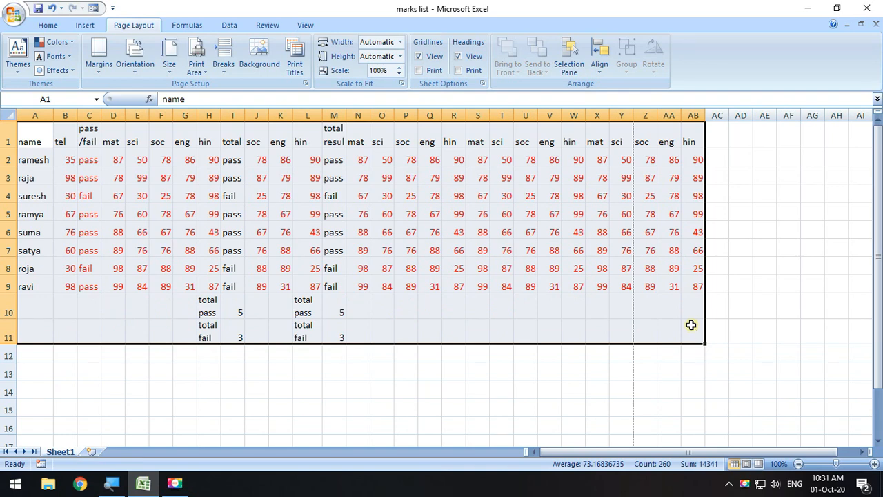
key(ctrl+c)
click(31, 353)
key(ctrl+v)
scroll(286, 312, down, 3)
scroll(691, 310, up, 3)
Paste the copied marks list beside the existing blocks at AC1 and AC12.
click(723, 134)
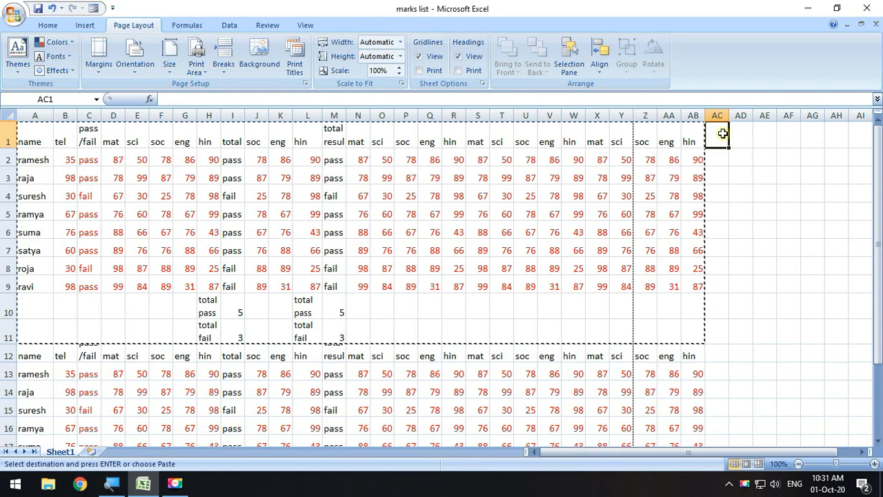
key(ctrl+v)
click(721, 353)
key(ctrl+v)
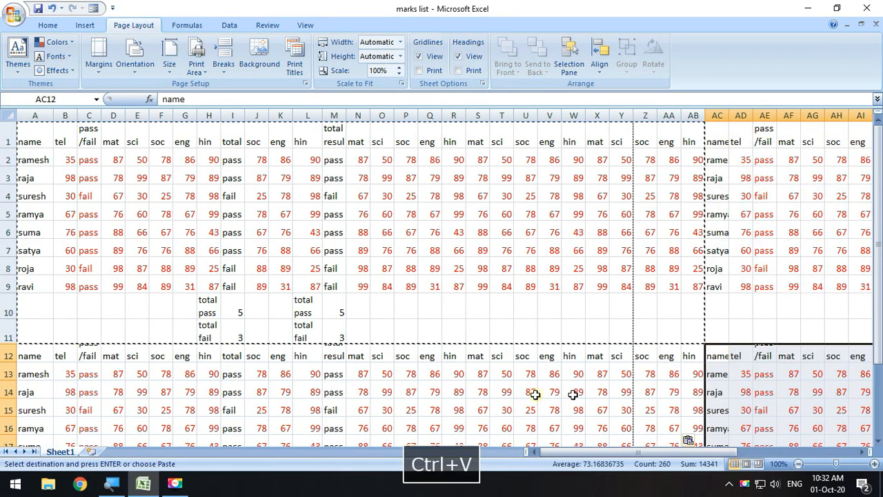
Paste the marks list at A23 and AC23, end the copy mode, and review the enlarged table against the page breaks.
scroll(573, 394, down, 4)
click(38, 313)
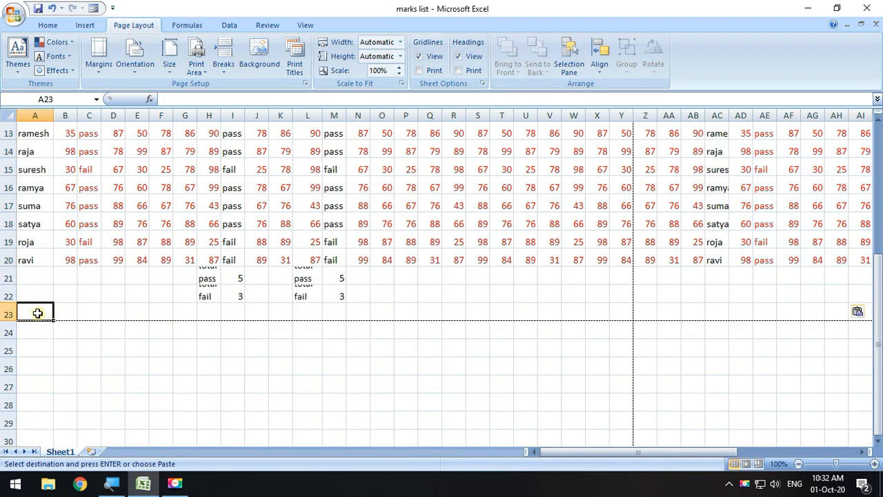
key(ctrl+v)
click(717, 320)
key(ctrl+v)
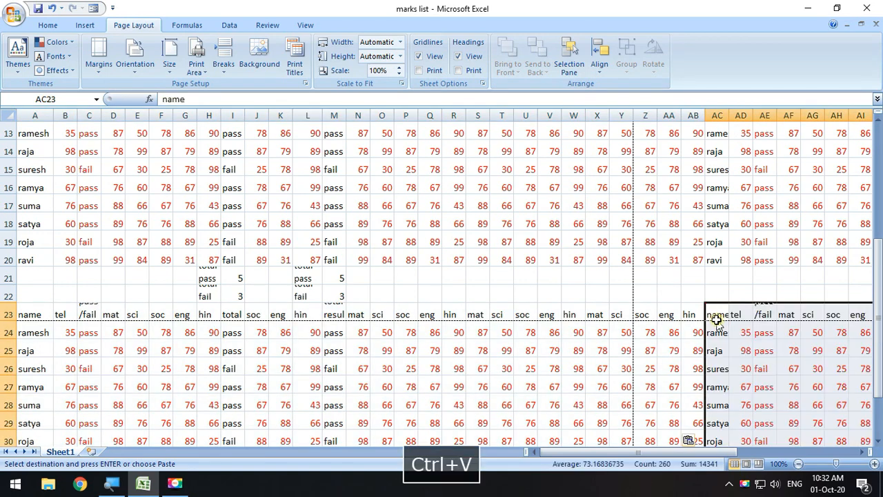
scroll(708, 335, up, 4)
key(Escape)
scroll(448, 276, down, 1)
scroll(644, 300, up, 1)
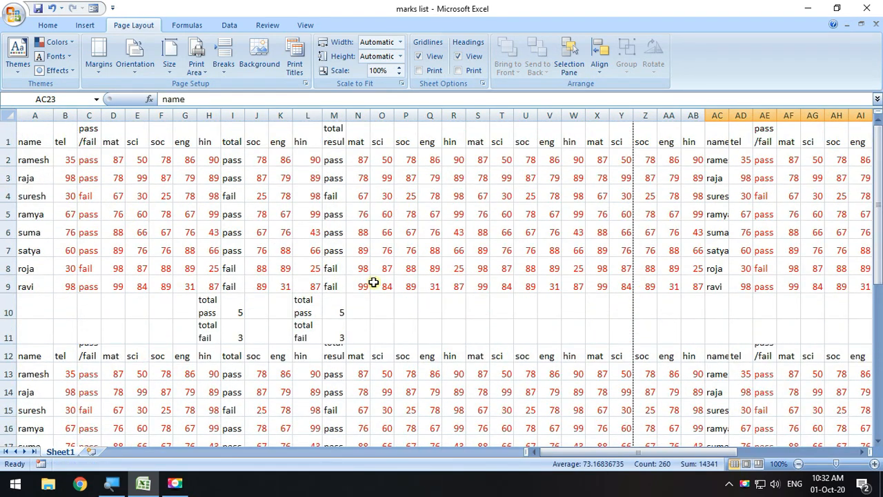
scroll(373, 282, down, 5)
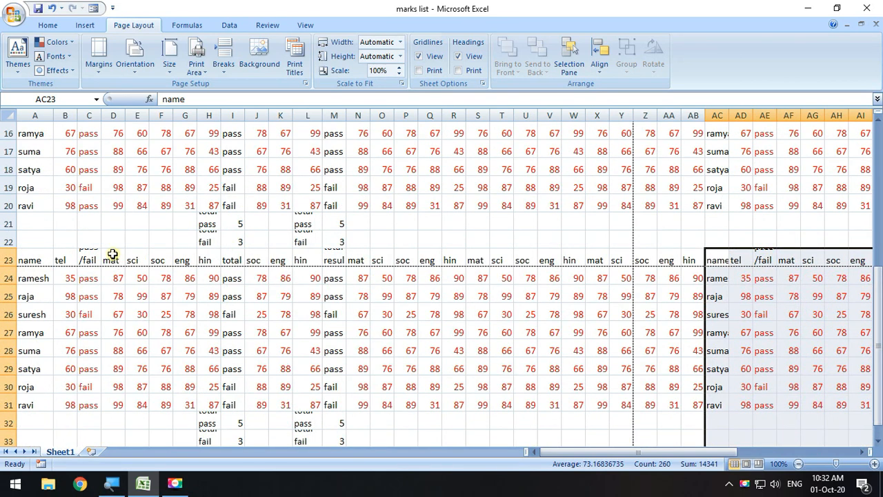
Set the print area to the first part of the marks list, A1:H9.
scroll(112, 254, up, 5)
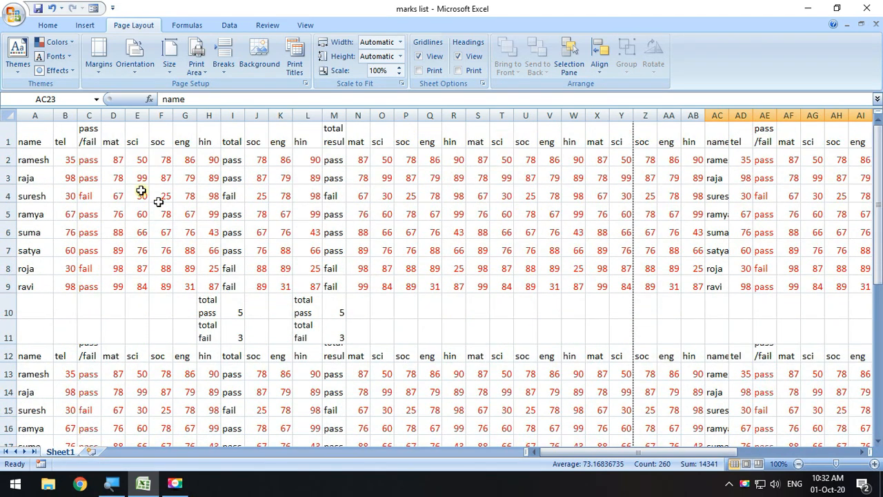
drag(36, 132, 213, 286)
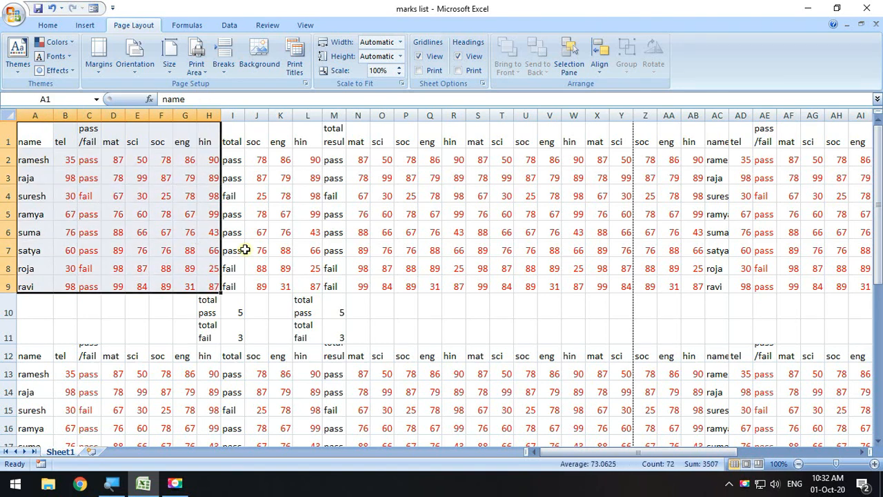
click(196, 64)
click(231, 86)
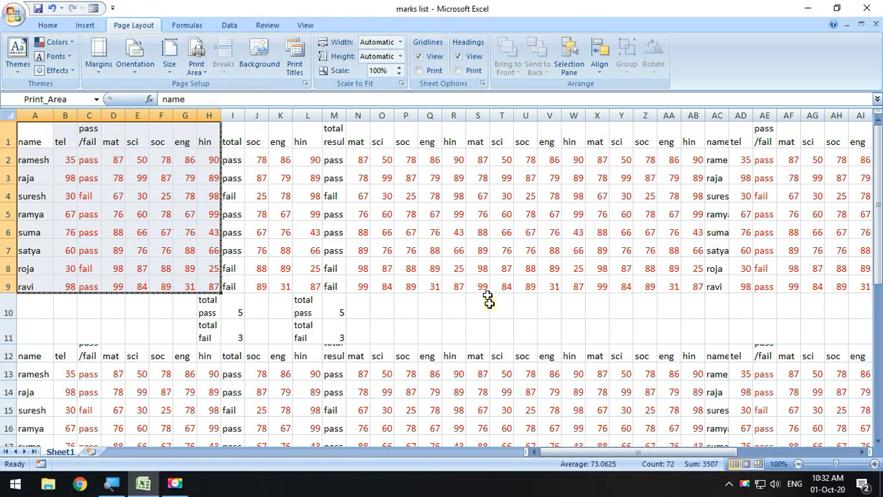
click(496, 303)
Check in print preview how the A1:H9 print area falls on the page, and close the preview.
click(14, 14)
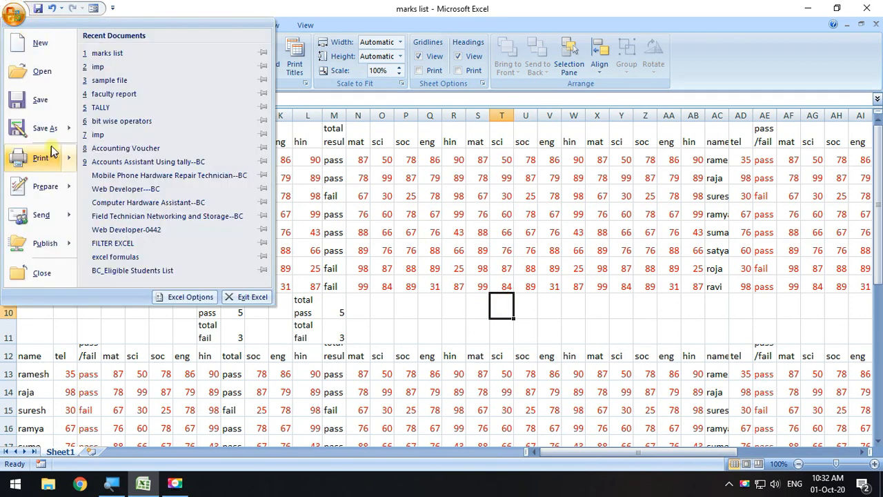
mouse_move(40, 157)
click(120, 339)
click(131, 177)
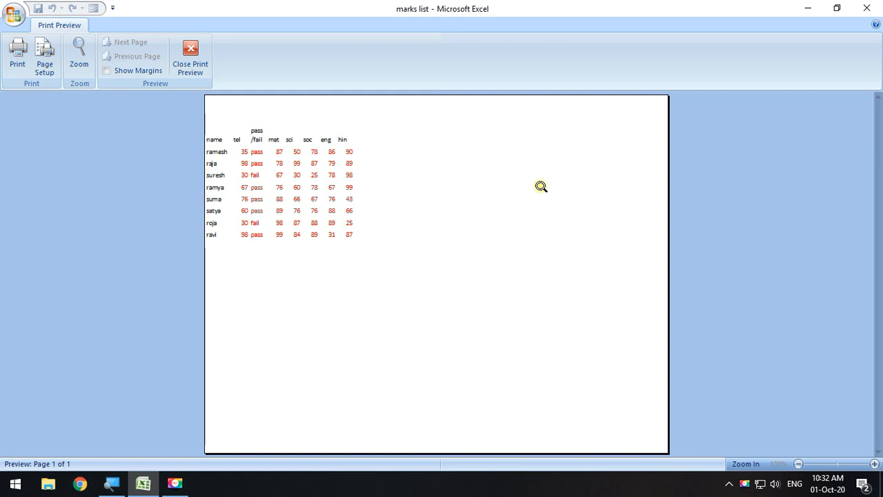
click(205, 69)
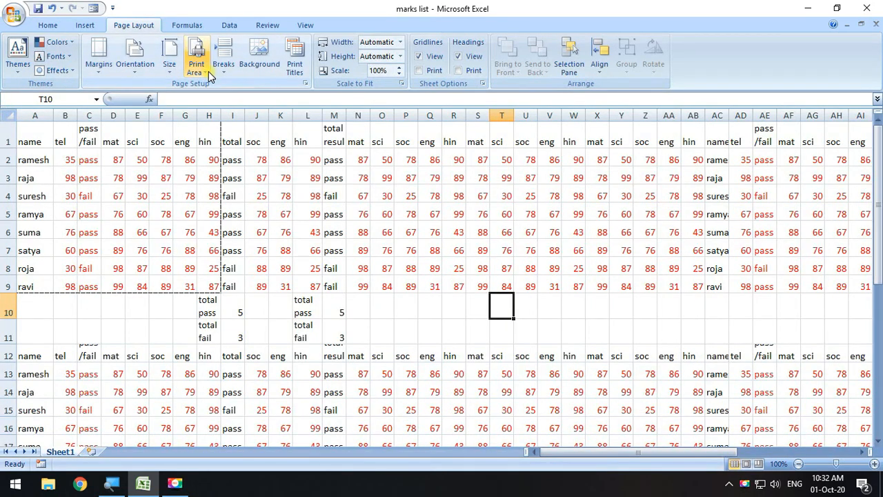
Clear the A1:H9 print area from the sheet.
click(197, 59)
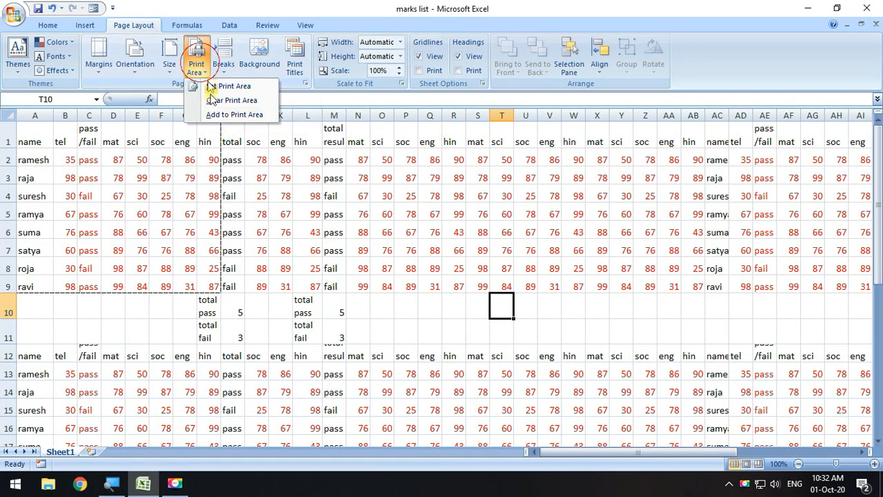
click(232, 100)
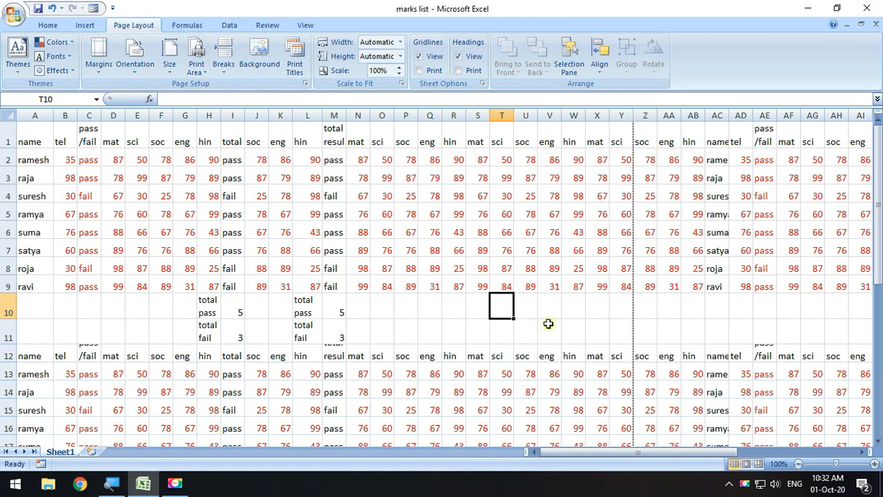
click(405, 306)
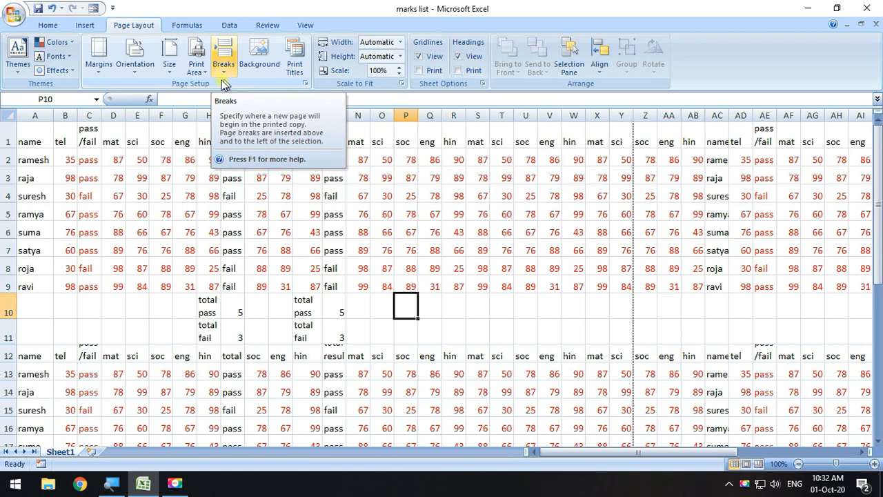
Set the print area to the range A1:P11.
drag(32, 134, 397, 326)
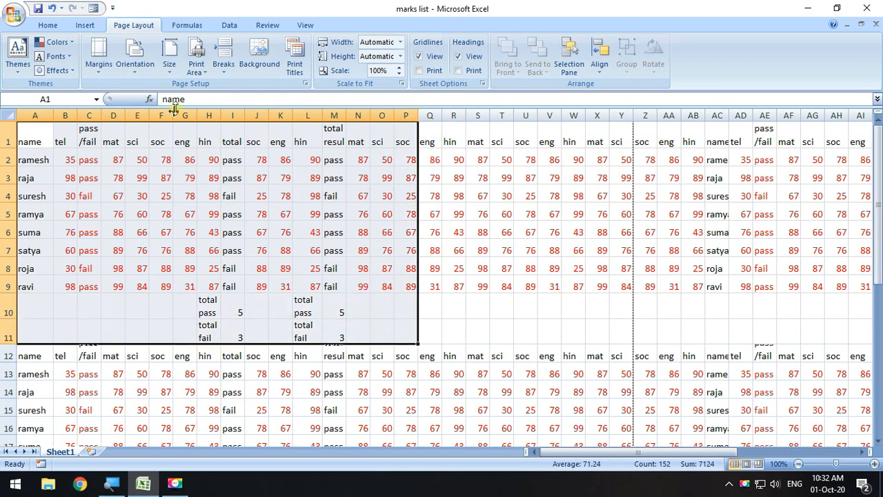
click(196, 63)
click(232, 87)
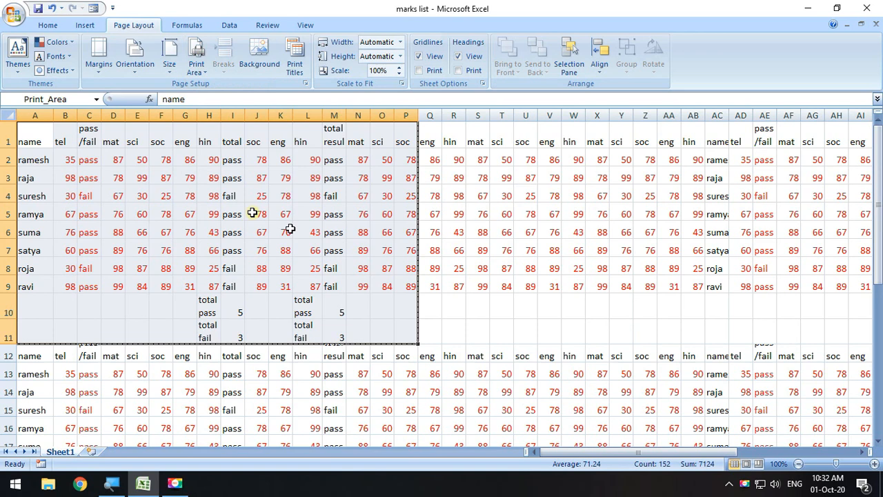
Check the A1:P11 print area in print preview and return to the sheet.
click(14, 15)
mouse_move(35, 158)
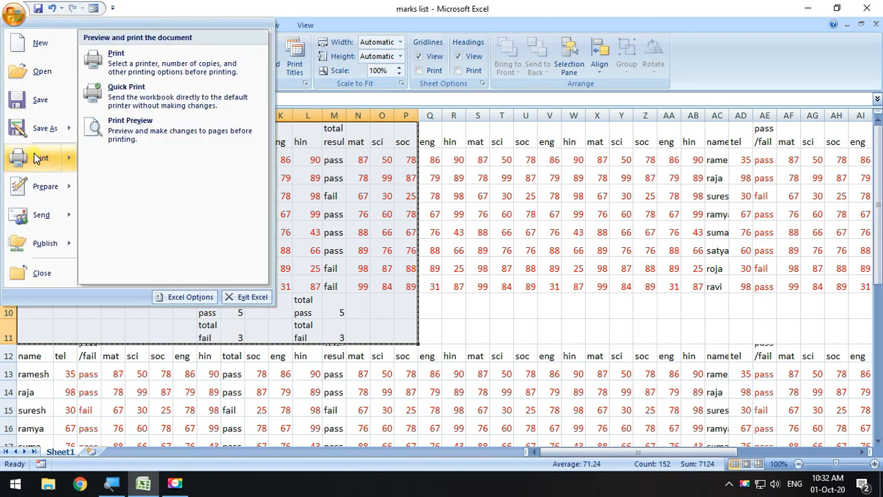
click(135, 136)
click(458, 163)
click(458, 164)
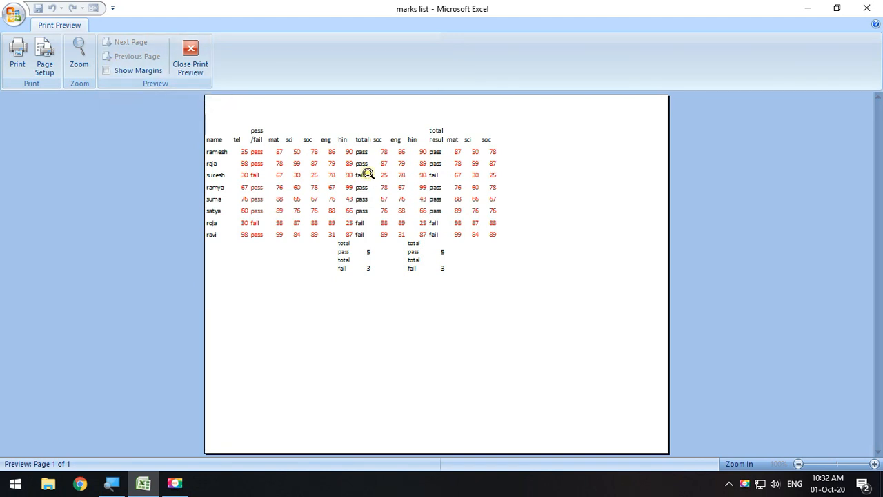
click(191, 54)
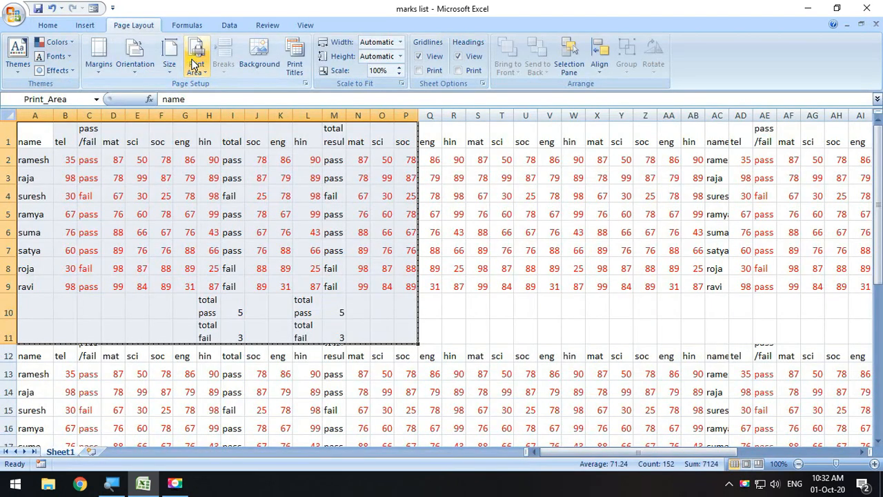
Look at the sheet's print titles settings and close the dialog without changing anything.
click(299, 66)
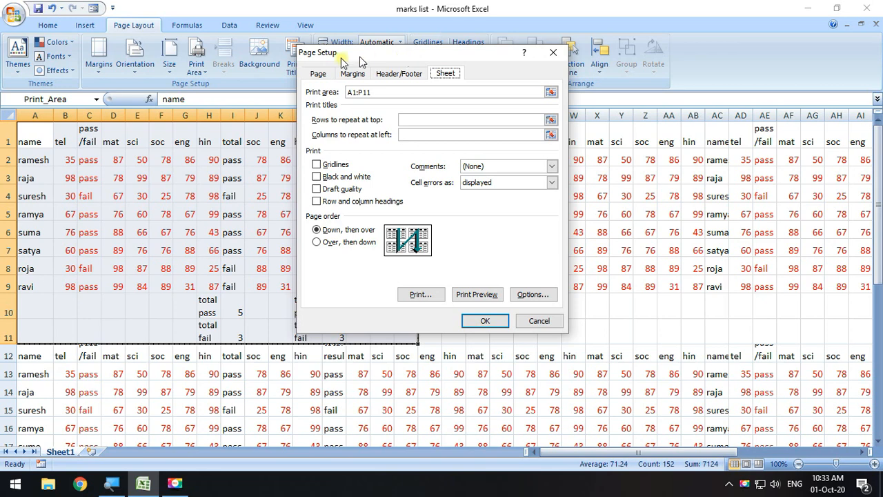
drag(330, 59, 406, 93)
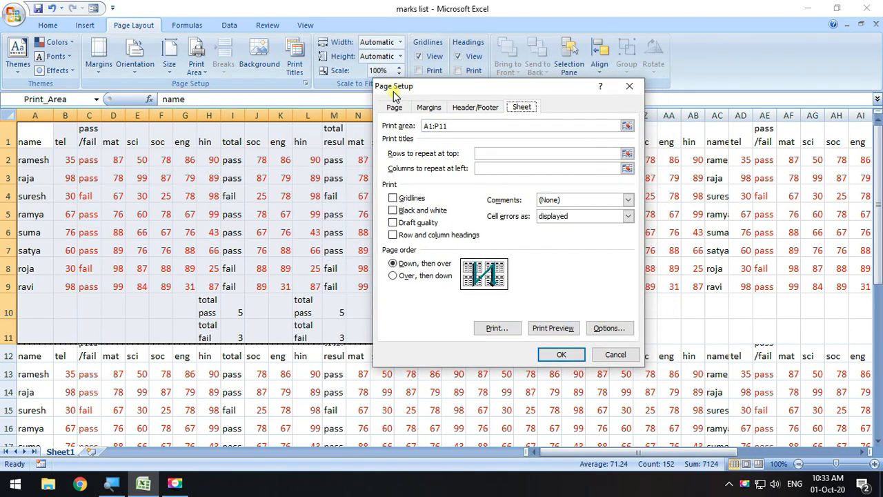
click(629, 86)
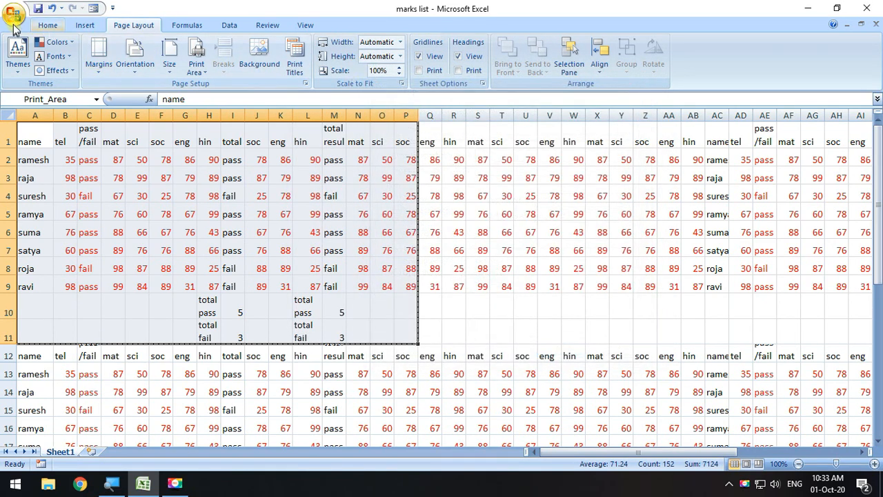
Preview the print area again, look at Page Setup from the preview, and close both without changes.
click(14, 14)
mouse_move(62, 158)
click(124, 138)
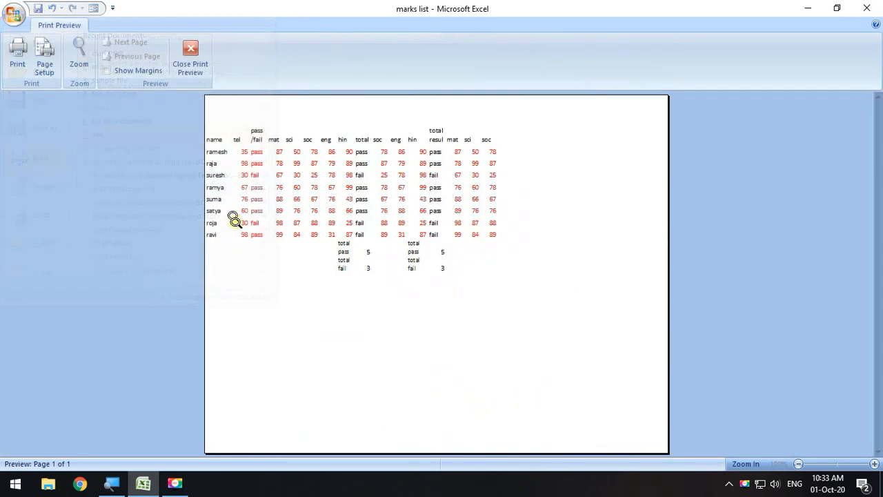
click(45, 57)
mouse_move(412, 85)
mouse_down()
mouse_move(442, 113)
mouse_move(409, 96)
mouse_up()
click(629, 90)
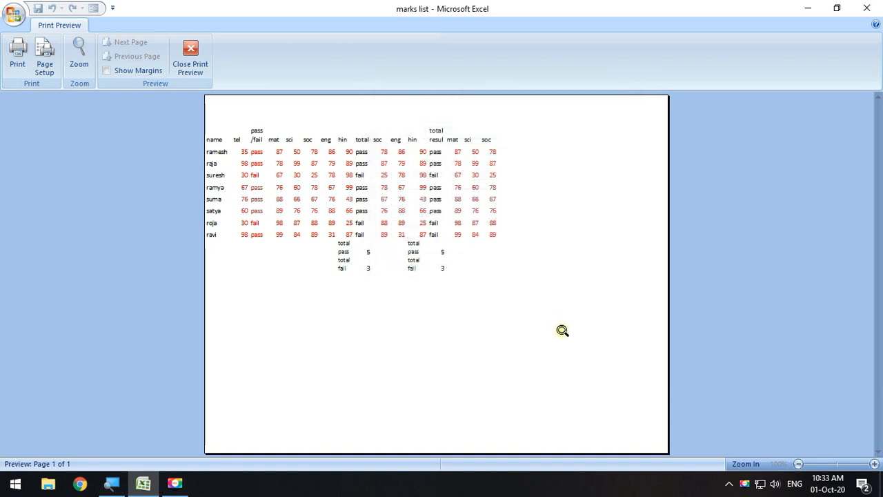
click(193, 61)
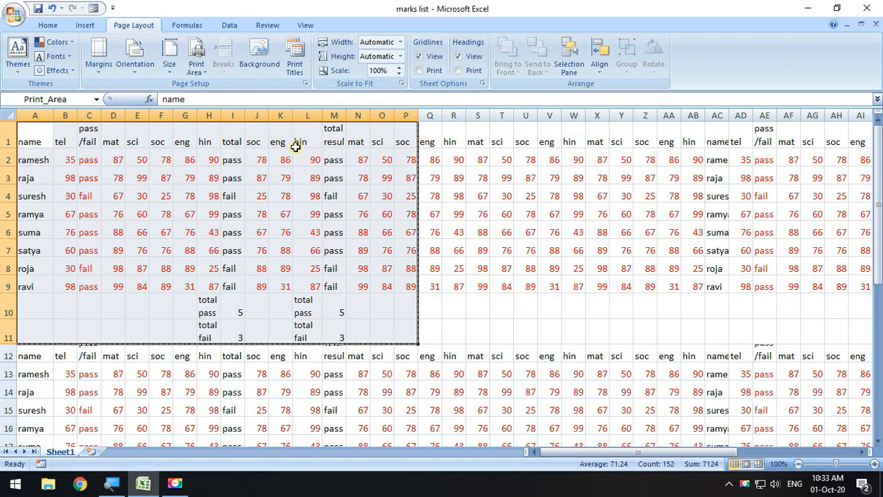
Clear the A1:P11 print area so the whole marks list prints.
click(198, 73)
click(606, 257)
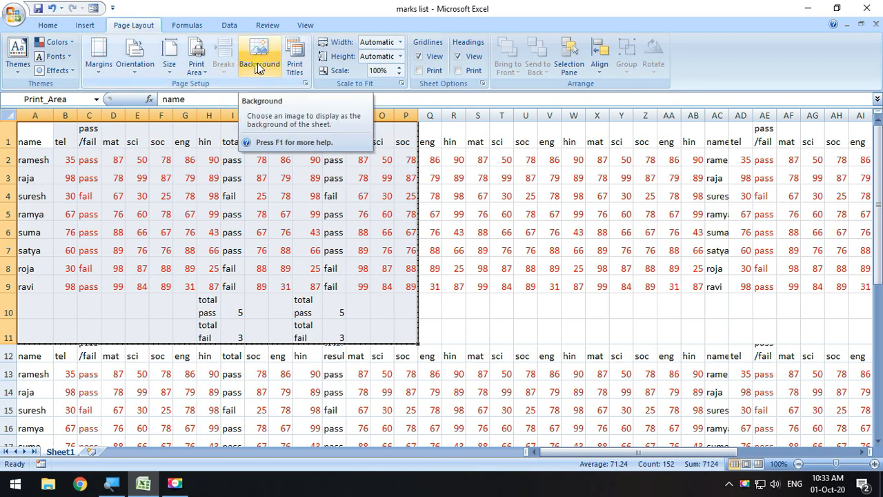
click(565, 228)
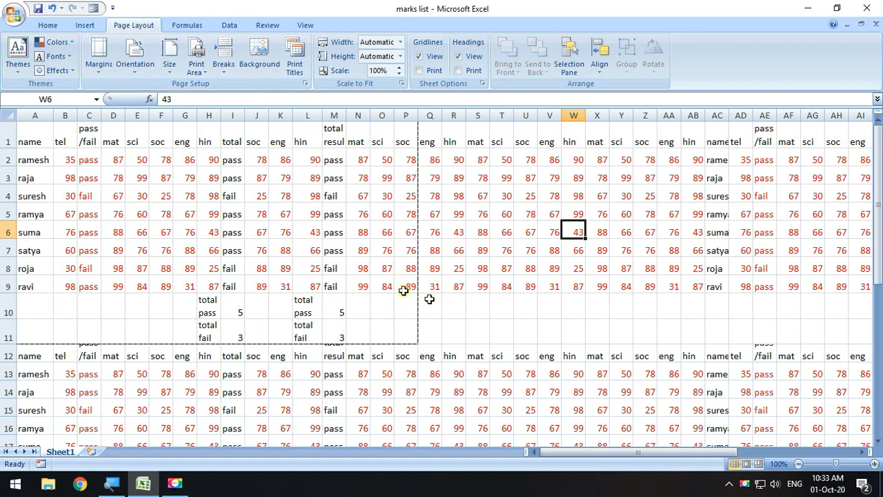
click(195, 69)
click(221, 101)
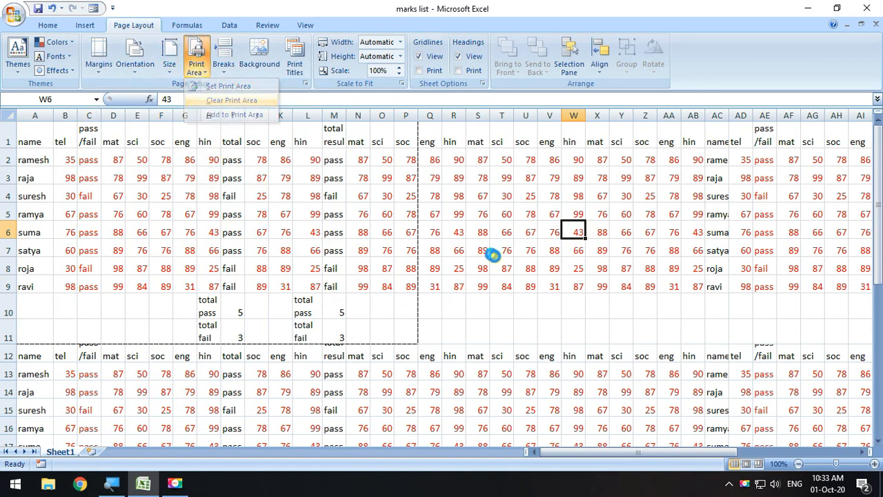
click(539, 331)
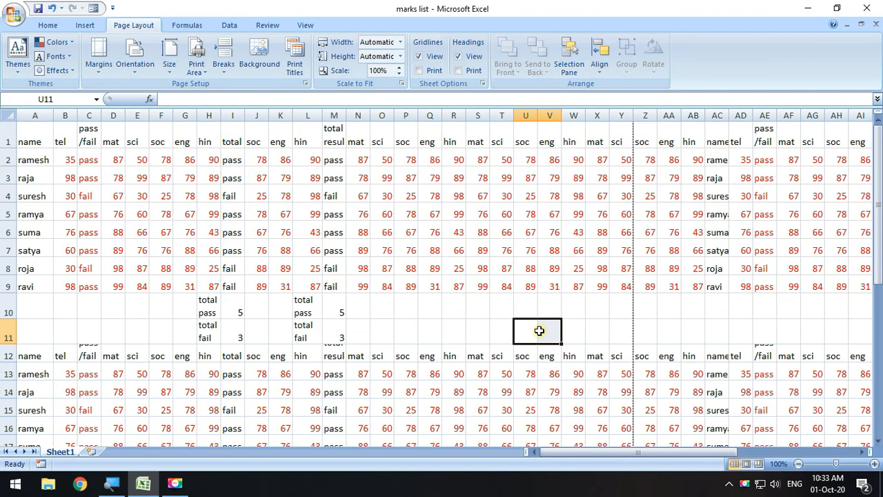
Change the page orientation to portrait and inspect where the vertical and horizontal page breaks fall.
drag(621, 126, 615, 305)
click(134, 60)
click(159, 94)
drag(480, 122, 474, 303)
click(570, 332)
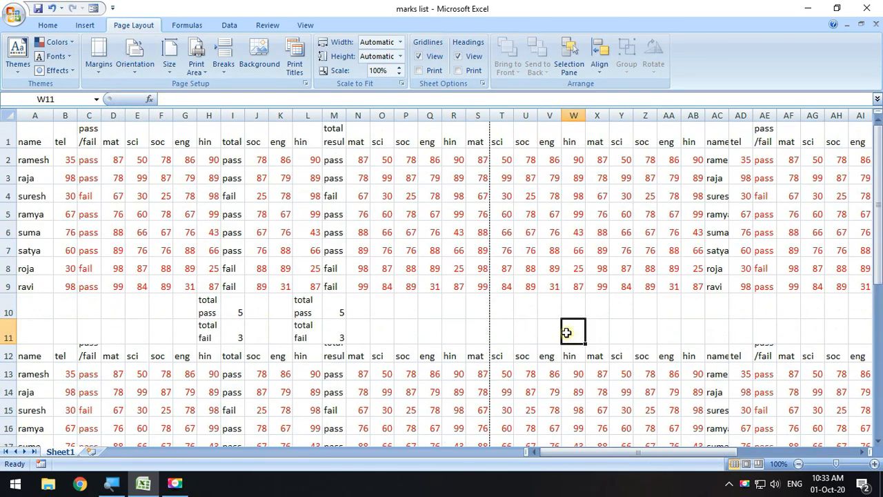
scroll(568, 331, down, 6)
drag(25, 369, 470, 359)
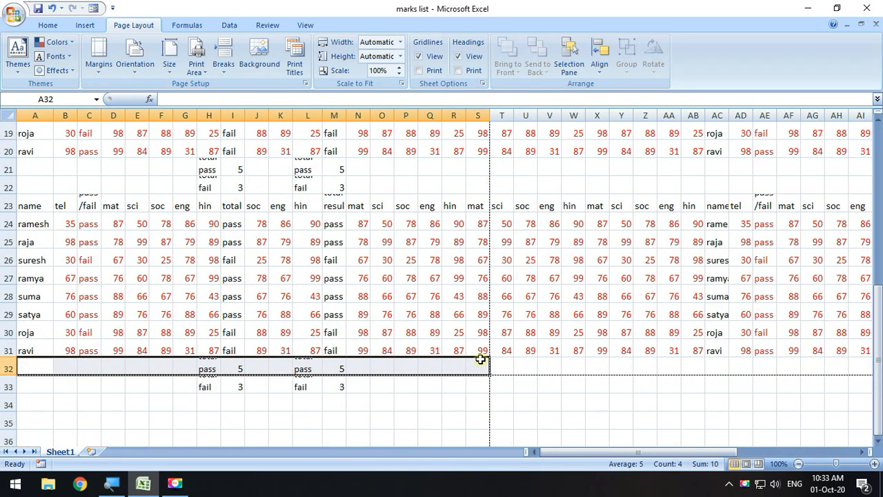
scroll(481, 360, up, 6)
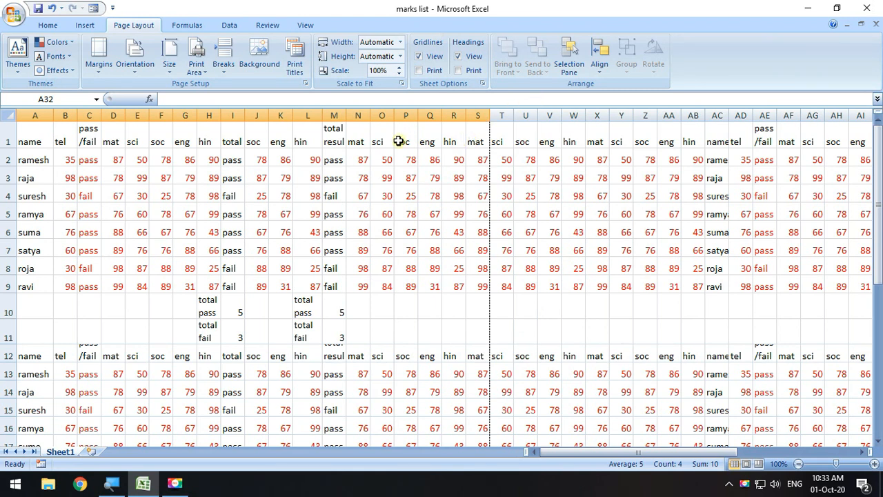
Insert a manual page break at Q1, so a new page begins at column Q.
click(433, 129)
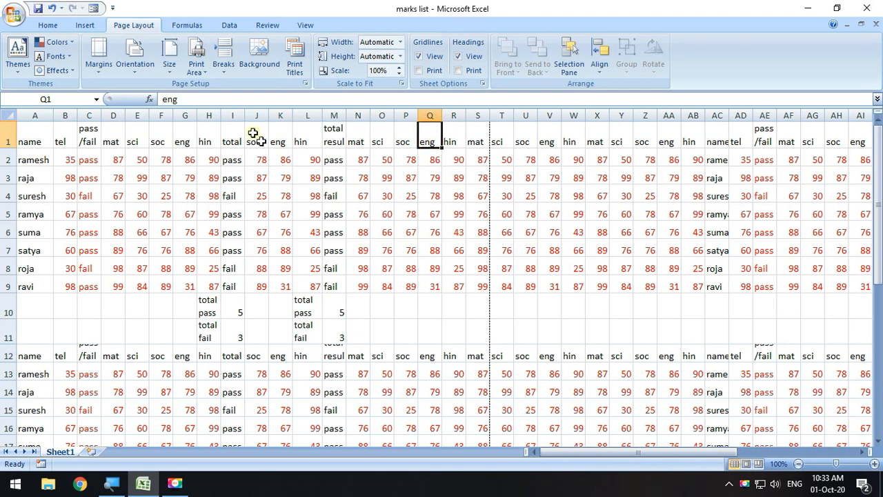
click(223, 75)
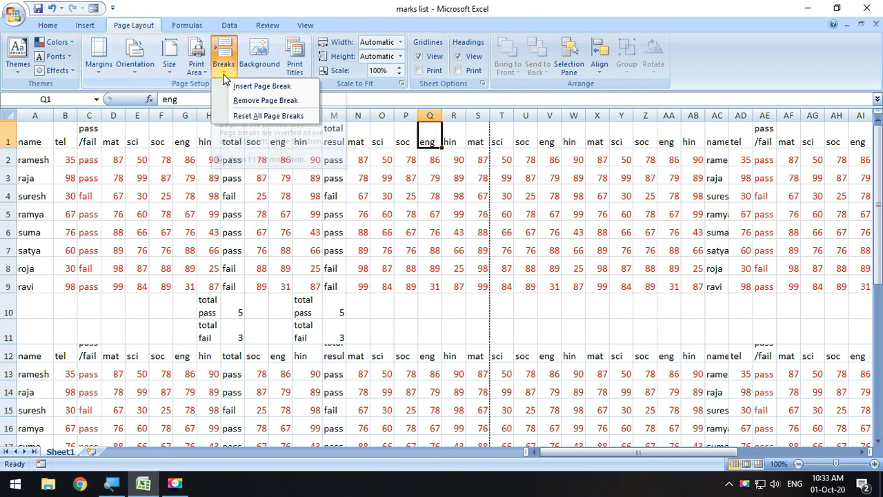
click(249, 87)
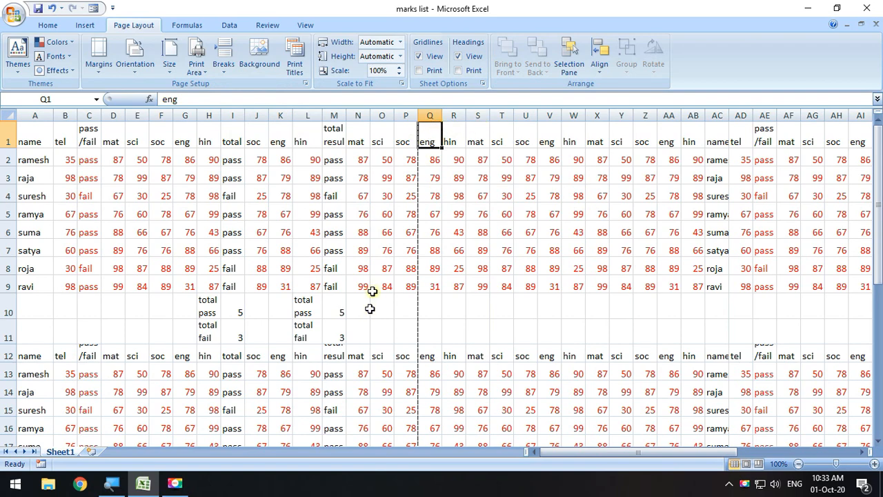
Insert a manual page break at A23, above the third marks block, and review the rows before it.
scroll(386, 259, down, 7)
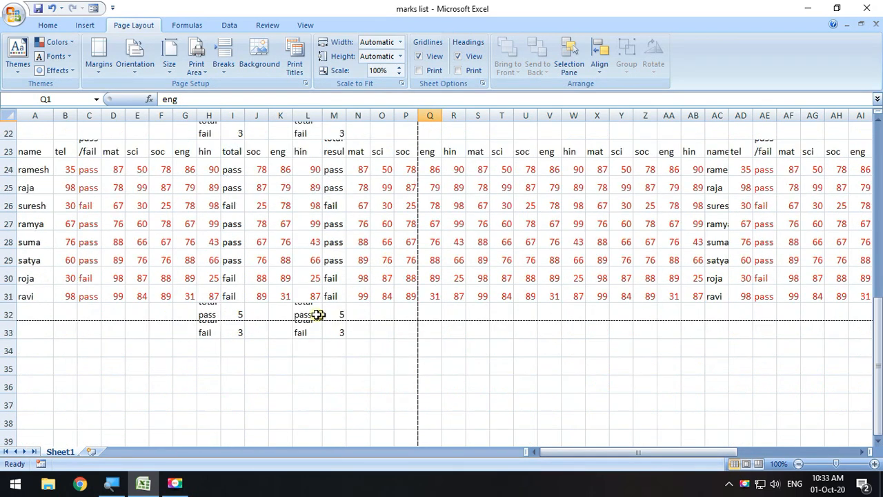
scroll(24, 191, up, 3)
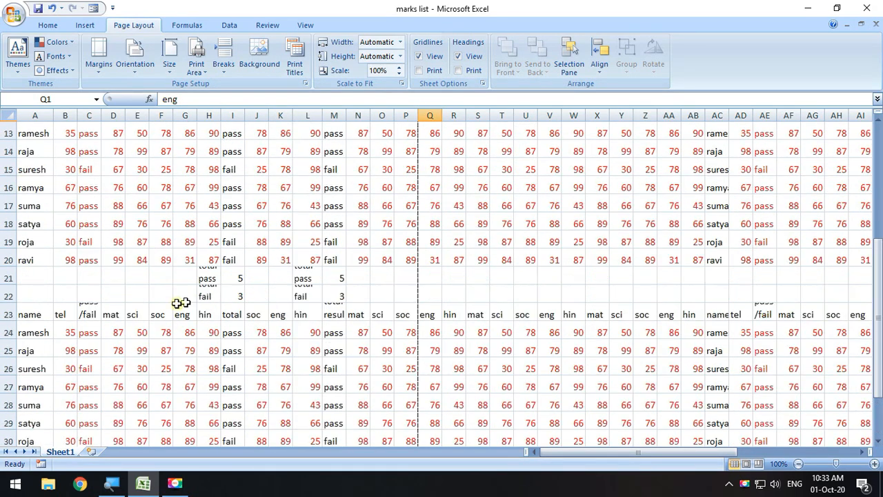
click(30, 320)
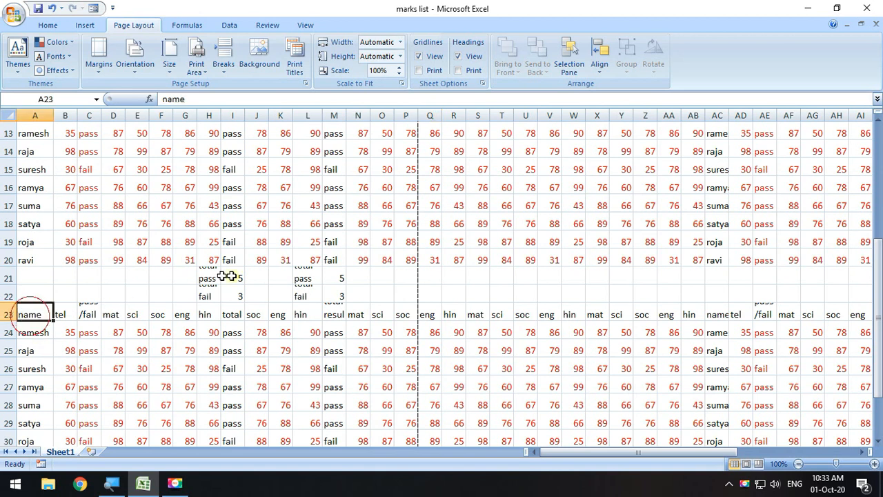
click(223, 76)
click(246, 86)
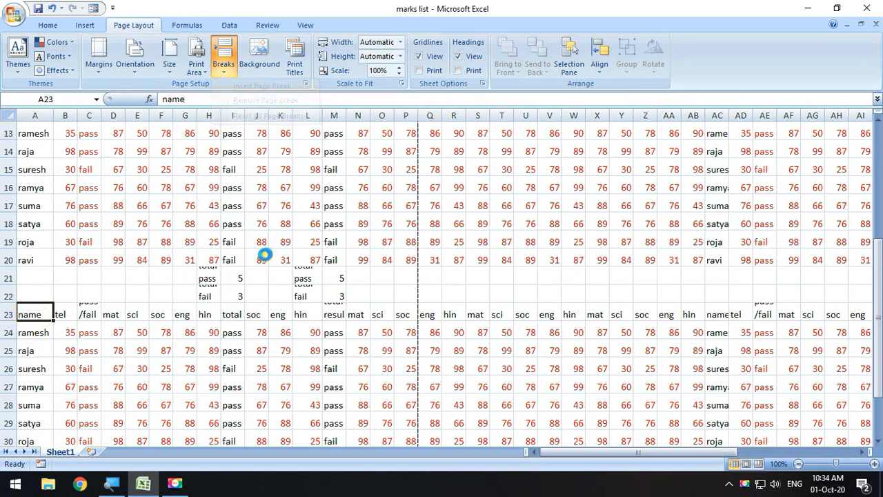
scroll(403, 250, up, 4)
scroll(334, 195, down, 2)
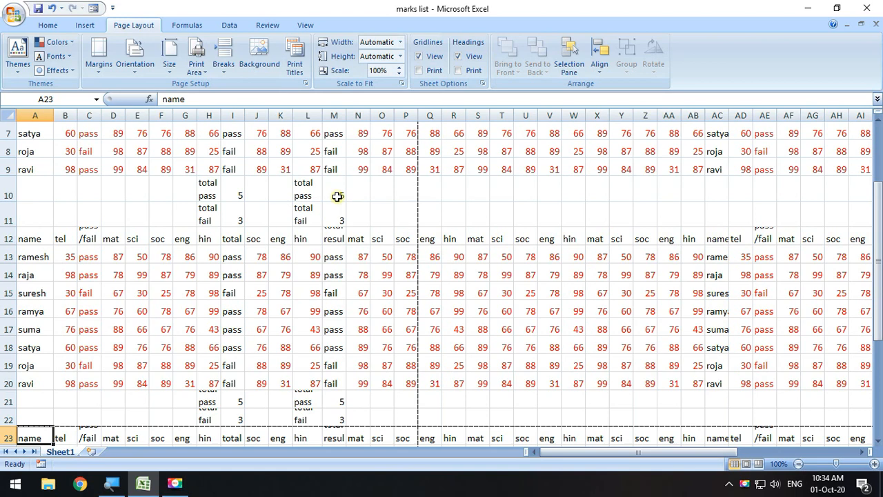
Undo the manual page break at A23 to compare the automatic page end, and redo the break.
scroll(328, 212, down, 3)
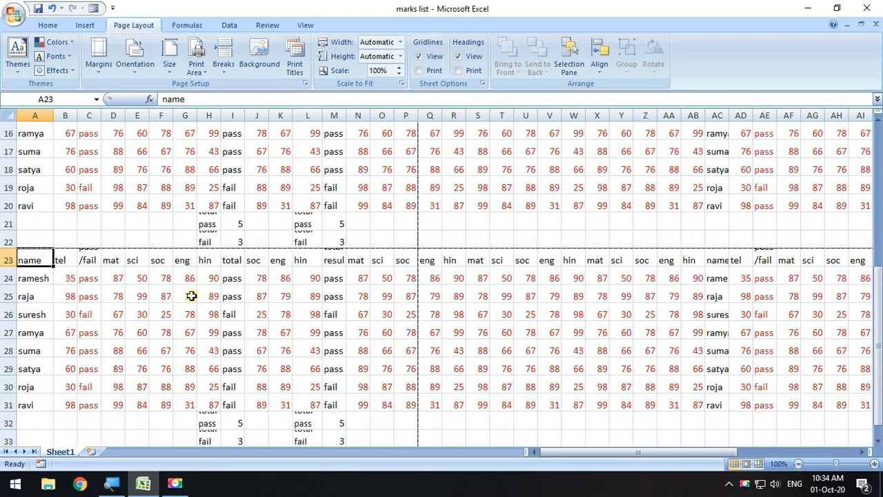
key(ctrl+z)
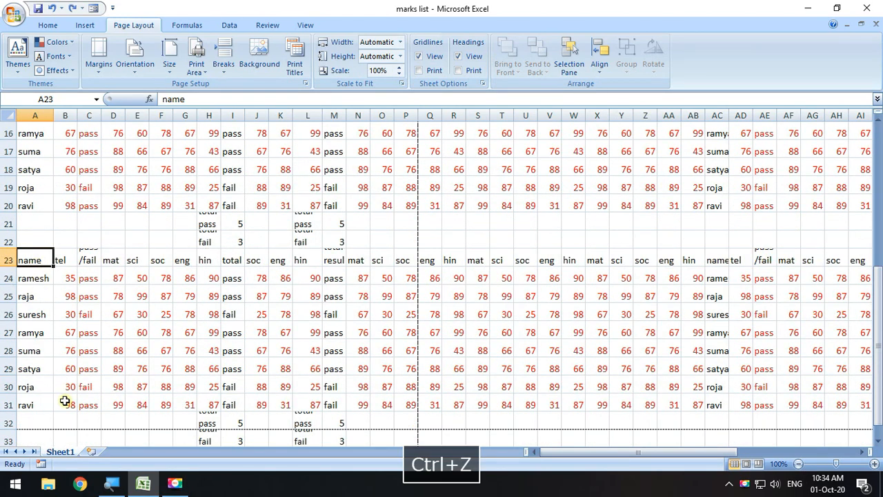
scroll(65, 400, down, 1)
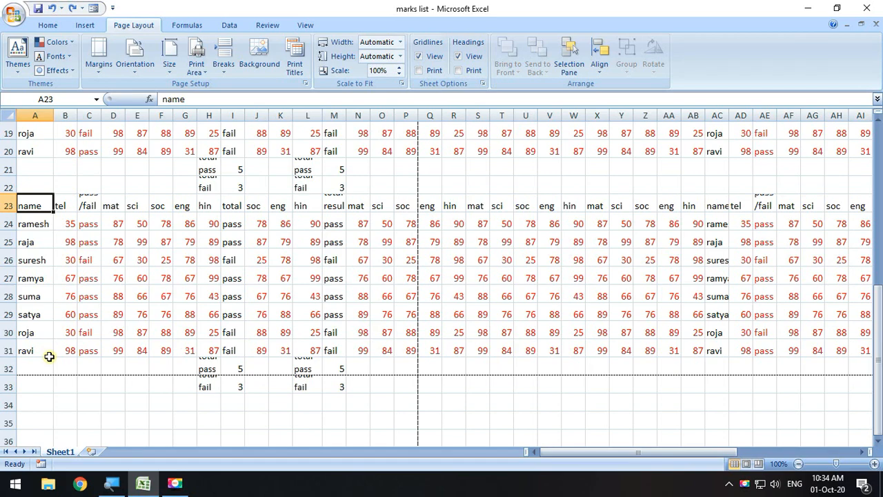
key(ctrl+y)
scroll(28, 345, up, 6)
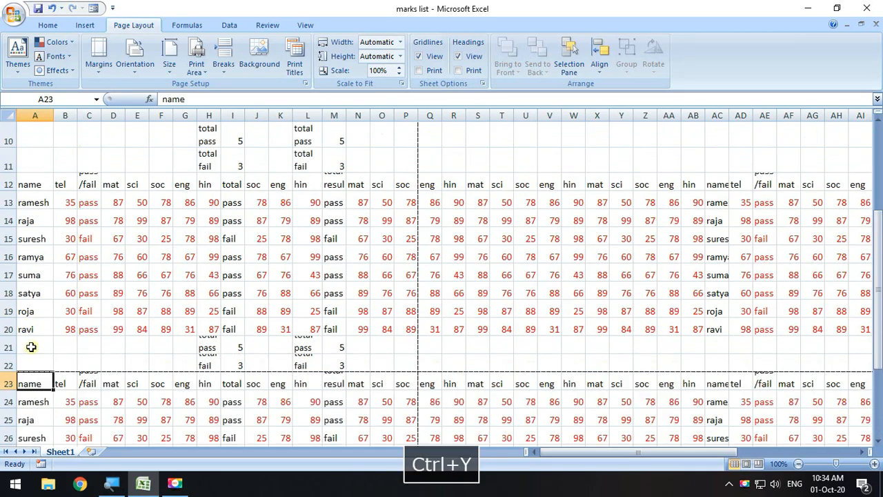
scroll(306, 221, down, 2)
scroll(307, 221, up, 2)
Check the page split in print preview and reset all page breaks on the sheet.
click(14, 14)
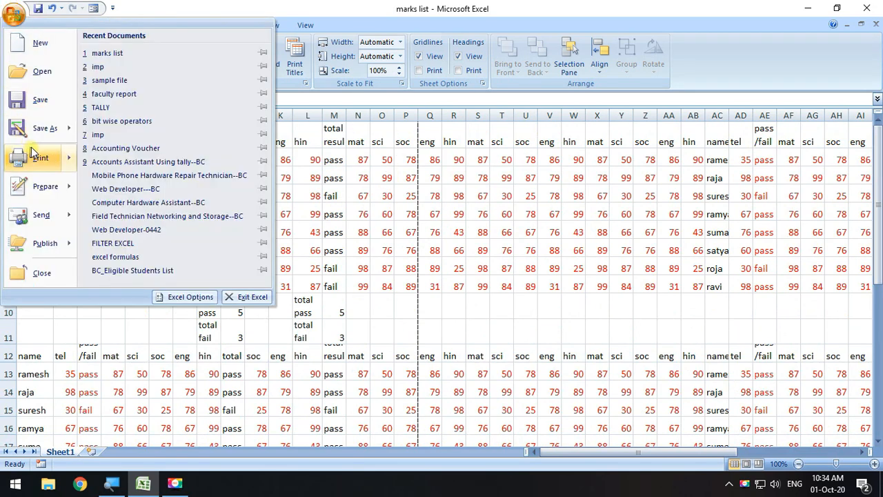
click(356, 142)
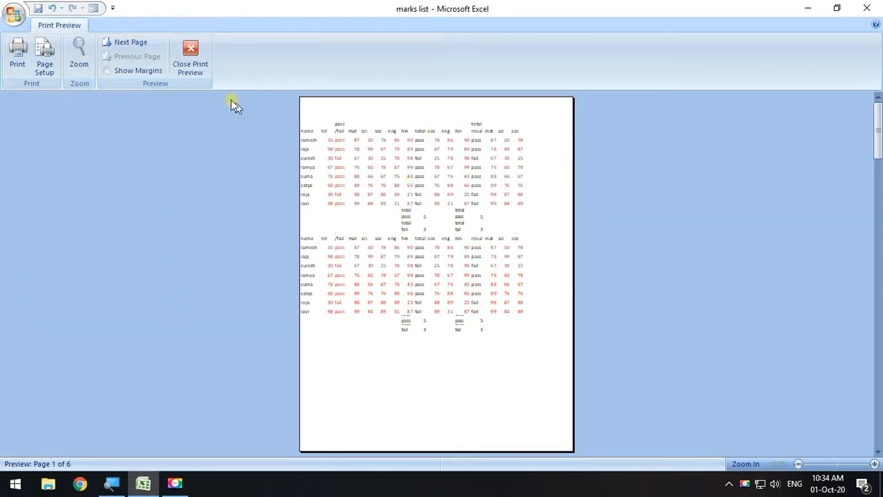
click(199, 65)
click(224, 64)
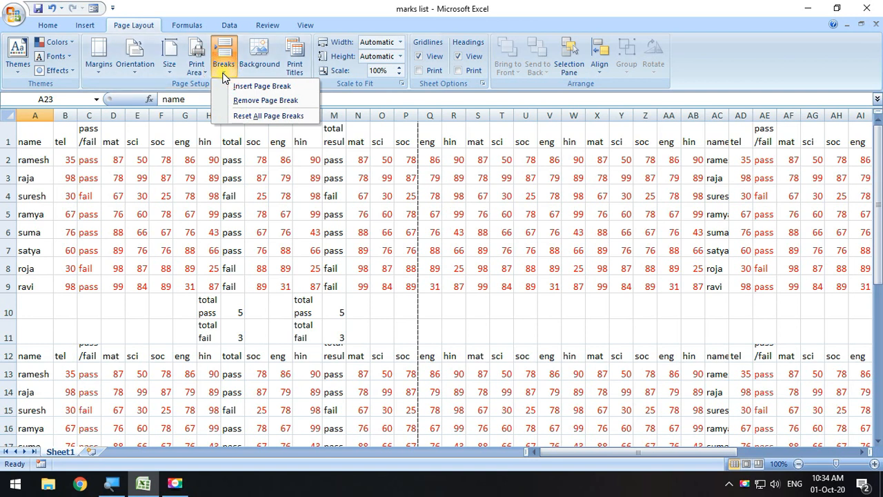
click(253, 116)
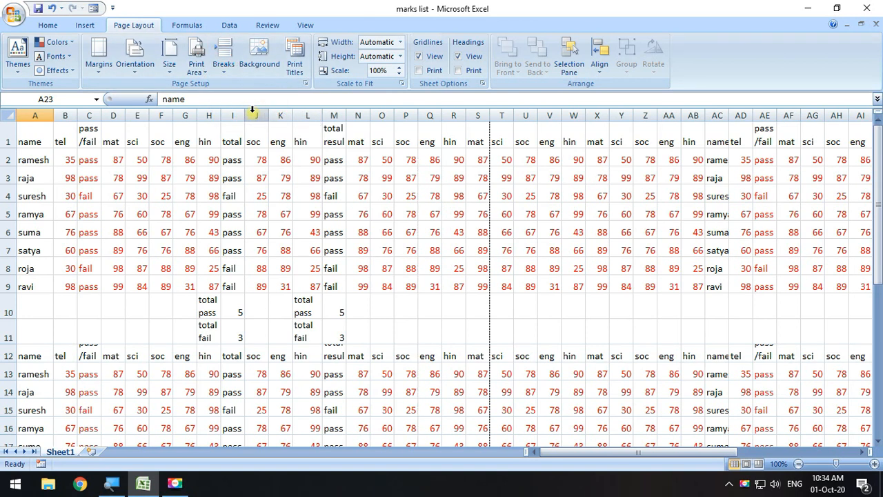
Set the 06-gettyimages-460682111_resized picture from the sample pictures folder as the sheet background.
click(256, 51)
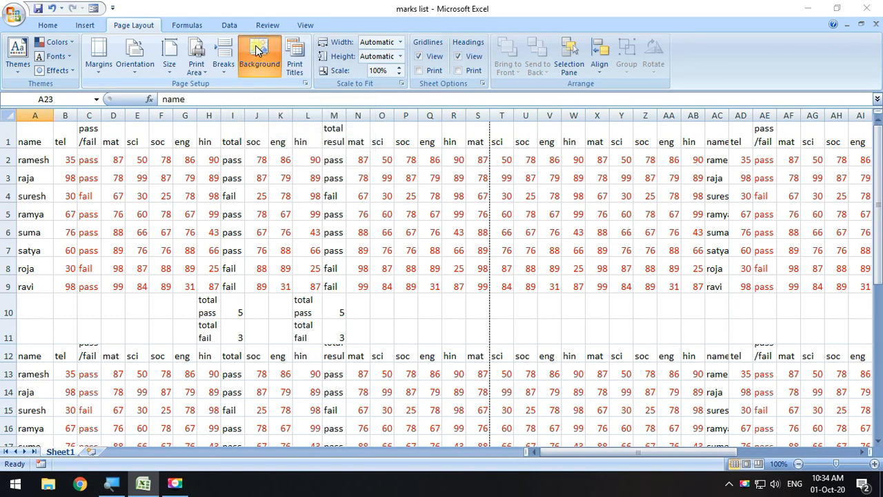
click(517, 8)
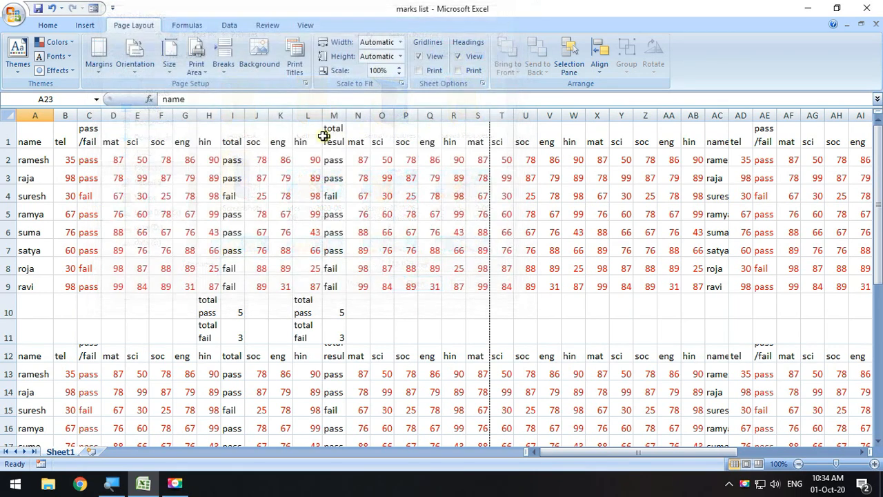
click(258, 54)
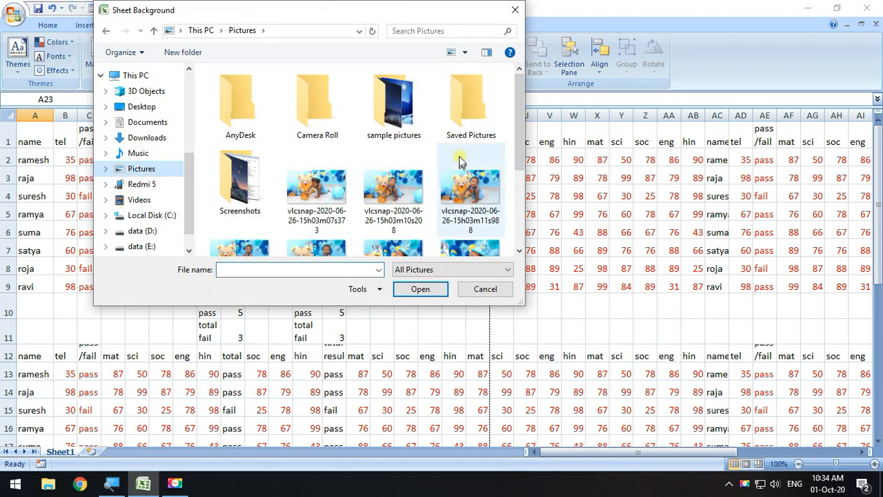
double_click(394, 101)
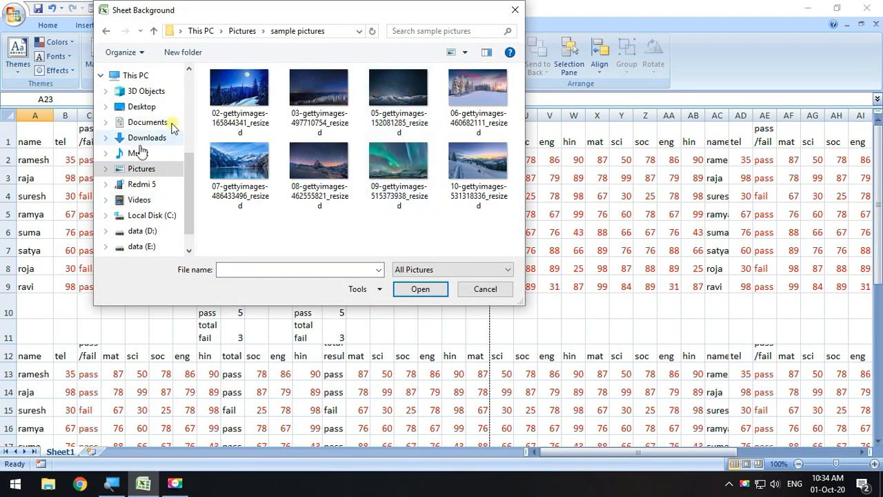
click(469, 88)
click(421, 289)
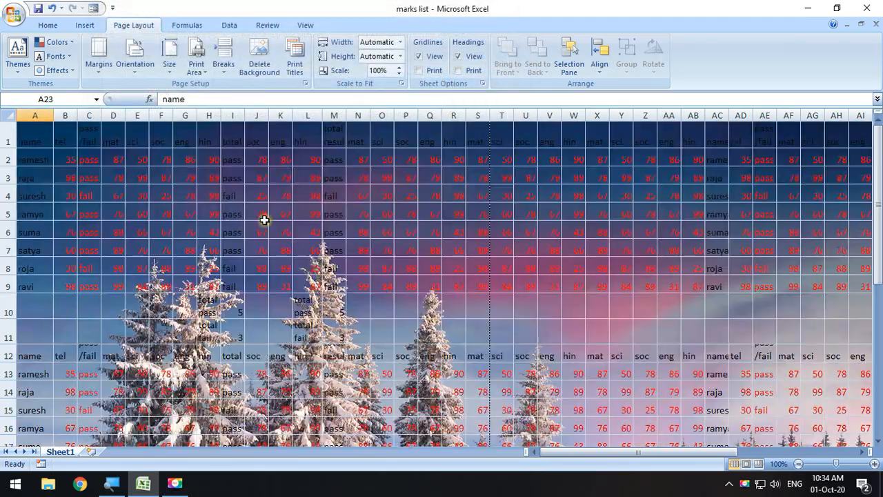
Examine the background picture on the sheet and in print preview, and delete the background.
scroll(353, 260, down, 18)
scroll(345, 279, up, 18)
click(15, 14)
mouse_move(21, 167)
click(132, 174)
click(437, 217)
click(437, 217)
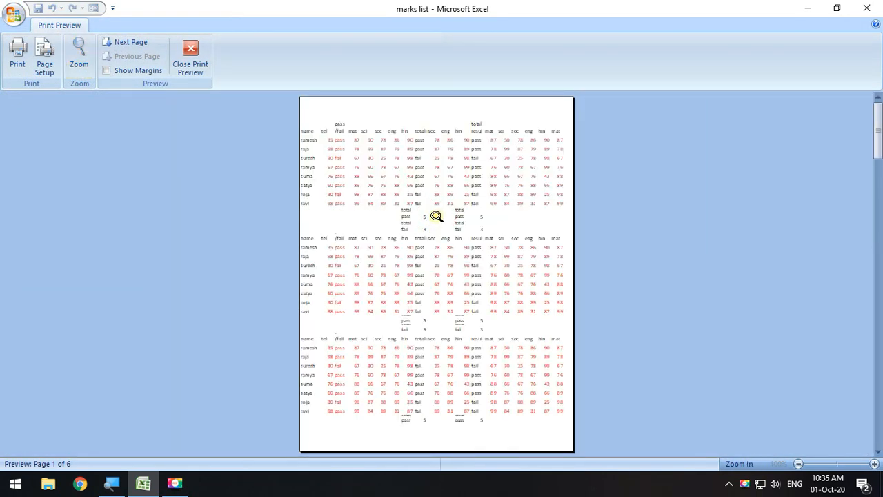
click(191, 64)
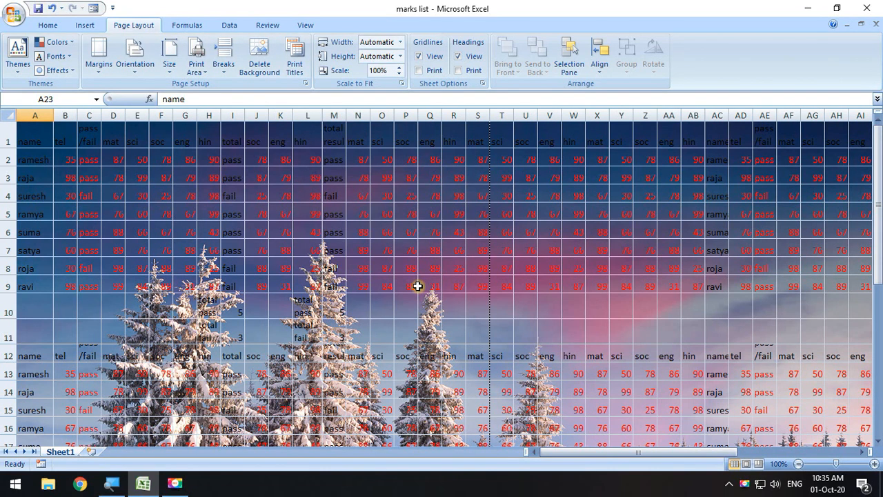
click(263, 72)
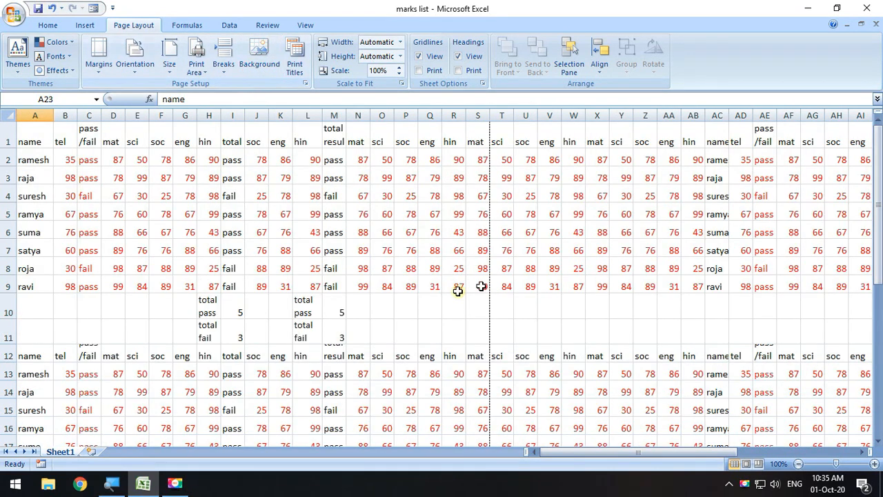
Look over the print titles and sheet printing options in Page Setup and close the dialog.
click(296, 62)
click(633, 91)
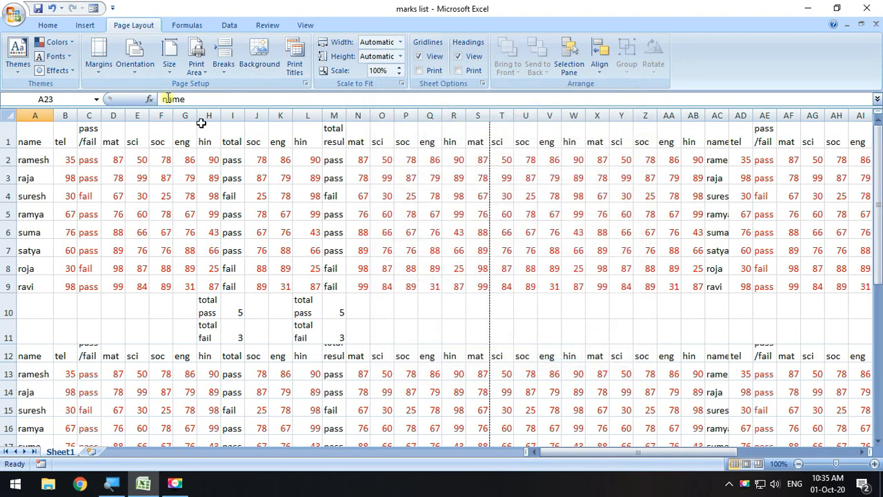
click(297, 66)
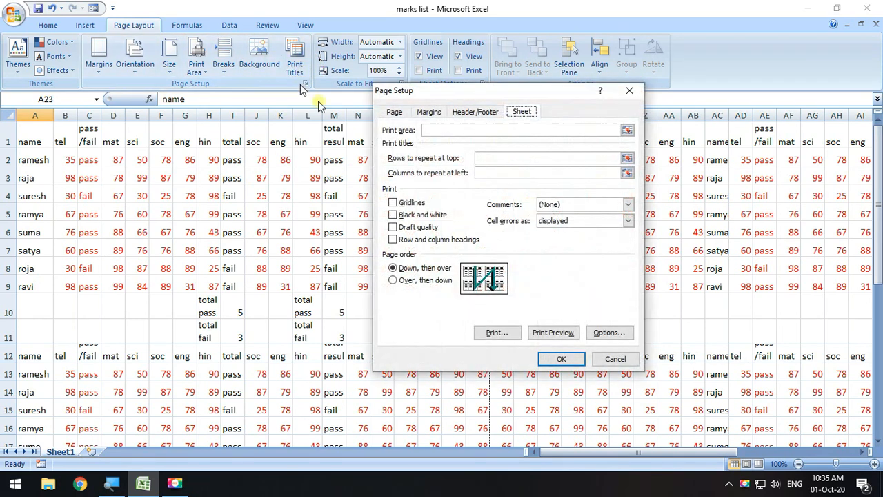
click(633, 91)
Preview the printed page, look at its sheet options in Page Setup, check the page up close and return to the worksheet.
click(17, 20)
mouse_move(30, 161)
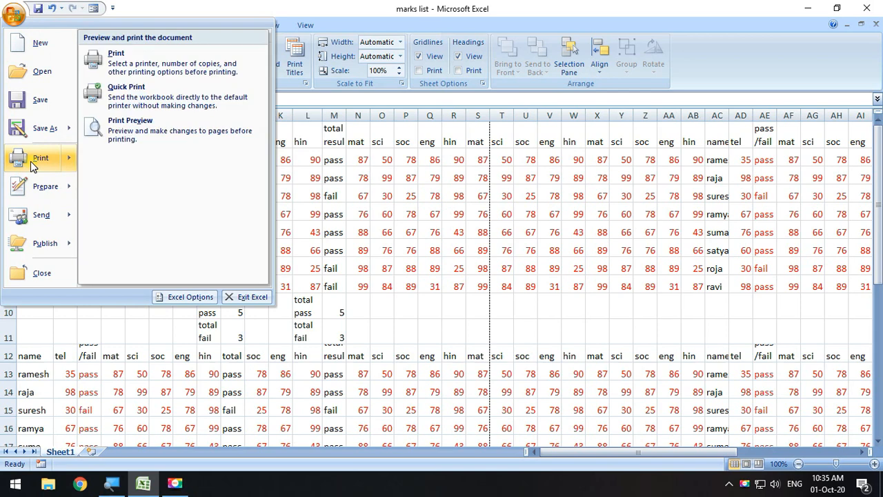
click(133, 138)
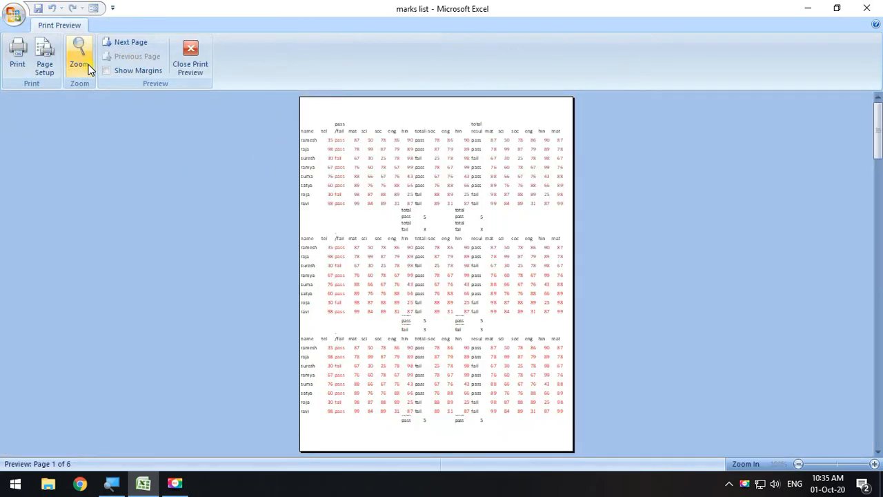
click(52, 68)
drag(439, 98, 644, 46)
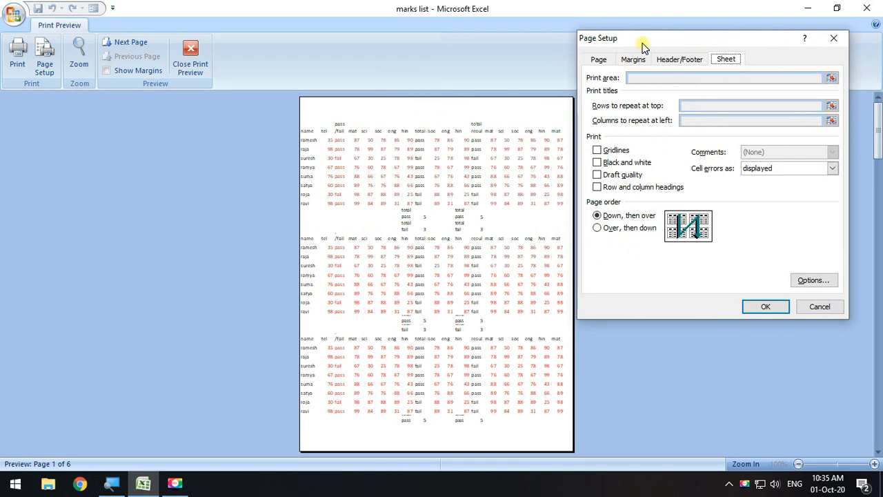
click(820, 306)
click(558, 256)
click(399, 203)
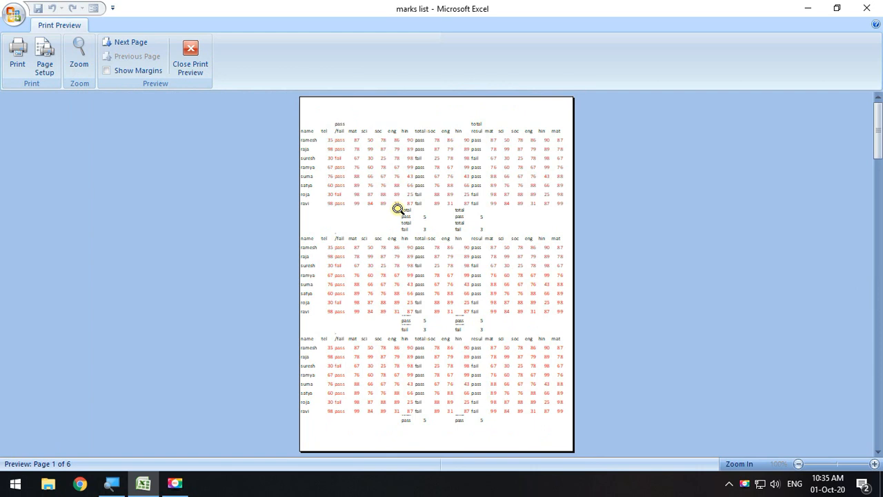
click(198, 69)
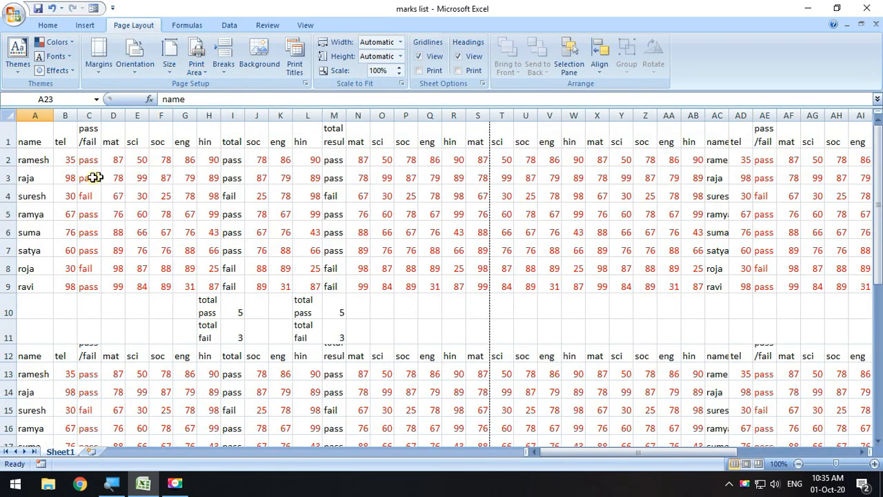
Fill the cells B3:H4 with yellow.
drag(59, 174, 206, 196)
click(48, 25)
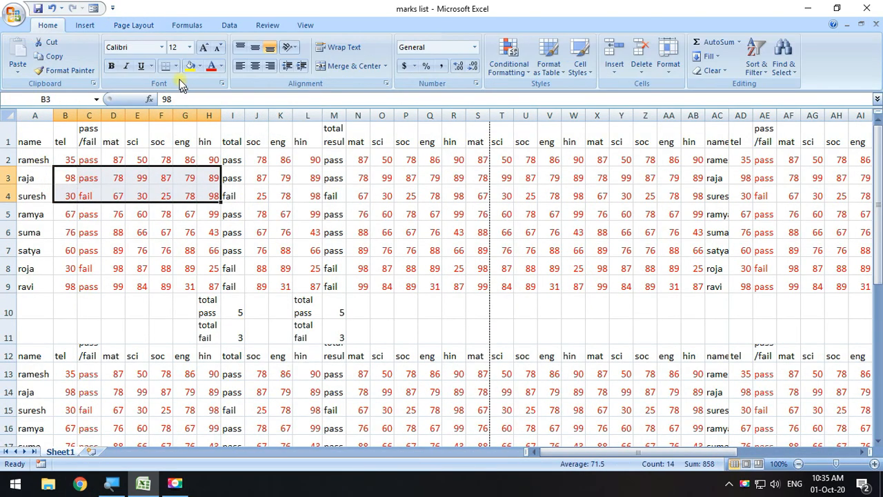
click(189, 65)
Fill the cells P8:S9 with the standard green color.
drag(404, 269, 482, 280)
click(200, 65)
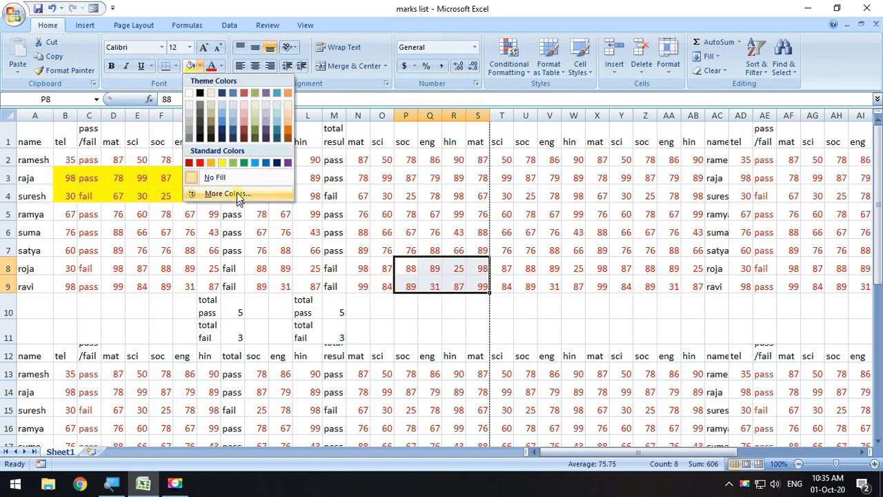
click(242, 163)
Select the range F14:N15 in the second marks block.
drag(163, 385, 349, 415)
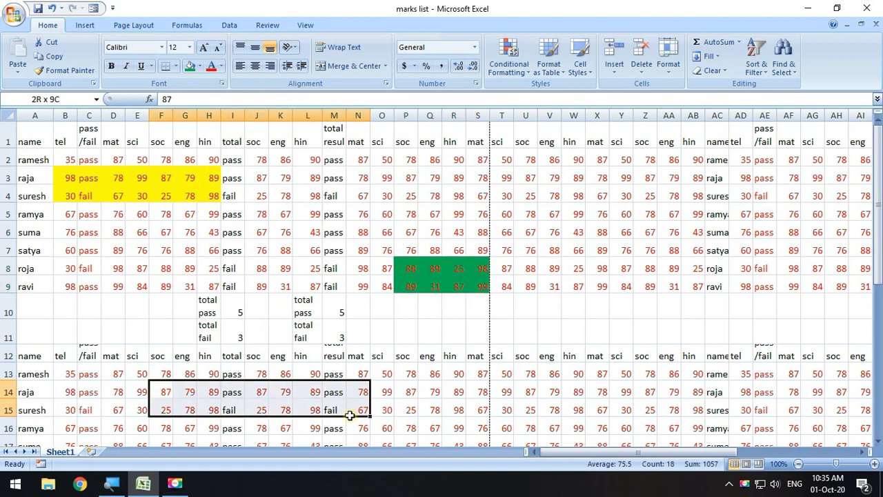
Format the text in cells F14:N15 with the blue standard font color and bold.
click(221, 67)
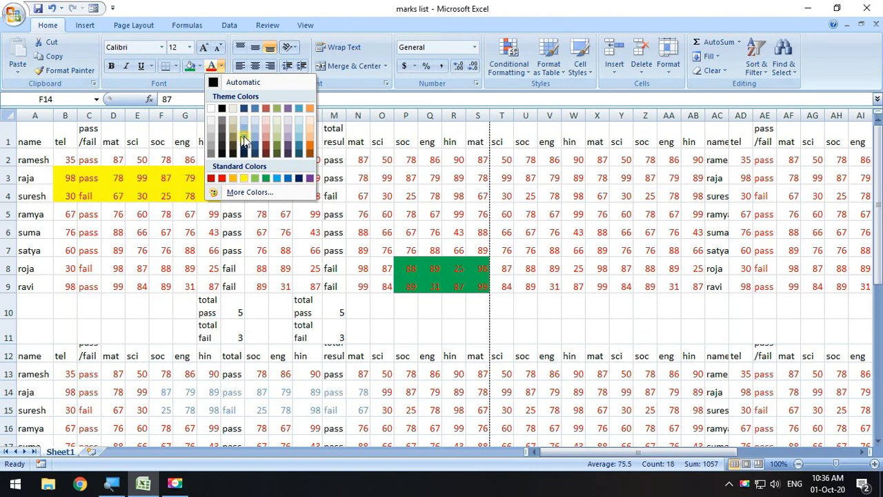
click(287, 178)
click(110, 66)
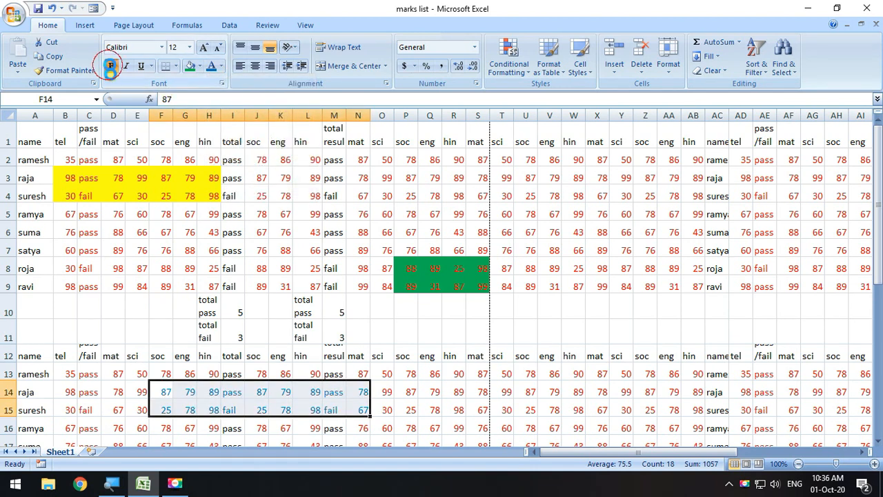
click(425, 337)
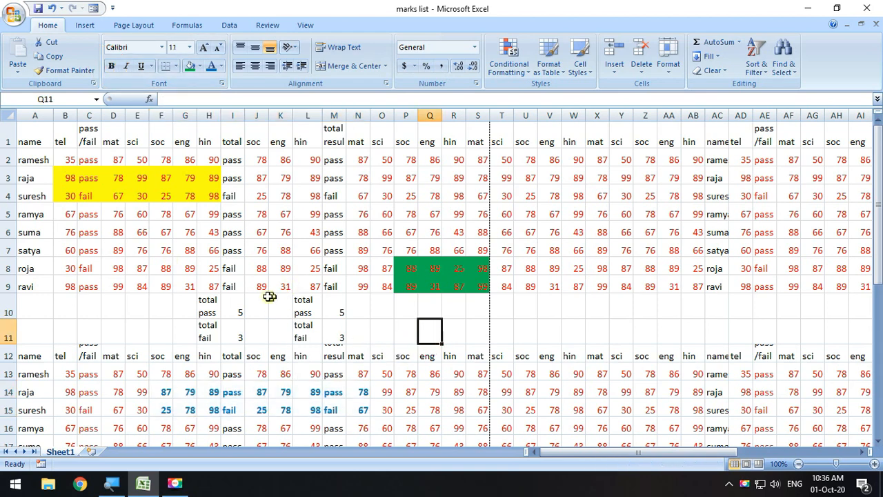
Apply all borders to the range F6:N11.
drag(31, 138, 319, 313)
click(235, 308)
drag(161, 235, 358, 337)
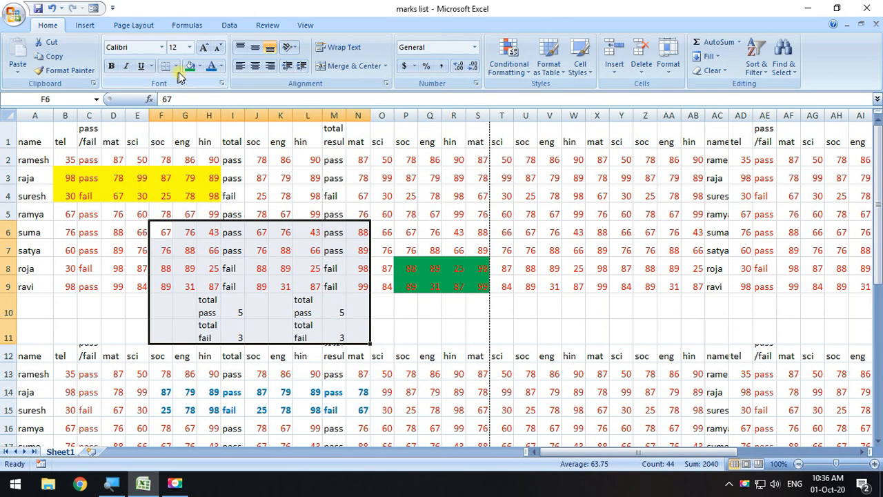
click(176, 66)
click(231, 176)
drag(385, 178, 397, 173)
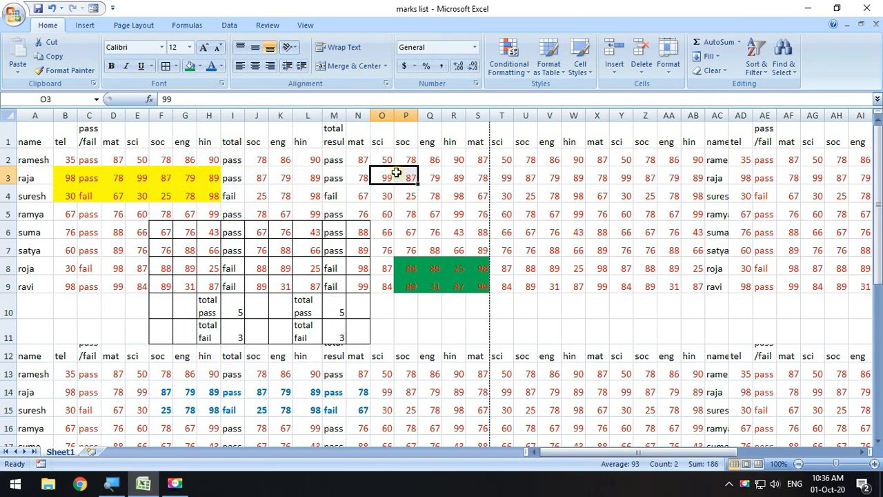
Open the marks list in print preview and inspect the bordered table on the first page up close.
click(14, 15)
mouse_move(38, 158)
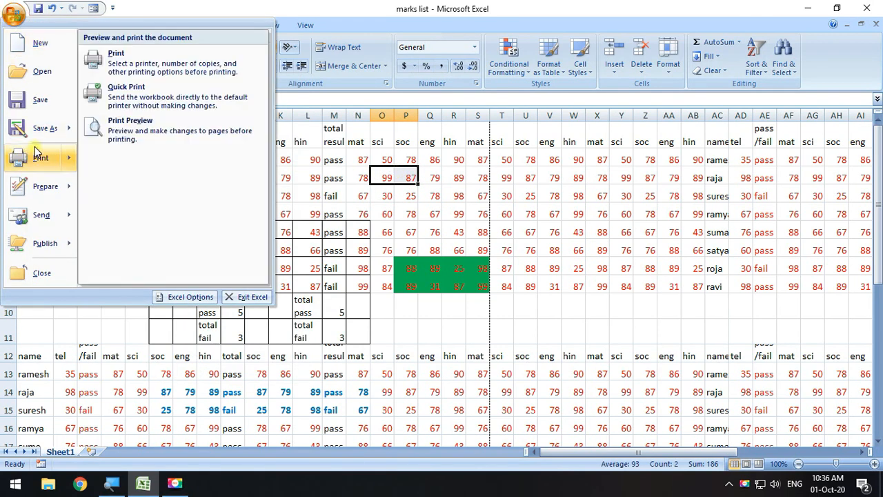
click(126, 139)
click(462, 211)
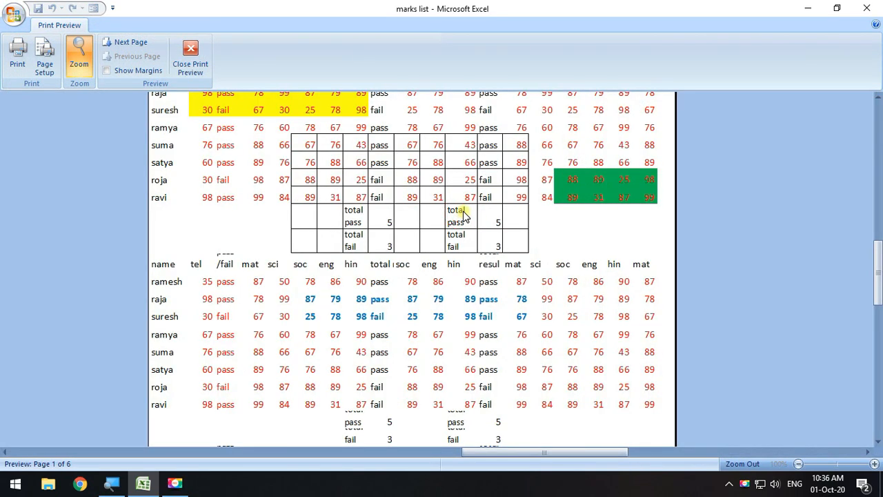
click(460, 215)
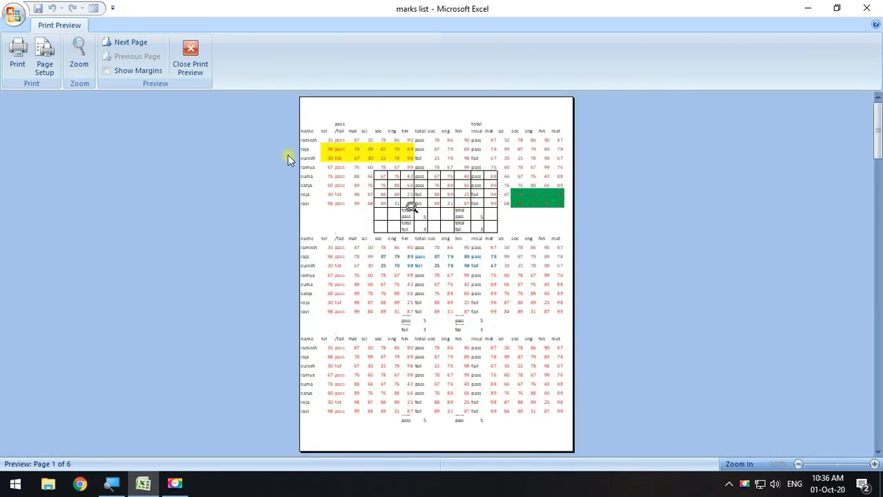
Review the page setup options and set the page orientation to Landscape.
click(44, 56)
drag(628, 38, 647, 58)
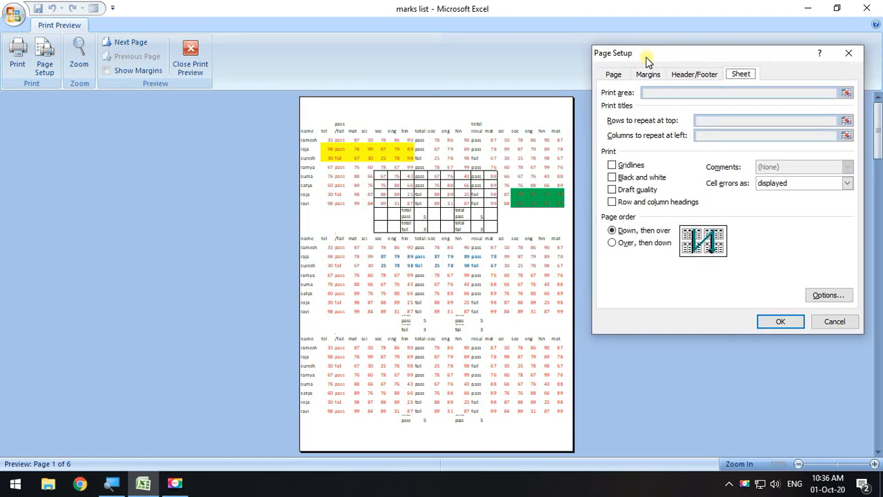
click(652, 73)
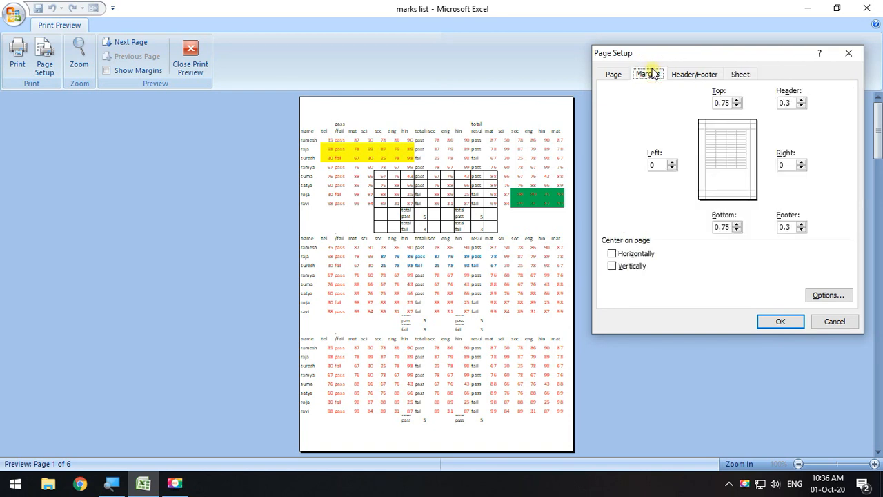
click(703, 75)
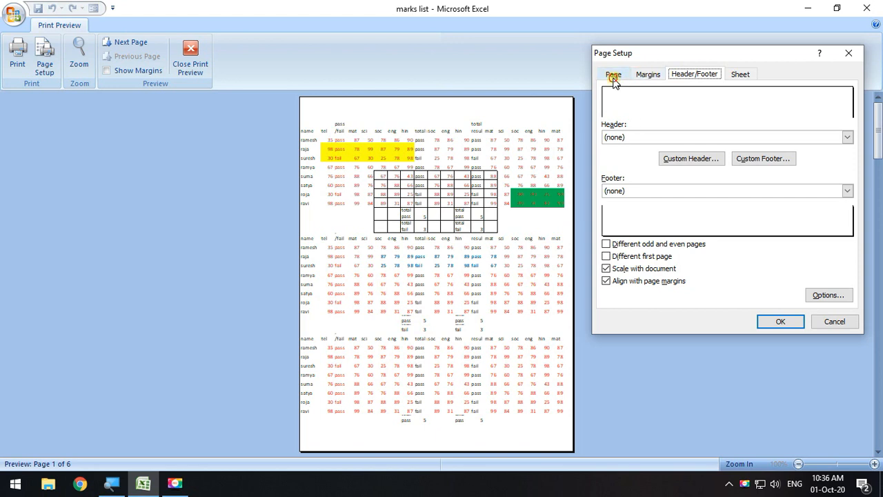
click(612, 74)
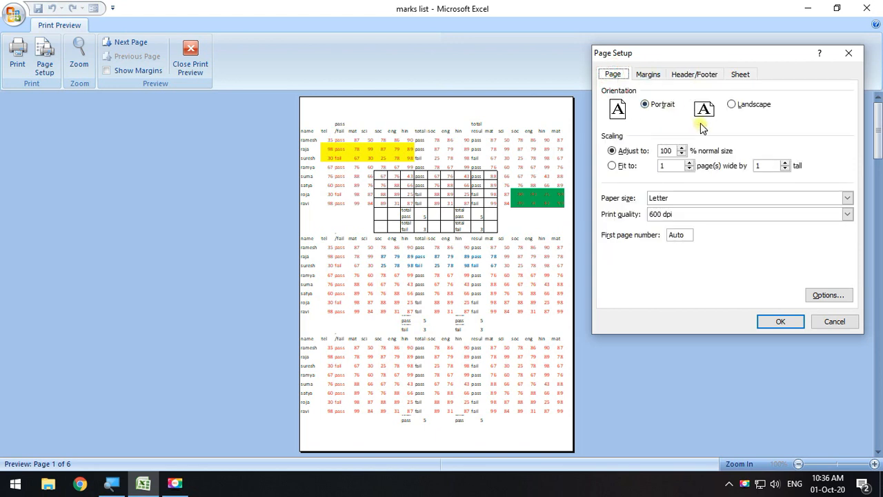
click(733, 104)
click(768, 323)
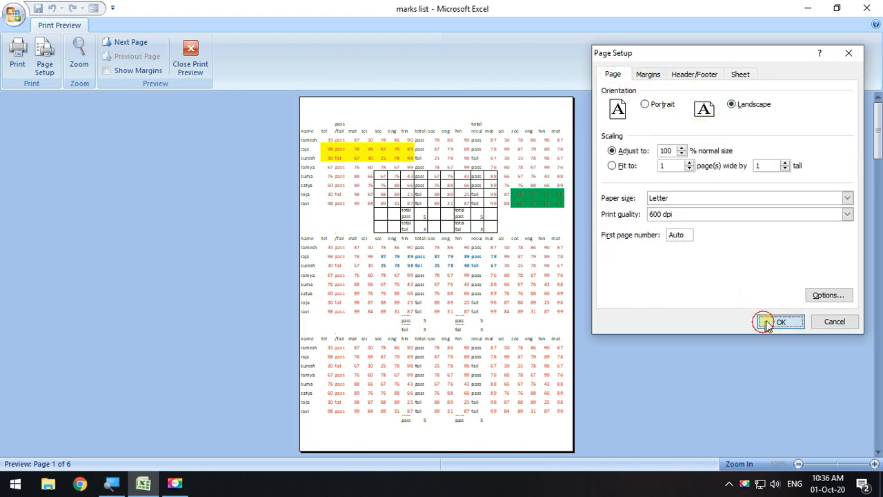
Switch the page orientation back to Portrait.
click(44, 61)
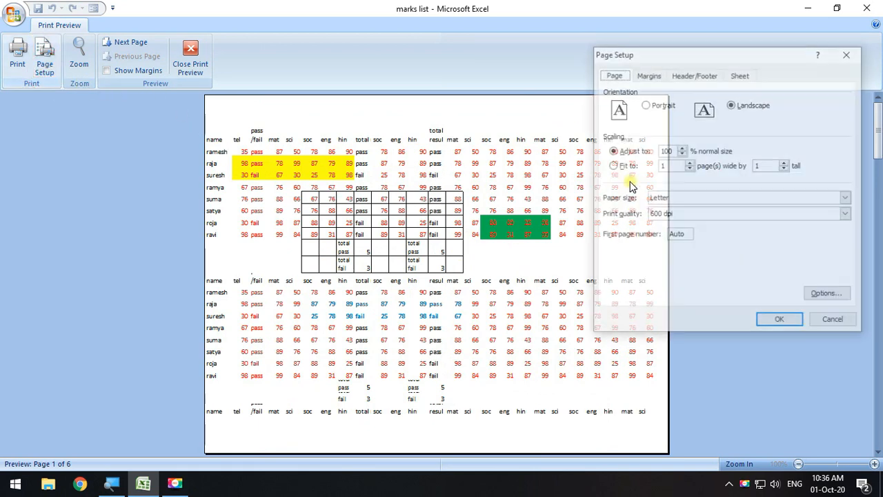
click(654, 105)
click(778, 322)
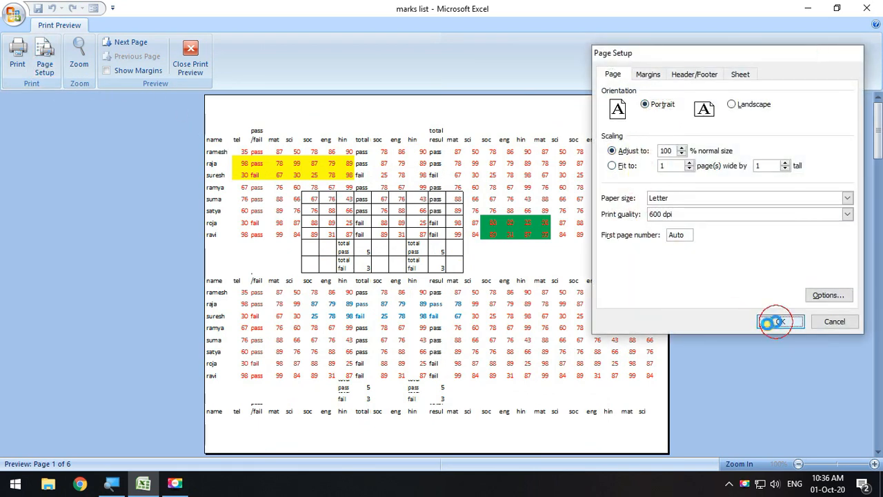
Increase the left and right page margins by one increment each in the page setup.
click(46, 69)
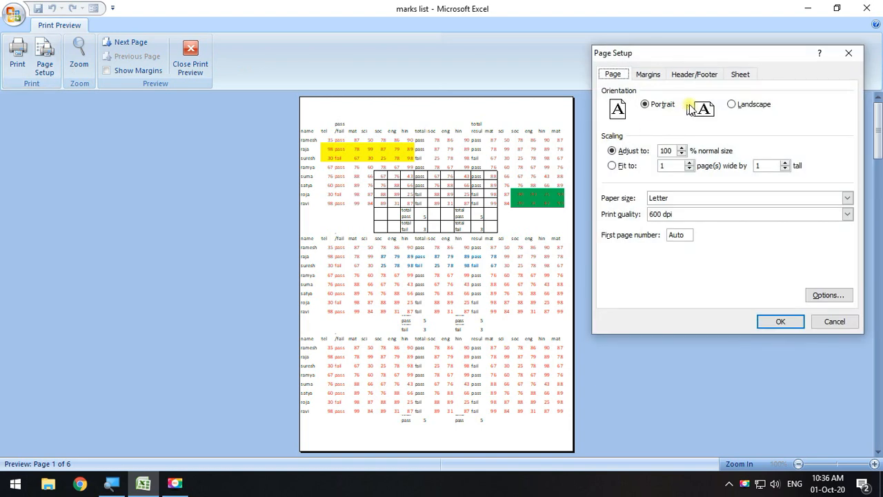
click(708, 78)
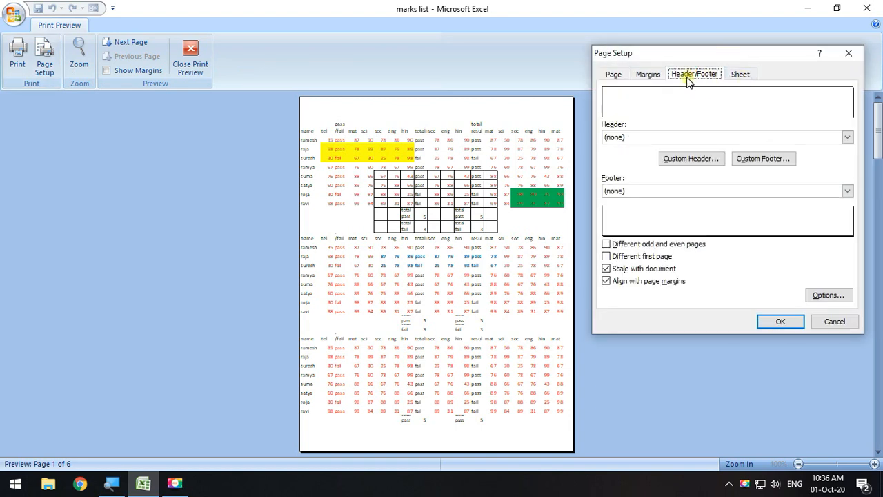
click(655, 77)
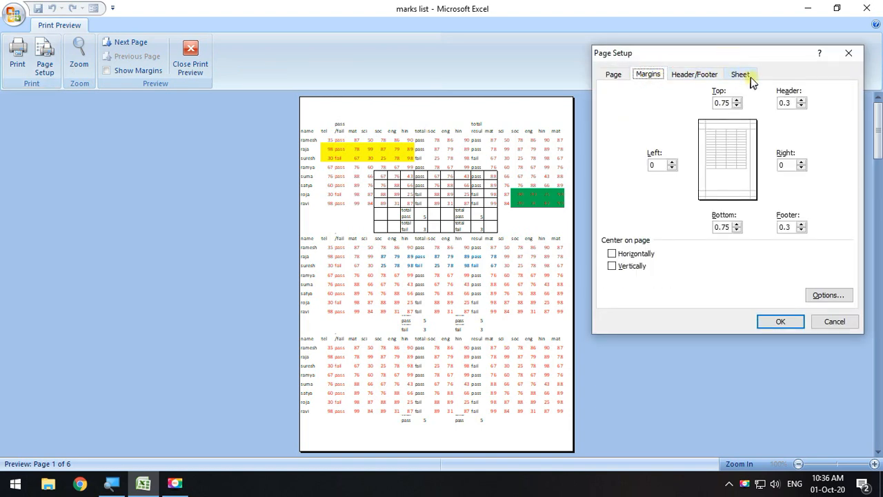
click(672, 163)
click(802, 162)
click(786, 322)
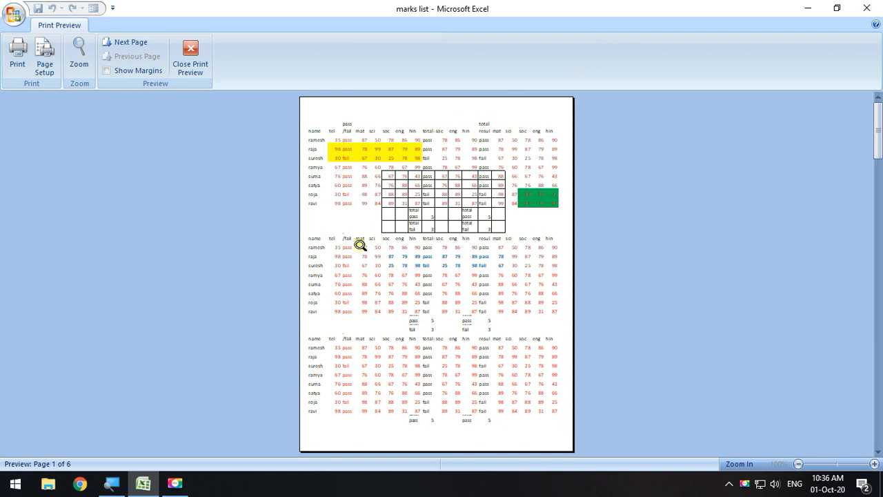
Turn on gridline printing for the sheet, apply the page setup, and close the print preview.
click(44, 55)
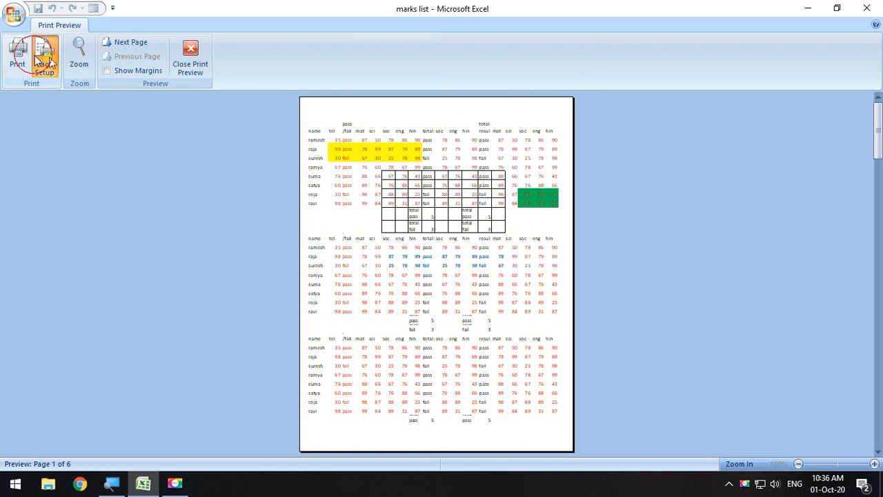
drag(739, 53, 711, 45)
click(709, 67)
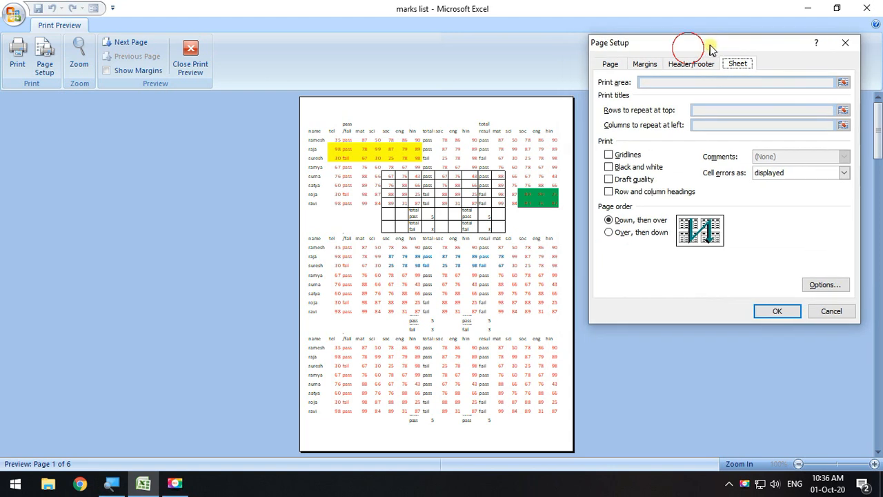
click(611, 156)
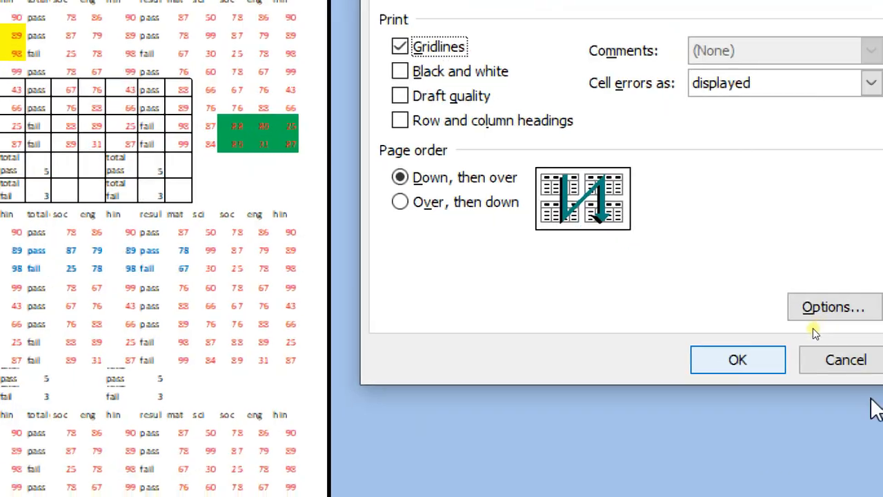
click(704, 359)
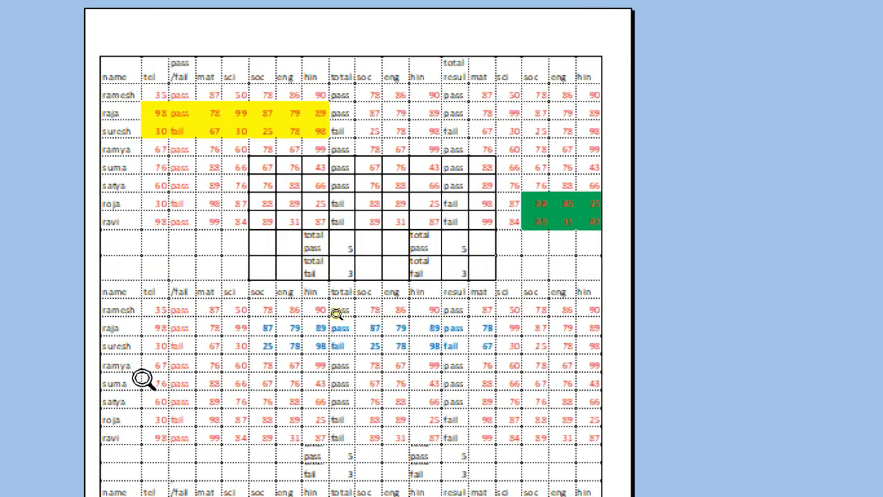
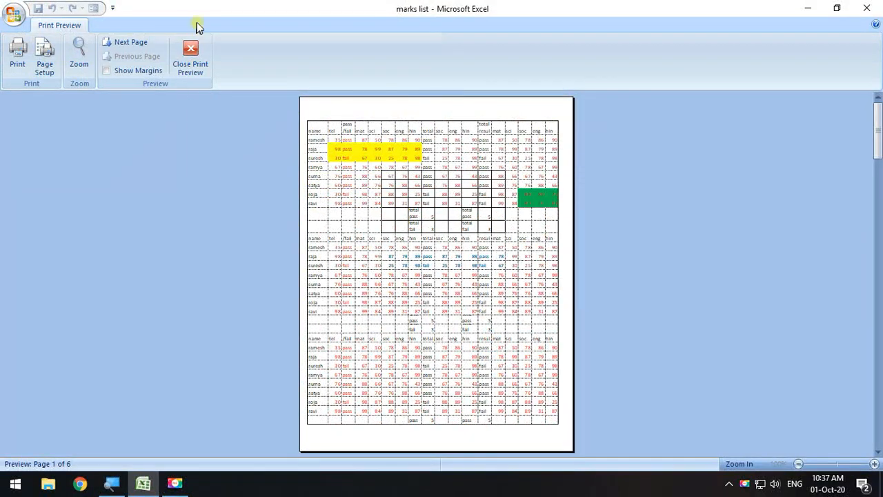
click(190, 55)
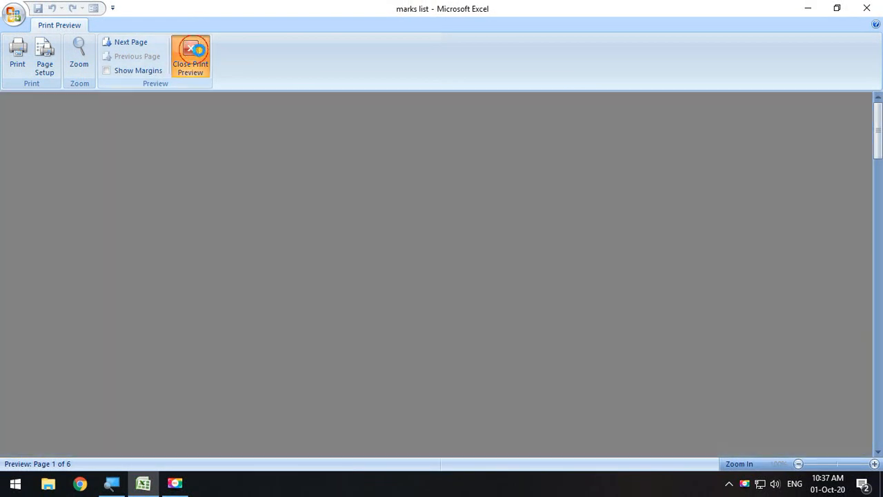
Examine the worksheet's gridlines in the empty range K44:Q52 below the tables, then return to the top rows.
scroll(441, 178, down, 13)
drag(291, 155, 424, 299)
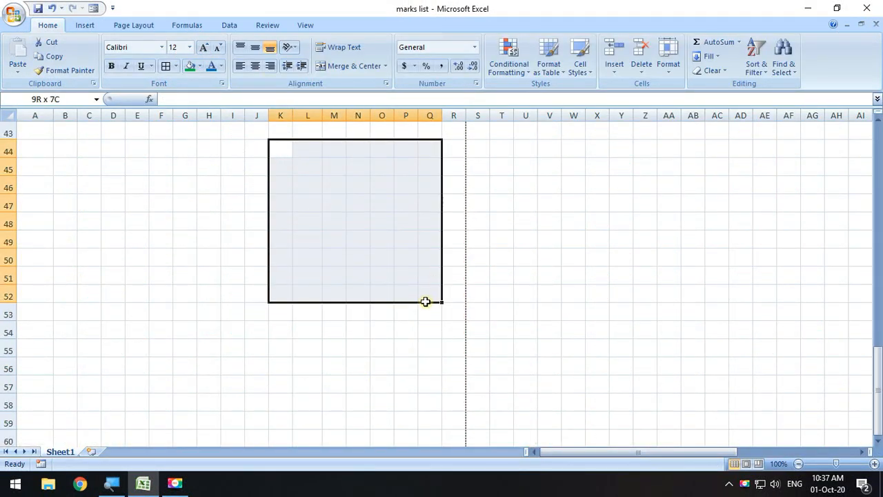
scroll(308, 280, up, 11)
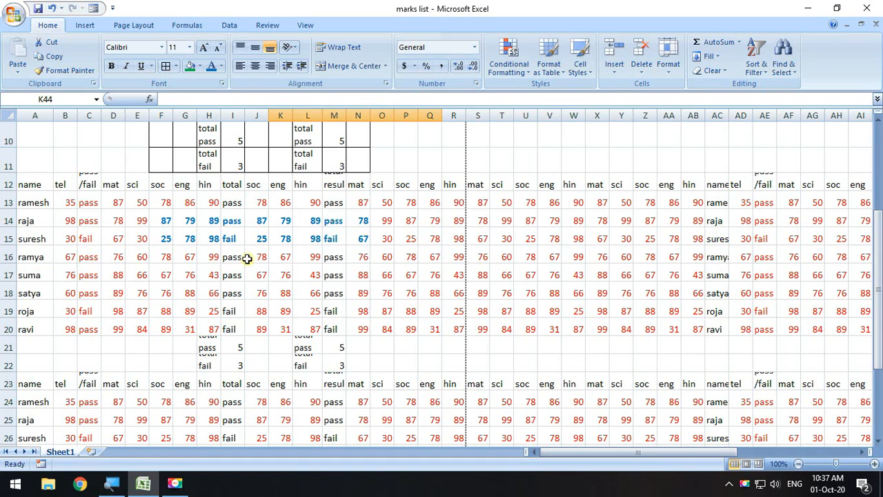
scroll(111, 269, up, 3)
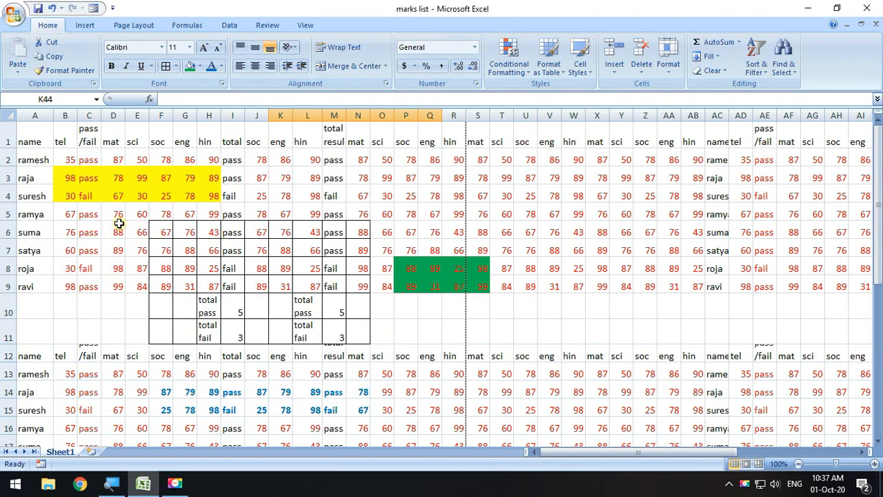
Reopen the print preview and set the sheet to print in black and white without gridlines.
click(13, 14)
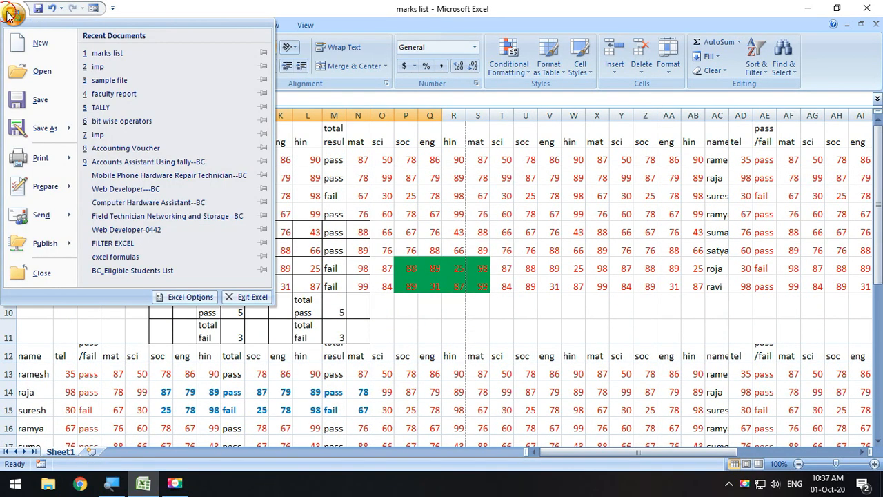
mouse_move(24, 160)
click(149, 176)
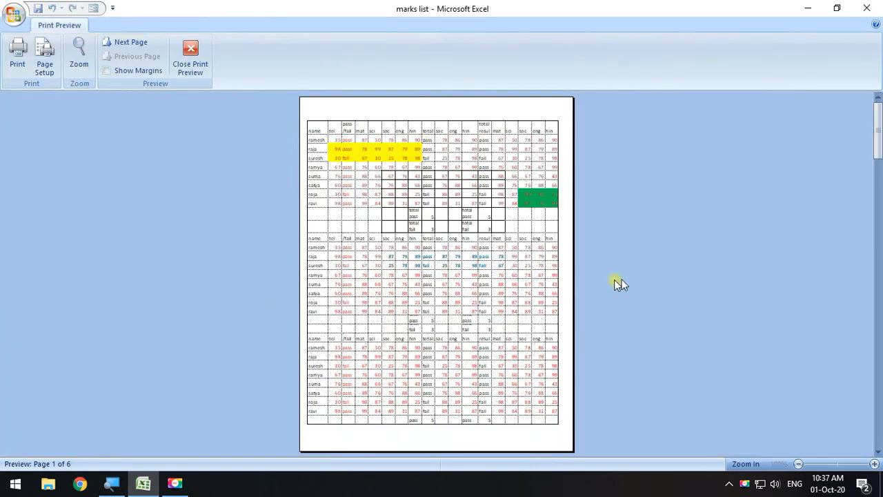
click(44, 60)
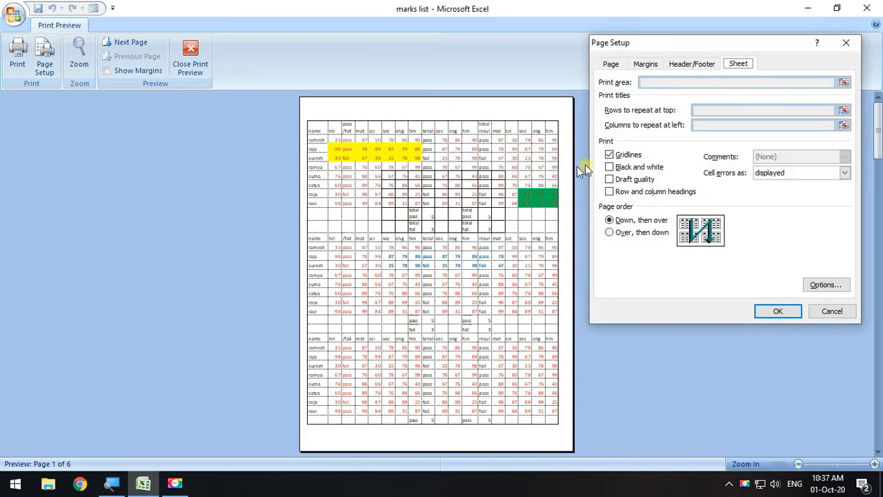
click(610, 156)
click(618, 169)
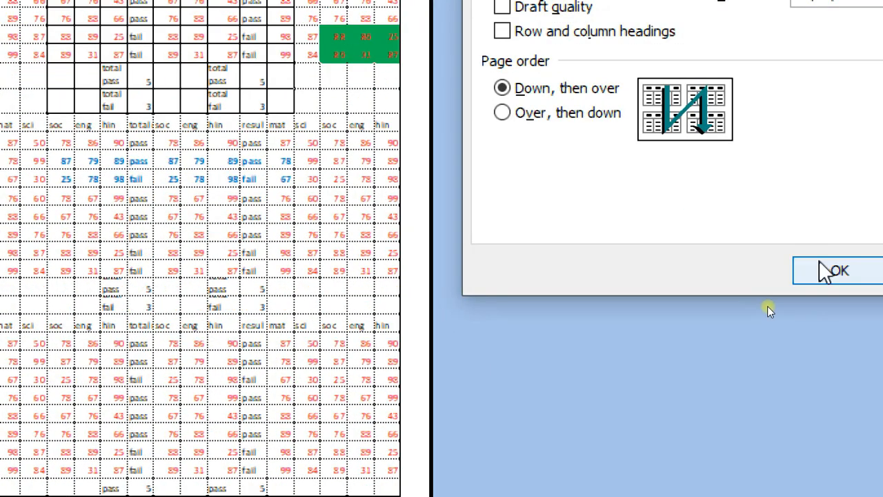
click(820, 264)
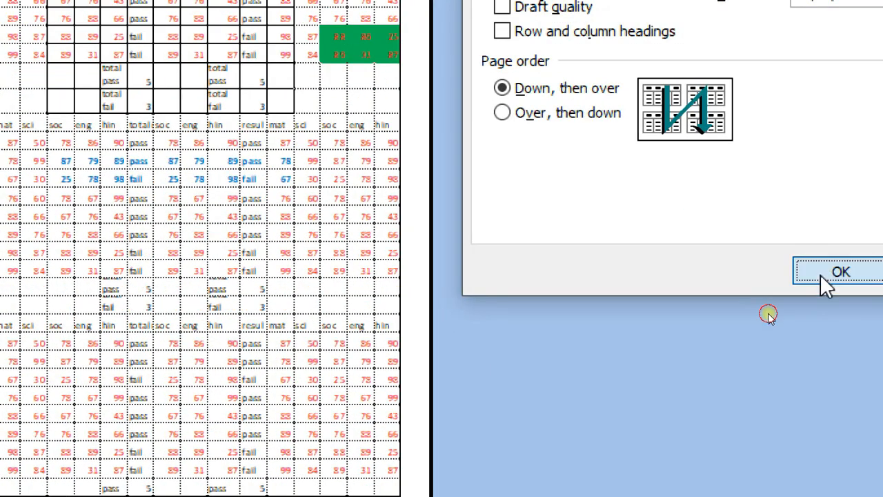
click(787, 267)
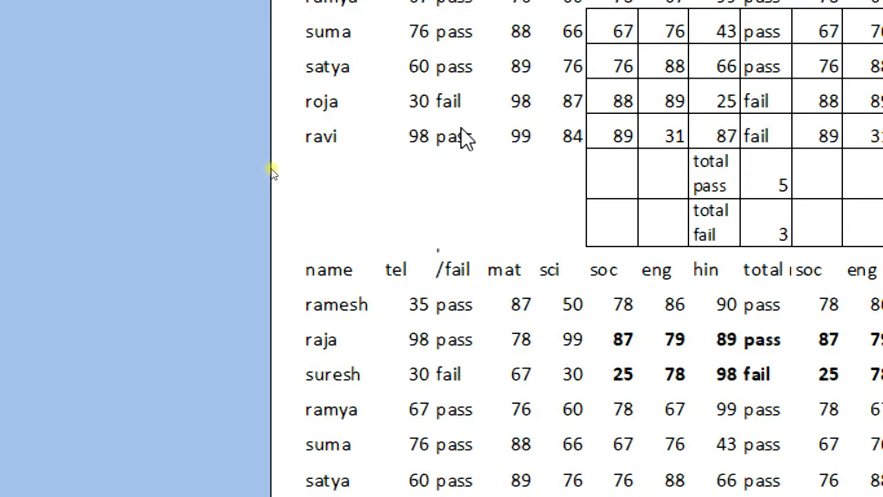
click(461, 128)
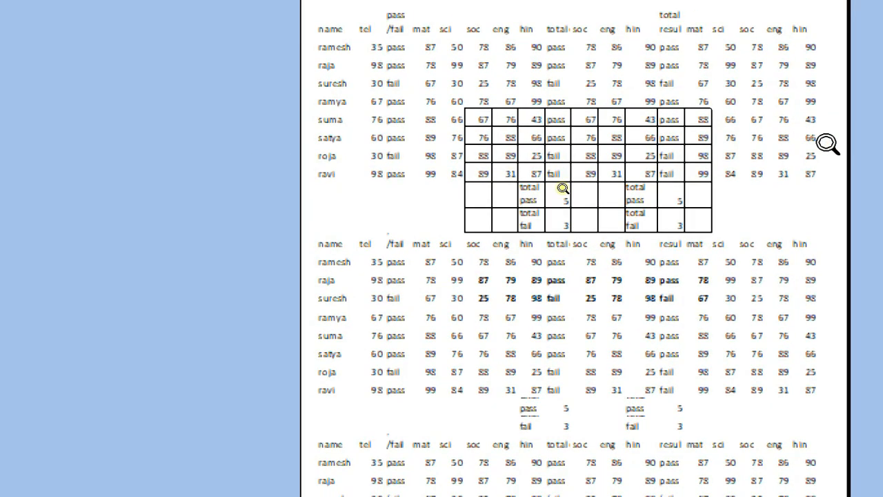
Return the print preview to the full page and turn off black-and-white printing for the sheet.
click(826, 143)
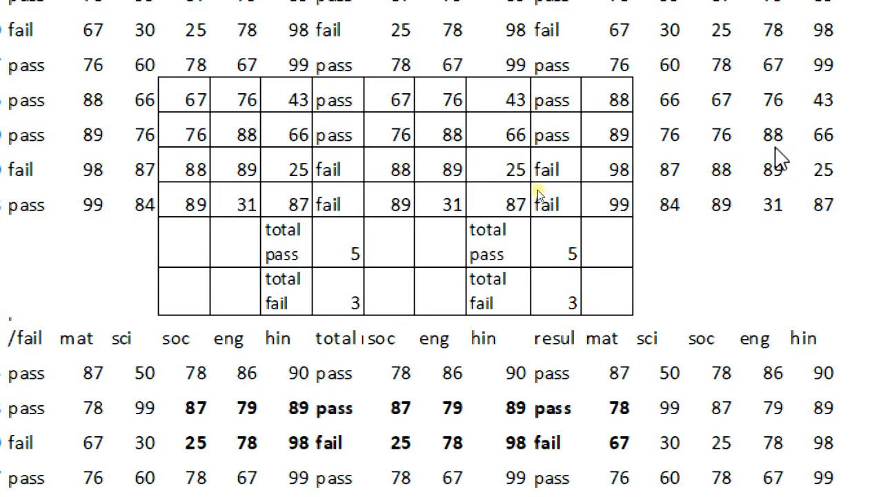
click(776, 147)
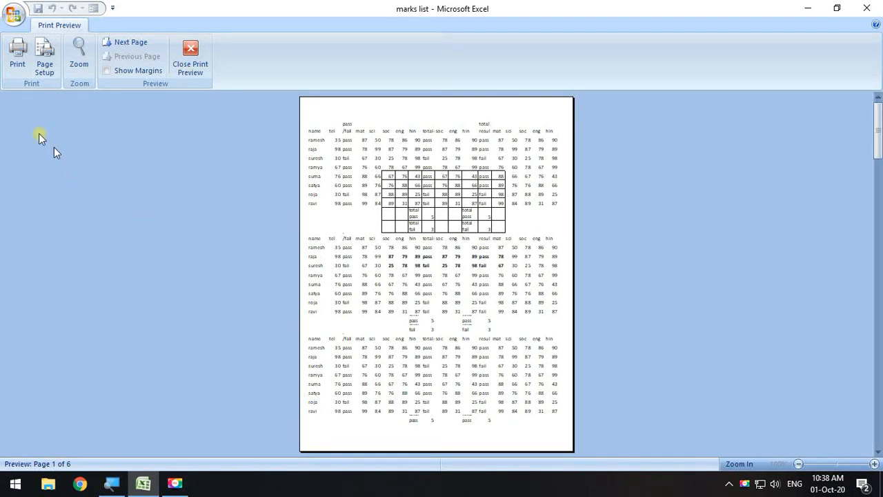
click(44, 67)
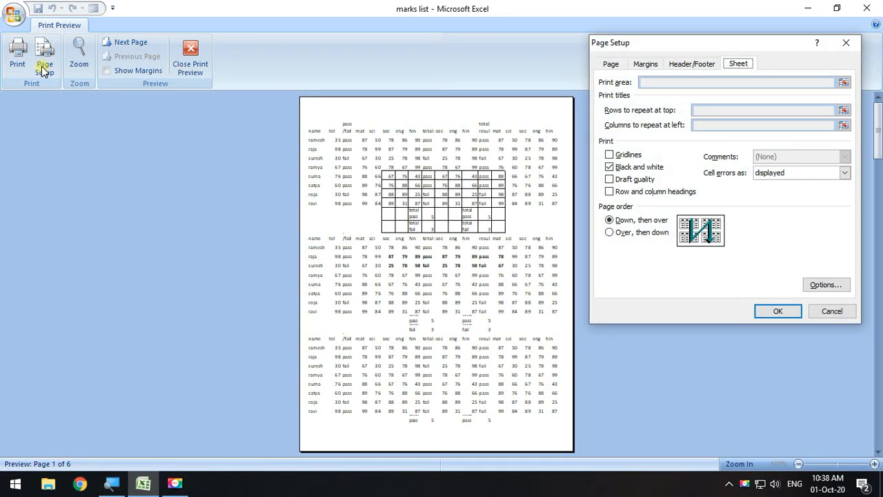
click(609, 167)
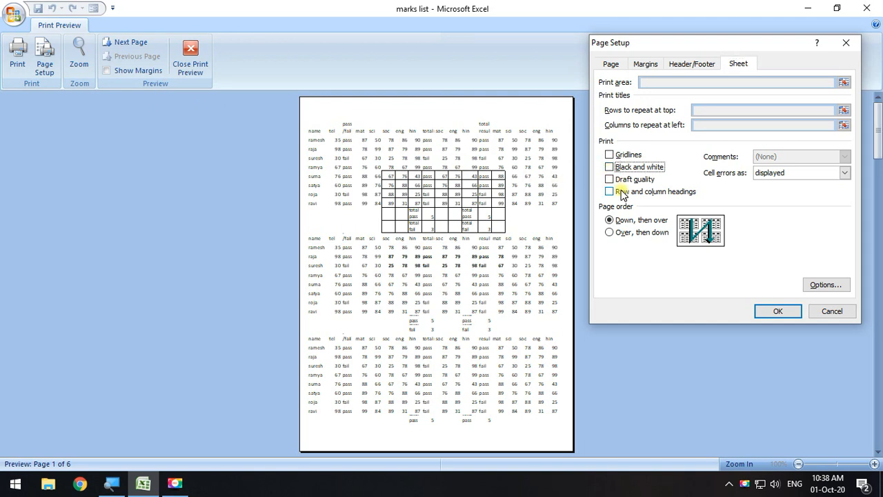
click(761, 310)
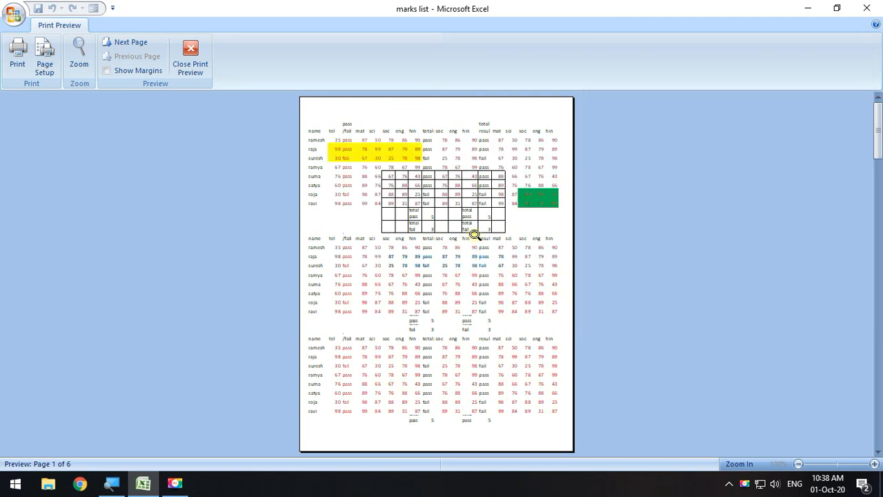
Turn on draft quality printing in the sheet's page setup and apply it.
click(44, 67)
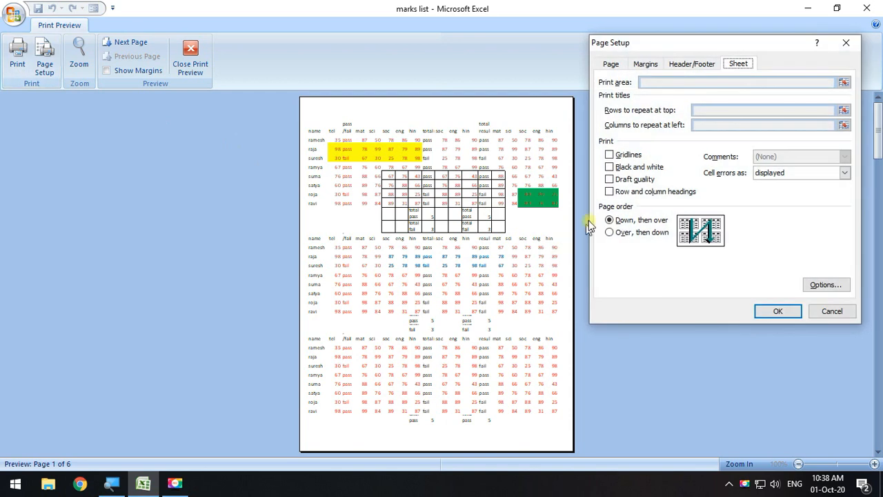
click(628, 181)
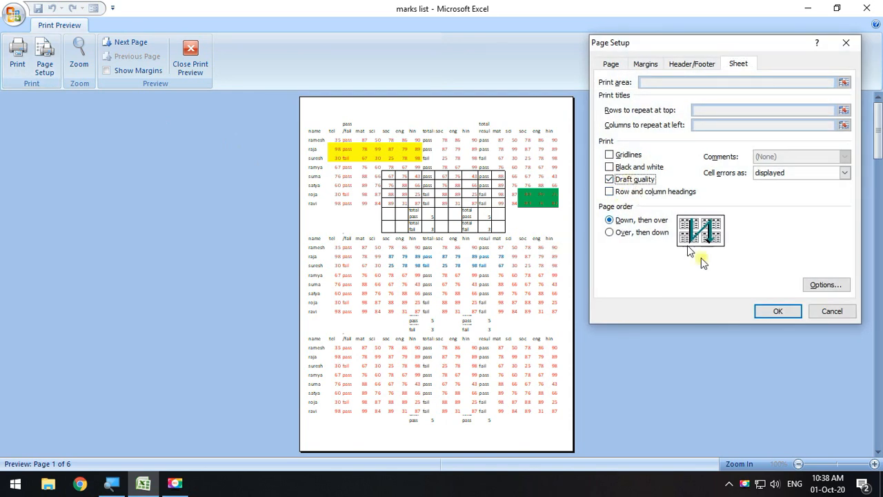
click(779, 312)
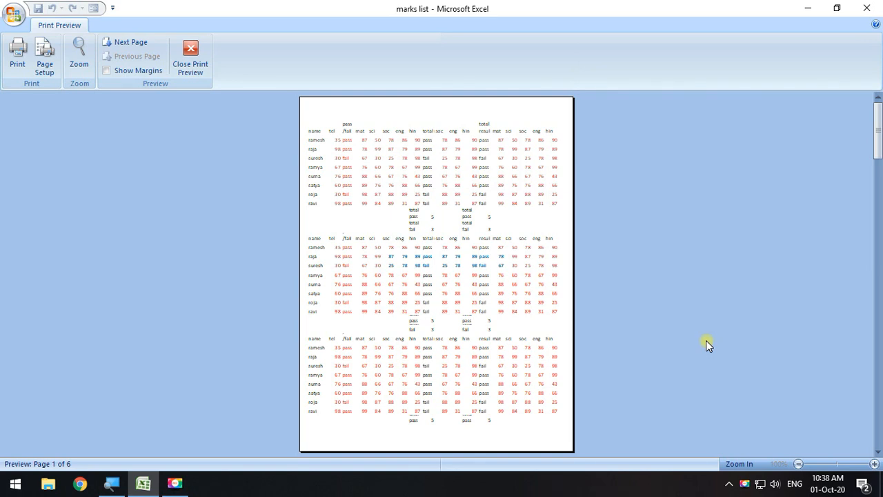
Turn off draft quality, enable printing of row and column headings, and apply the page setup.
click(45, 57)
click(616, 180)
click(619, 192)
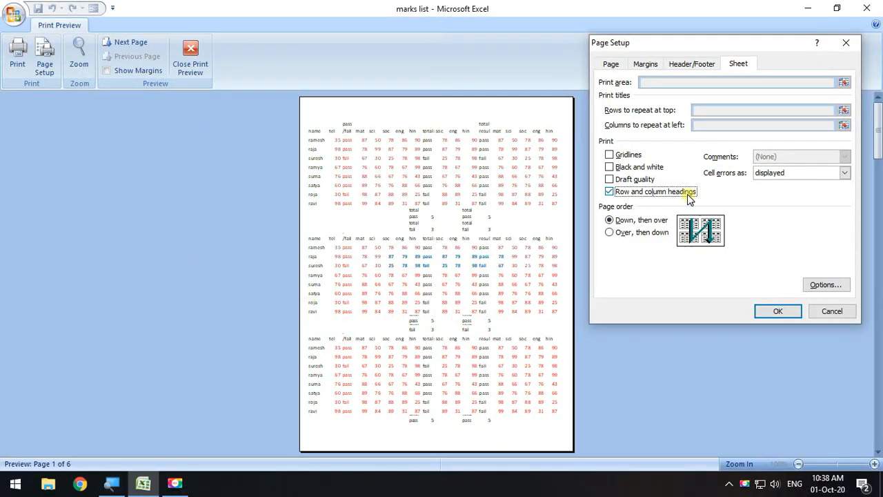
click(768, 311)
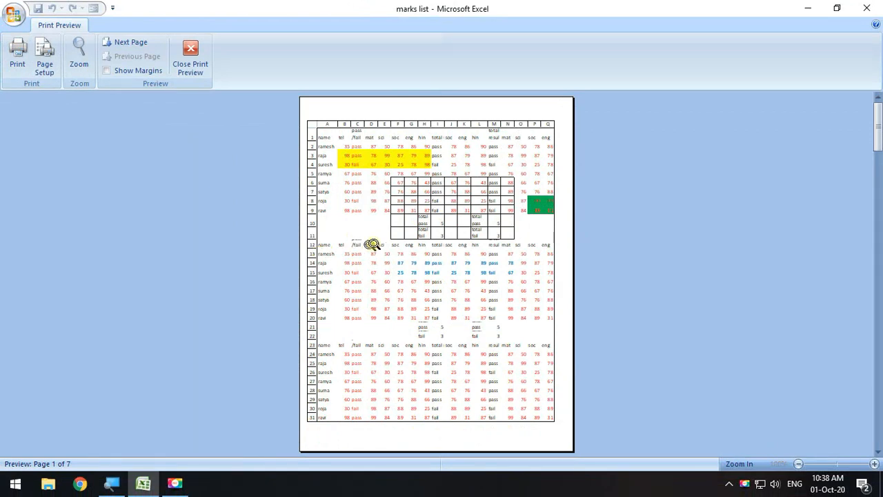
click(44, 56)
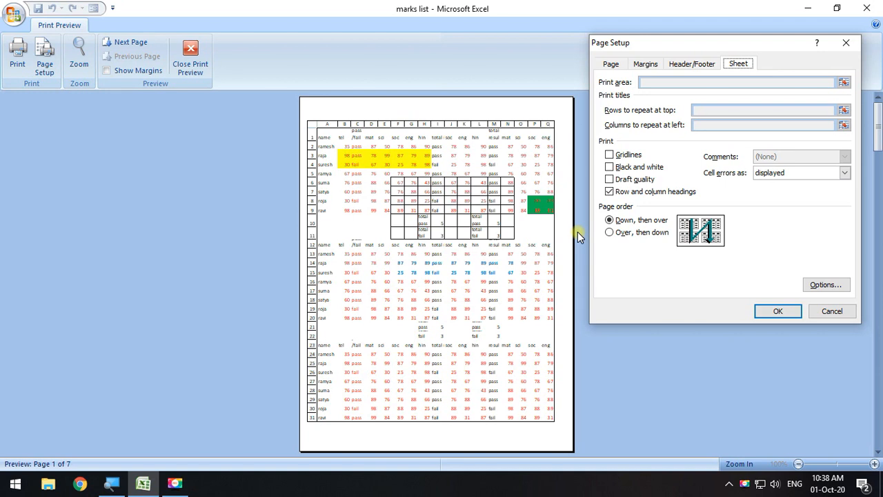
click(640, 192)
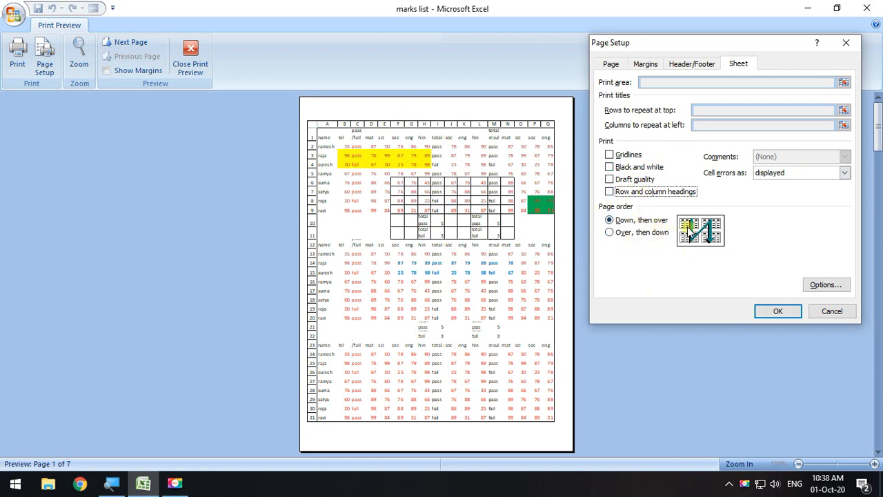
click(636, 233)
click(639, 220)
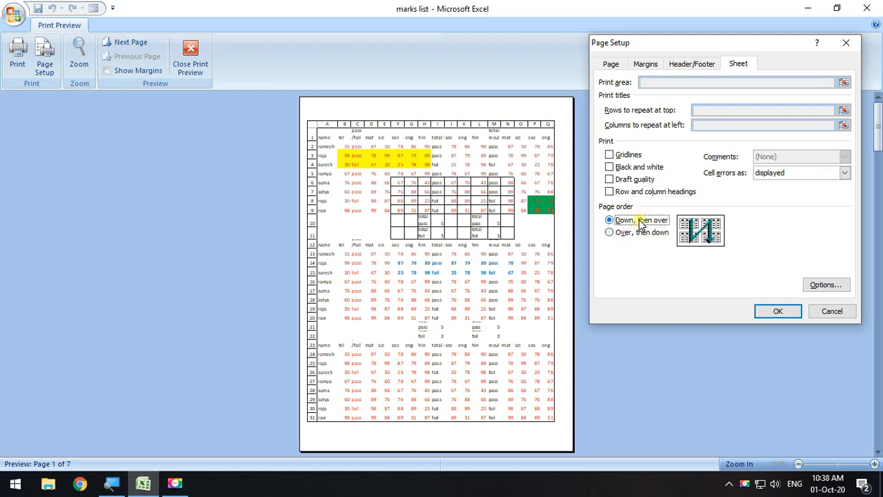
click(838, 312)
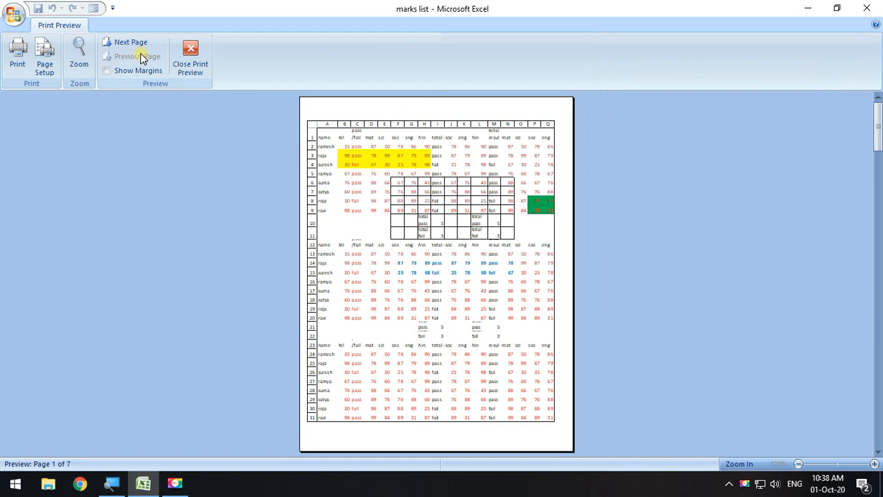
Close the print preview and examine the page areas in the worksheet, covering the rows from A32 down and the range R1:AB11.
click(191, 59)
scroll(207, 193, down, 8)
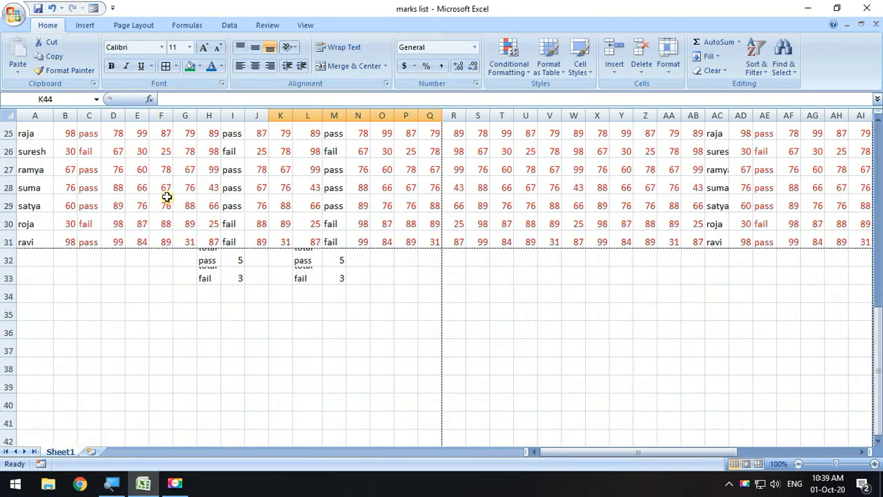
drag(32, 256, 397, 423)
scroll(400, 421, up, 8)
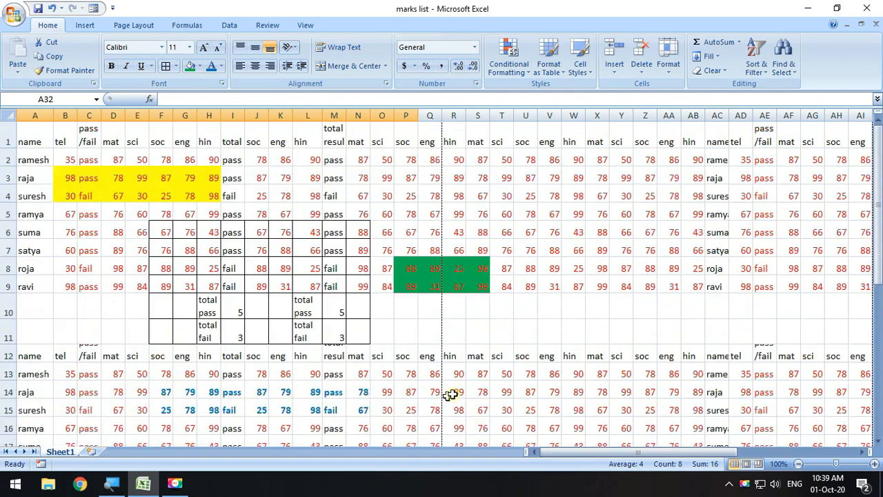
drag(452, 138, 683, 331)
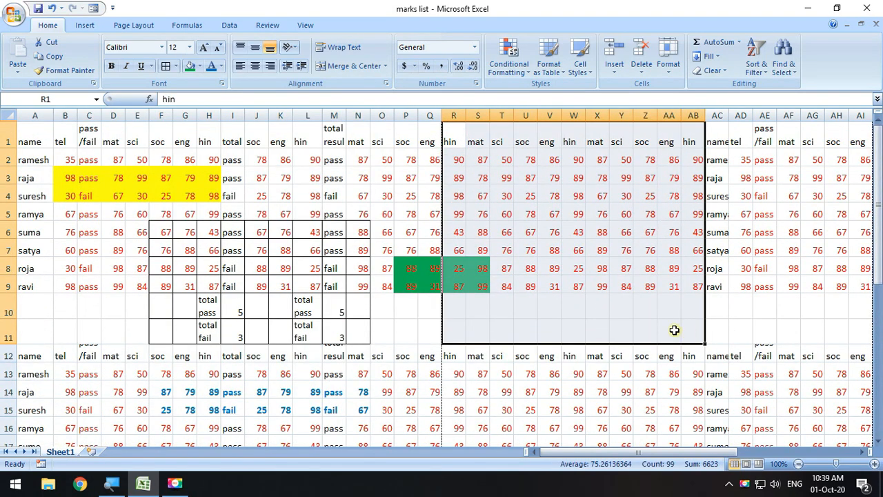
Compare the page orders "Over, then down" and "Down, then over" in the page setup, cancel, and close the print preview.
click(14, 14)
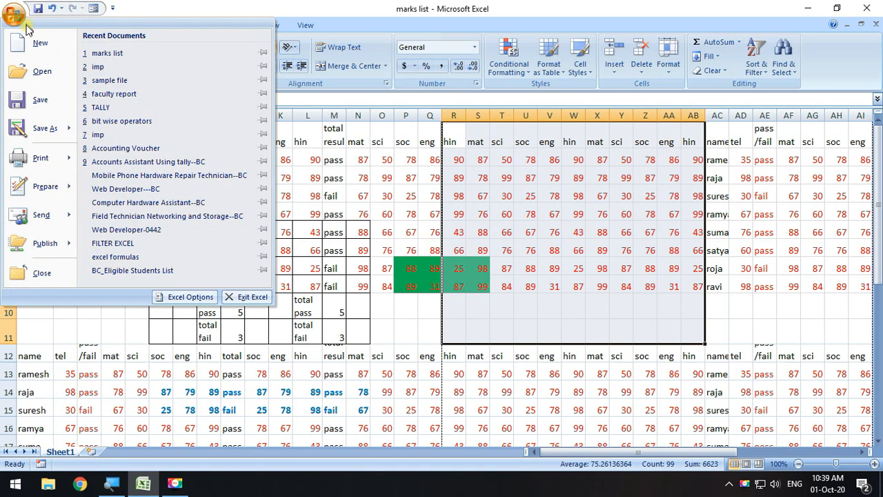
mouse_move(40, 158)
click(114, 135)
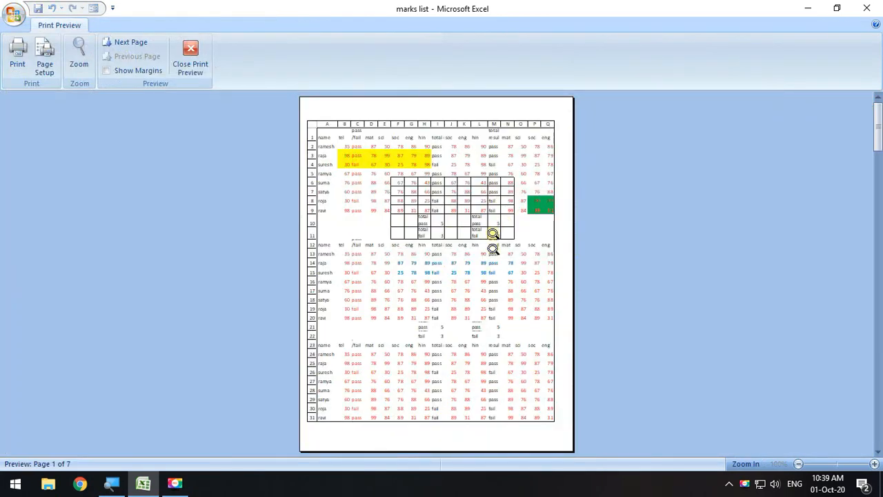
click(56, 67)
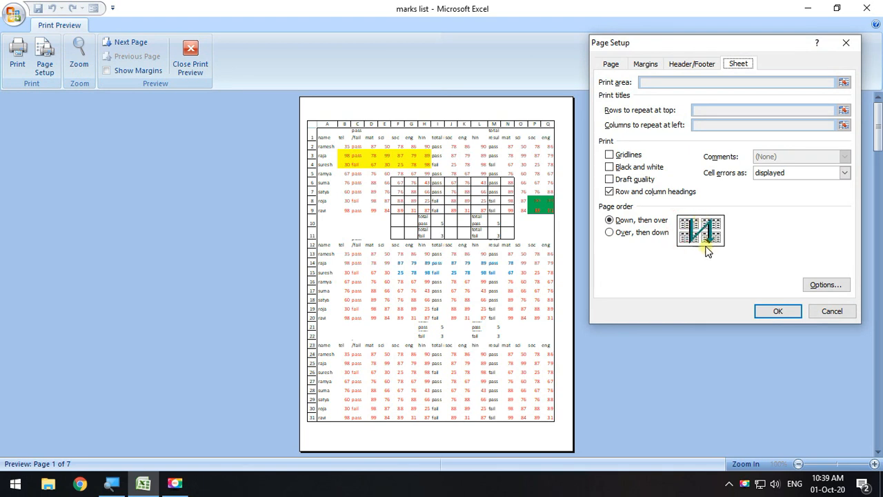
click(610, 233)
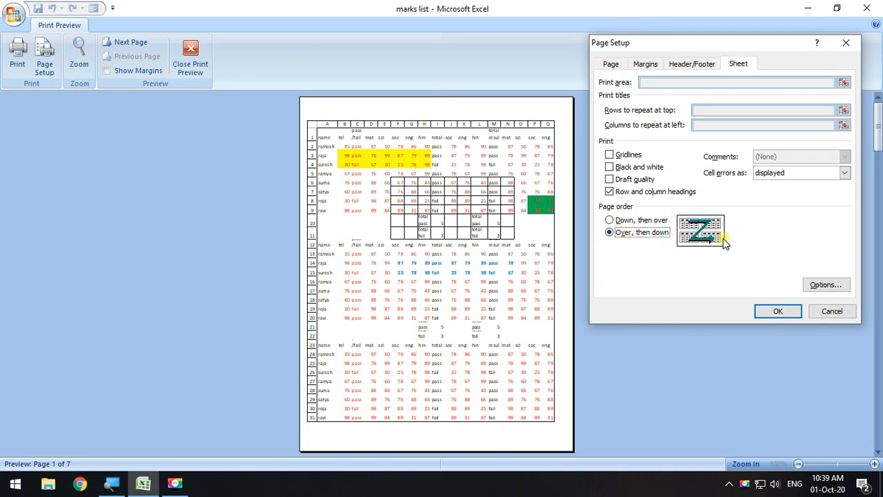
click(657, 221)
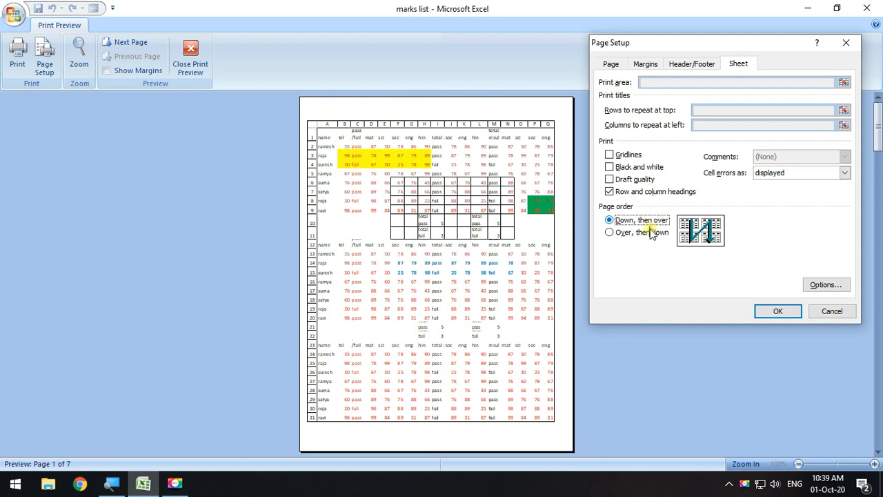
click(646, 65)
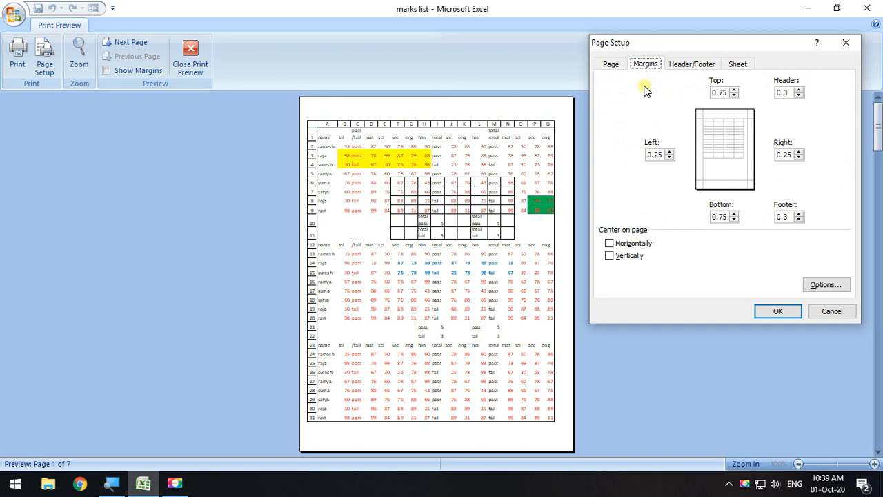
click(846, 314)
click(191, 67)
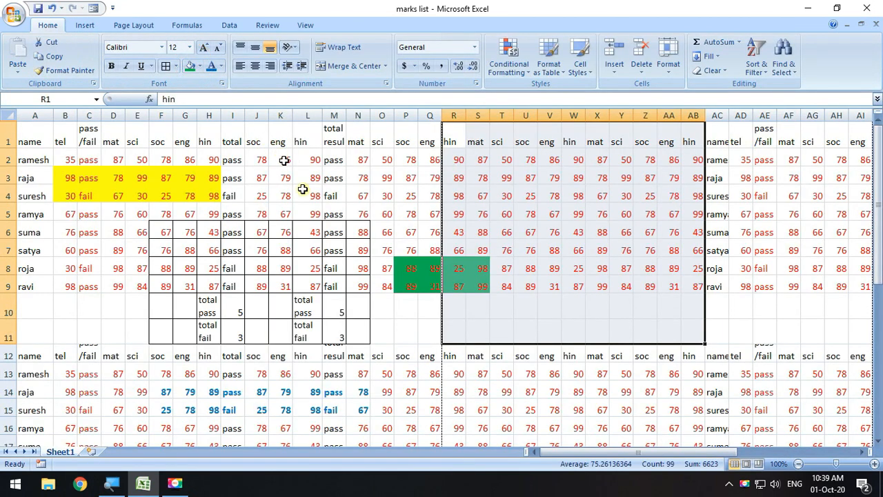
Set the range A12:L21 of the second marks table as the print area.
click(500, 249)
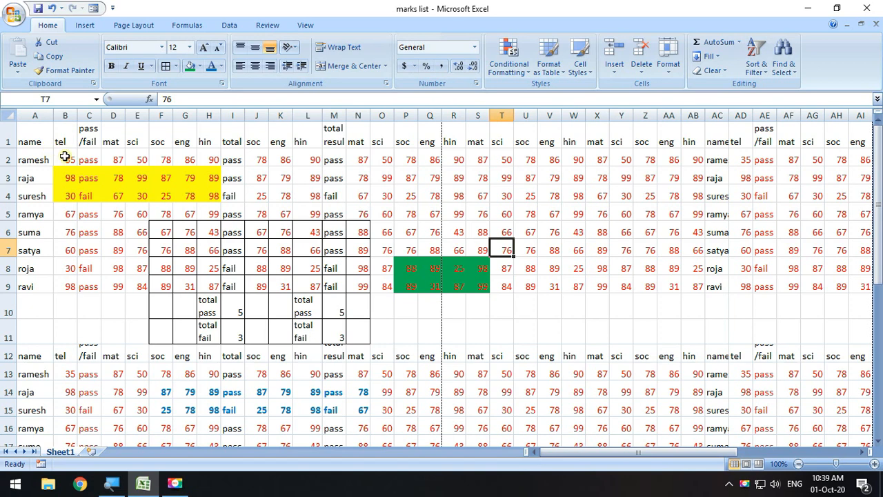
click(32, 132)
drag(264, 219, 356, 284)
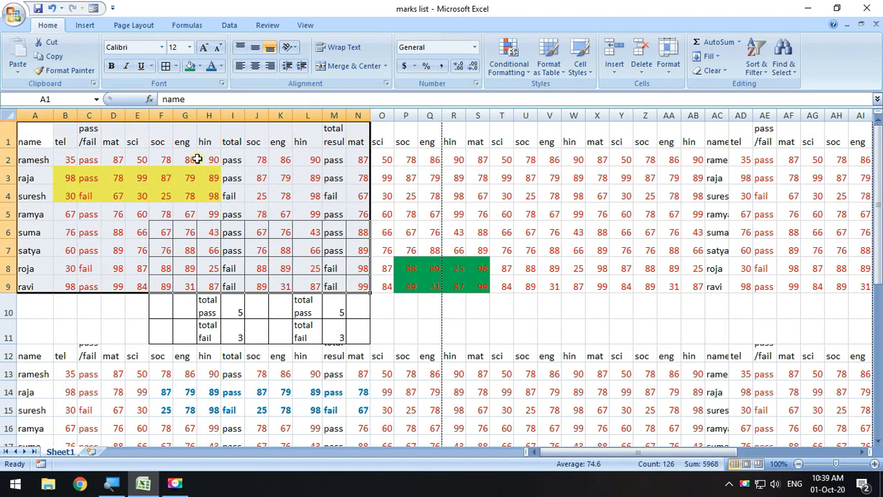
scroll(198, 160, down, 3)
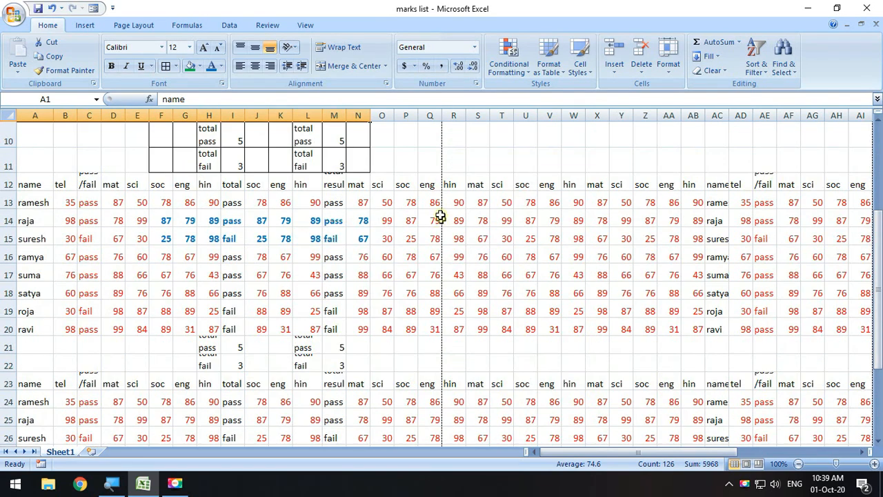
drag(44, 185, 312, 350)
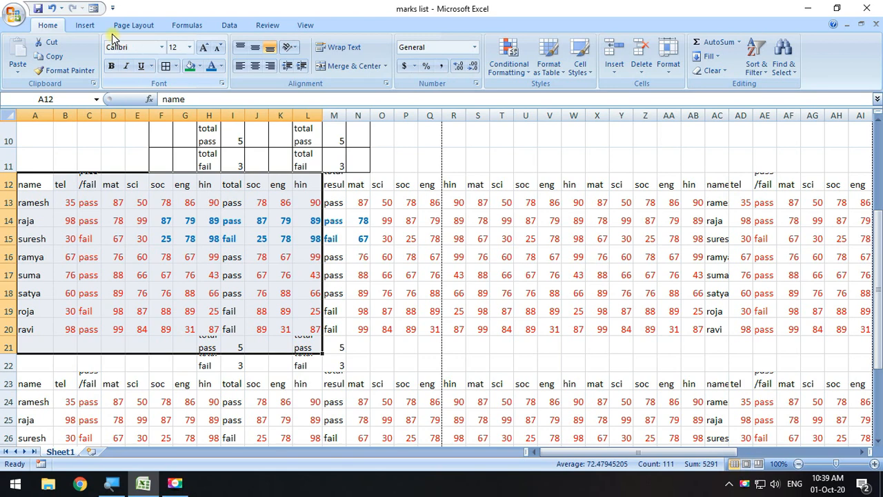
click(131, 25)
click(196, 65)
click(222, 88)
scroll(385, 350, up, 1)
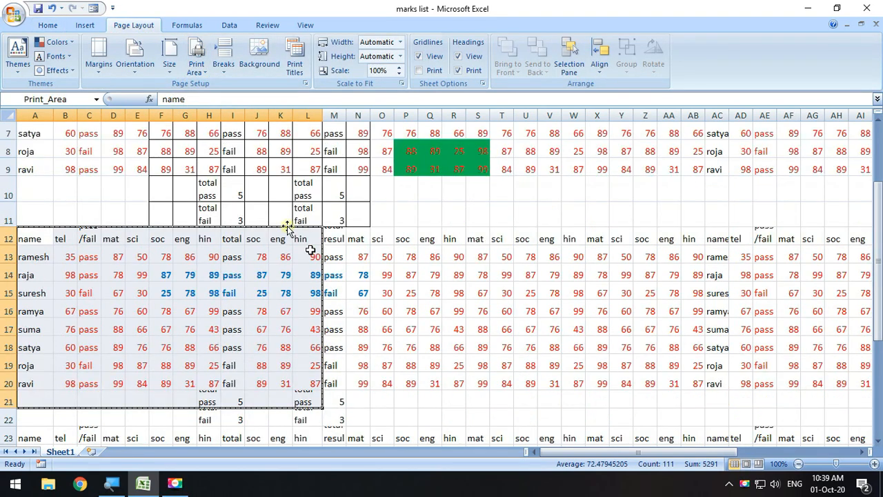
Open the print preview and inspect the print area up close, ending at the full-page view.
click(14, 15)
mouse_move(43, 164)
click(140, 138)
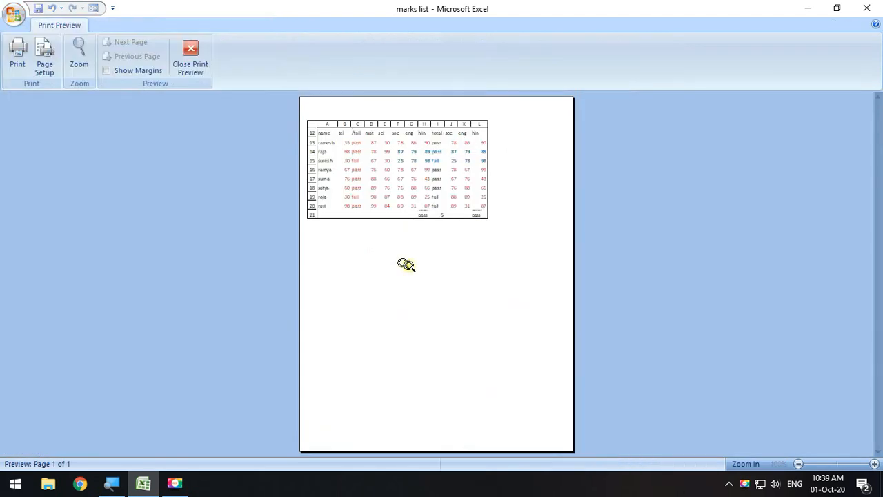
click(427, 190)
click(427, 190)
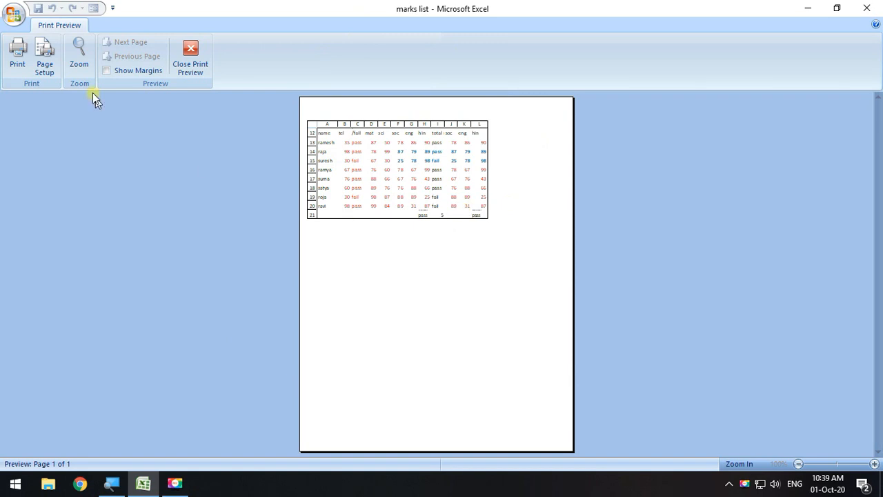
Center the printout horizontally on the page and apply the page setup.
click(44, 60)
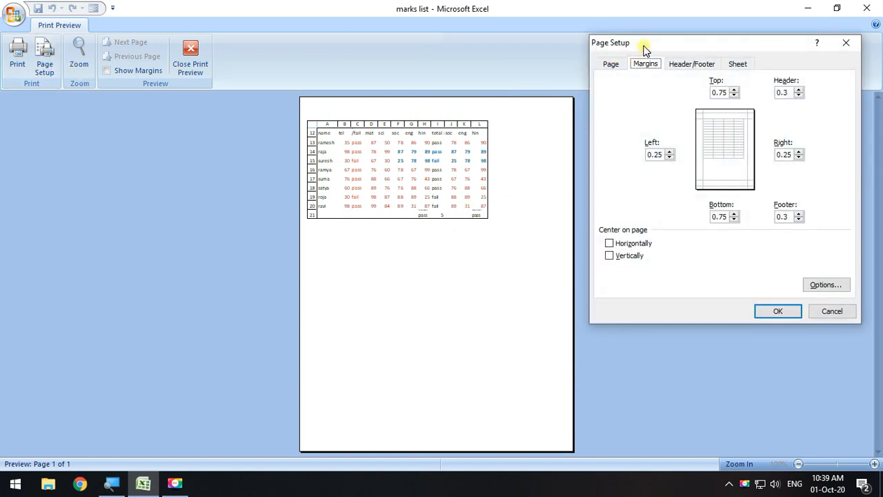
drag(645, 48, 632, 48)
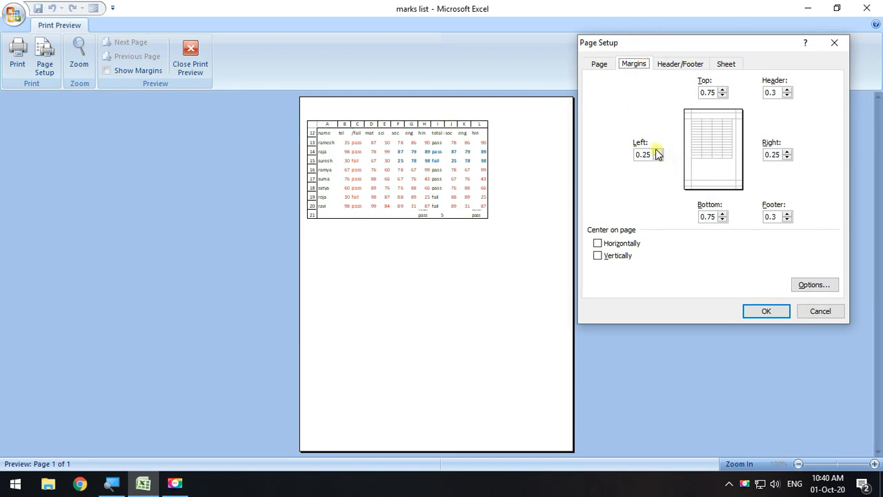
click(598, 244)
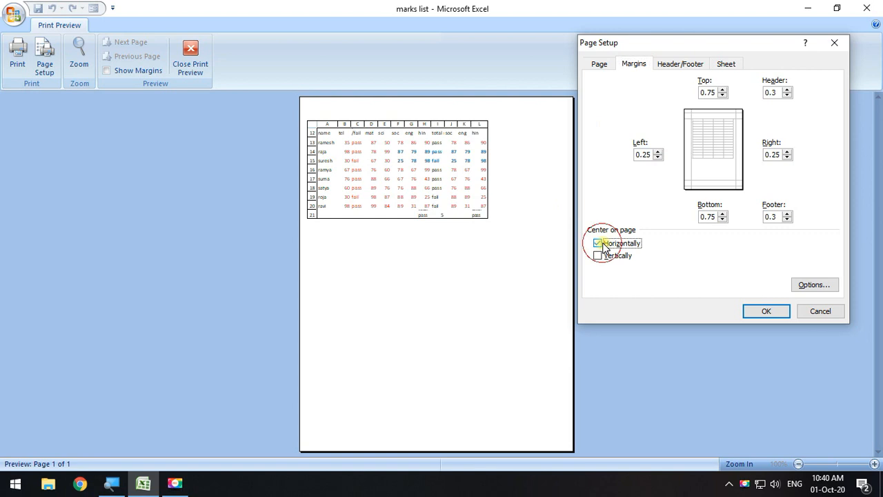
click(765, 311)
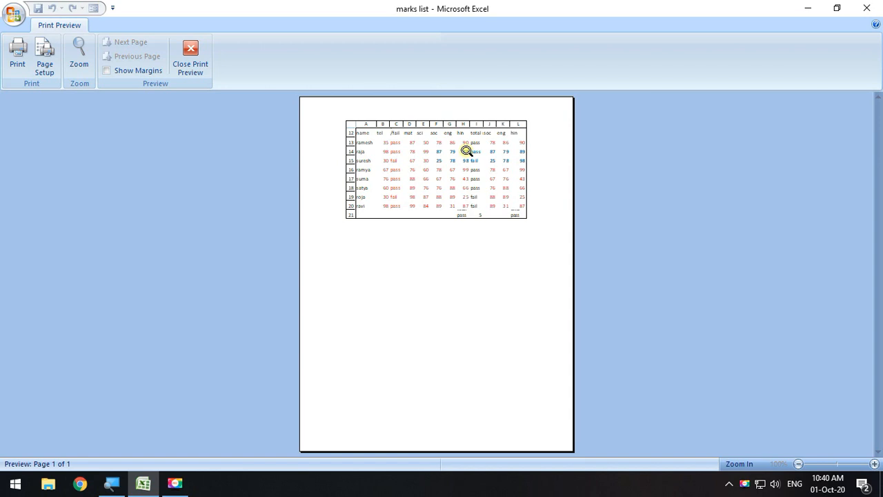
Center the printout vertically on the page as well and apply the page setup.
click(44, 55)
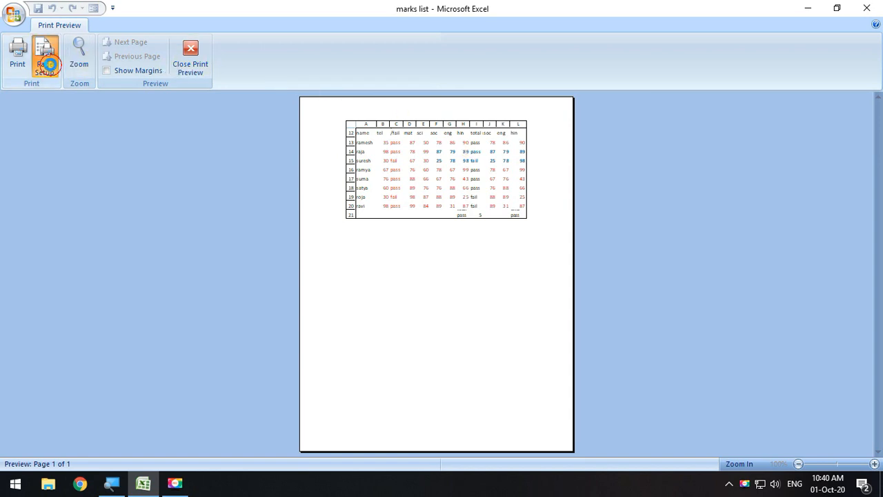
click(599, 256)
click(763, 311)
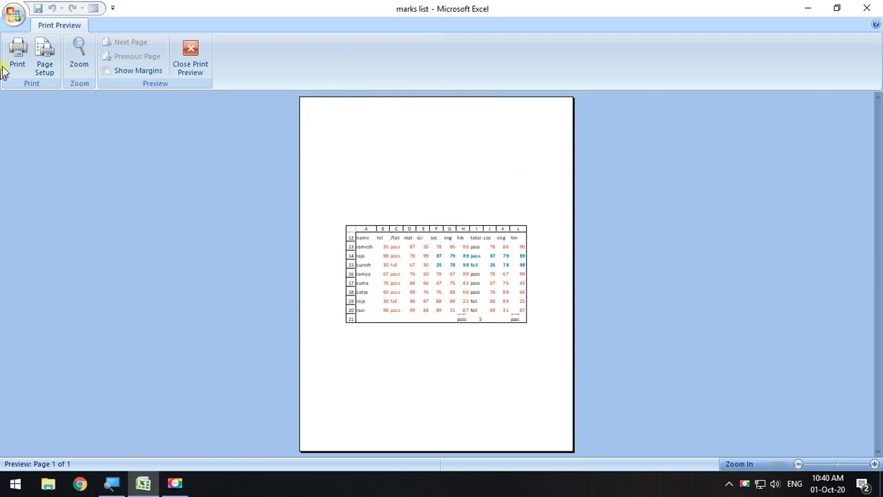
Try the horizontal and vertical page centering options off and on, and apply the page setup with both enabled.
click(43, 67)
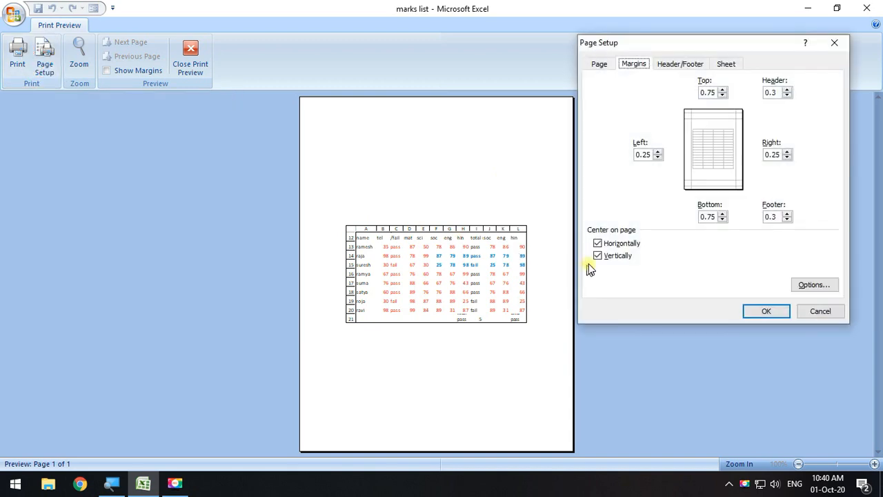
click(601, 258)
click(598, 243)
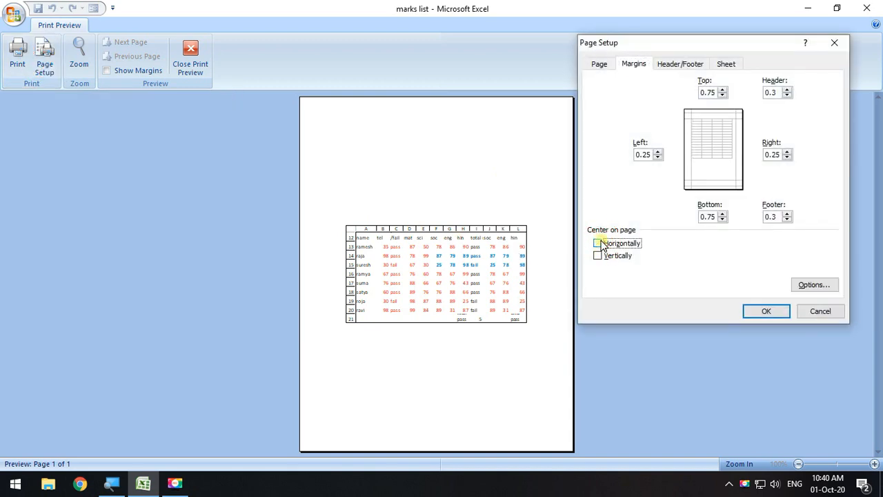
click(599, 257)
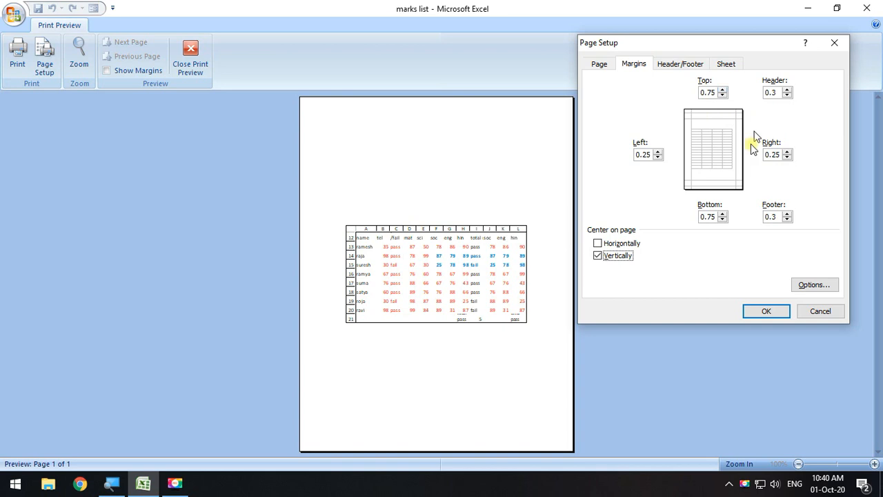
click(598, 243)
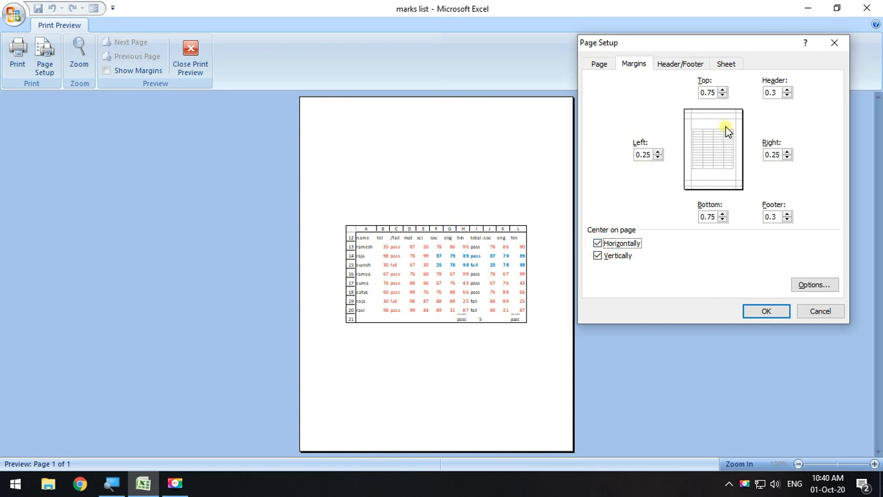
click(766, 311)
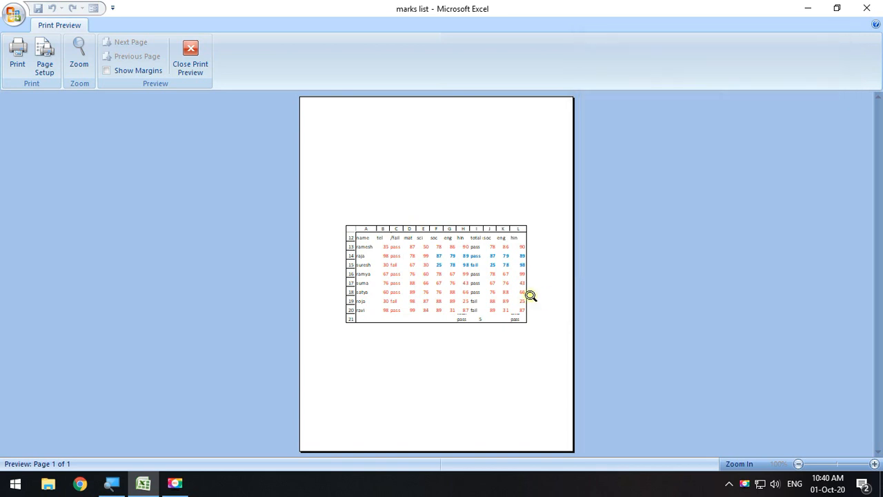
Add a custom header with "my data table" in the left section, apply it and check it up close.
click(43, 69)
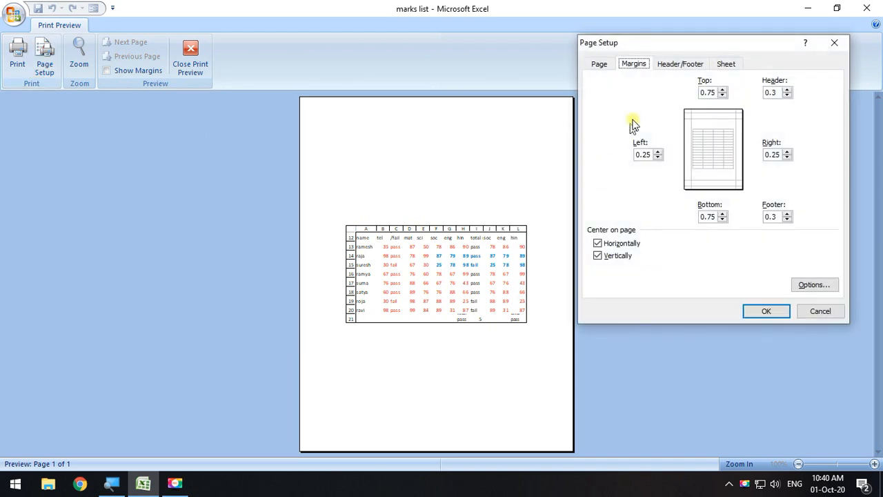
click(680, 63)
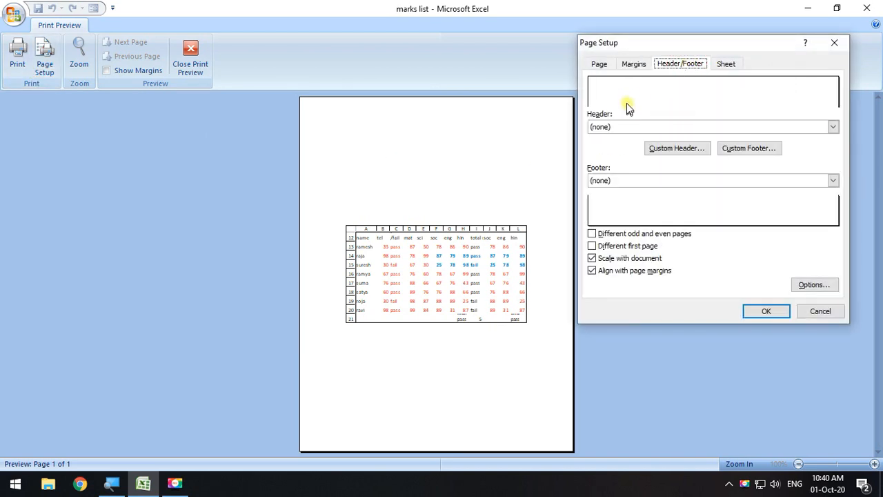
click(692, 150)
click(860, 76)
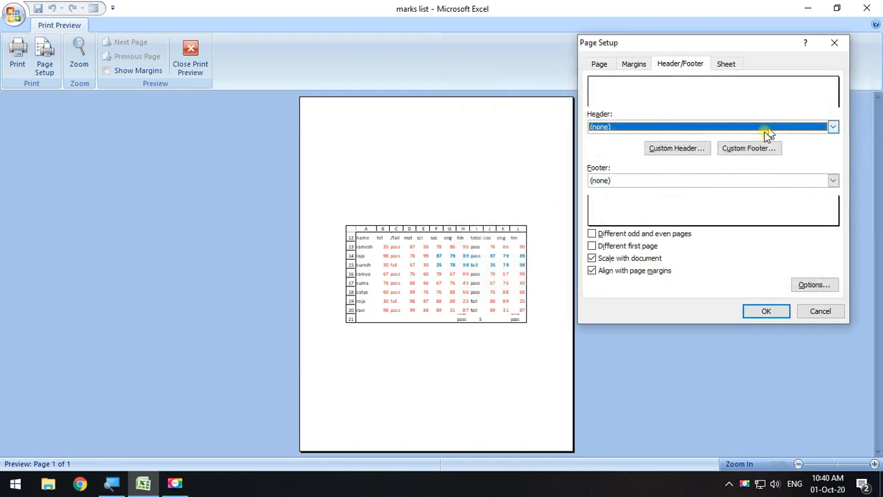
click(666, 148)
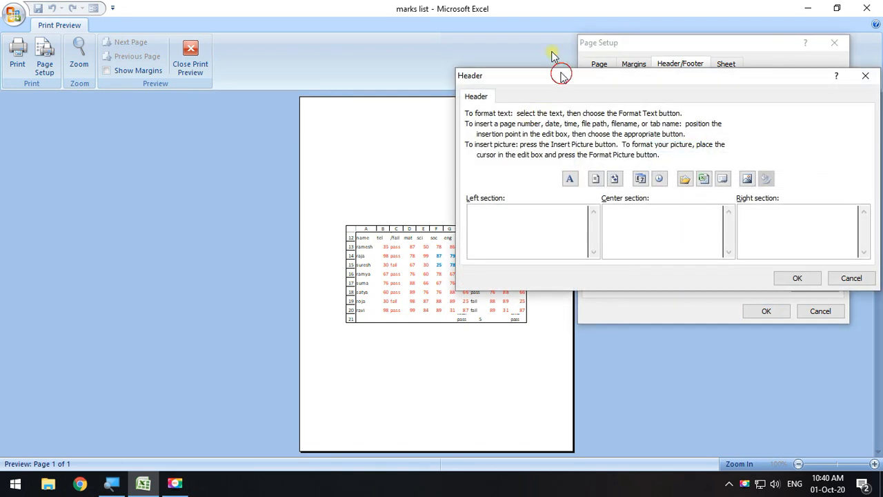
drag(561, 79, 551, 49)
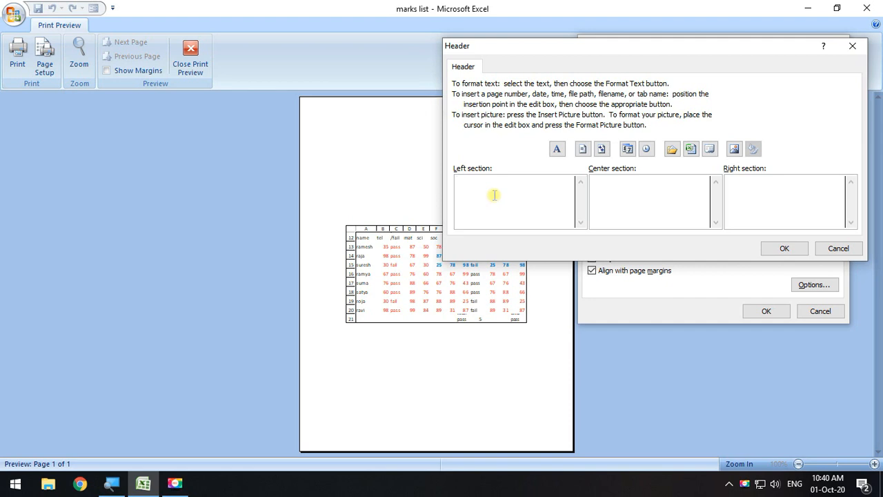
text(my data table)
click(782, 249)
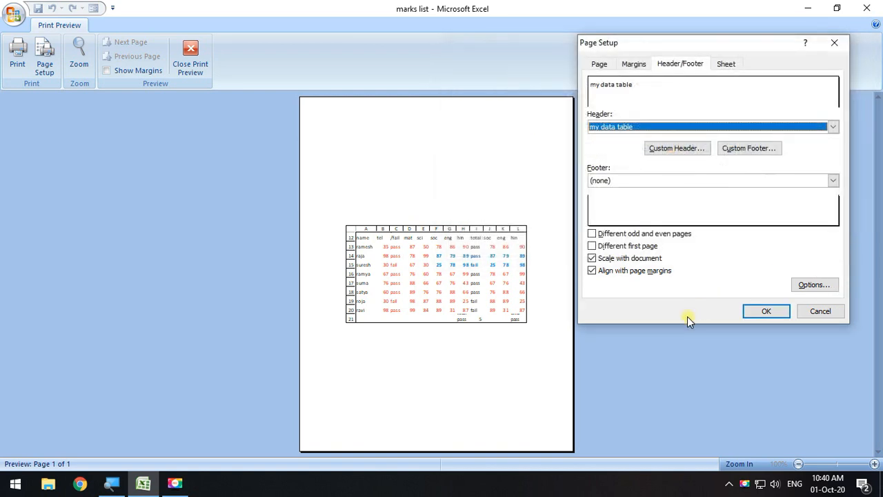
click(763, 311)
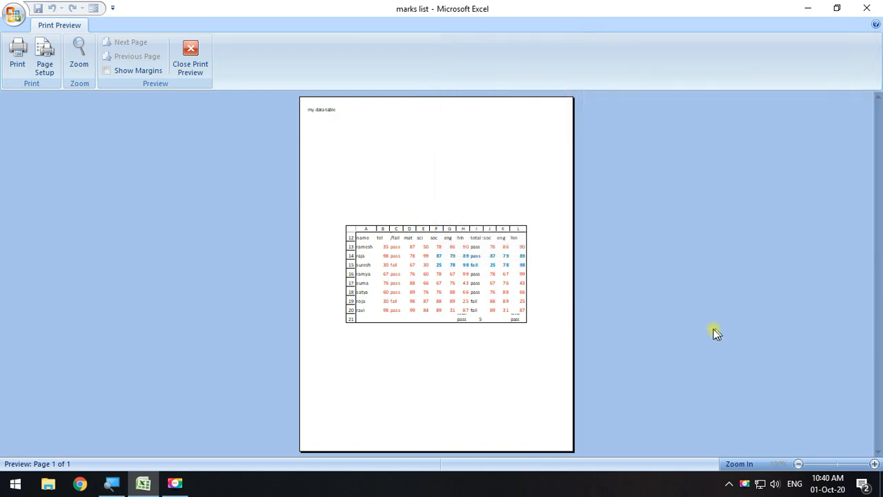
click(320, 119)
click(343, 117)
Add a custom footer with "please check it" in the left section, keeping its default font, and apply the page setup.
click(44, 58)
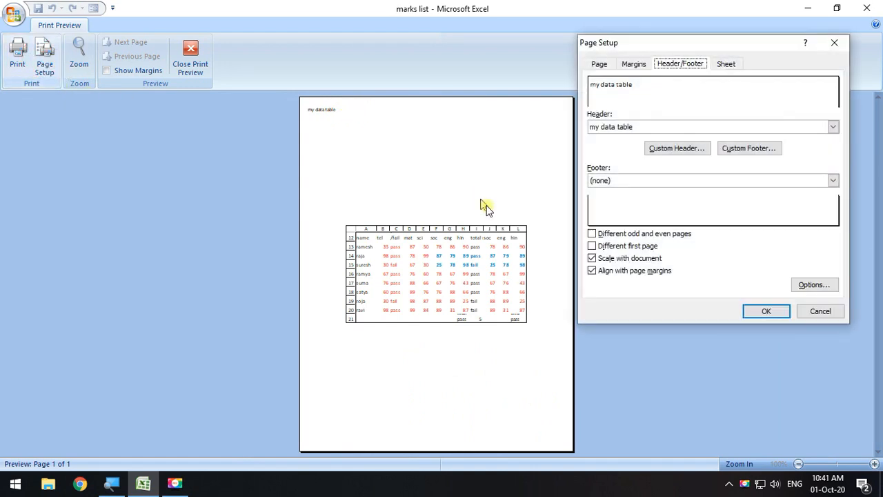
click(751, 149)
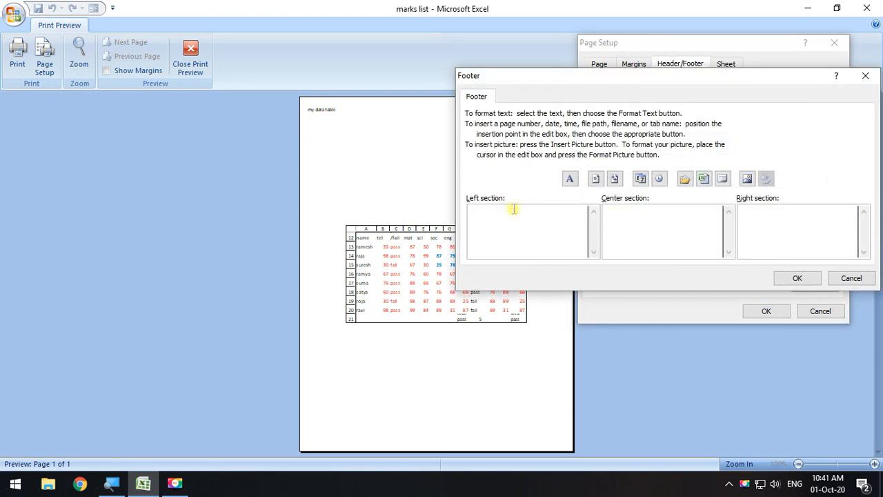
text(please c)
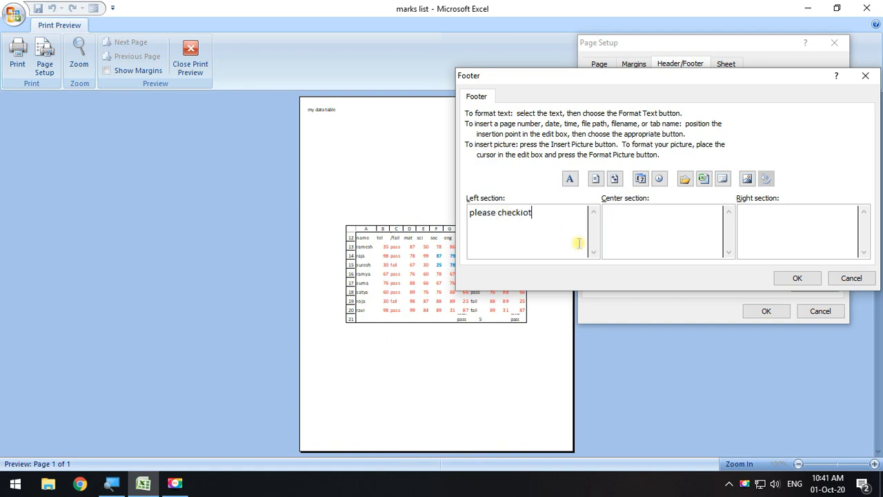
text(heck)
click(570, 180)
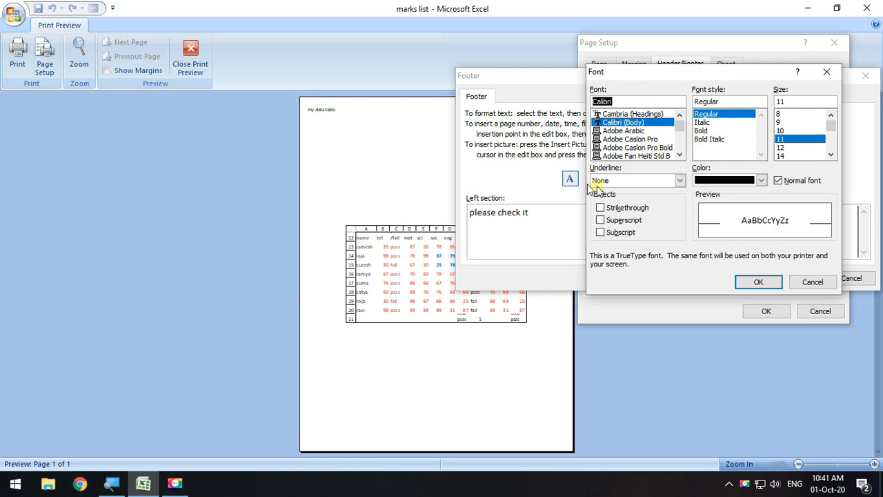
click(832, 72)
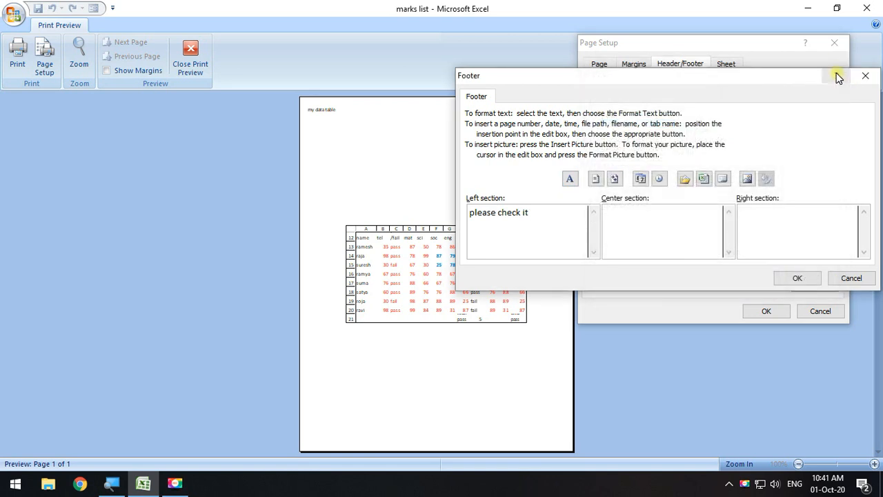
click(798, 279)
click(766, 311)
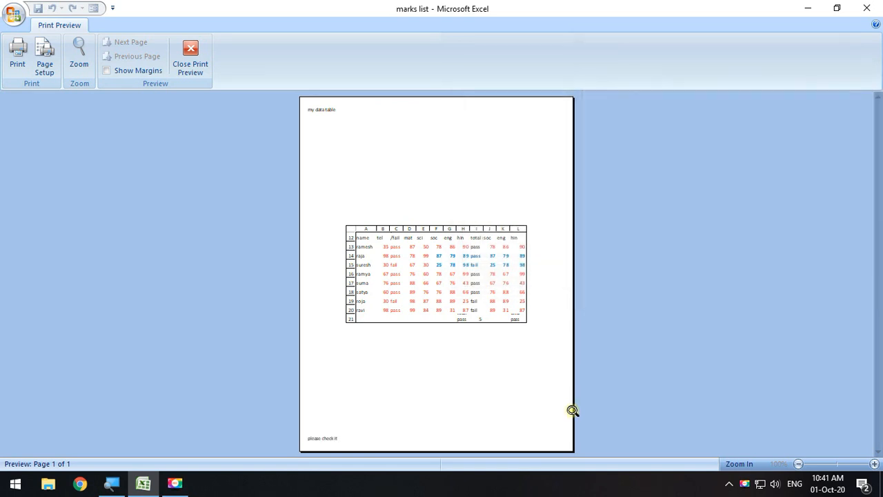
Inspect the footer and the rest of the page up close, and close the print preview.
click(431, 431)
scroll(225, 414, down, 3)
scroll(242, 331, up, 4)
click(316, 189)
click(185, 68)
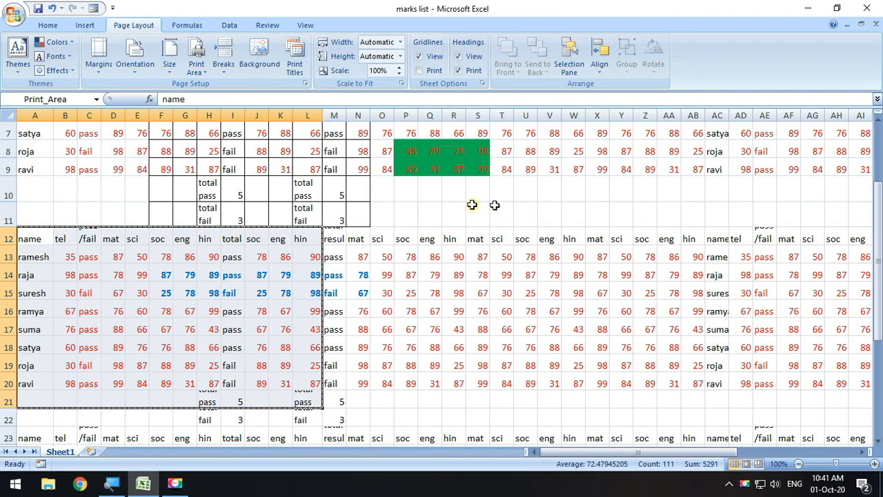
Clear the print area set on the second marks table.
scroll(529, 221, up, 2)
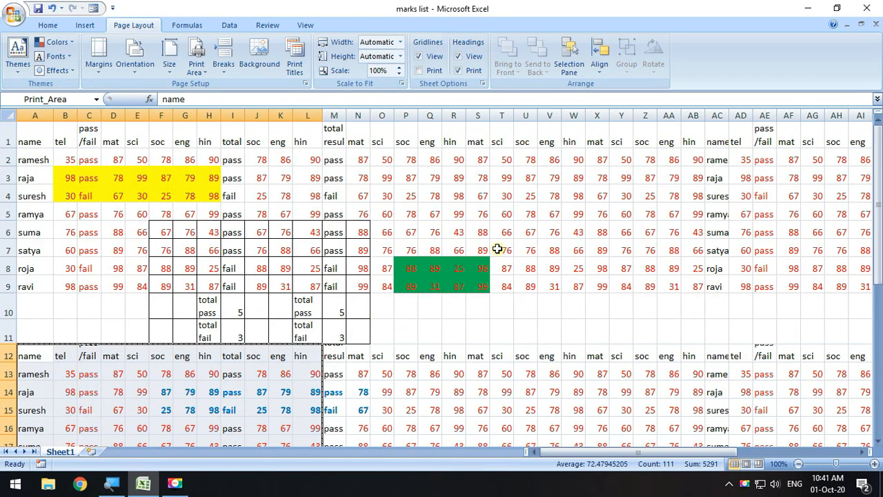
scroll(320, 269, down, 3)
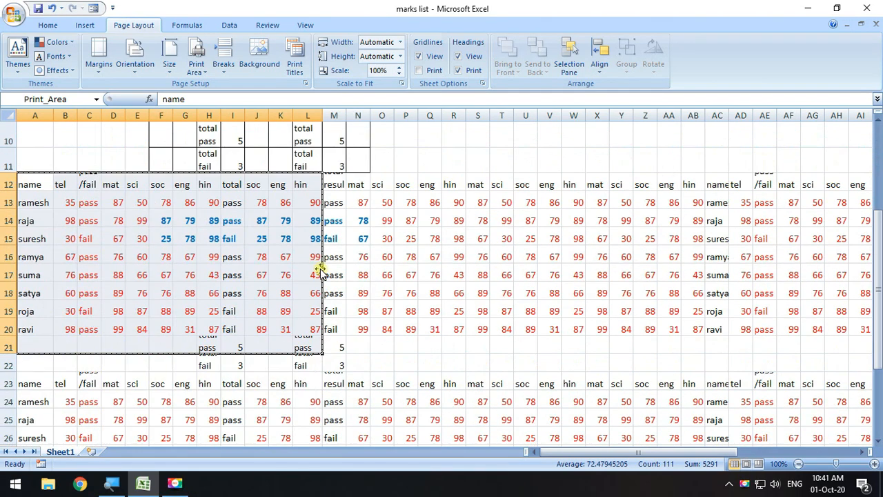
scroll(320, 269, up, 3)
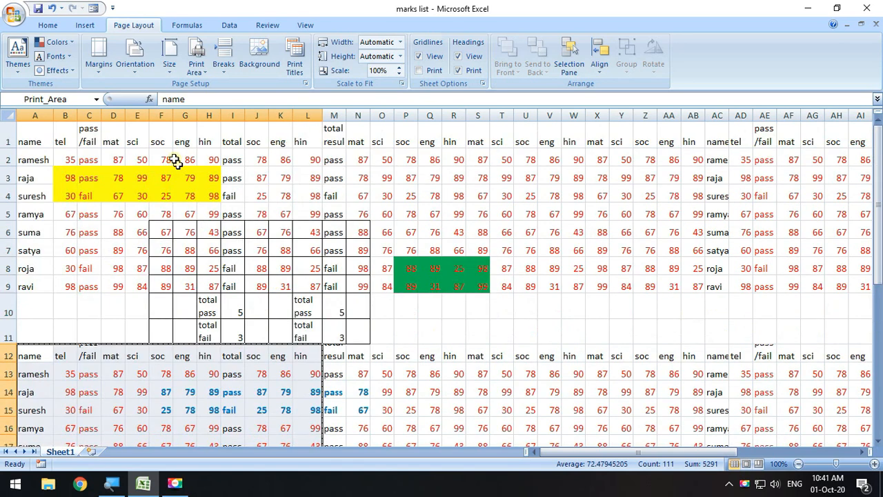
click(198, 69)
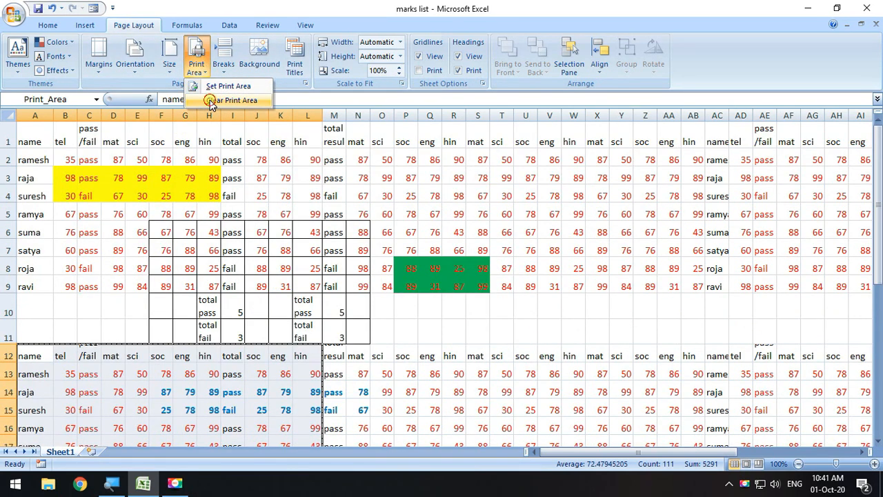
click(210, 99)
click(291, 60)
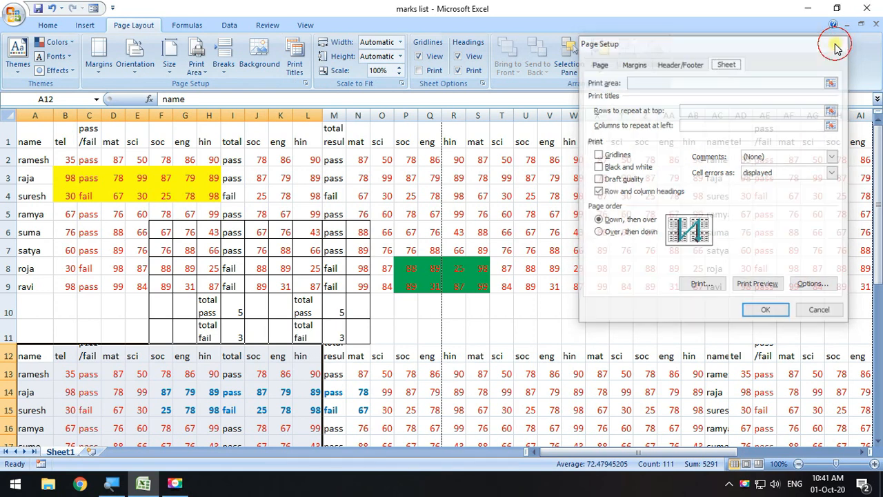
click(833, 43)
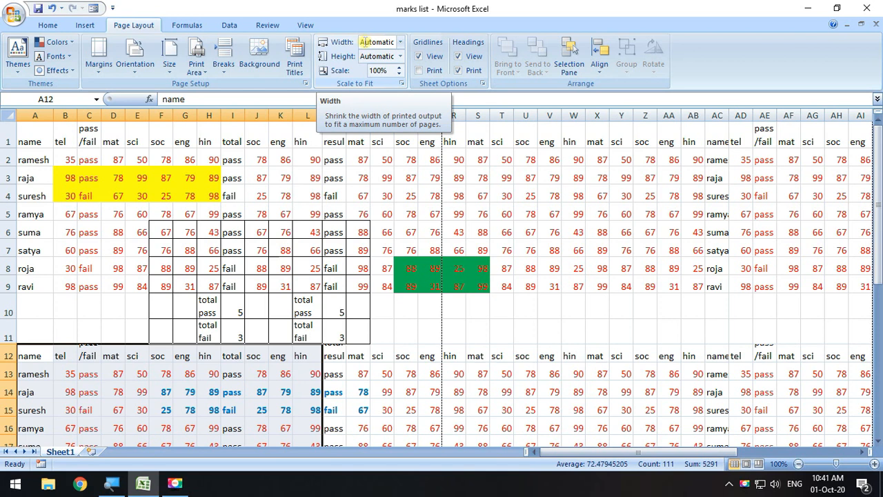
scroll(366, 43, up, 1)
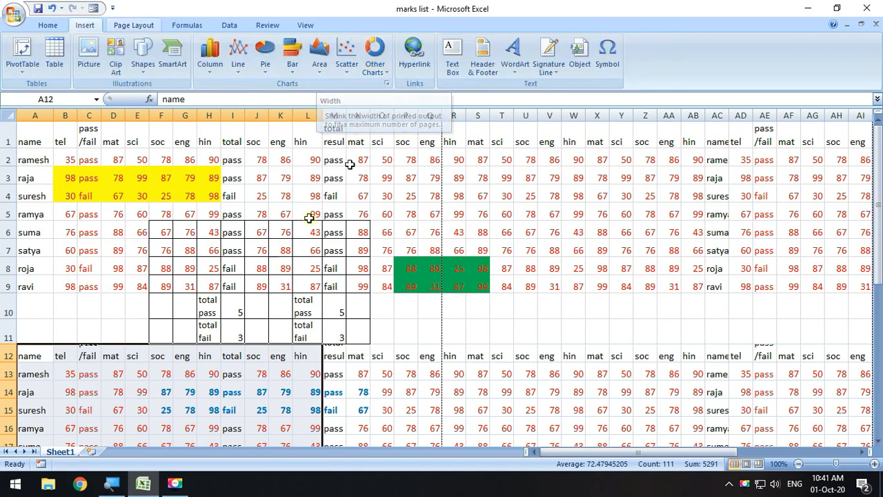
Select the entire worksheet, clear only its cell formats, and deselect the sheet.
click(11, 116)
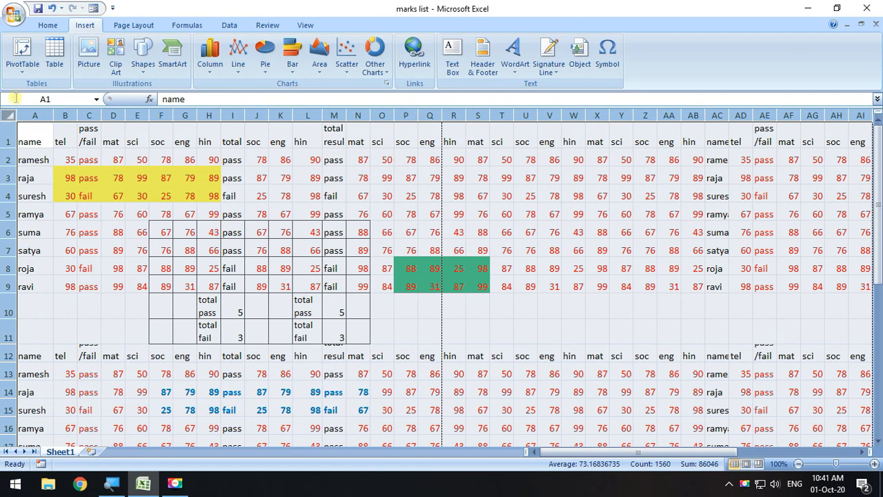
click(598, 356)
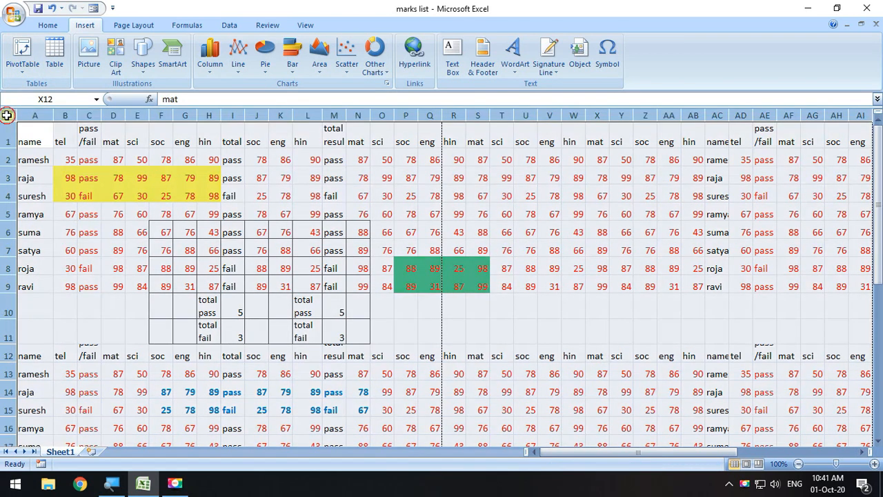
click(7, 115)
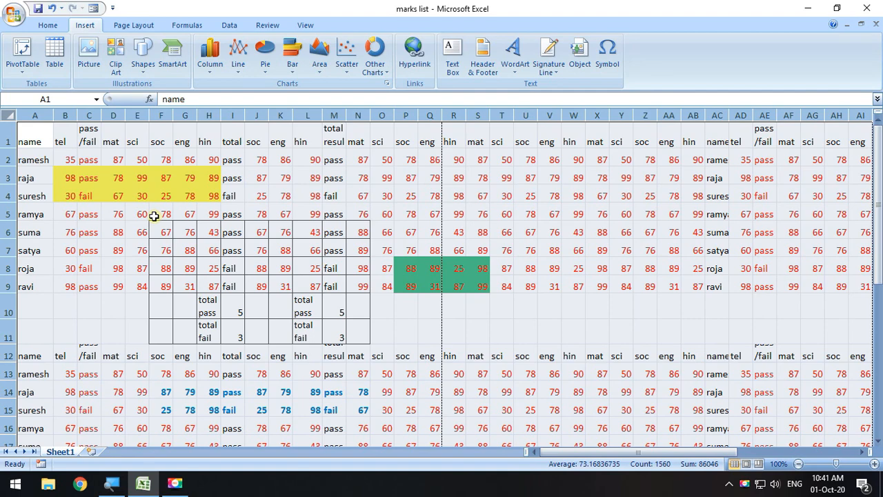
click(44, 29)
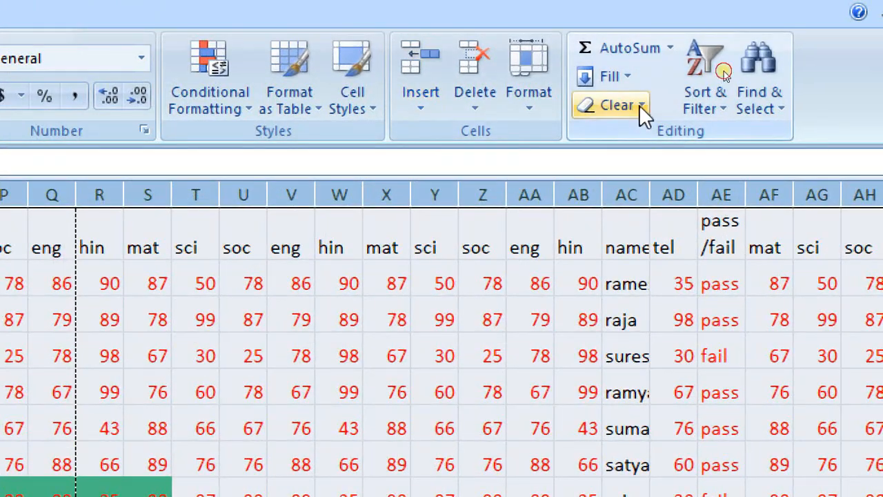
click(639, 105)
click(657, 165)
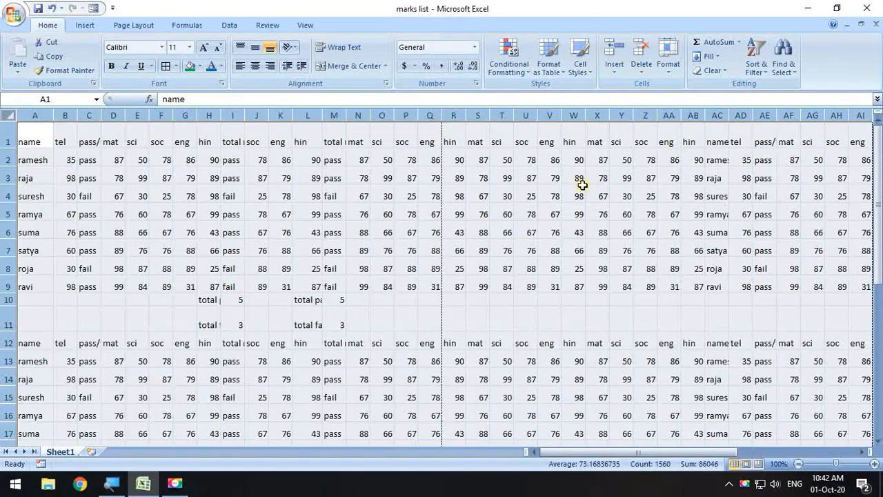
click(519, 250)
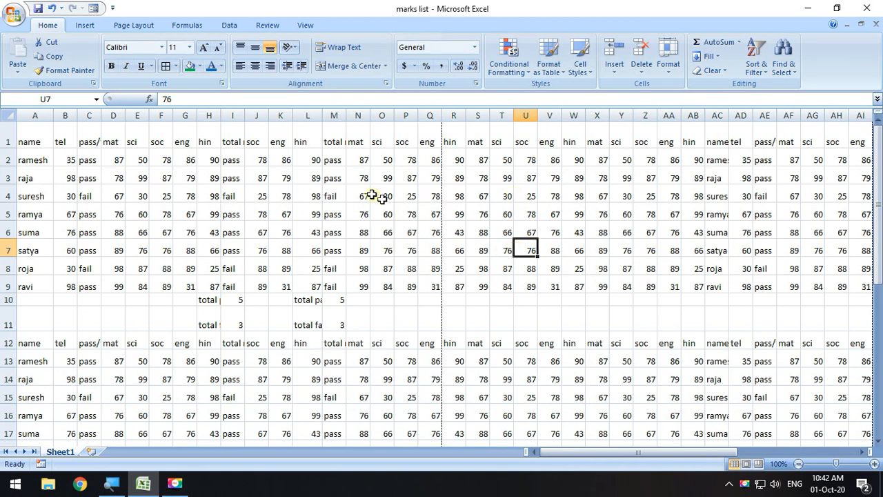
click(568, 310)
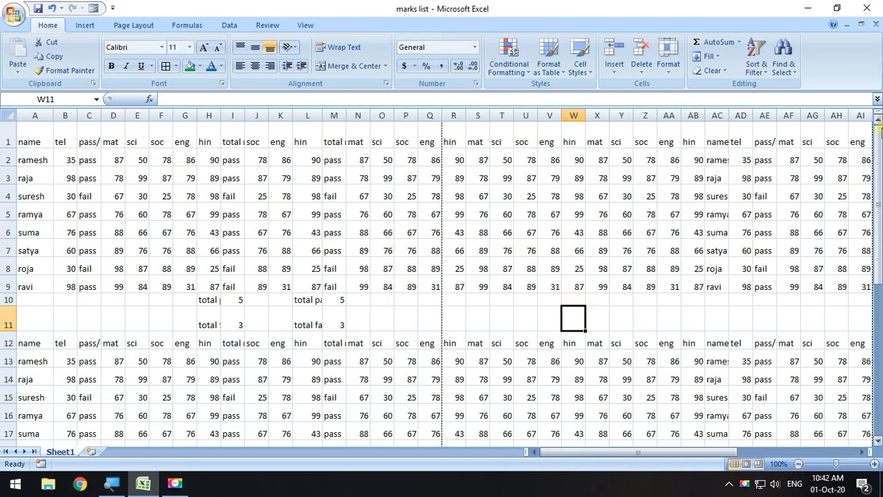
Examine the extent of the first printed page, tracing its edge at column Q and selecting A31:Q32.
click(154, 29)
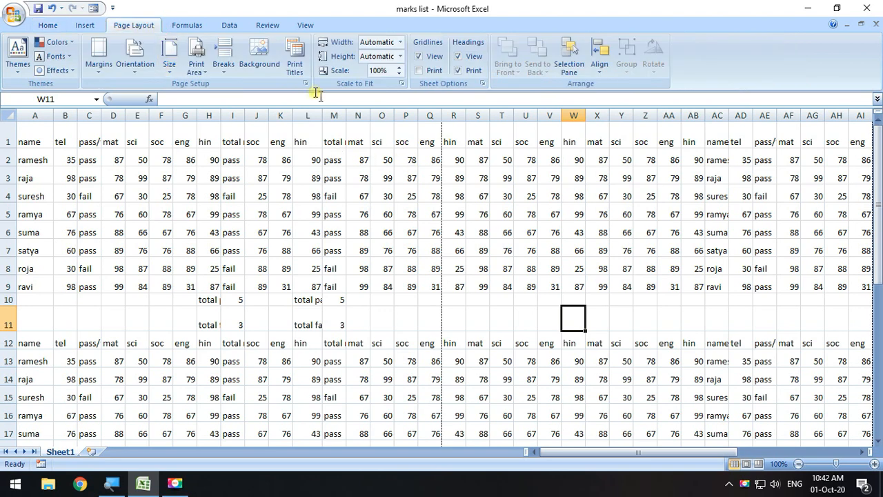
drag(424, 122, 431, 299)
scroll(256, 347, down, 6)
drag(28, 364, 439, 355)
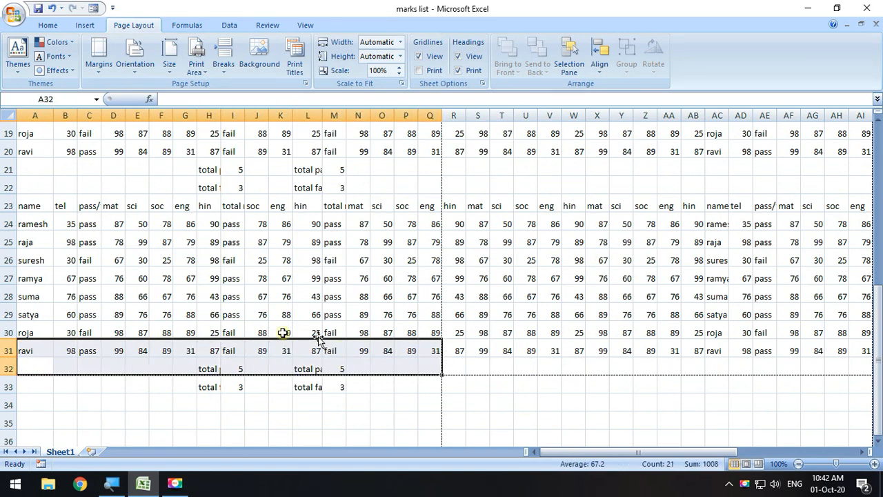
Preview the printout, inspect its first page up close, and close the preview.
click(12, 21)
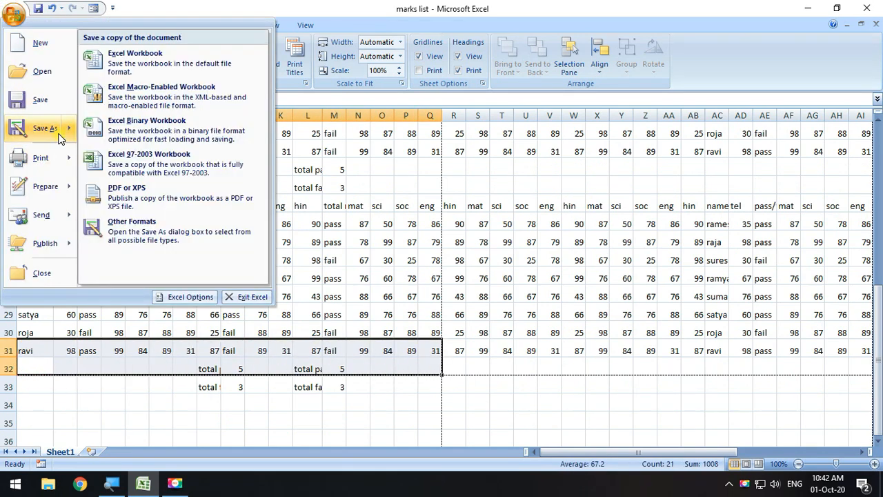
click(134, 136)
click(515, 179)
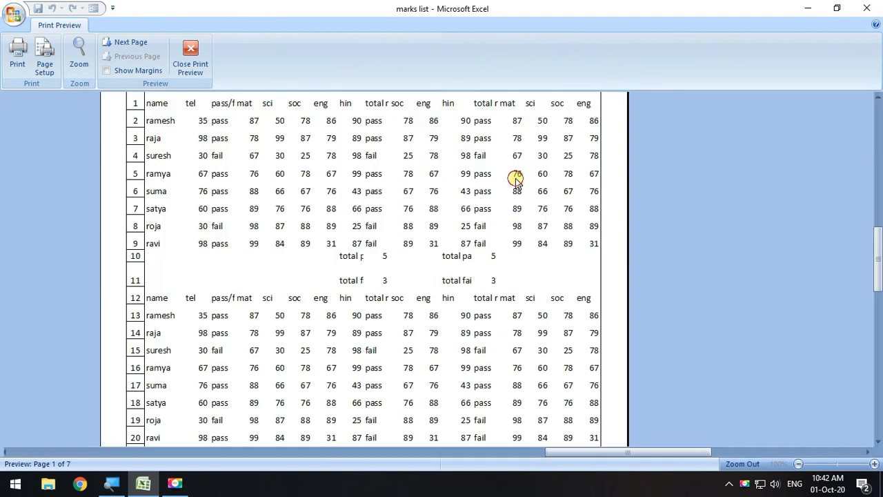
scroll(442, 207, up, 2)
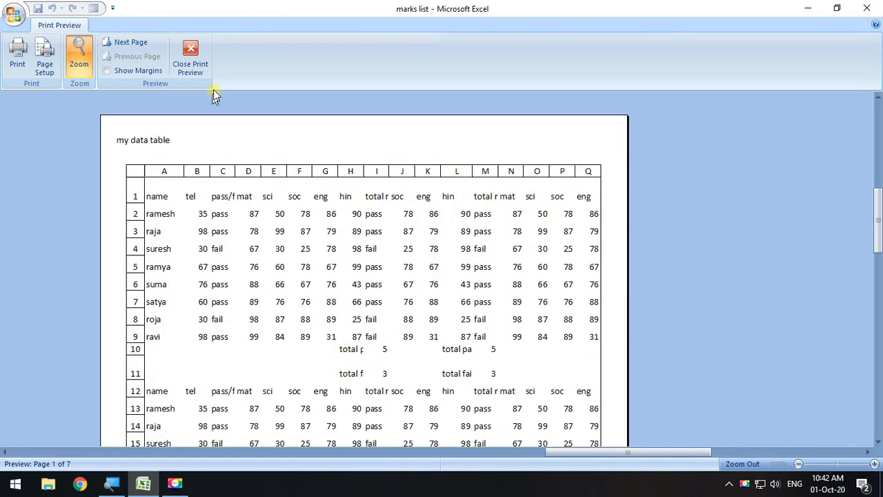
click(193, 57)
Set the printout's scale-to-fit width to 2 pages and look over the sheet.
scroll(368, 186, up, 6)
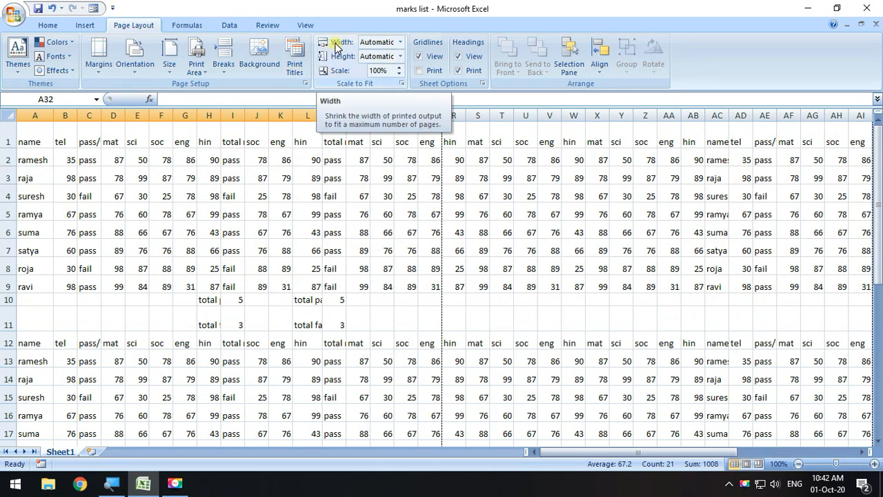
click(401, 42)
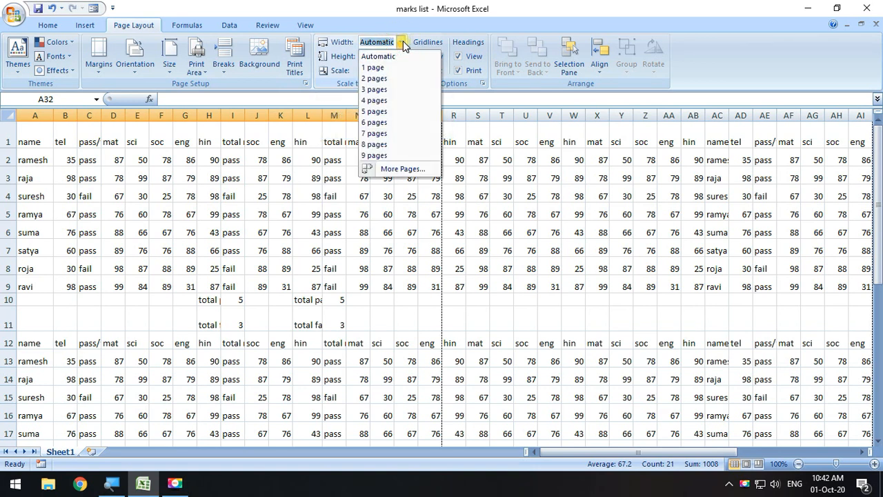
click(386, 79)
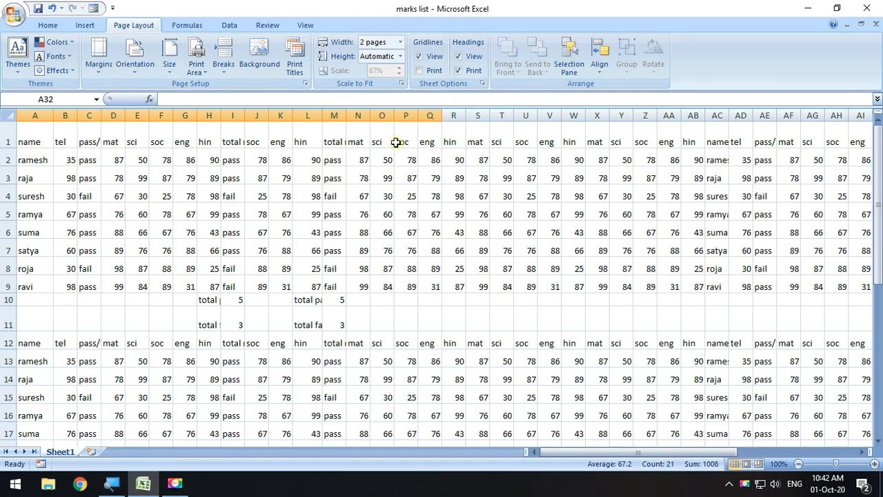
scroll(489, 194, down, 4)
scroll(483, 205, up, 4)
drag(613, 453, 191, 248)
Preview the two-page-wide printout, compare the first page zoomed in and out, and close the preview.
click(14, 13)
mouse_move(37, 159)
click(153, 136)
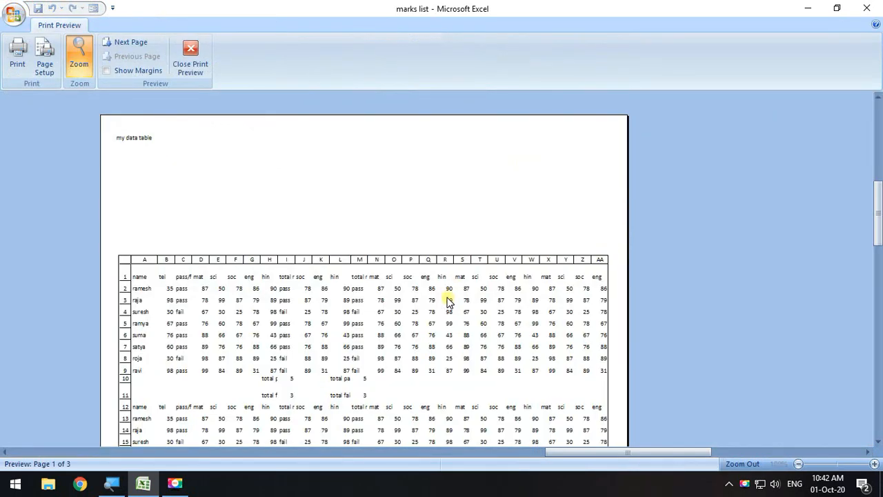
click(389, 286)
click(414, 219)
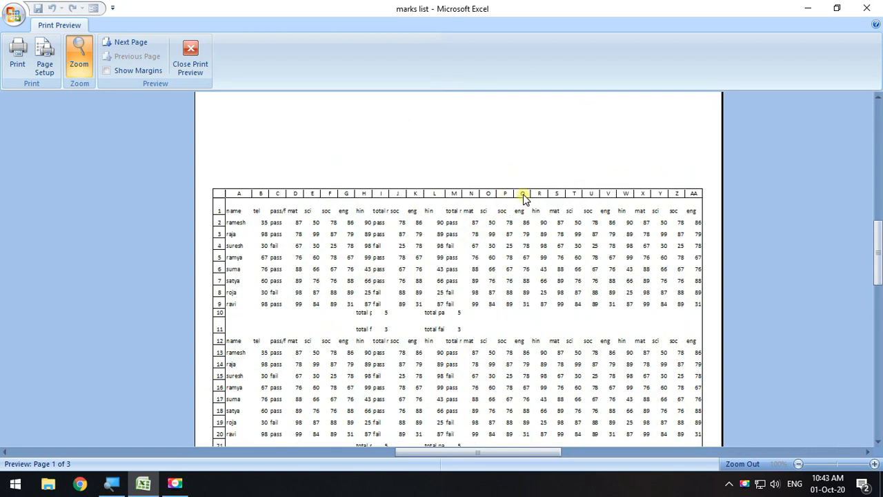
click(504, 240)
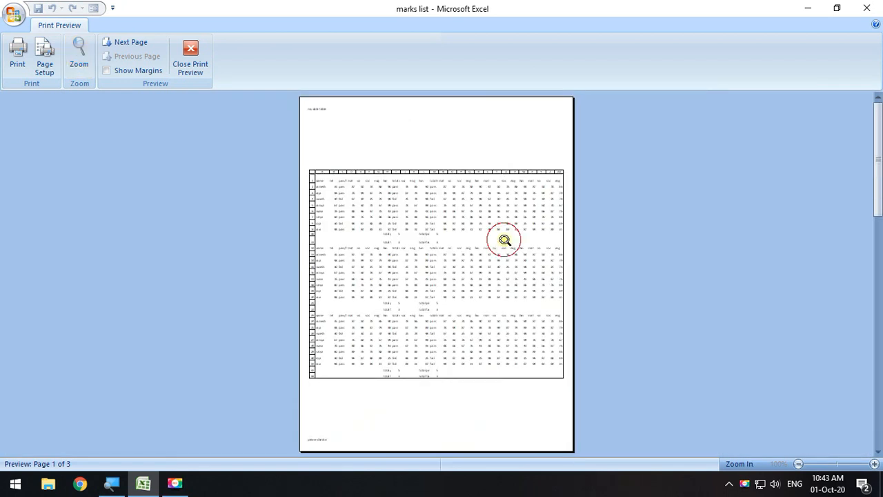
click(453, 222)
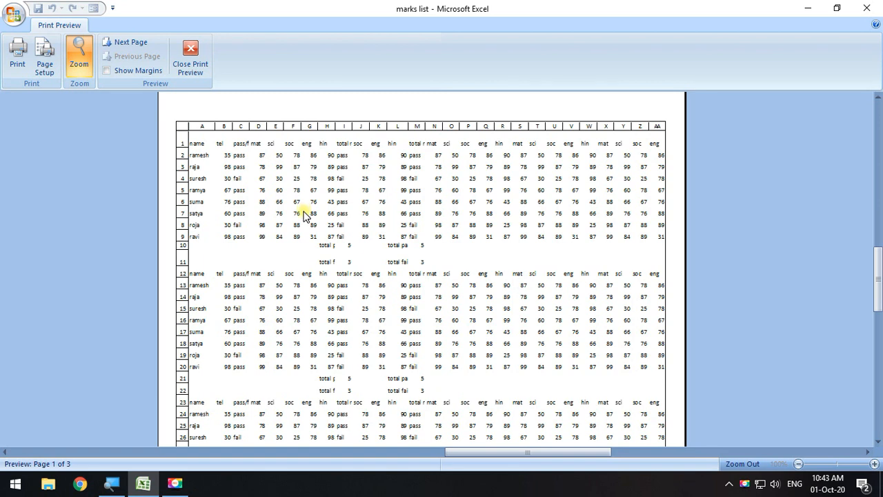
click(192, 69)
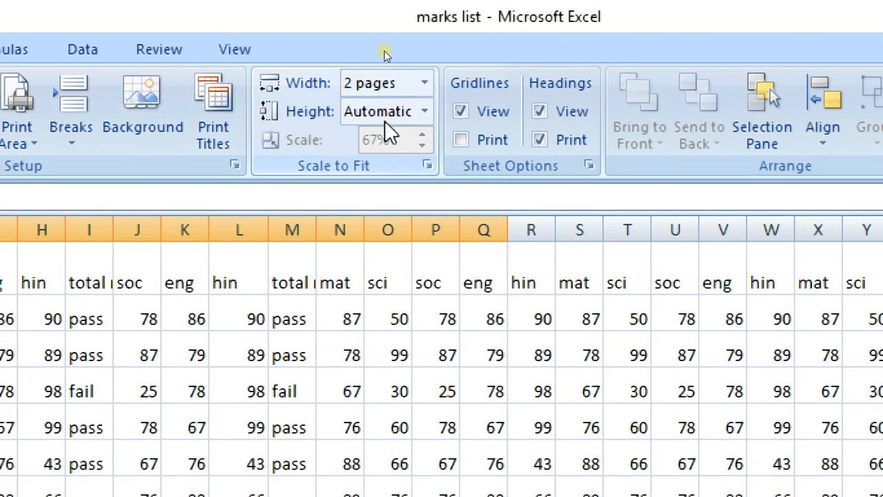
Try fitting the printout's width to 1 page, and return the width to Automatic.
click(425, 83)
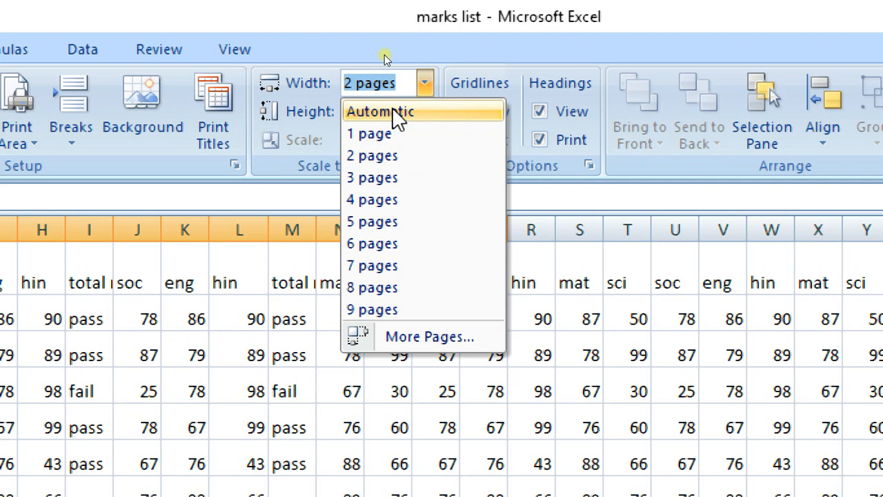
click(399, 114)
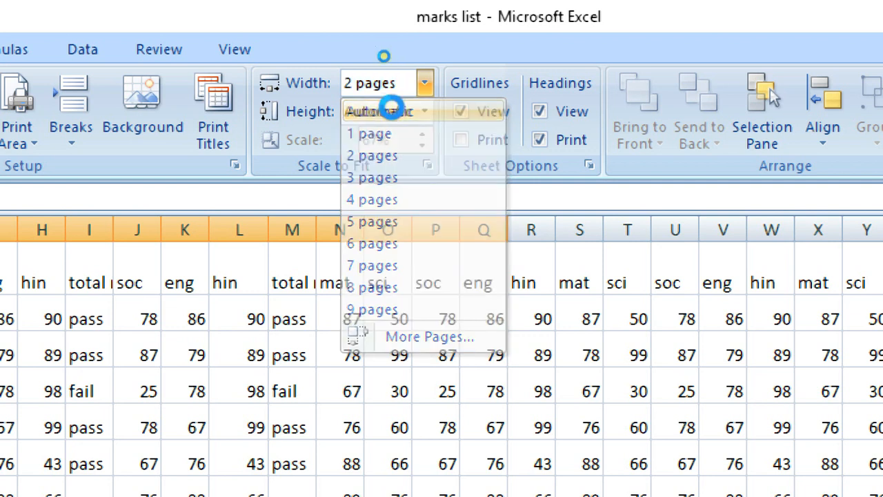
click(424, 84)
click(388, 136)
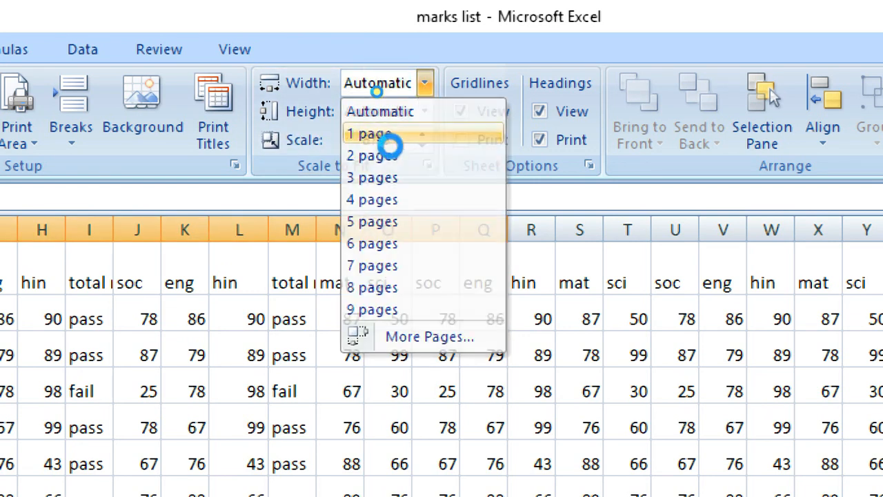
click(425, 83)
click(417, 114)
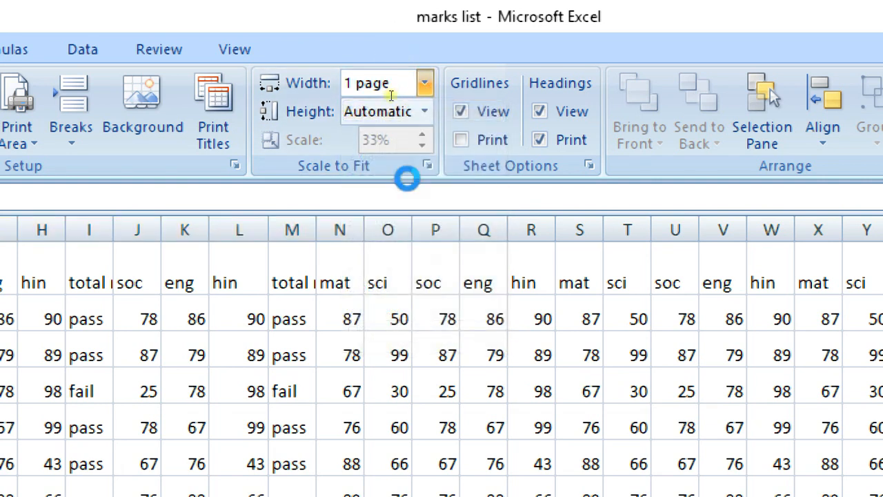
Undo the last two formatting edits, the cleared formats and the cell borders, and redo both.
key(ctrl+z)
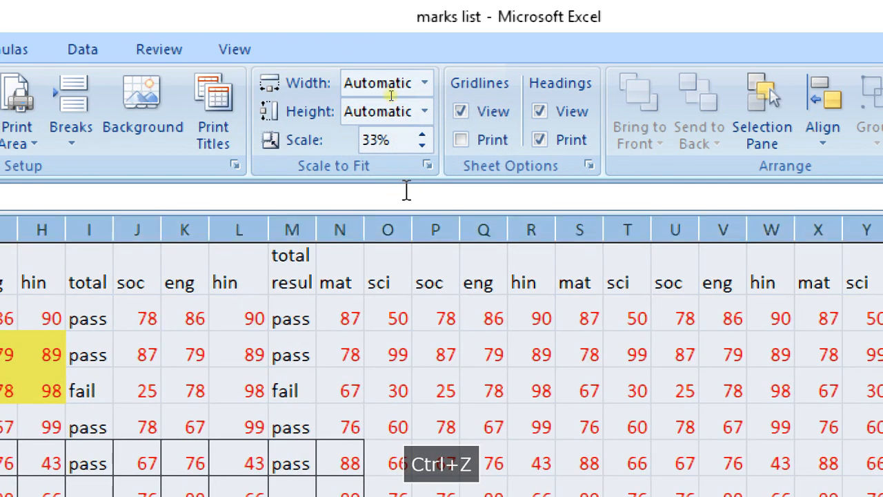
key(ctrl+z)
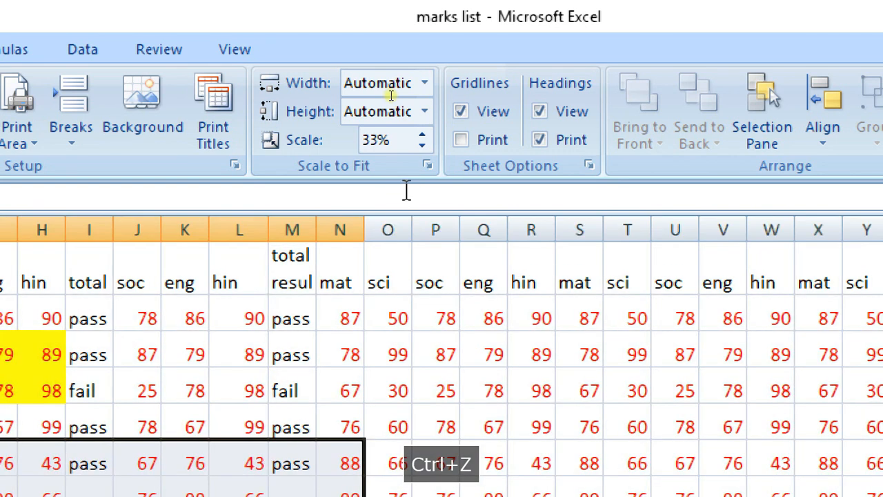
key(ctrl+y)
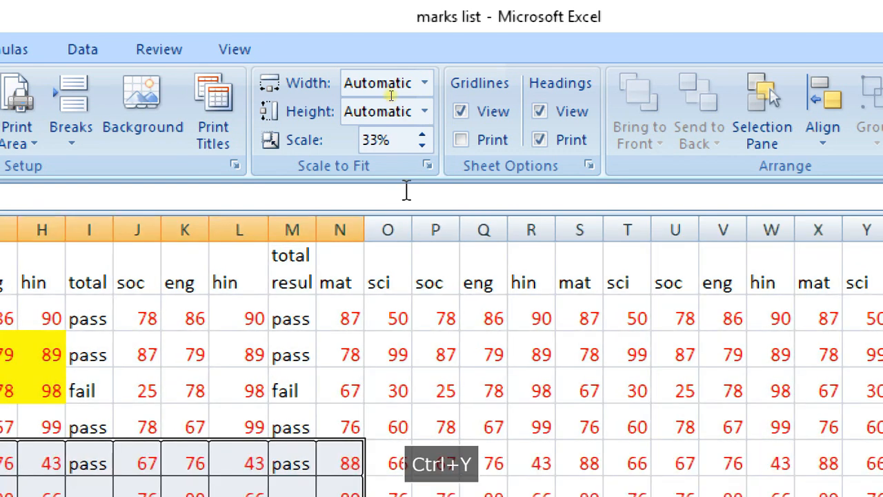
key(ctrl+y)
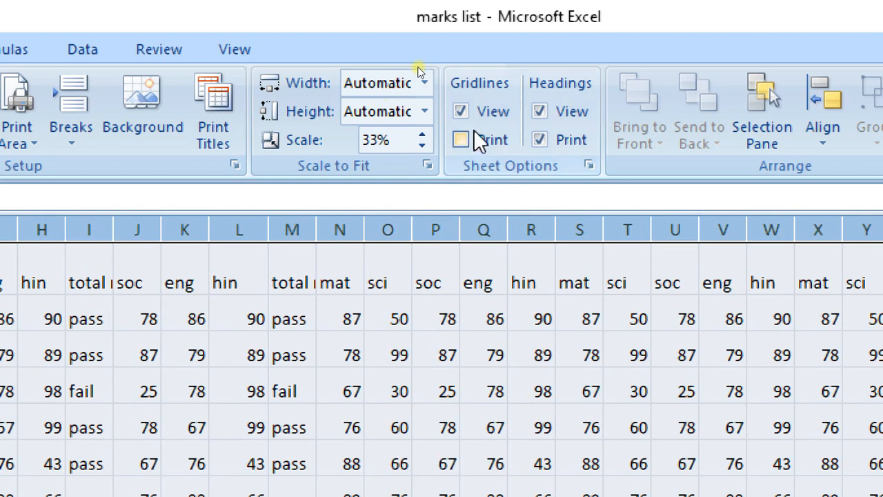
Set the print scale to 100%.
click(392, 143)
click(391, 143)
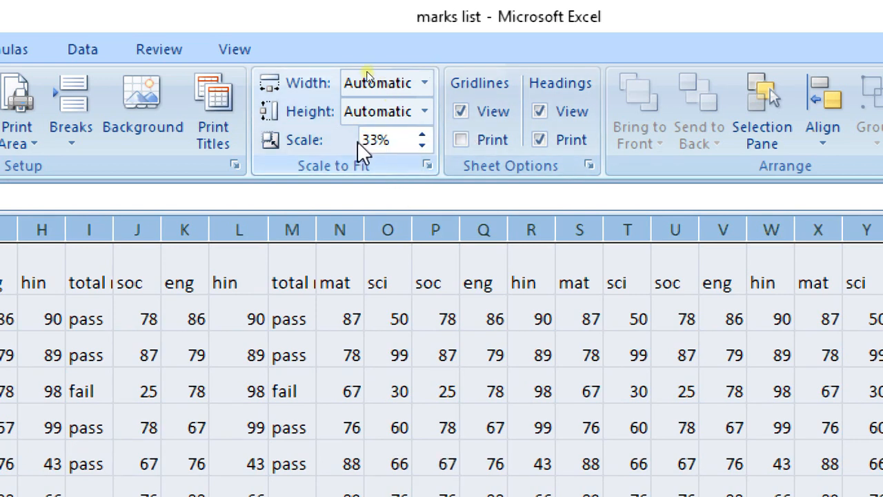
key(Delete)
key(Delete)
key(Delete)
text(100)
click(356, 140)
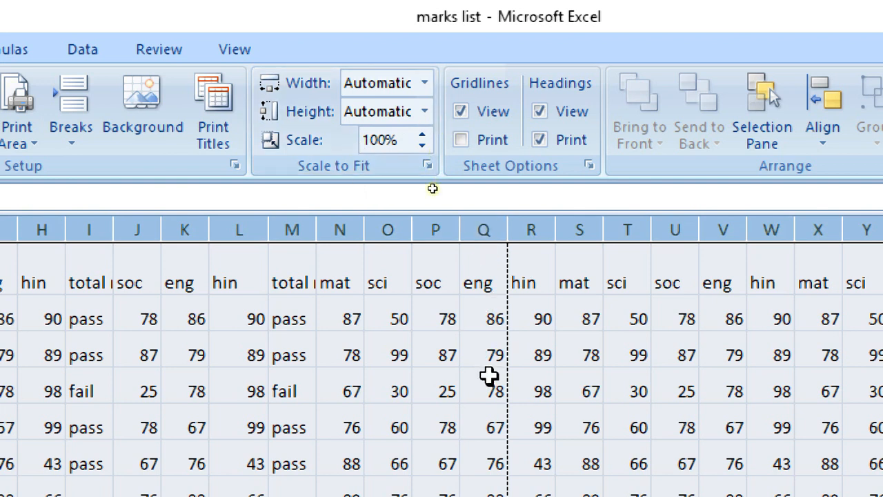
Fit the printout's width to 2 pages and check the sheet for page breaks.
click(426, 84)
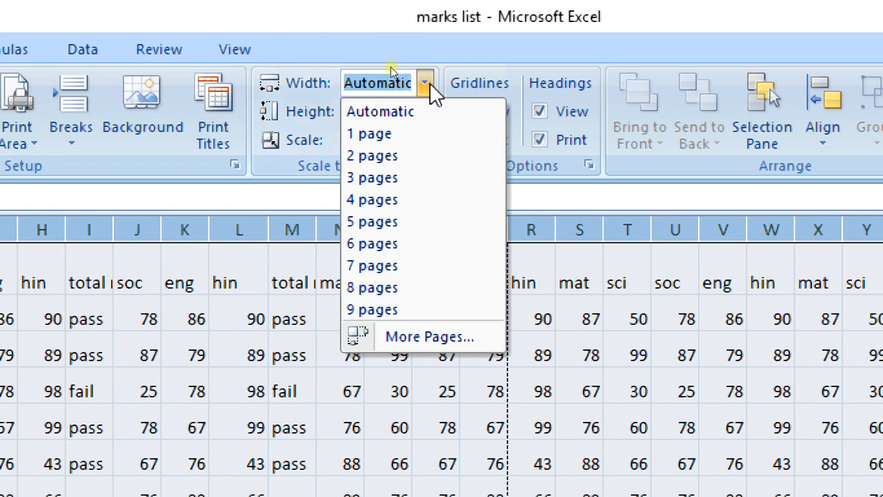
click(434, 35)
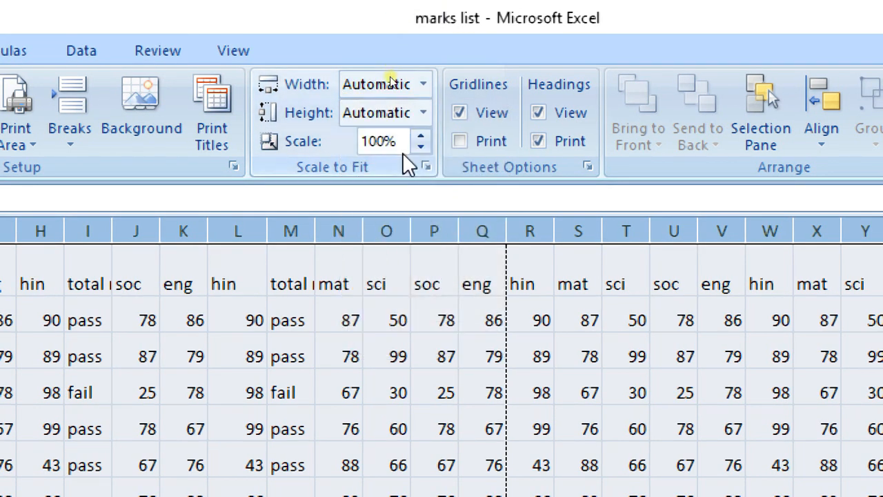
click(423, 85)
click(424, 156)
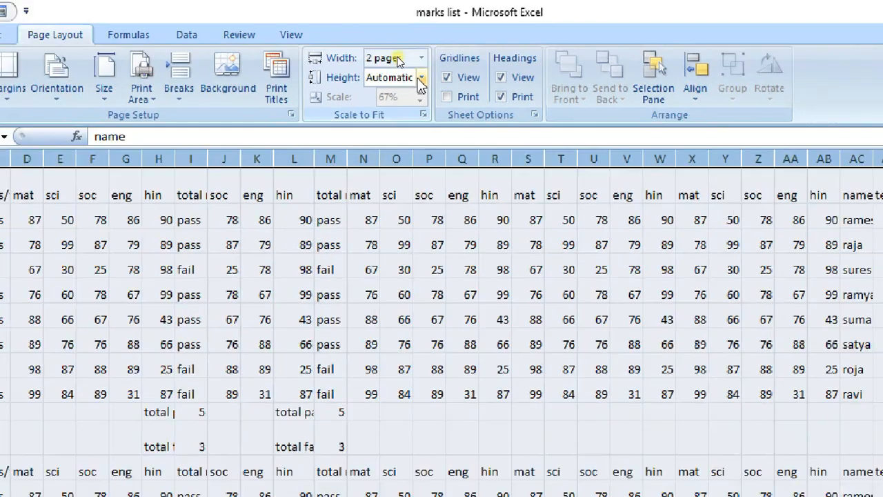
scroll(147, 339, down, 9)
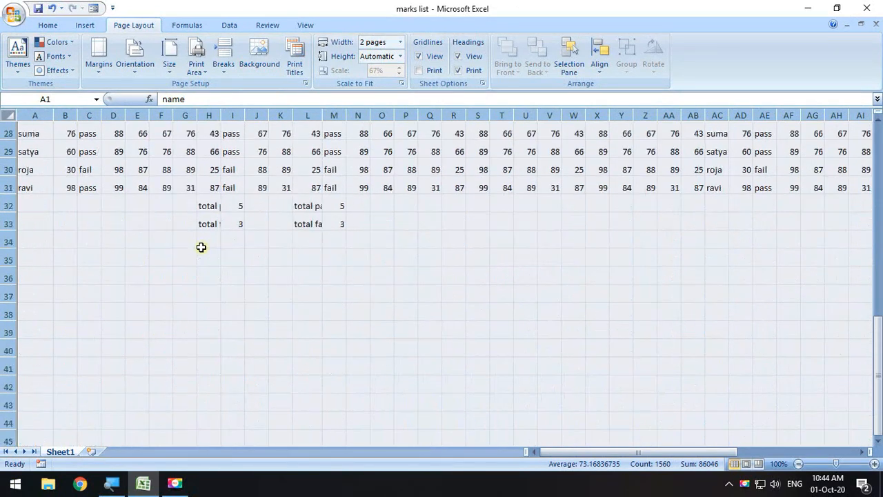
scroll(201, 248, down, 4)
scroll(155, 298, up, 4)
scroll(166, 289, up, 9)
scroll(173, 278, down, 1)
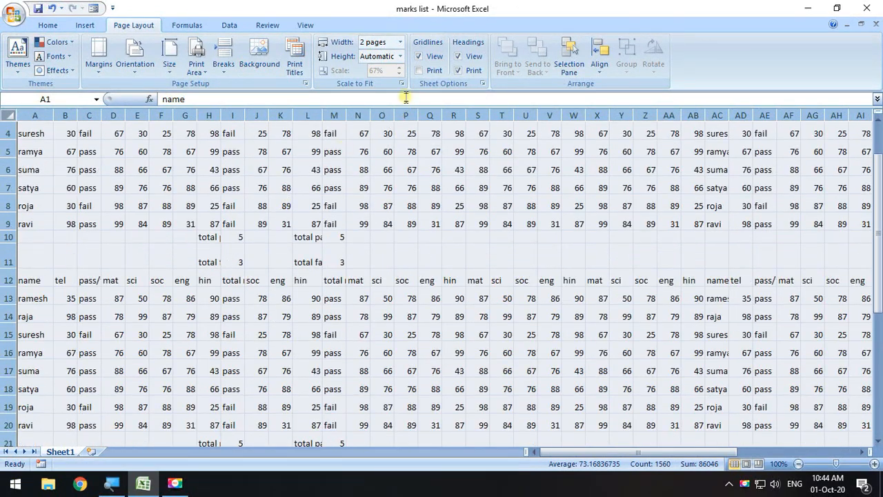
Fit the printout's height to 2 pages, and deselect the sheet by selecting cell K120.
click(400, 58)
click(390, 93)
scroll(111, 277, down, 6)
scroll(109, 279, down, 19)
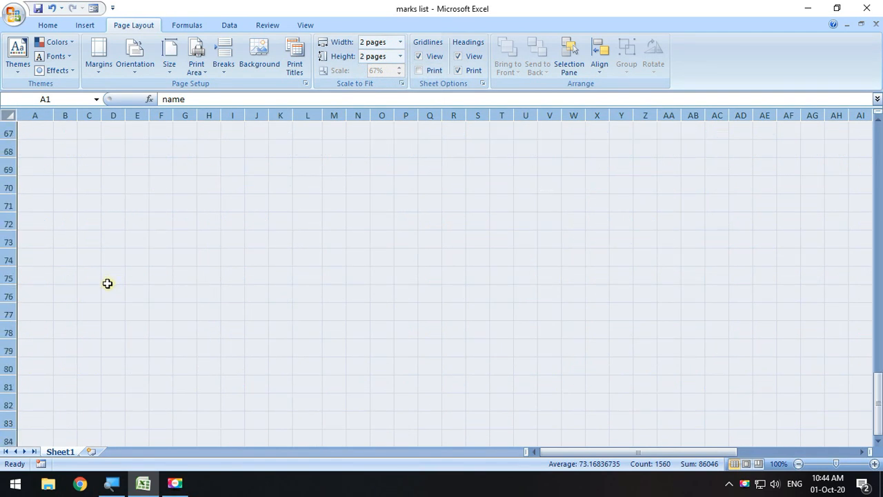
scroll(106, 284, down, 11)
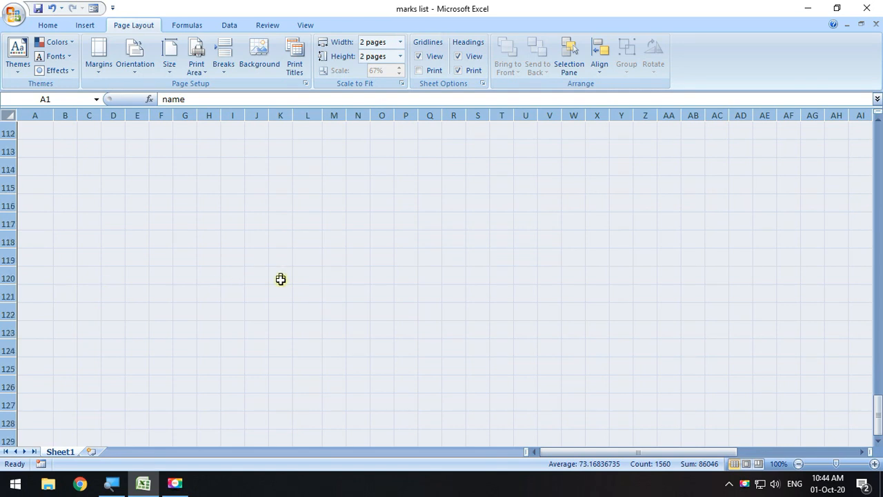
click(280, 278)
scroll(280, 279, down, 3)
scroll(57, 203, up, 8)
Preview the printout with both width and height fitted to 2 pages, and close the preview.
click(14, 14)
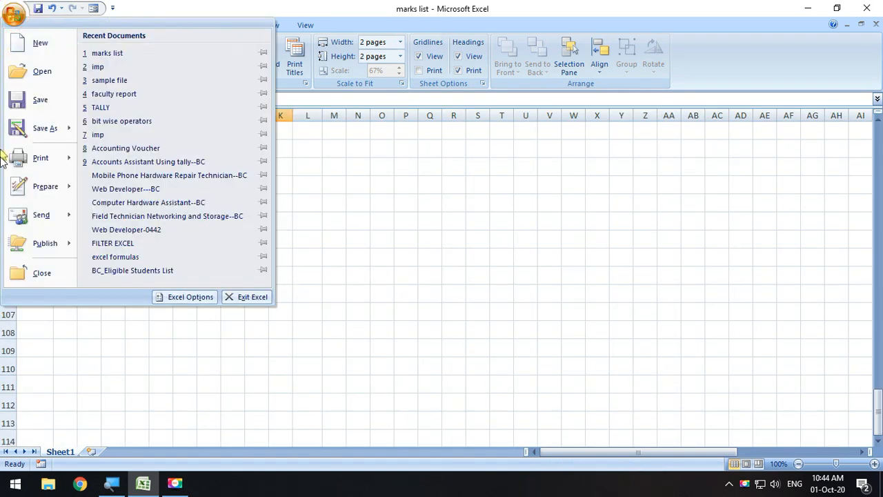
mouse_move(25, 160)
click(134, 140)
click(352, 279)
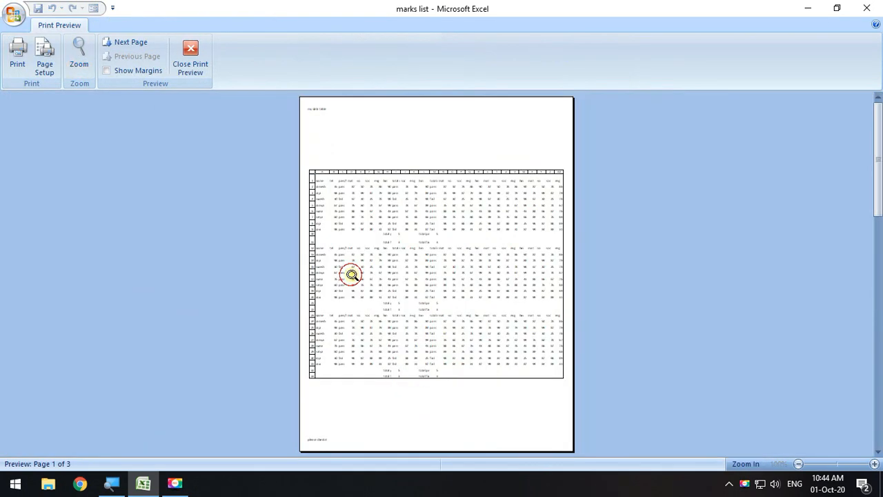
click(196, 58)
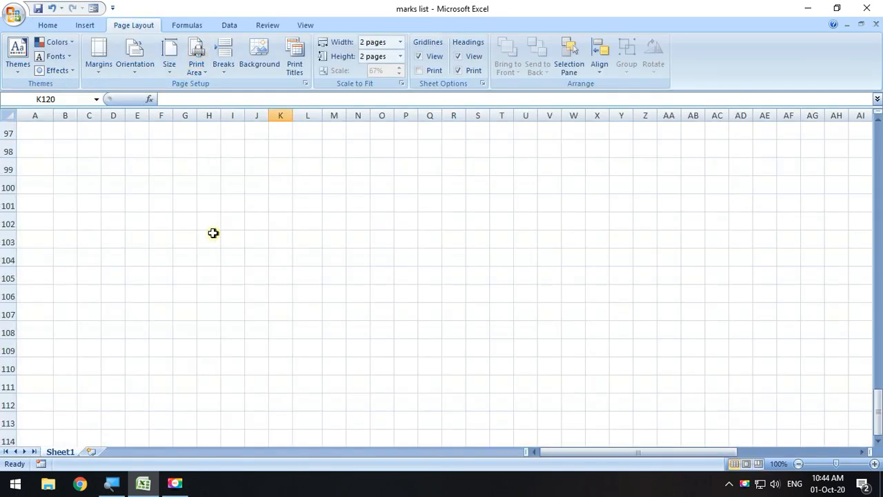
Preview the printout fitted to 2 by 2 pages, examining the first page from header to footer, and close the preview.
scroll(186, 240, up, 20)
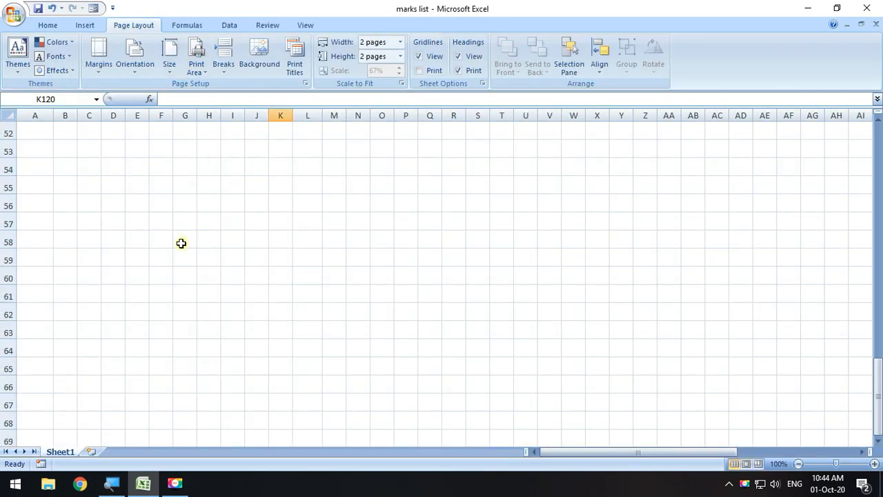
scroll(174, 231, down, 7)
scroll(147, 227, up, 4)
click(14, 15)
mouse_move(39, 159)
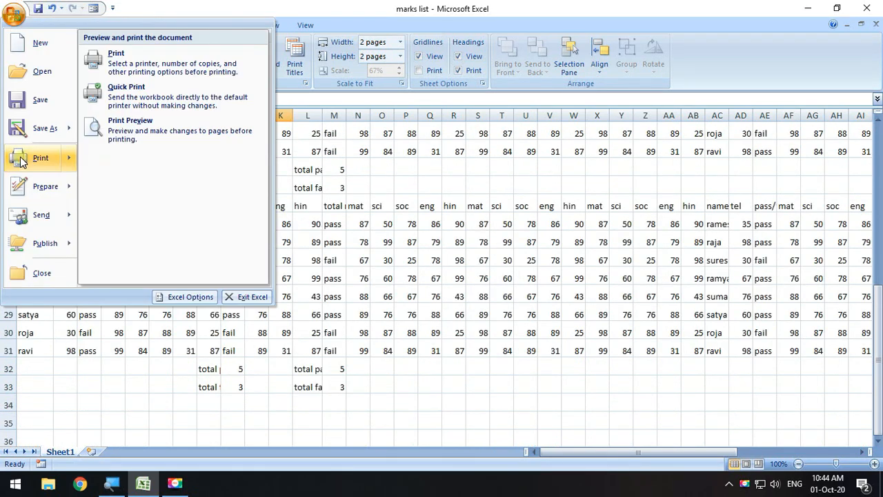
click(94, 131)
click(365, 342)
scroll(328, 393, up, 10)
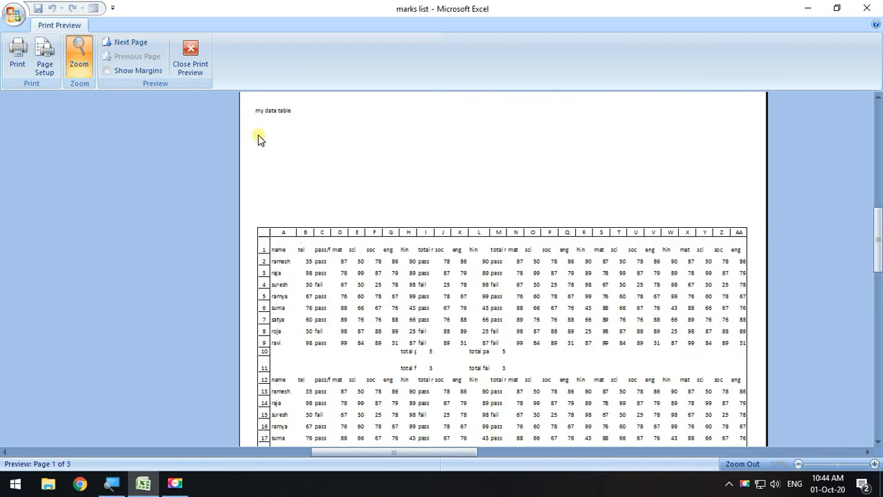
scroll(259, 138, down, 10)
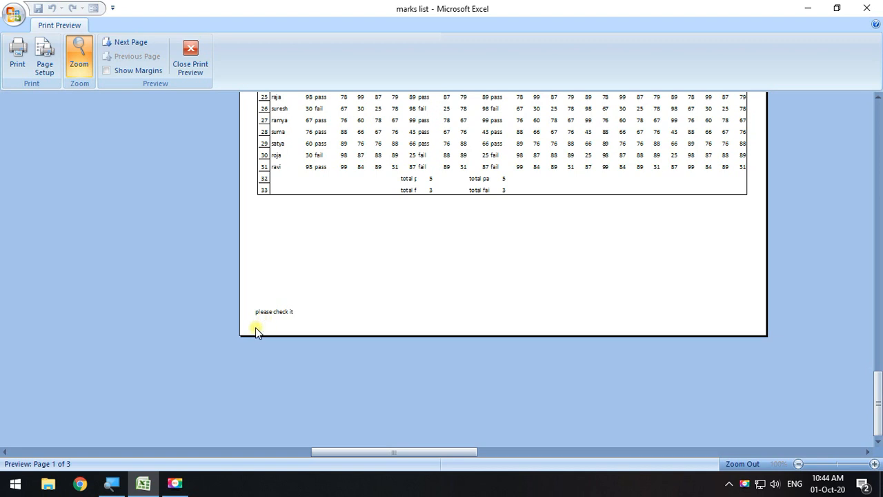
scroll(256, 327, up, 5)
click(190, 55)
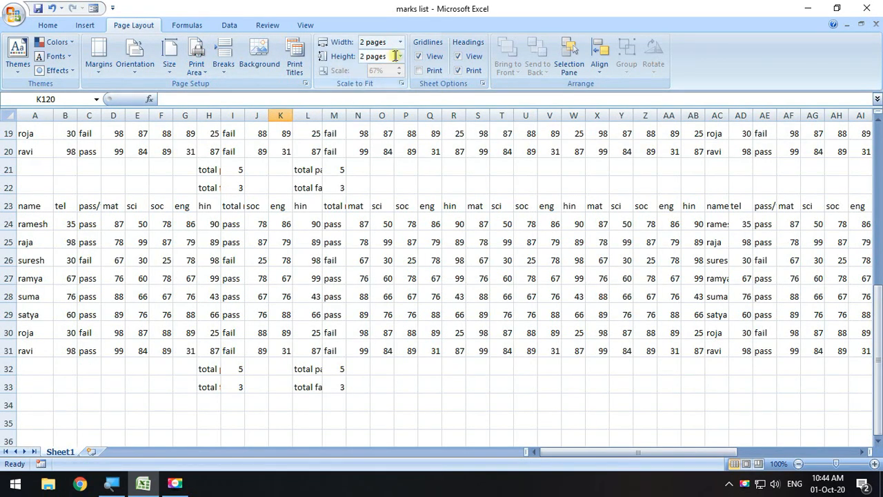
Fit the printout's width to 4 pages.
click(398, 58)
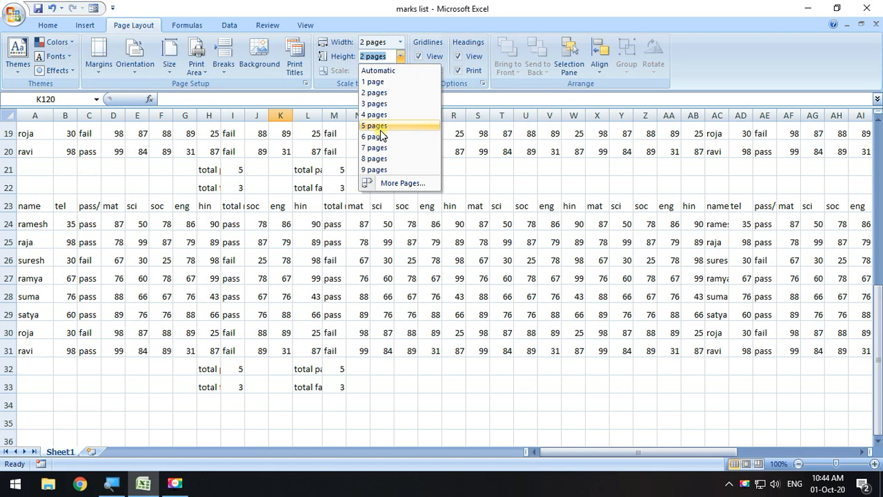
click(399, 57)
click(400, 43)
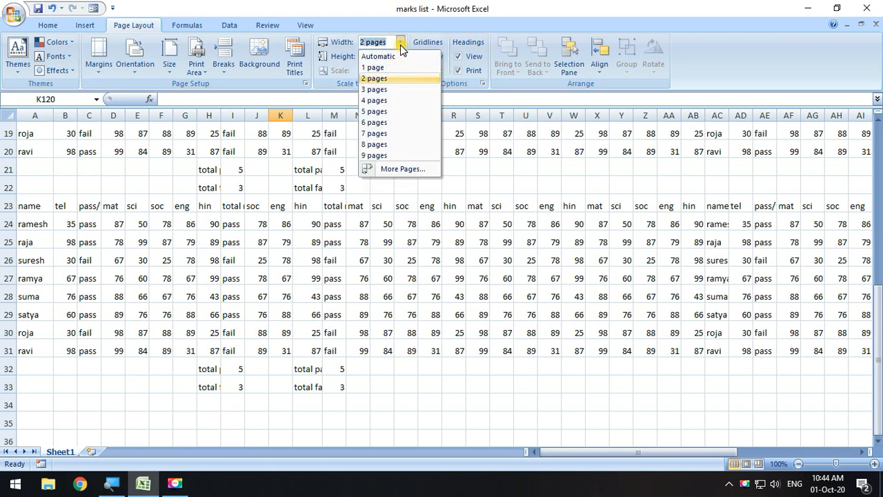
click(383, 102)
Preview the printout with its width fitted to 4 pages, and close the preview.
click(11, 21)
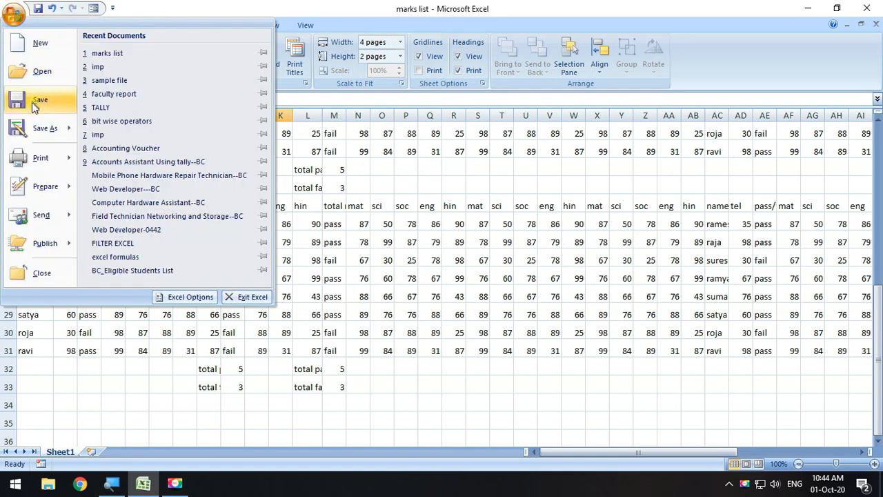
mouse_move(42, 153)
click(121, 133)
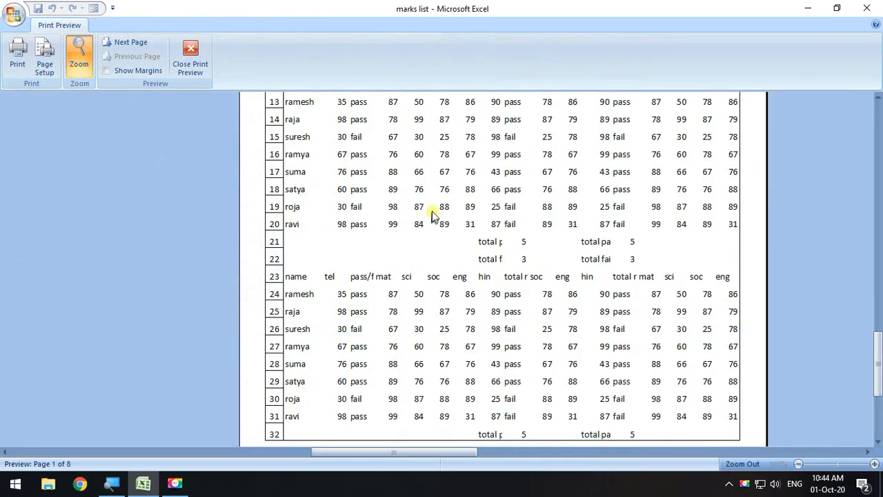
click(434, 208)
click(187, 68)
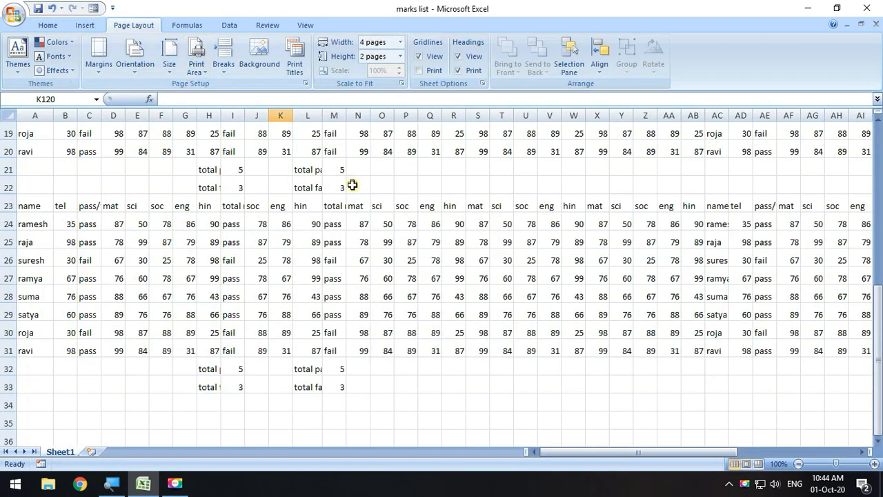
Fit the printout's width to 3 pages.
click(383, 71)
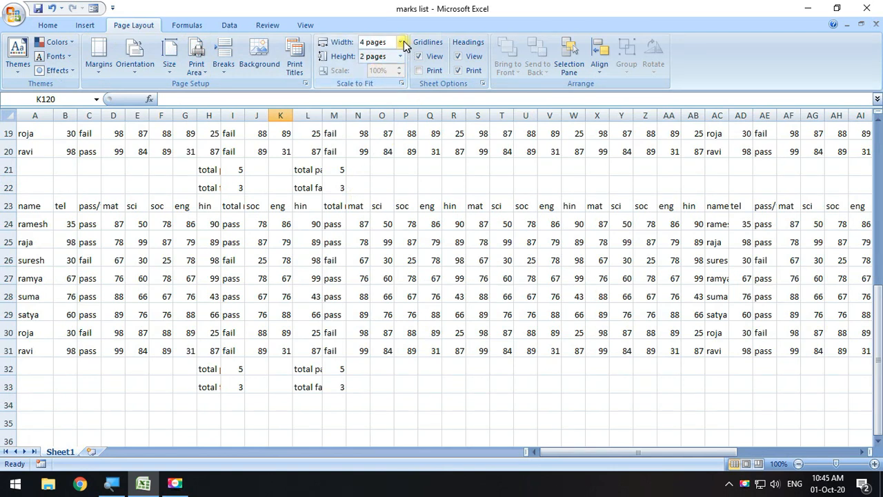
click(400, 42)
click(385, 83)
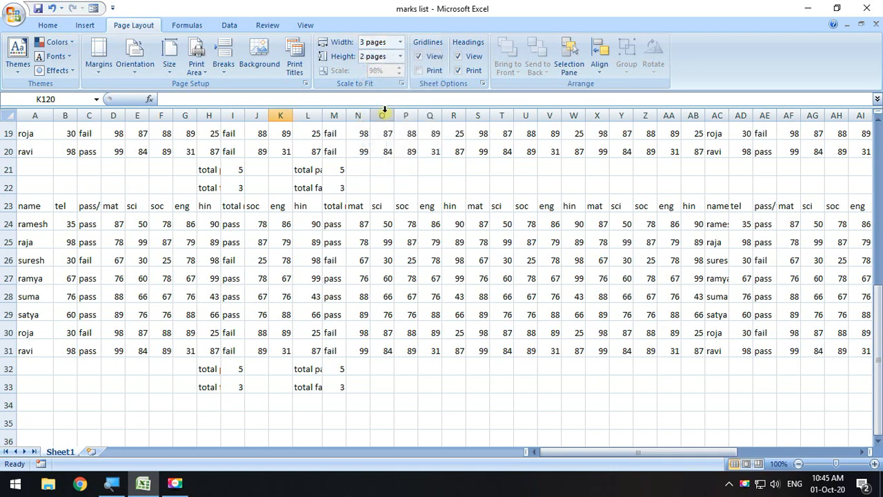
Preview the printout with its width fitted to 3 pages, zooming in on the first page, and close the preview.
click(16, 15)
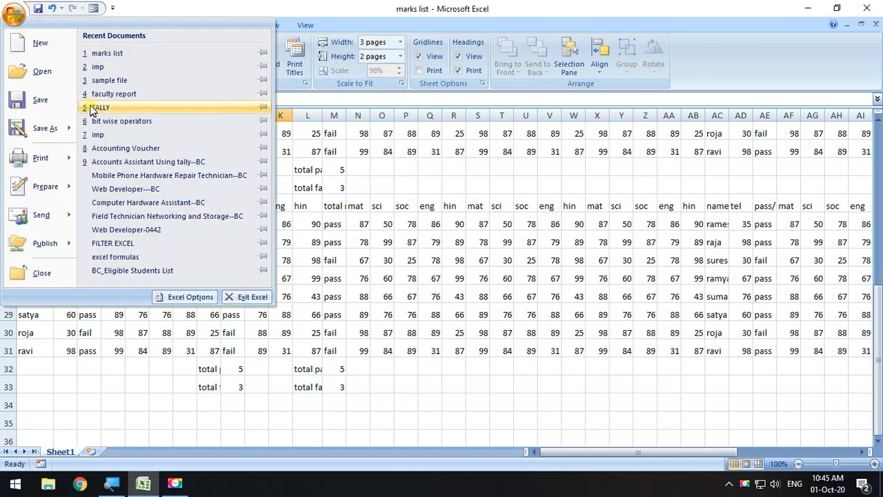
mouse_move(61, 167)
click(124, 138)
click(422, 192)
click(437, 179)
click(543, 138)
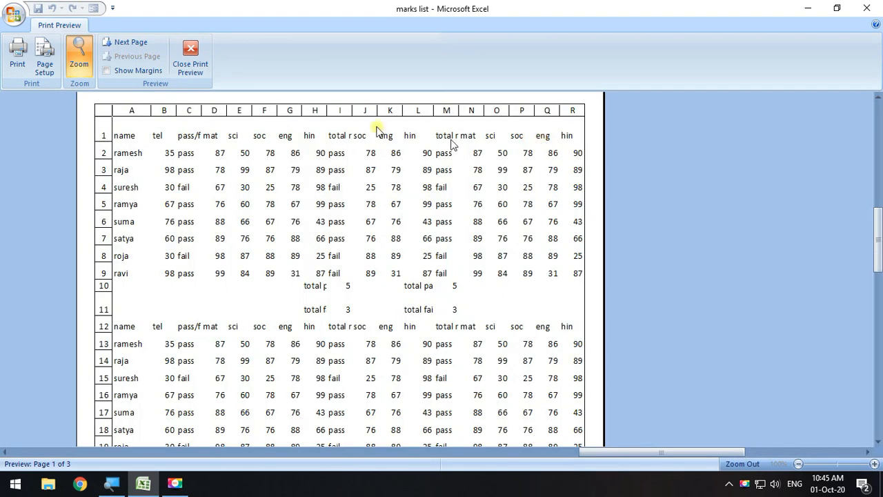
click(190, 63)
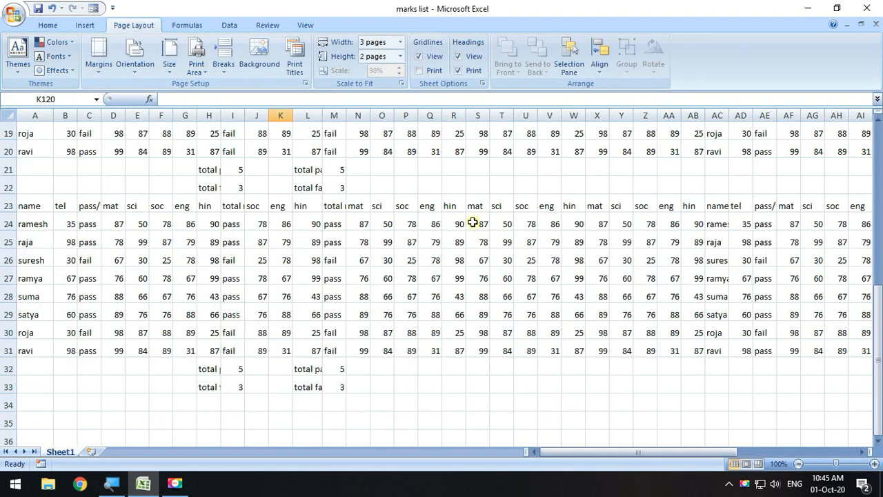
Fit the printout's width to 2 pages, check the whole first page in print preview, and close the preview.
click(401, 42)
click(392, 79)
click(14, 14)
mouse_move(43, 131)
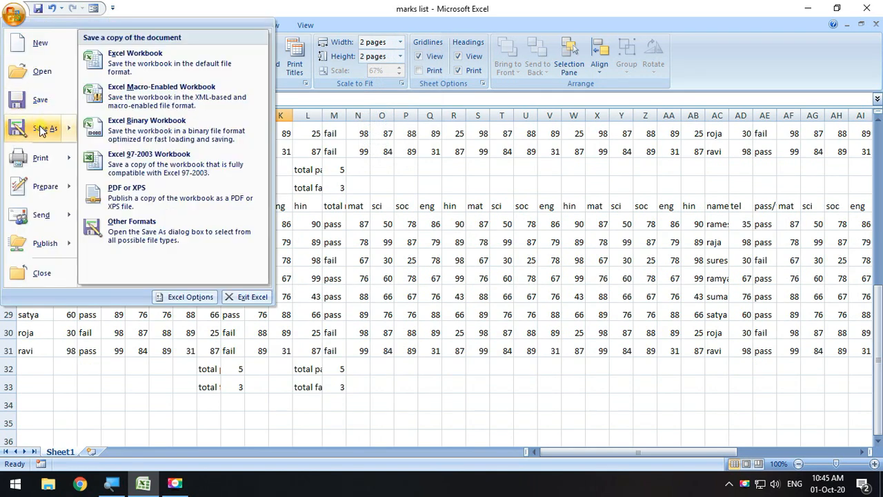
mouse_move(40, 158)
click(124, 133)
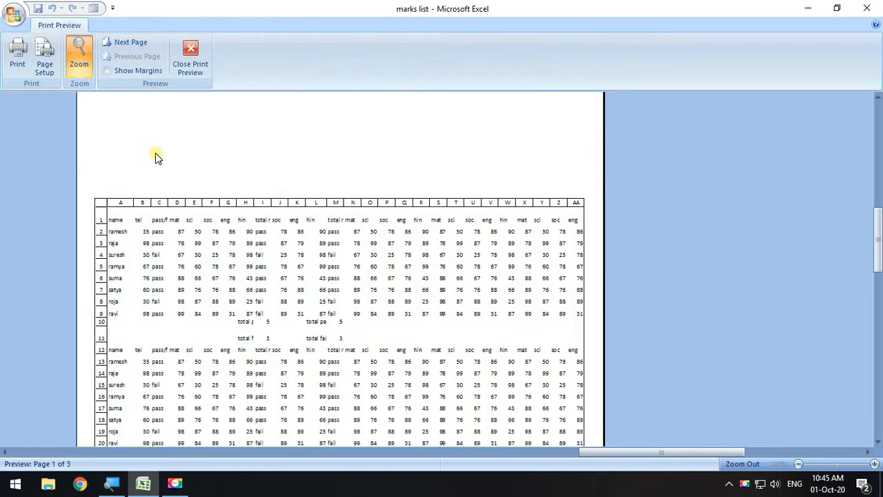
click(523, 227)
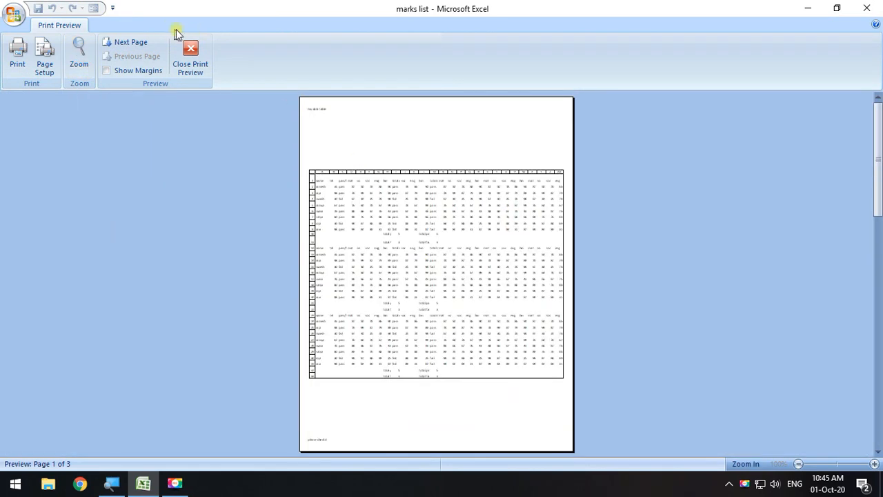
click(190, 55)
Set both the width and the height of the print scaling to Automatic, with cell AL10 selected.
scroll(256, 79, up, 1)
drag(625, 452, 849, 452)
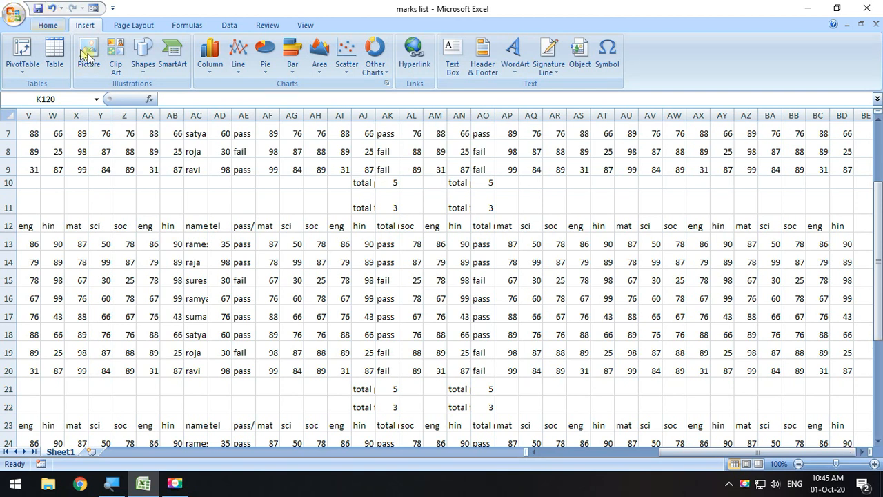
click(131, 26)
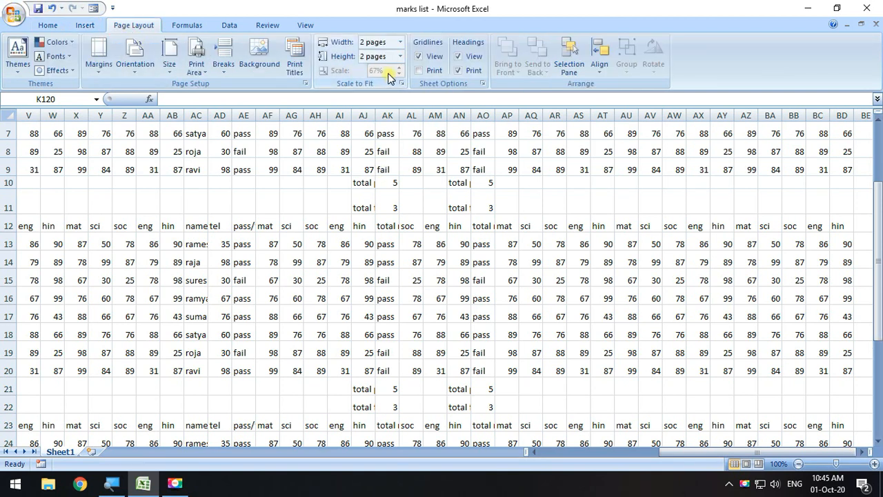
click(418, 181)
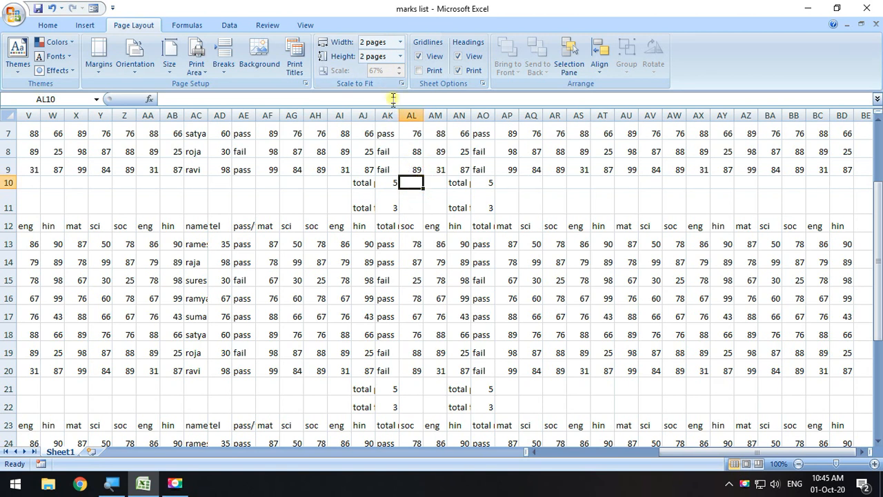
click(399, 42)
click(389, 63)
click(399, 55)
click(380, 67)
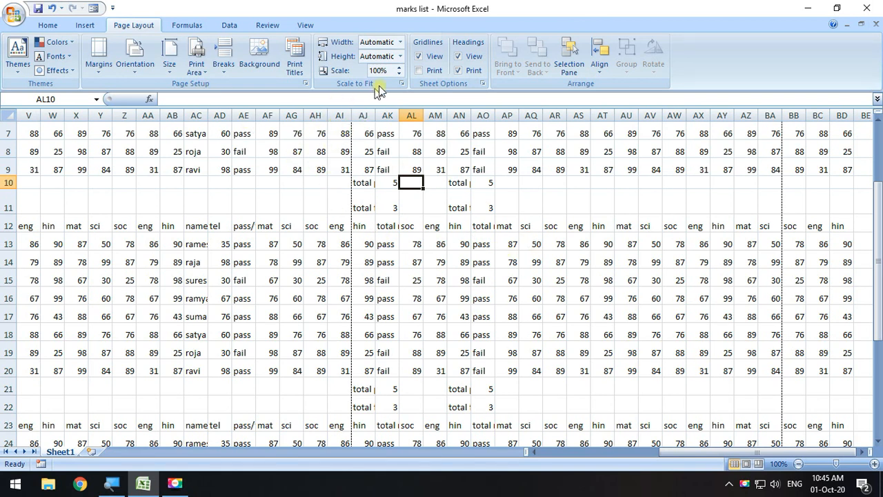
Lower the print scale to 75%, and raise it to 120%.
click(399, 74)
click(399, 74)
click(399, 74)
click(399, 74)
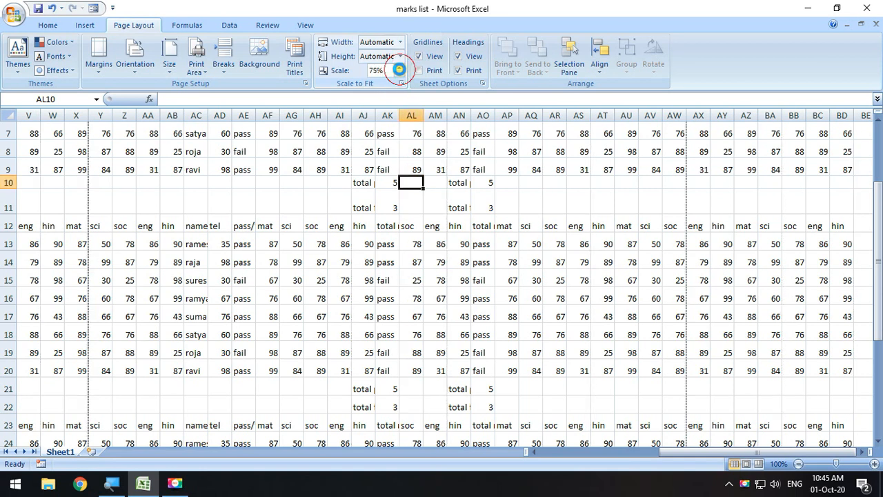
click(399, 68)
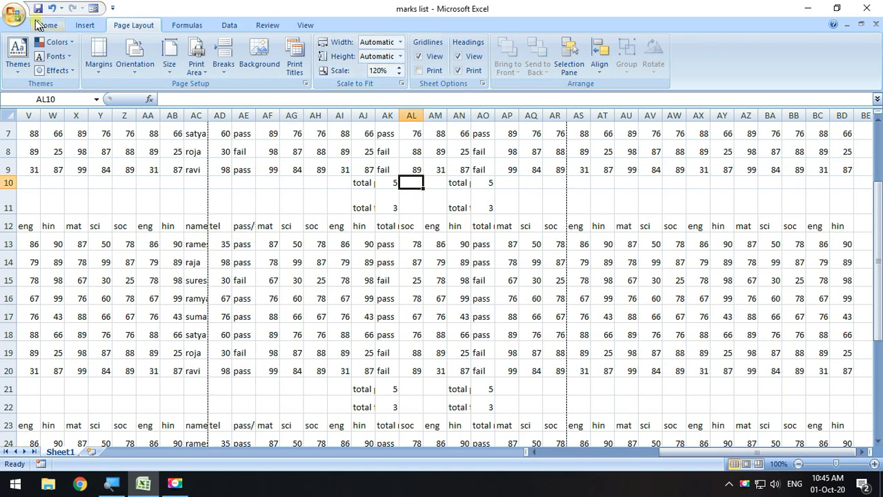
Preview the printout at 120% scale, zooming in and out on the first page, and close the preview.
click(14, 15)
click(142, 141)
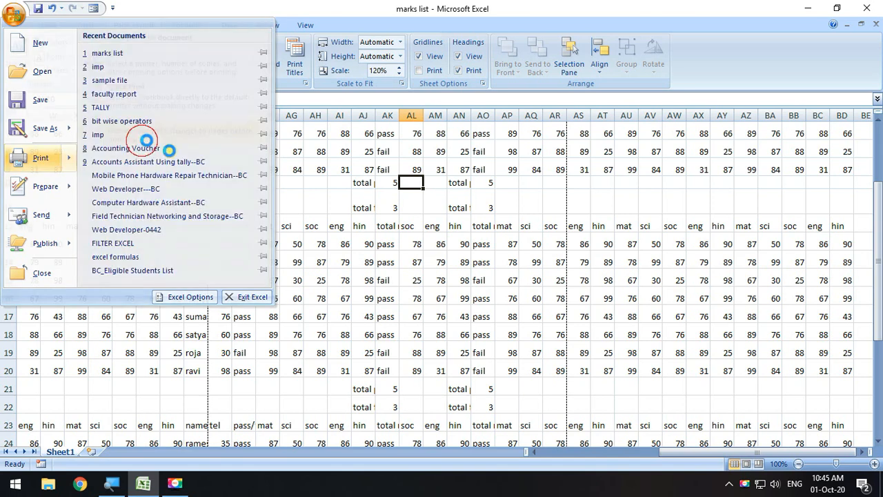
click(409, 219)
click(409, 219)
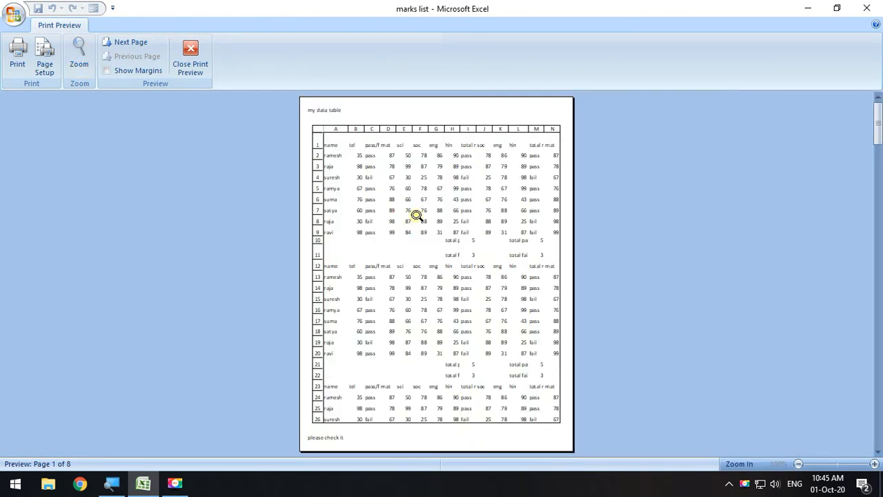
click(417, 215)
click(192, 58)
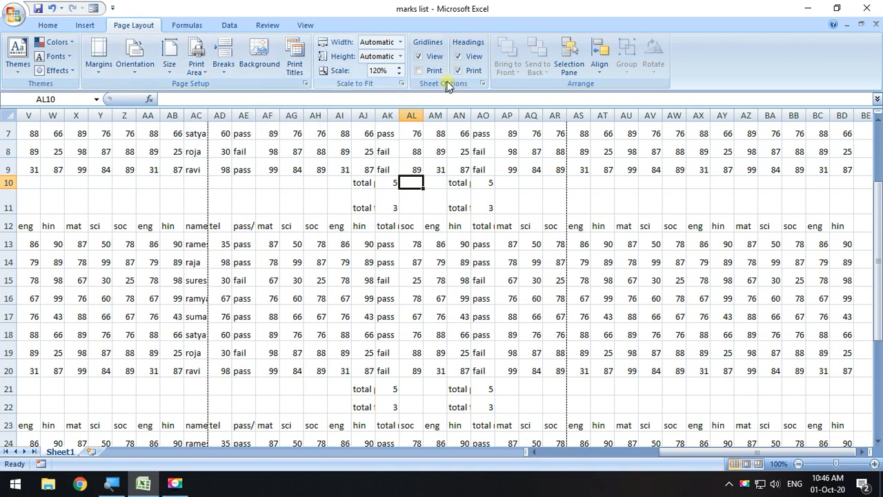
Review the sheet options in the Page Setup dialog, and close the dialog without changing any settings.
click(483, 83)
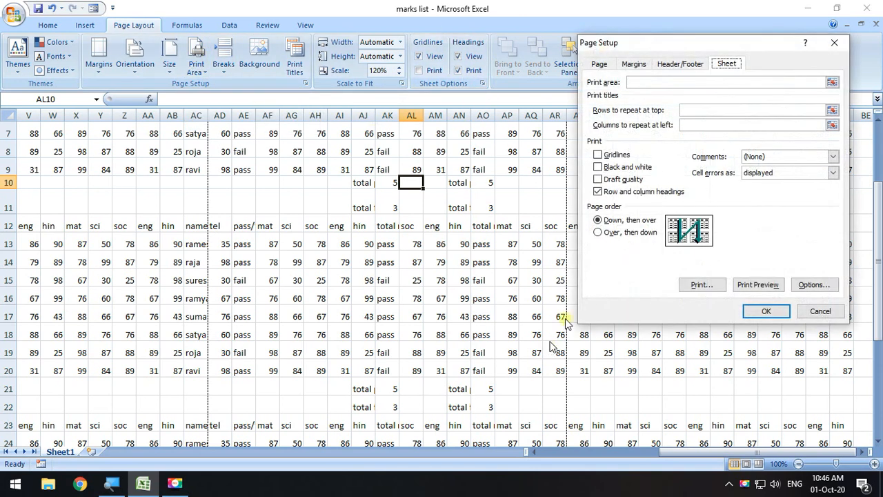
drag(663, 50, 405, 58)
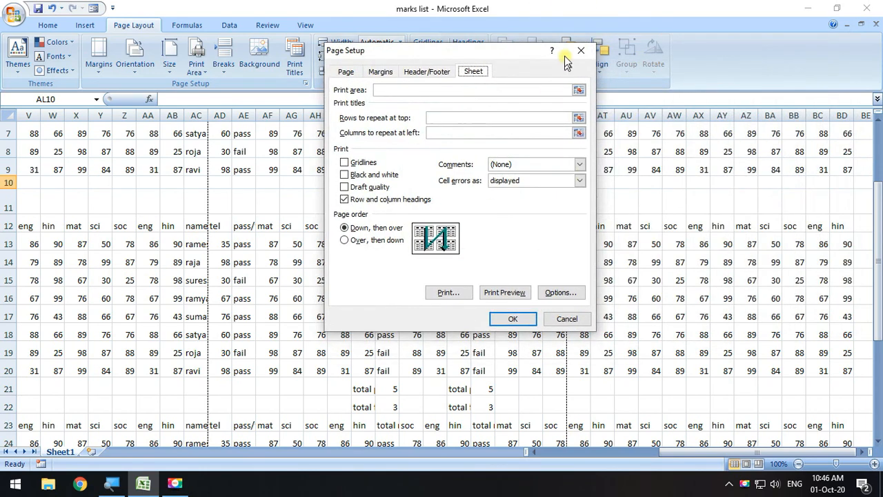
click(575, 51)
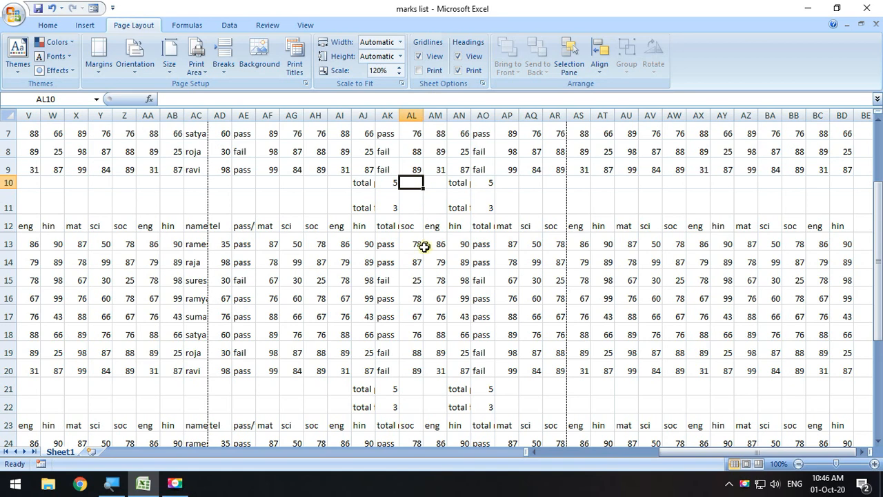
Select the empty range AF38:AN43, and switch the on-screen gridlines and then the row and column headings off and back on.
scroll(375, 282, down, 9)
drag(276, 205, 450, 288)
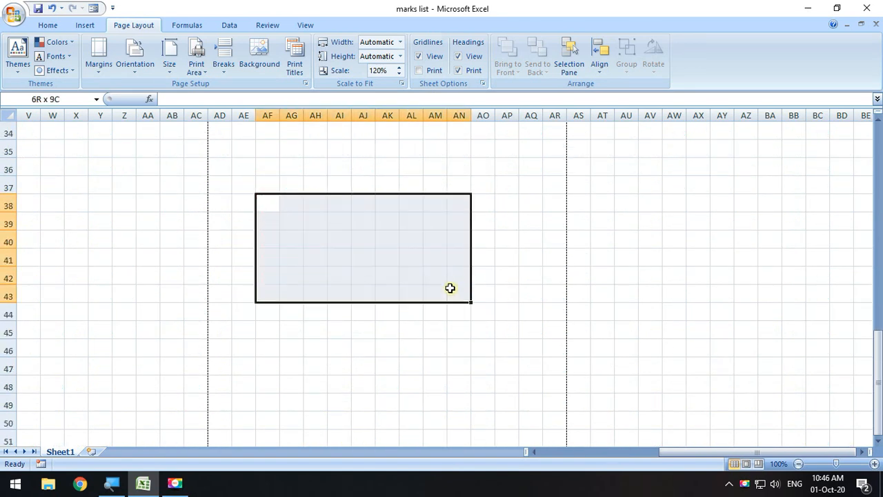
click(419, 56)
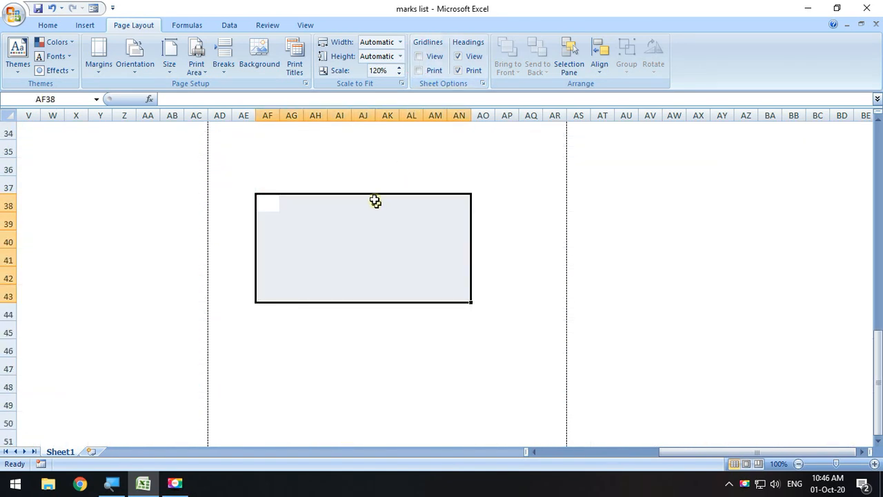
click(419, 56)
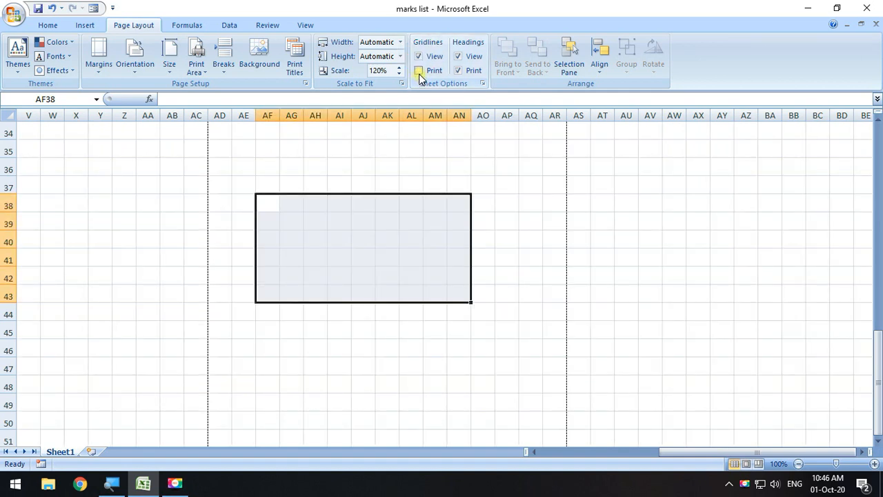
click(418, 71)
click(458, 56)
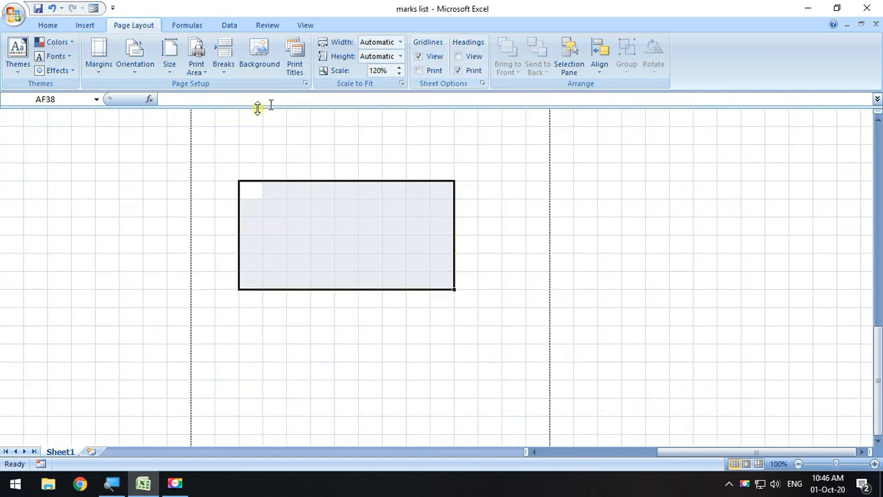
click(458, 56)
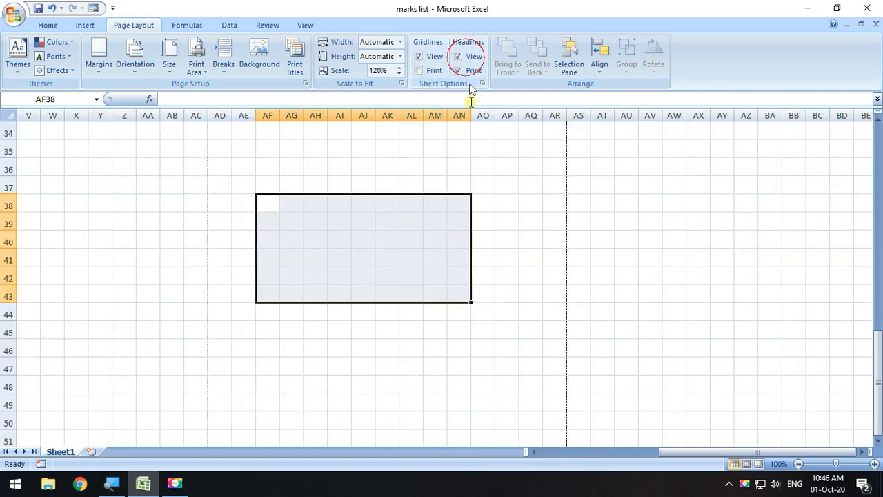
Toggle the print options for gridlines and headings, leaving both gridlines and headings switched off for printing.
click(458, 70)
click(461, 74)
click(421, 71)
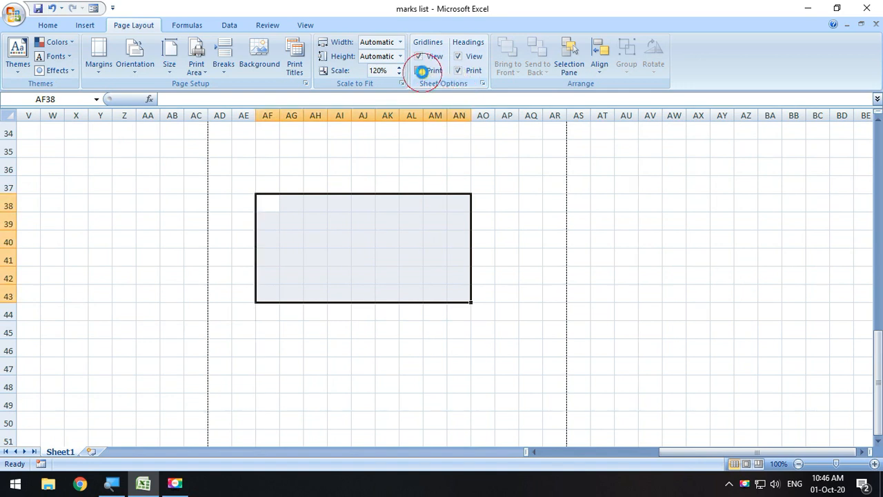
click(420, 71)
click(459, 72)
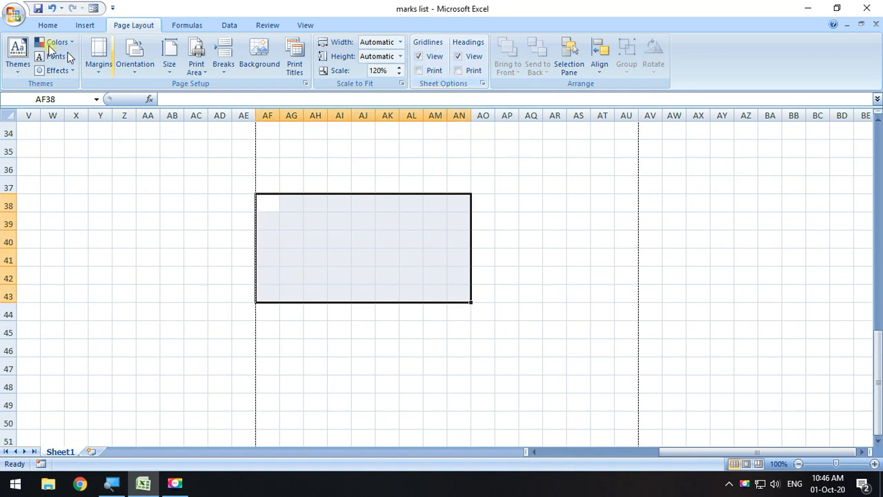
Check the printout in print preview, review the Page Setup sheet options without changing them, and close the preview.
click(27, 25)
mouse_move(31, 158)
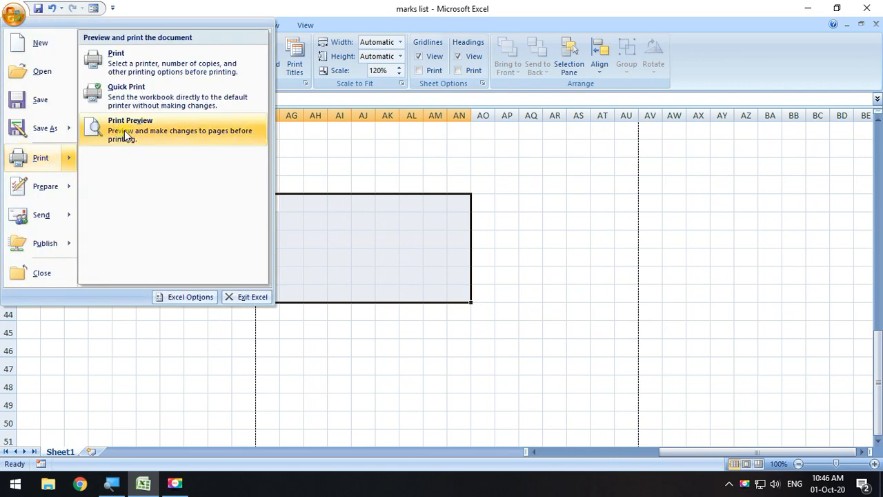
click(227, 189)
click(44, 64)
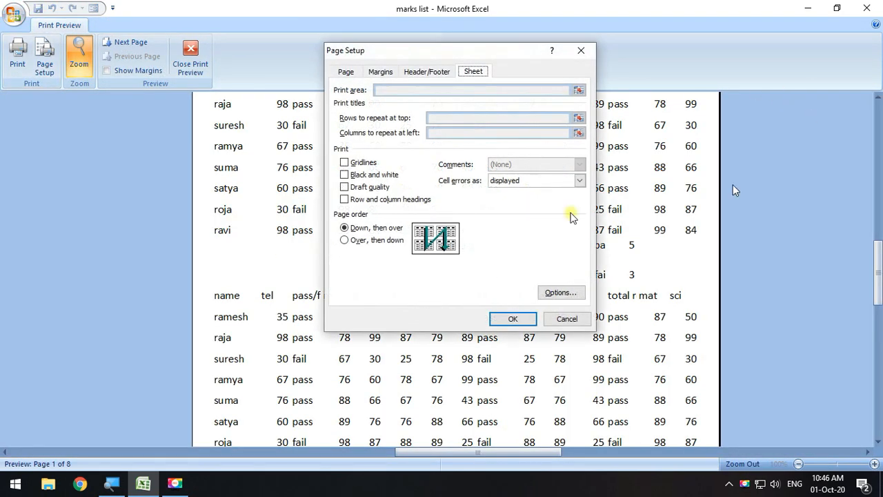
click(582, 51)
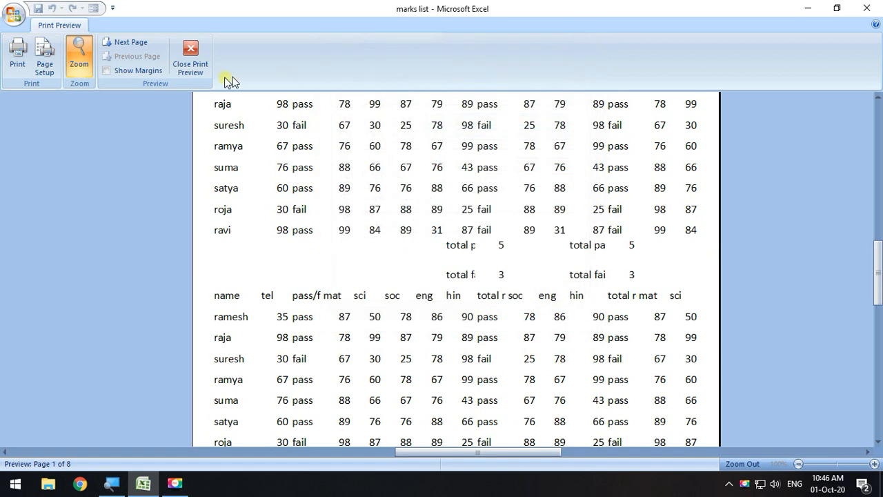
click(190, 60)
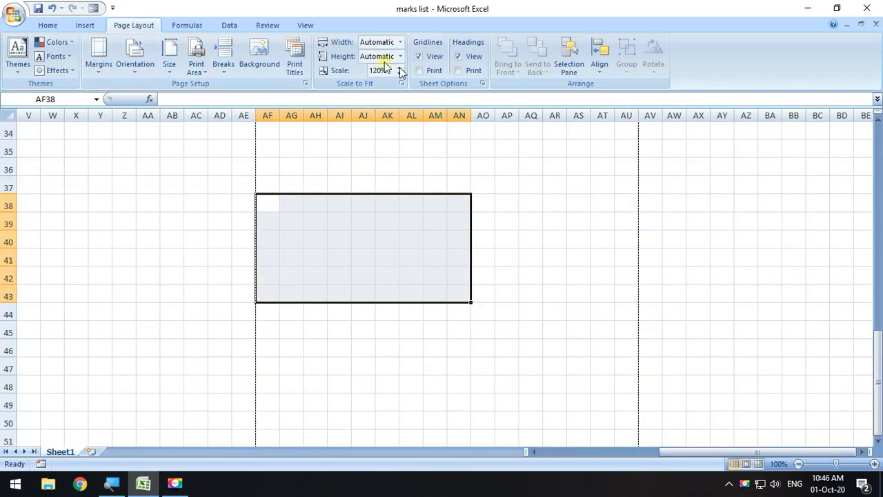
Insert the picture 06-gettyimages-460682111_resized from the sample pictures folder, with cell AQ40 below the marks tables selected.
click(529, 237)
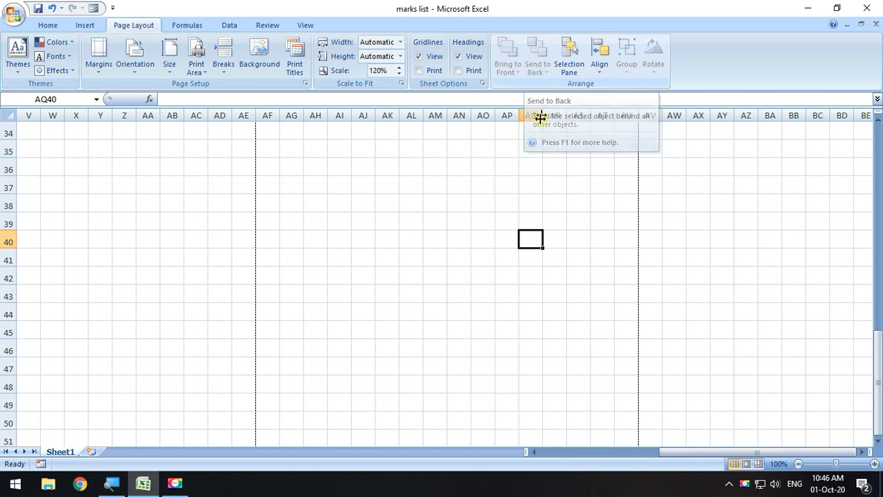
scroll(518, 145, up, 8)
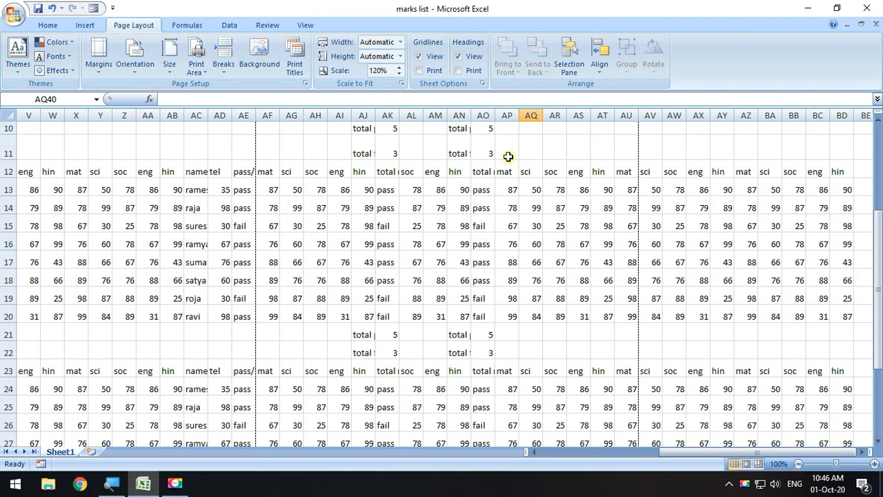
scroll(490, 236, down, 2)
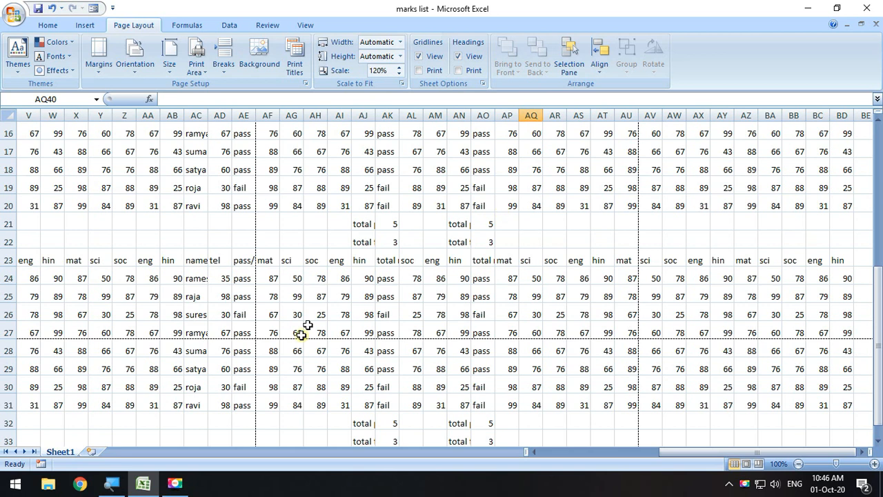
scroll(254, 318, down, 1)
scroll(519, 138, down, 3)
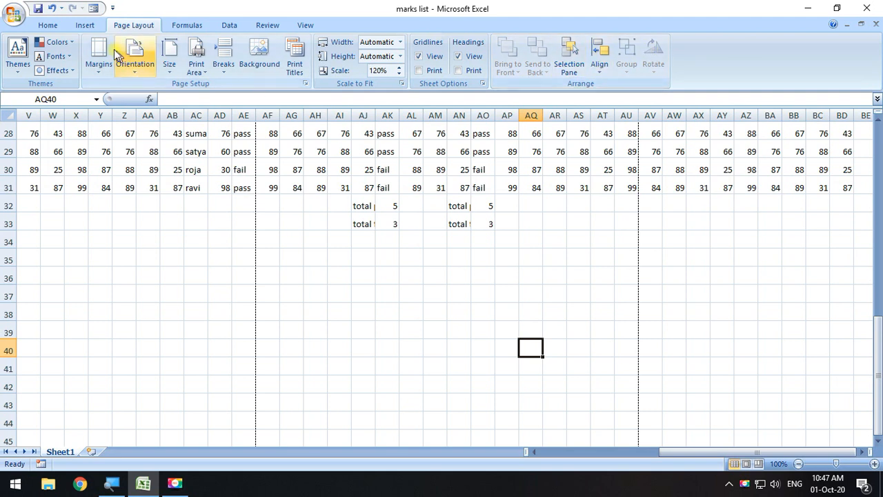
click(84, 25)
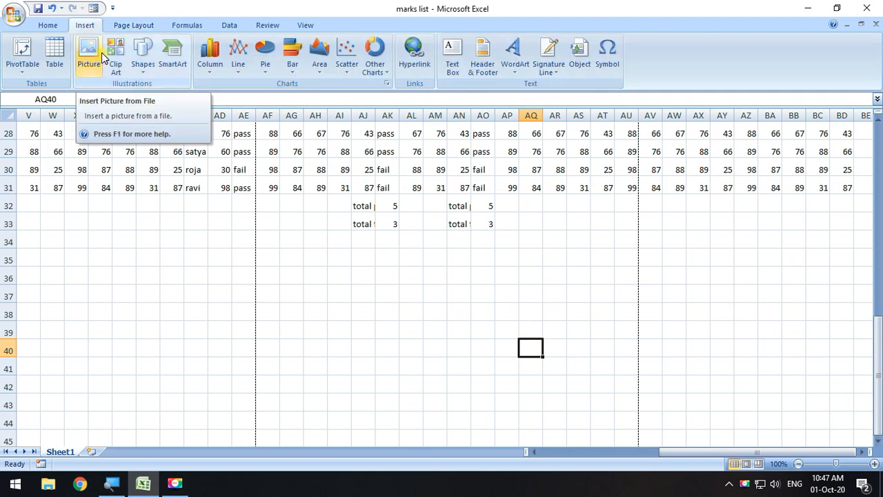
click(102, 54)
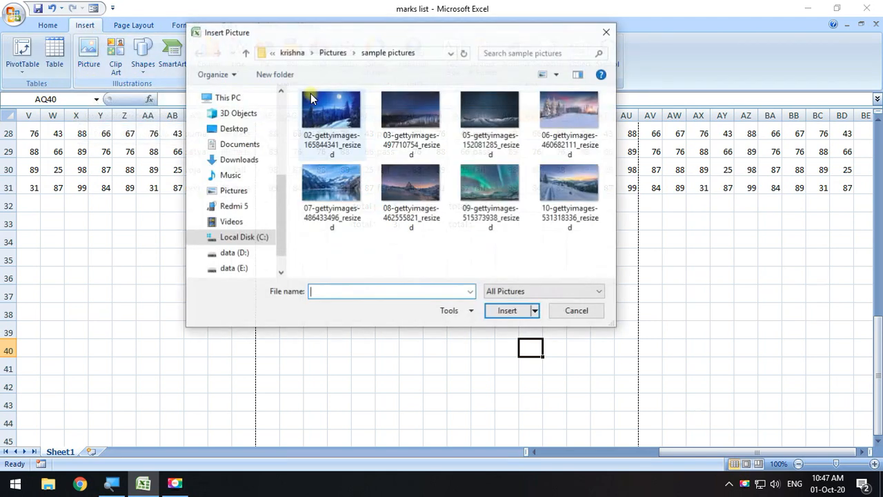
click(554, 118)
click(511, 310)
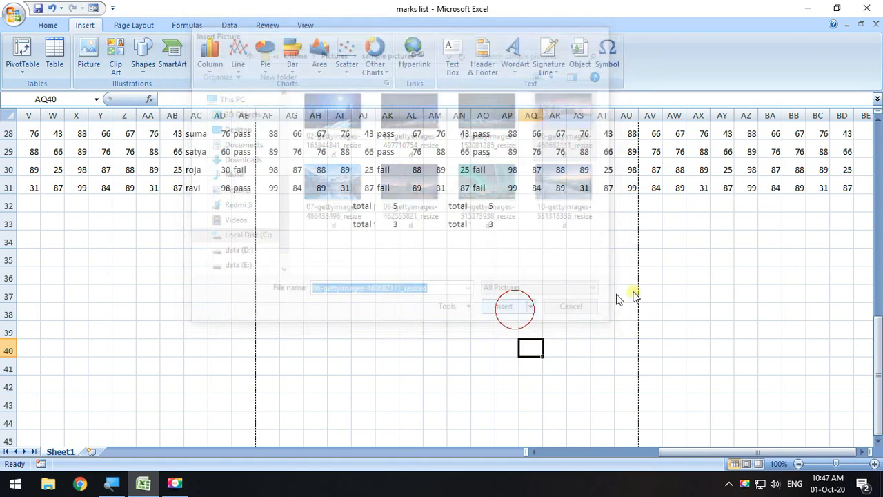
Shrink the oversized picture to about 2.91" high by 4.65" wide and place it just below row 31.
drag(639, 388, 251, 189)
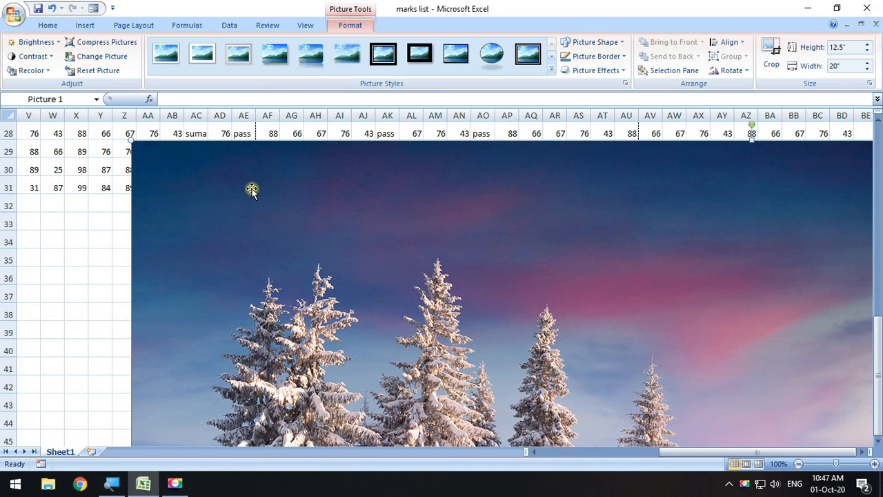
click(119, 223)
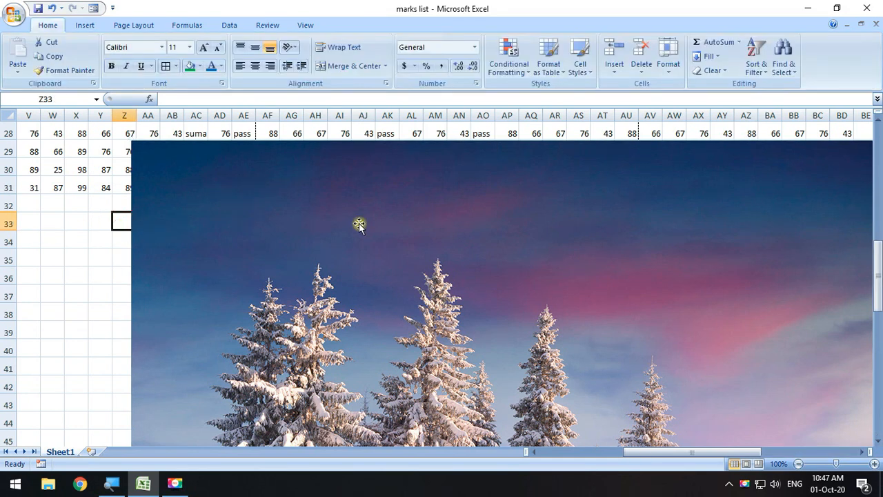
click(394, 231)
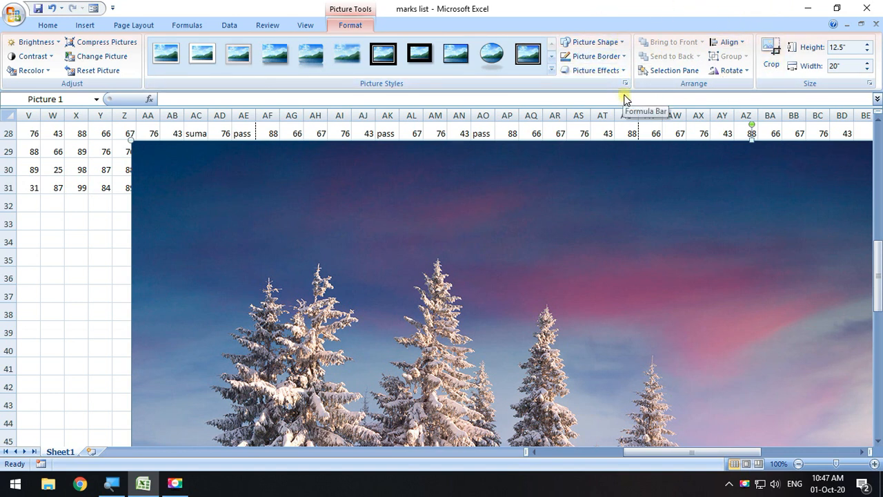
drag(169, 167, 427, 212)
drag(535, 256, 233, 233)
drag(134, 189, 357, 215)
drag(467, 282, 334, 244)
drag(177, 153, 253, 192)
drag(70, 142, 296, 163)
drag(129, 174, 201, 221)
drag(123, 153, 375, 261)
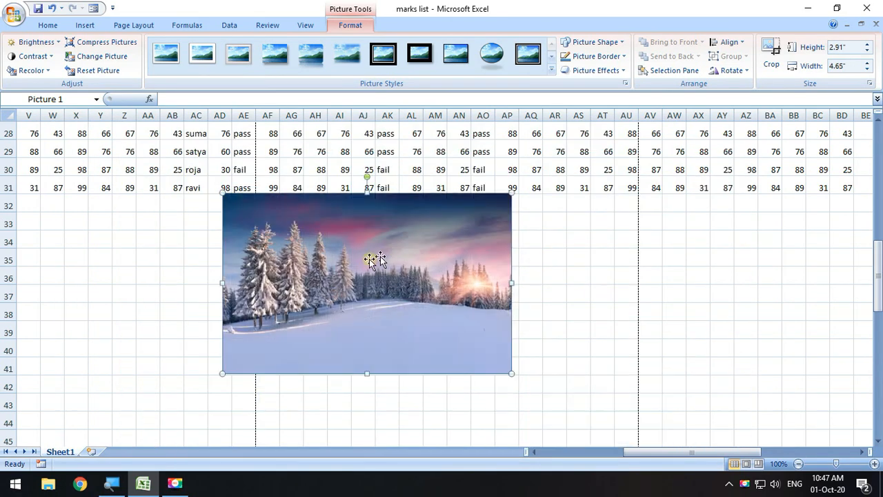
Reduce the picture to about 1.37" by 2.18", move it below the table around columns Y to AD, and deselect it.
drag(512, 374, 359, 277)
drag(305, 247, 175, 275)
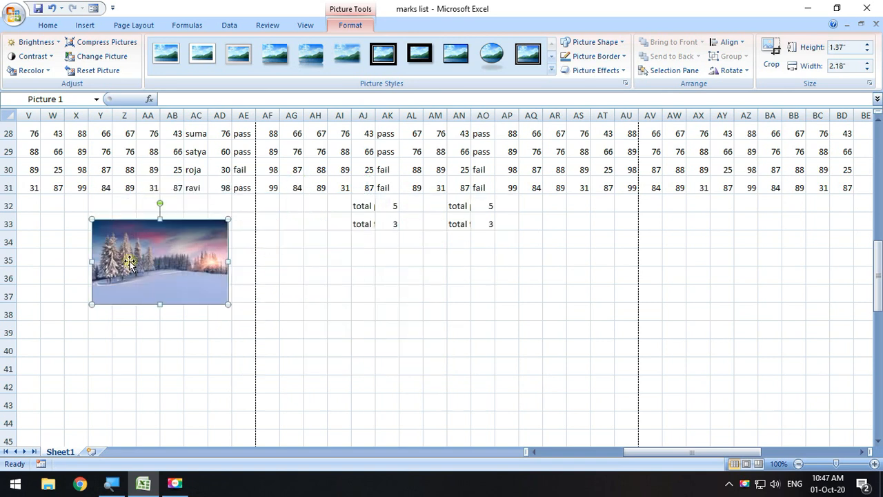
key(Escape)
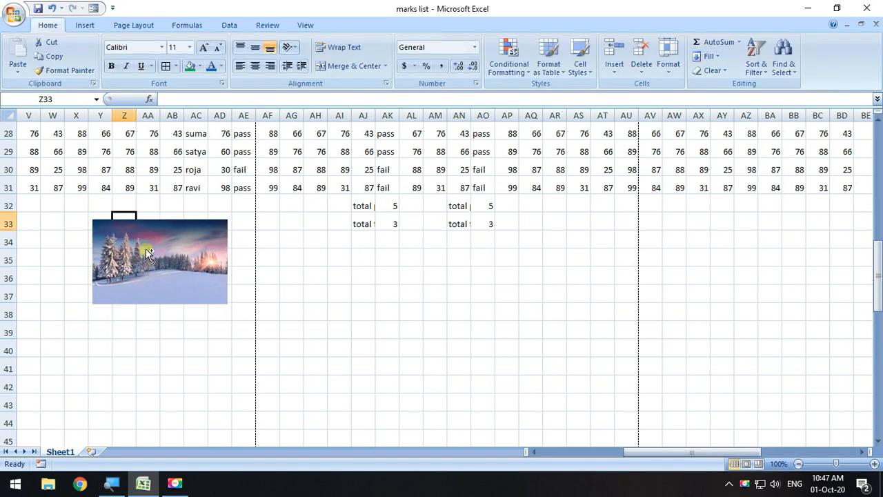
key(ctrl+c)
key(ctrl+v)
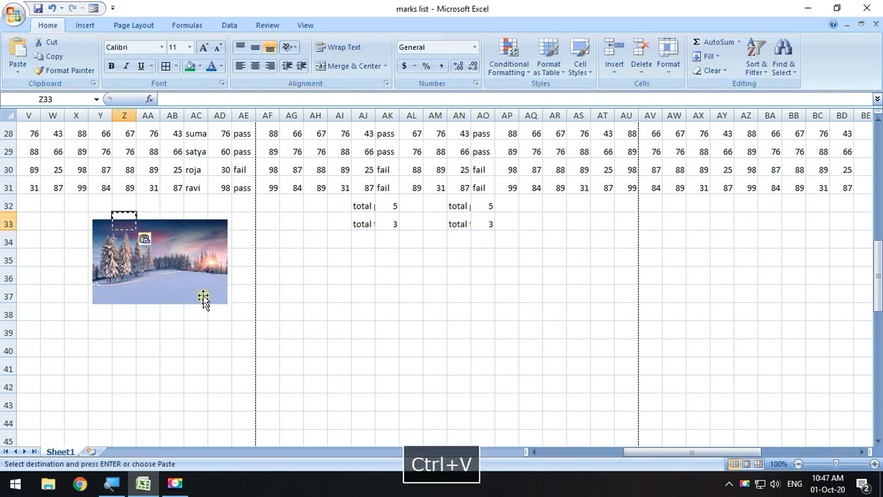
click(327, 294)
key(ctrl+v)
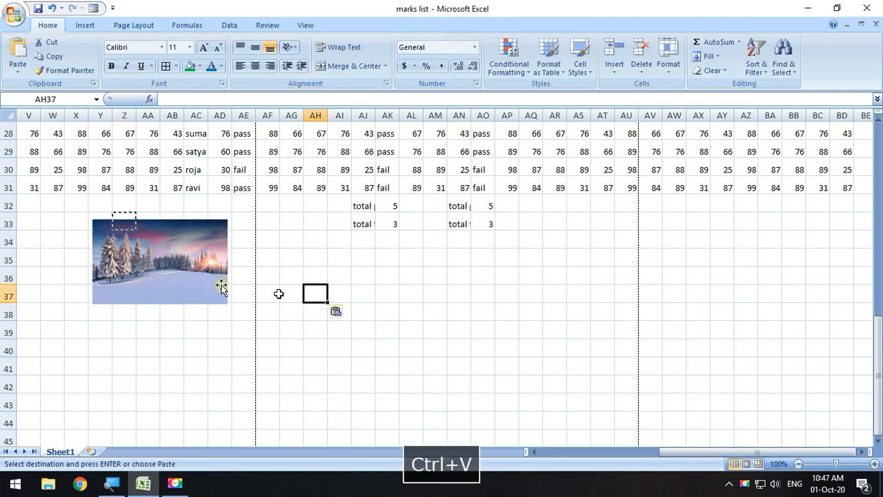
Duplicate the snowy landscape picture and place the copy beside the original, around columns AF to AK.
click(161, 270)
key(Escape)
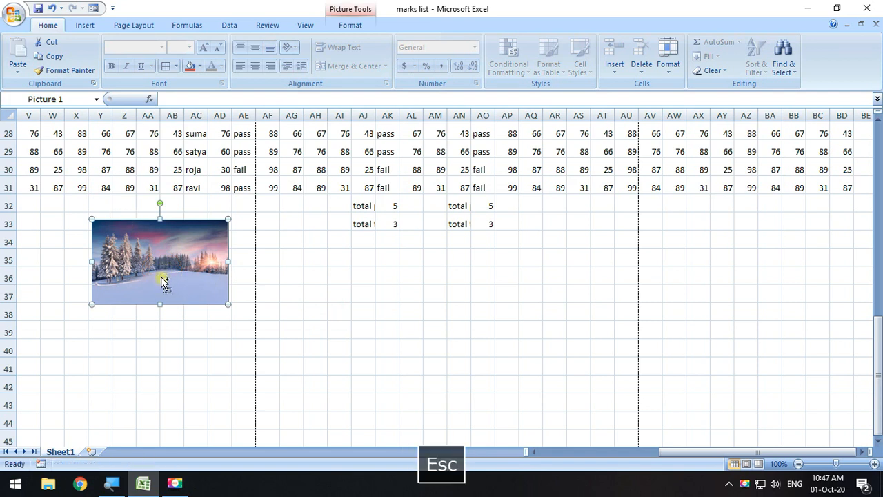
key(ctrl+c)
key(ctrl+v)
drag(164, 283, 322, 282)
click(271, 278)
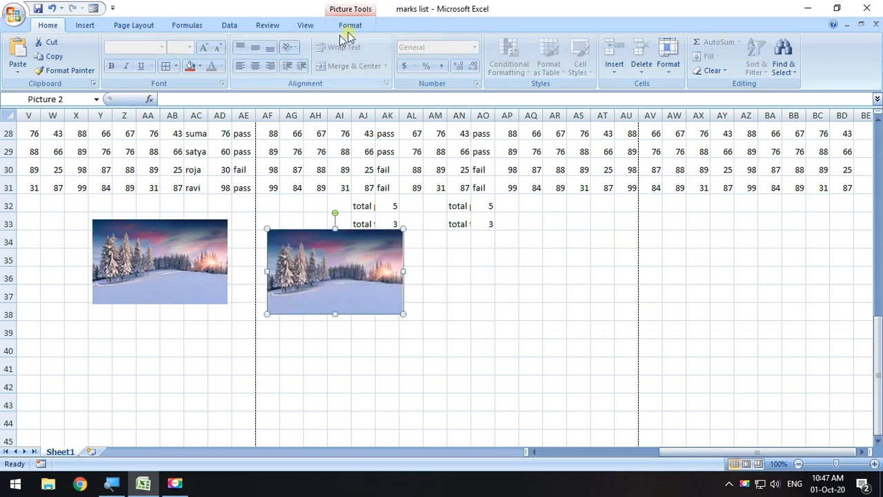
Recolor the copied picture with a sepia tone.
click(350, 25)
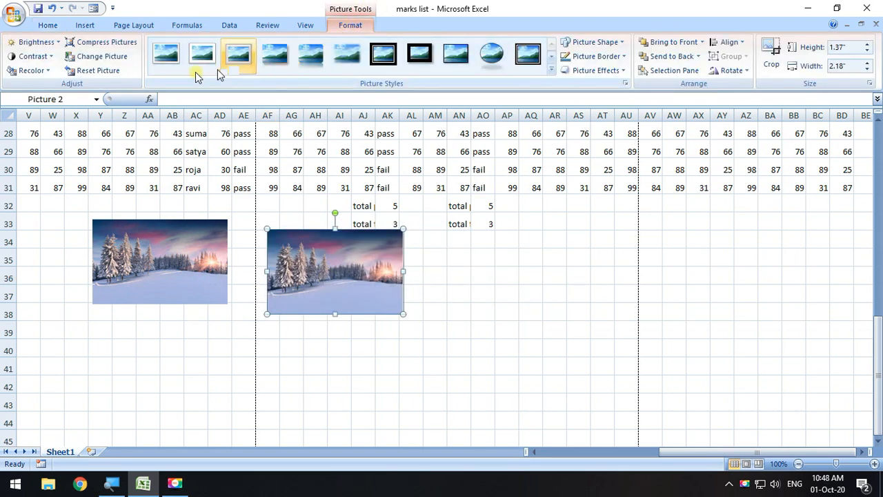
click(44, 73)
click(50, 150)
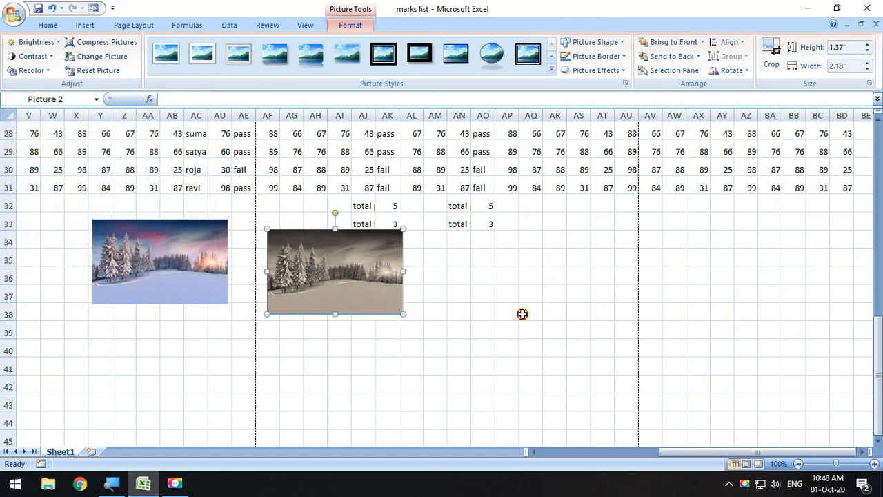
click(522, 314)
Move the sepia picture to around AP36:AU40 and the original picture next to it, around AI36:AN40.
drag(325, 268, 550, 304)
click(116, 253)
drag(108, 255, 338, 303)
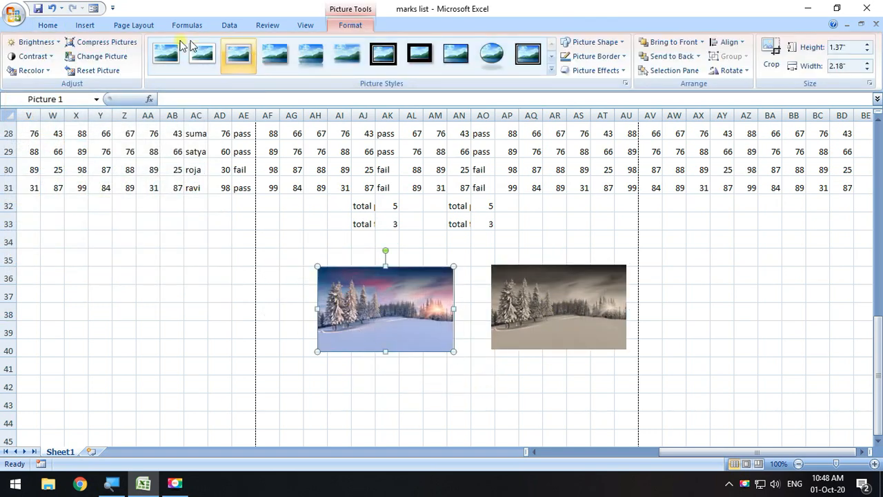
Shrink the sepia picture and place it on top of the middle of the original picture.
click(131, 24)
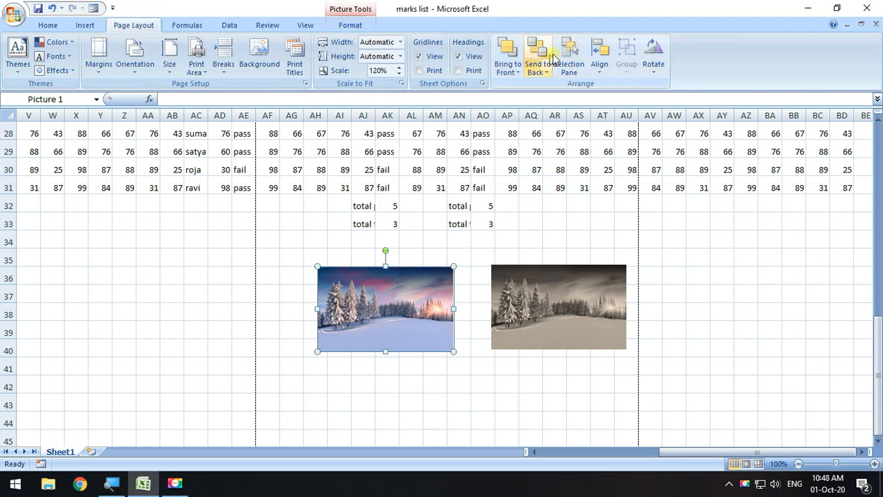
click(700, 292)
click(570, 304)
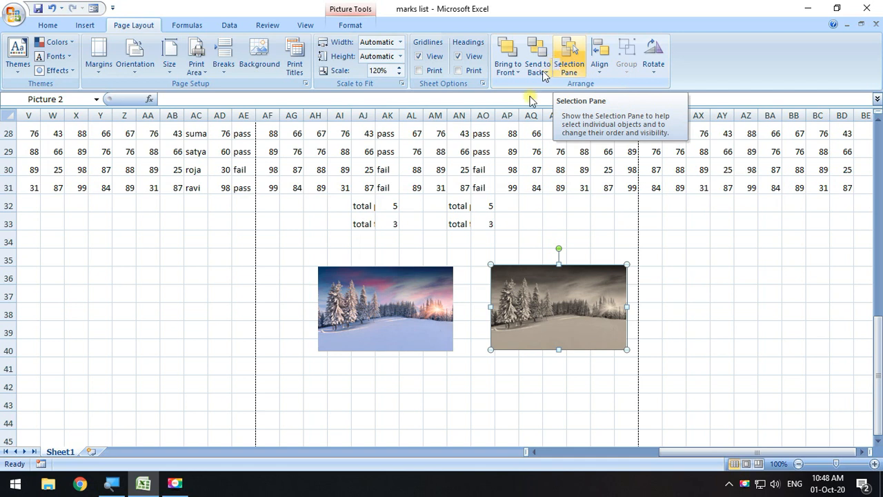
click(554, 309)
drag(487, 350, 391, 305)
click(578, 314)
Bring the larger original picture in front of the sepia one, and send it to the back again.
click(433, 309)
click(515, 53)
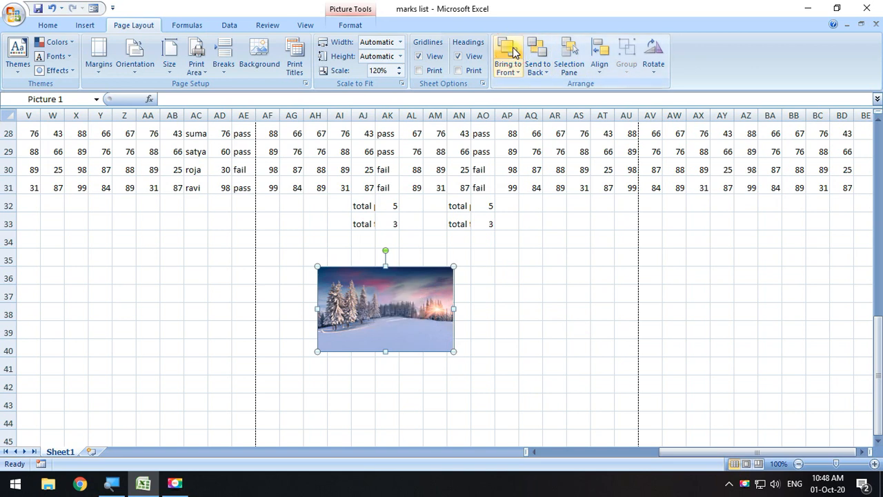
click(537, 54)
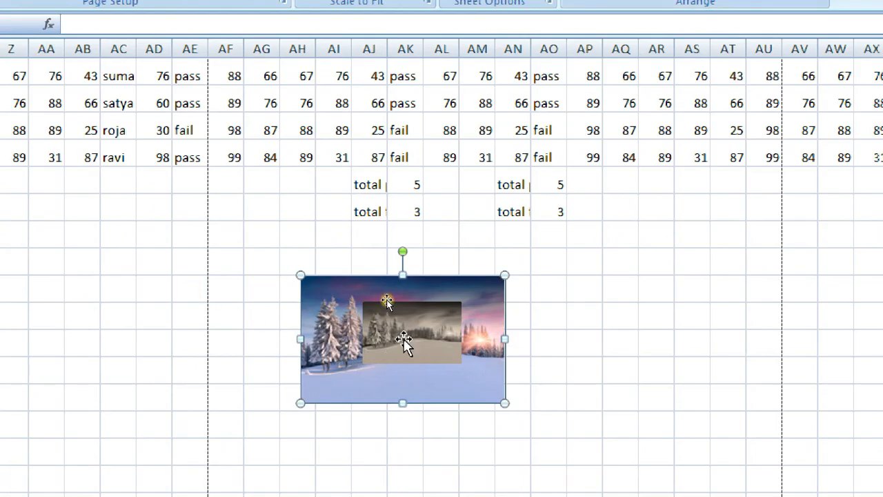
Move both stacked pictures up over the table's last rows, and send the sepia picture to the back and to the front again.
drag(348, 283, 379, 81)
drag(418, 347, 447, 145)
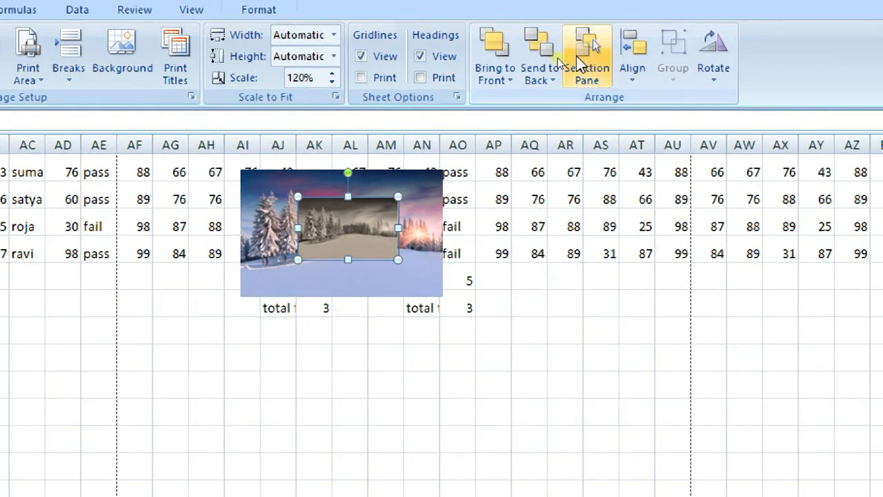
click(543, 52)
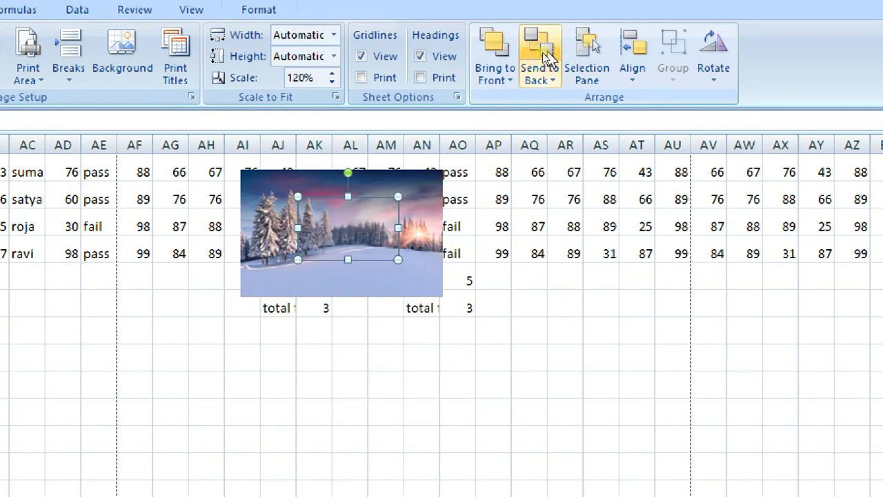
click(498, 55)
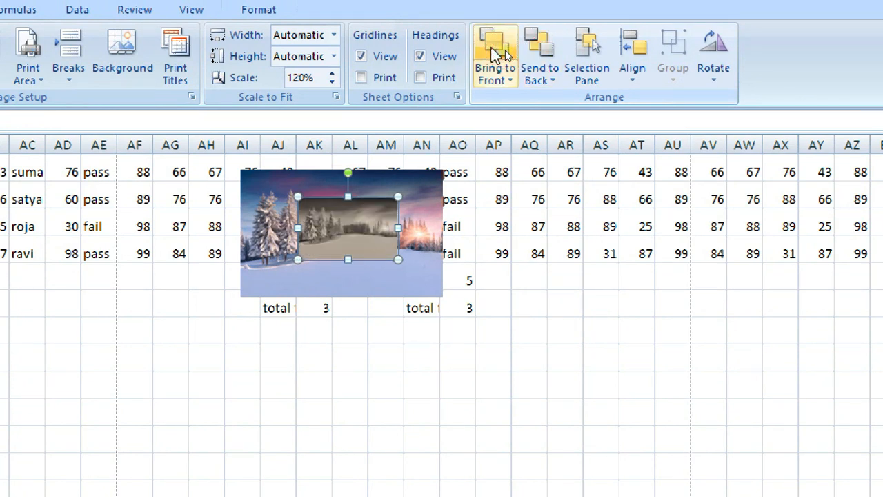
Show the Selection and Visibility pane, select Picture 1 and then Picture 2 from its list, and close the pane.
click(585, 82)
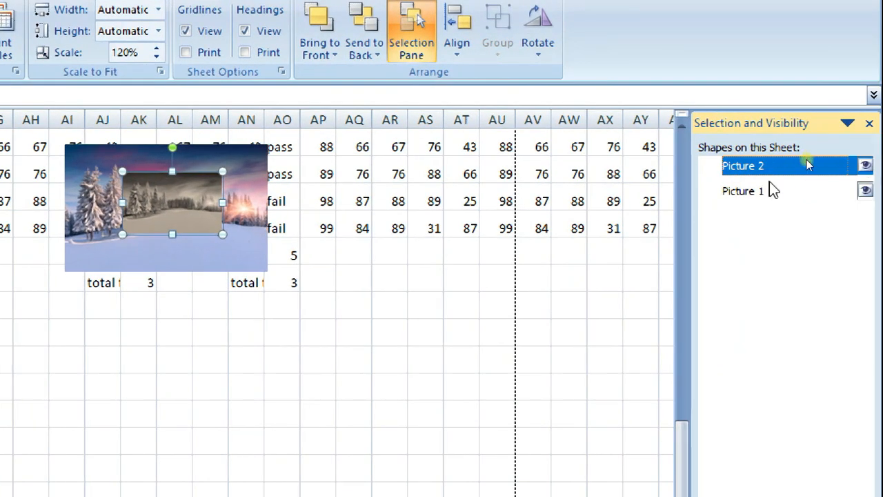
click(769, 191)
click(765, 167)
click(873, 124)
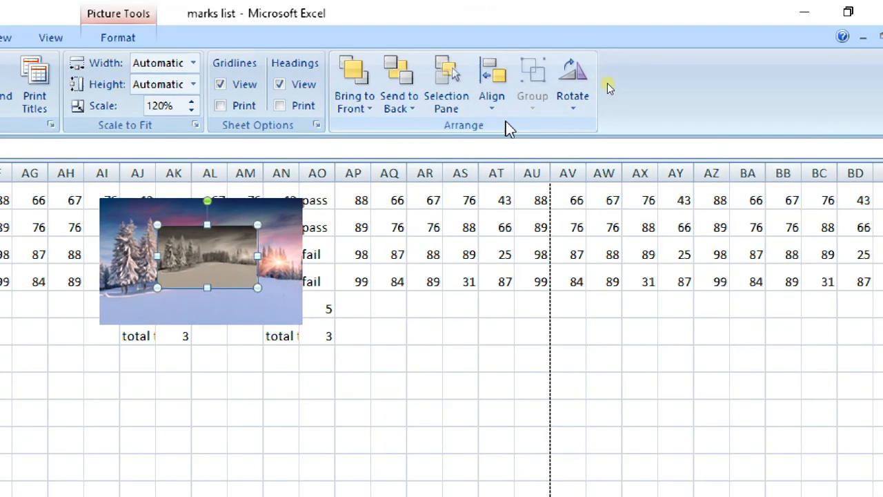
Check the Align options for the sepia picture, and shift the original and sepia pictures slightly to the right.
click(494, 112)
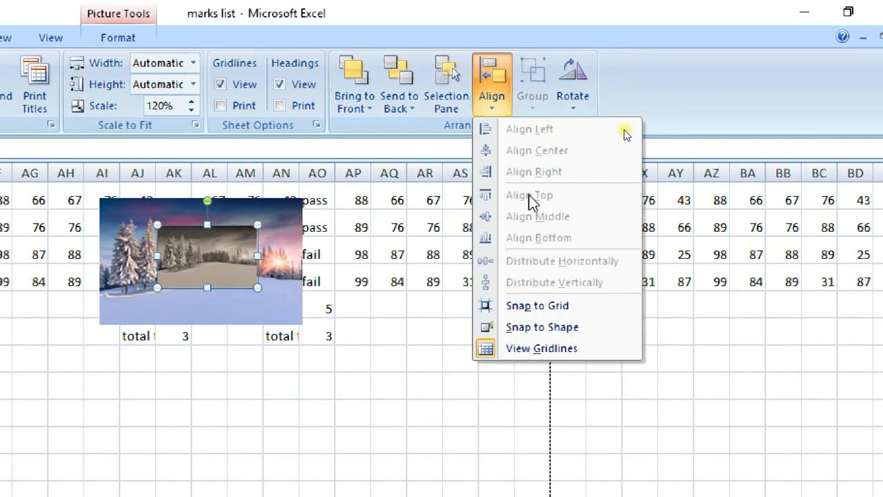
click(230, 281)
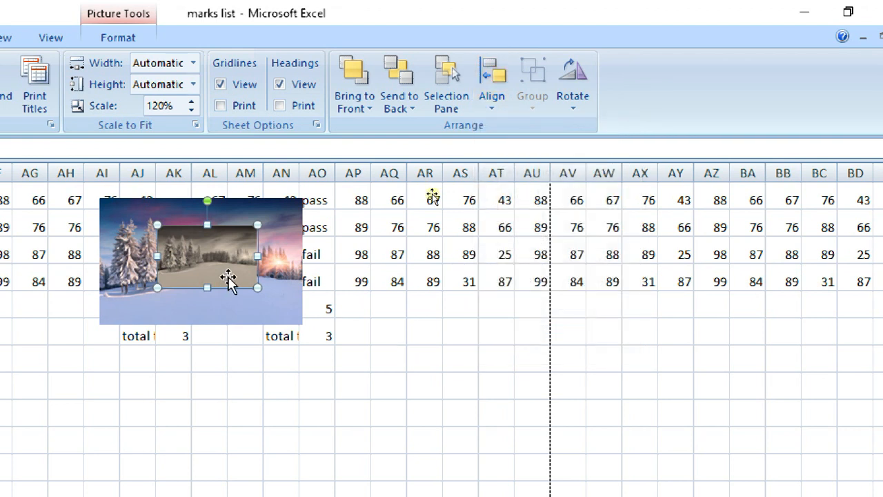
drag(258, 303, 276, 307)
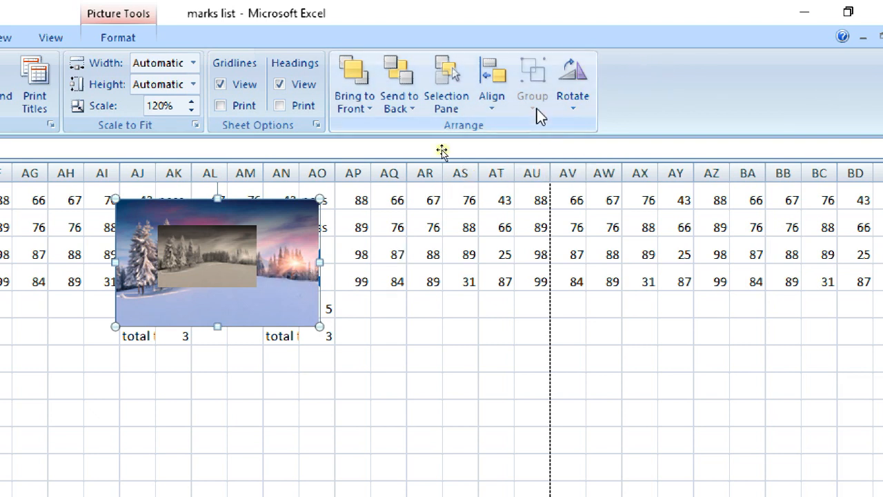
drag(231, 262, 242, 264)
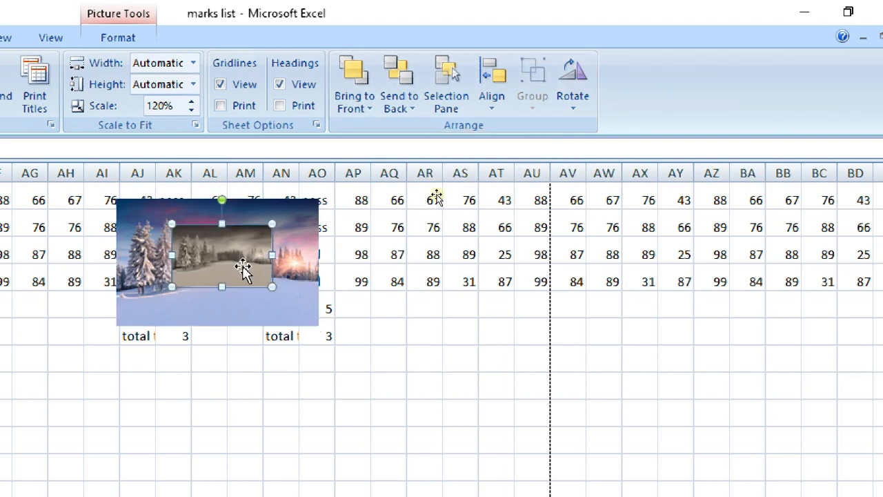
Group the original and sepia pictures, move the group to the right over columns AM to AR, and widen it slightly.
ctrl+click(283, 316)
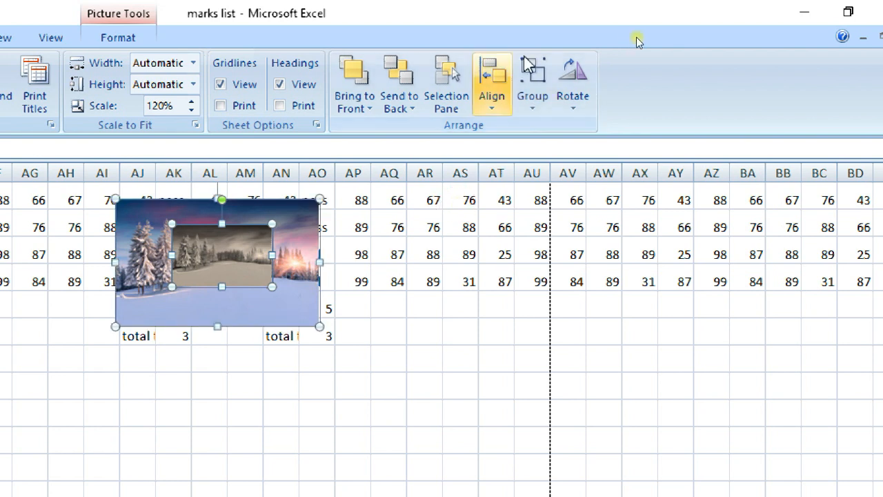
click(531, 104)
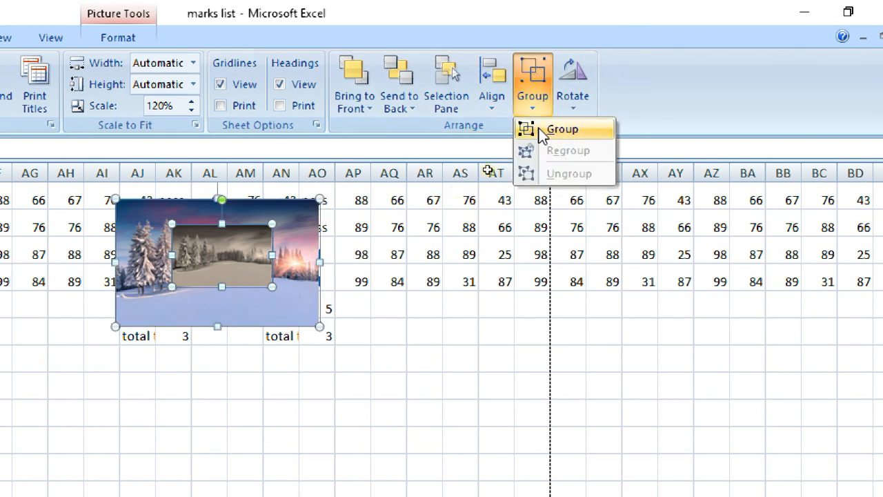
click(542, 133)
mouse_move(302, 268)
mouse_down()
mouse_move(624, 269)
mouse_move(518, 289)
mouse_move(453, 283)
mouse_up()
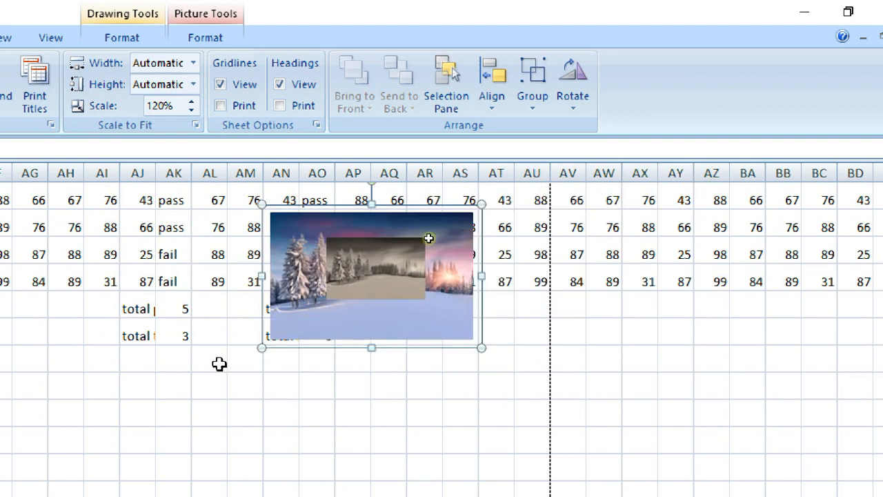
mouse_move(261, 348)
mouse_down()
mouse_move(313, 313)
mouse_move(251, 346)
mouse_up()
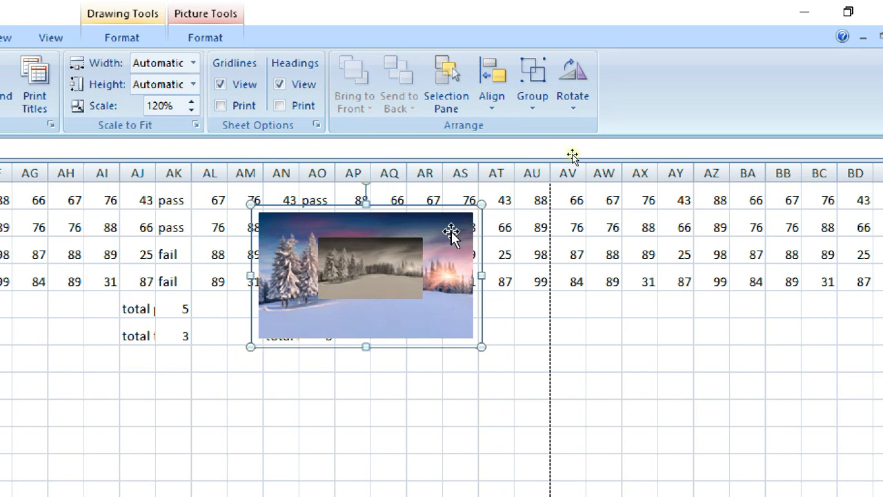
drag(451, 238, 421, 243)
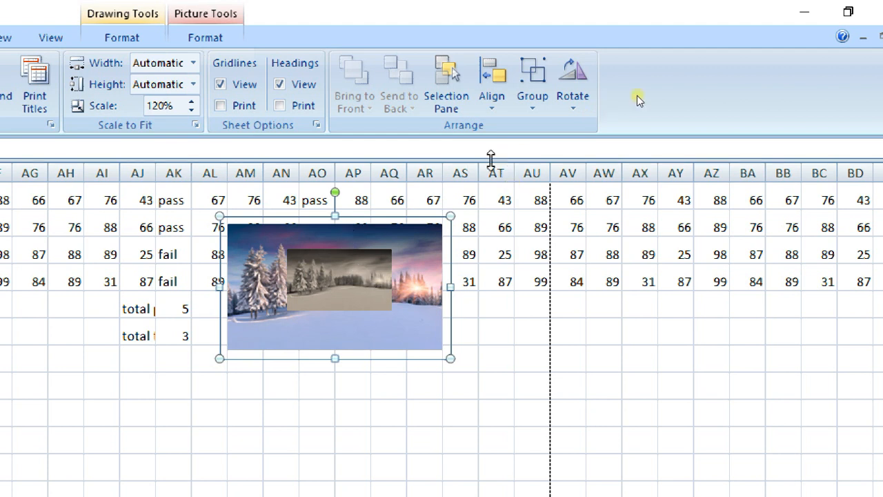
Rotate the grouped pictures right 90° and back left 90°.
click(584, 109)
click(601, 131)
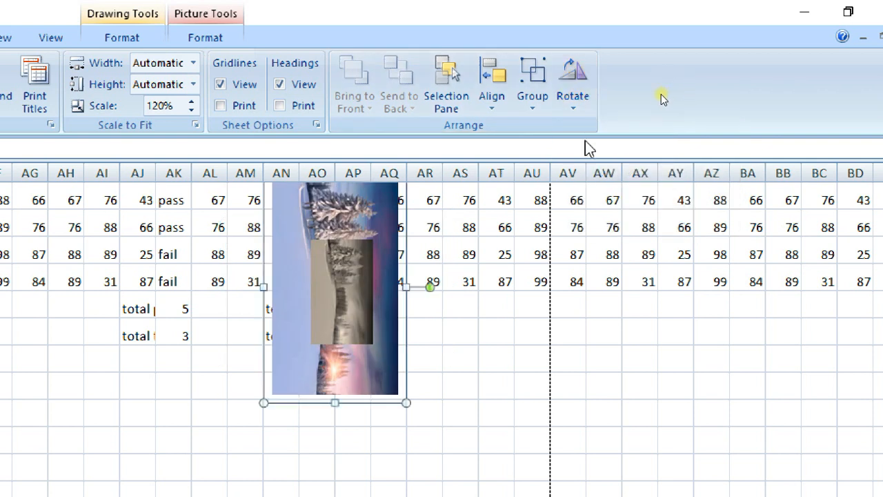
click(574, 104)
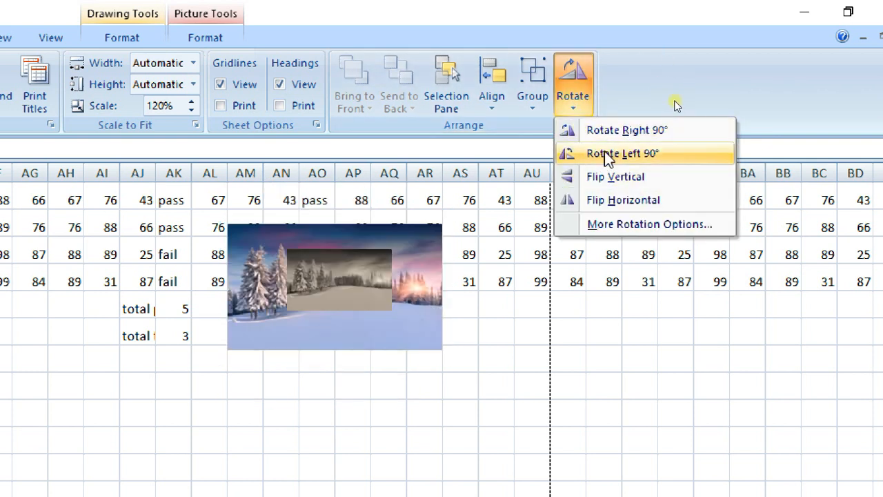
click(606, 153)
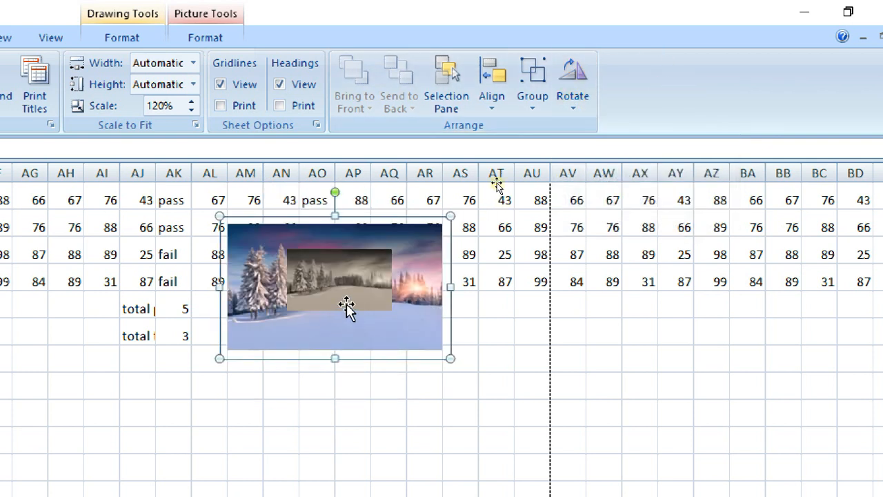
mouse_move(338, 195)
mouse_down()
mouse_move(384, 209)
mouse_move(332, 197)
mouse_up()
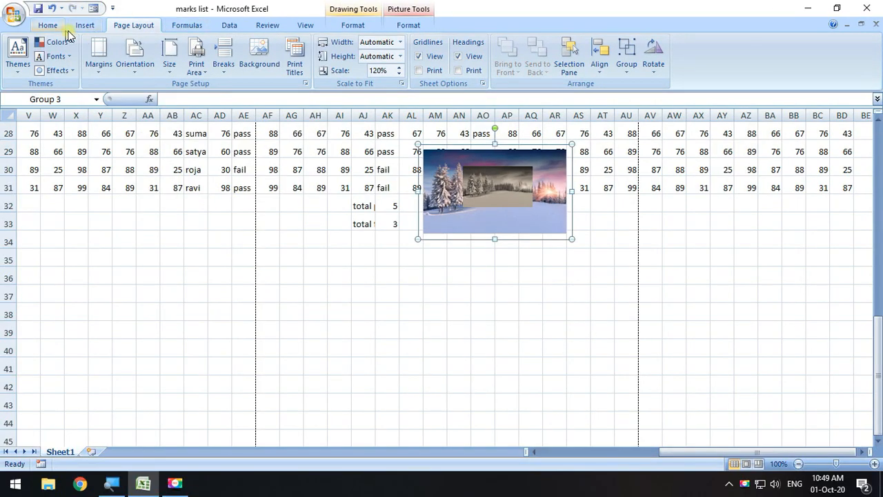
Draw an ellipse below the table, spanning about columns AB to AE and rows 35 to 37.
click(83, 25)
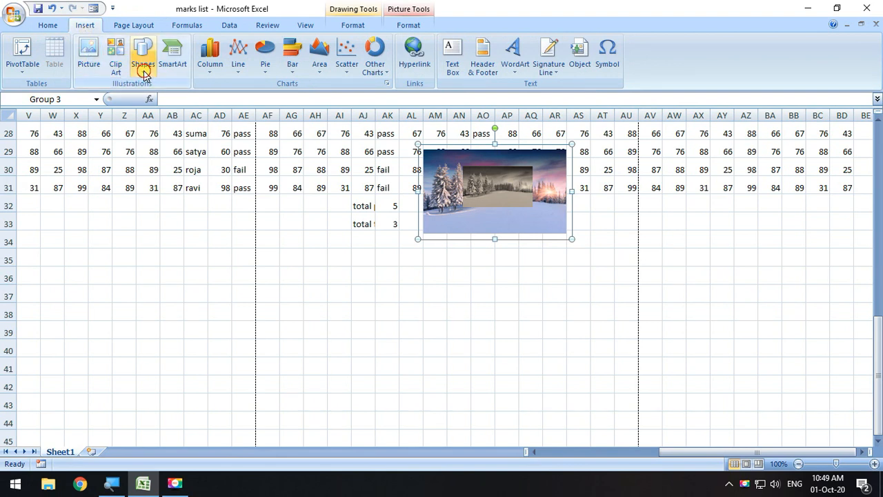
click(144, 69)
drag(160, 247, 243, 308)
click(315, 293)
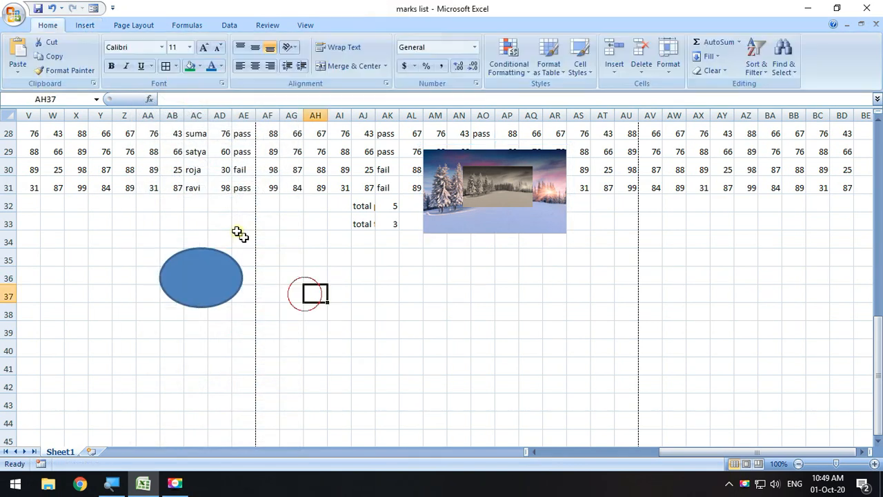
Draw a rounded rectangle beside the ellipse, spanning about columns AF to AK and rows 35 to 38.
click(85, 25)
click(143, 64)
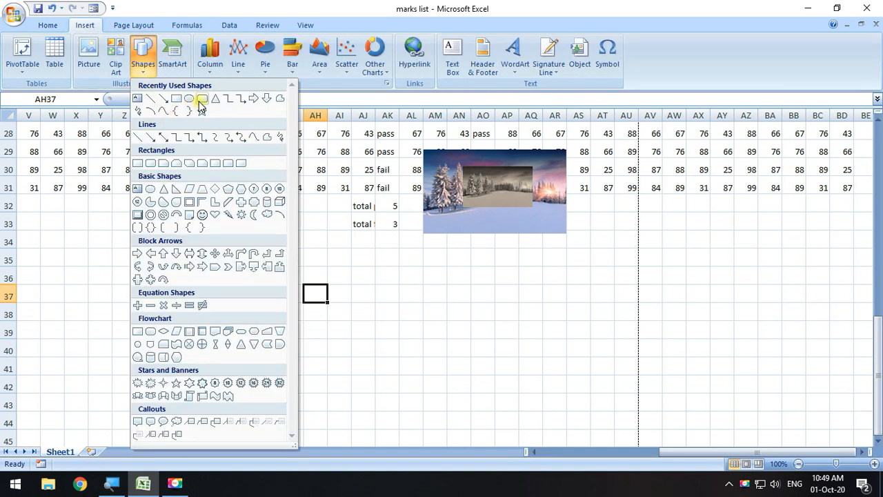
click(202, 98)
drag(264, 255, 382, 312)
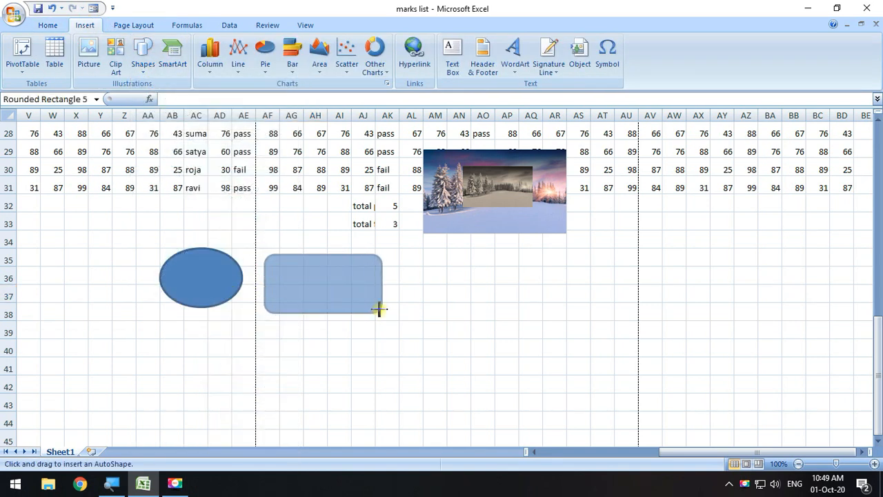
click(411, 311)
Group the ellipse and the rounded rectangle, and move the group right to below the grouped pictures.
click(134, 25)
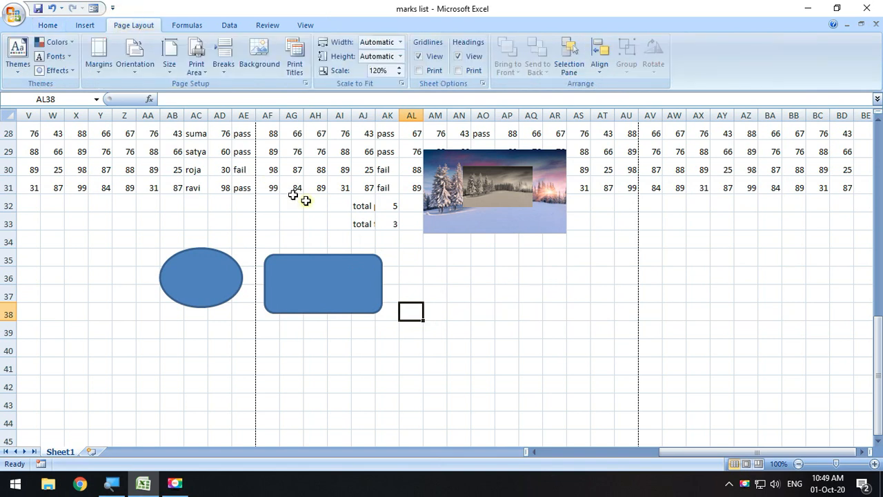
click(317, 277)
ctrl+click(226, 282)
click(626, 64)
click(642, 86)
drag(345, 275, 542, 283)
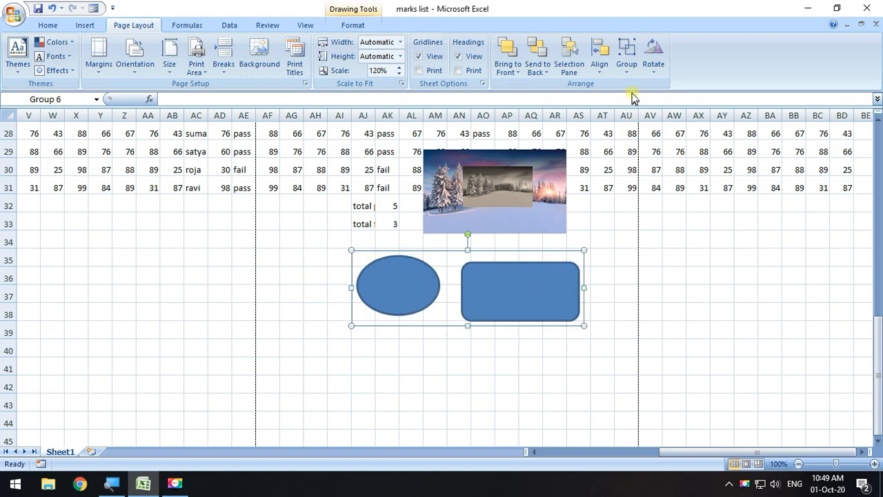
Ungroup the two pictures, and ungroup the ellipse and rounded rectangle.
click(539, 198)
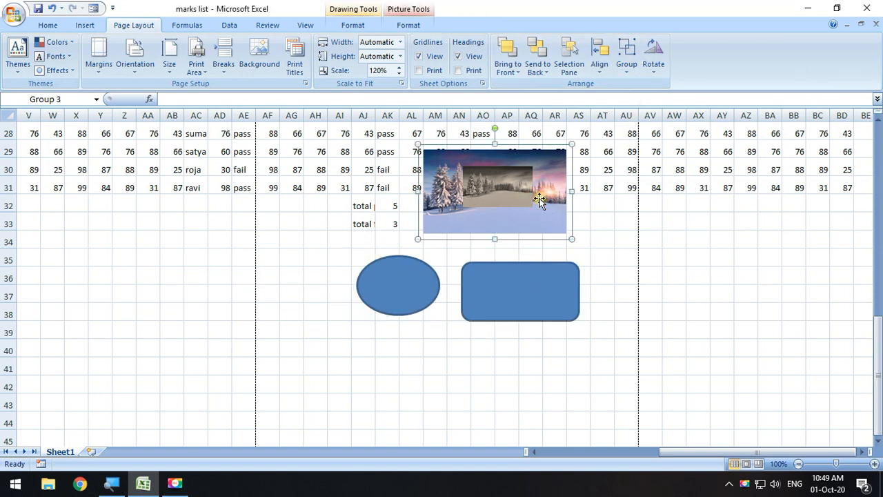
click(627, 68)
click(649, 114)
click(530, 294)
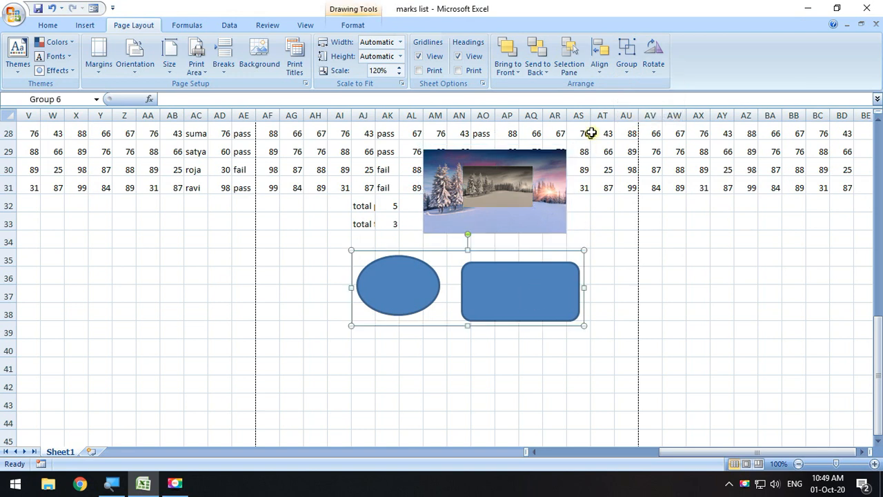
click(627, 67)
click(635, 115)
Separate the shapes by moving the rounded rectangle right and the ellipse left, and place the sepia picture between them below the original.
click(722, 292)
drag(543, 282, 701, 283)
drag(414, 290, 339, 290)
drag(500, 186, 489, 296)
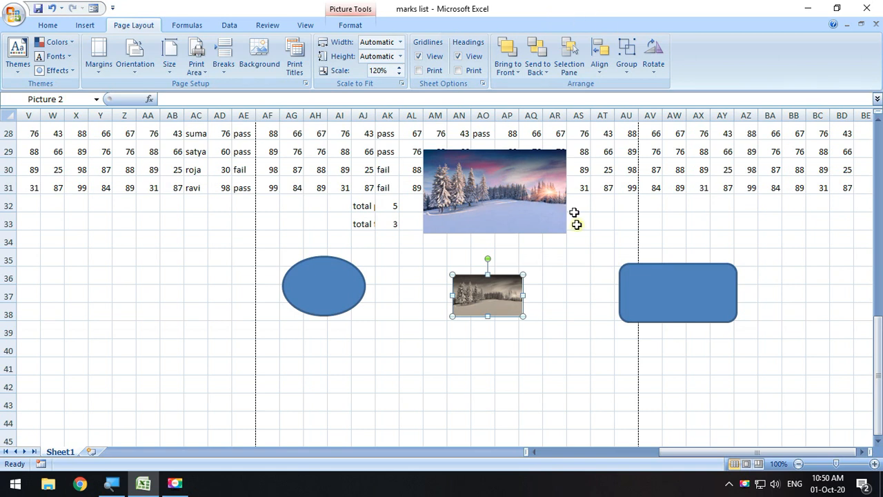
click(748, 227)
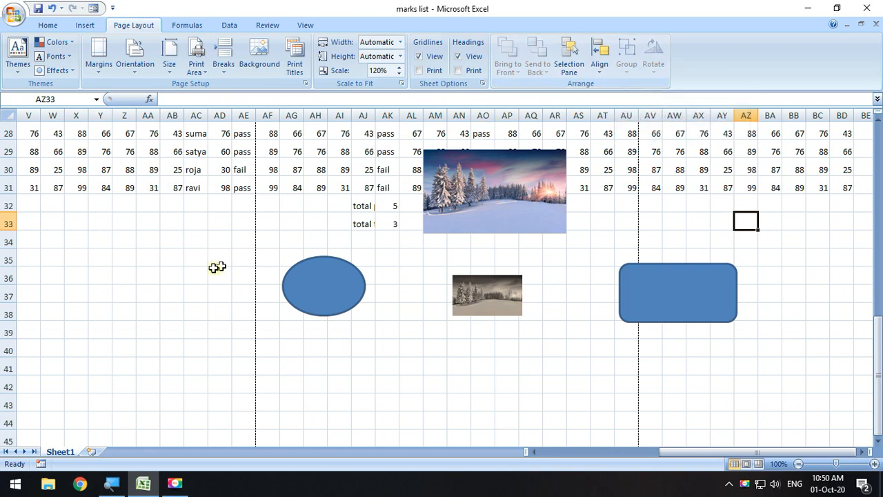
click(196, 278)
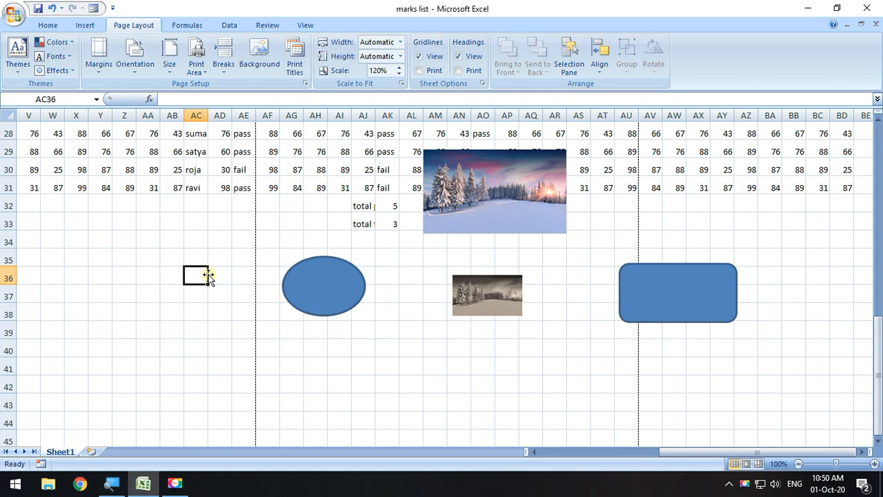
scroll(208, 276, up, 9)
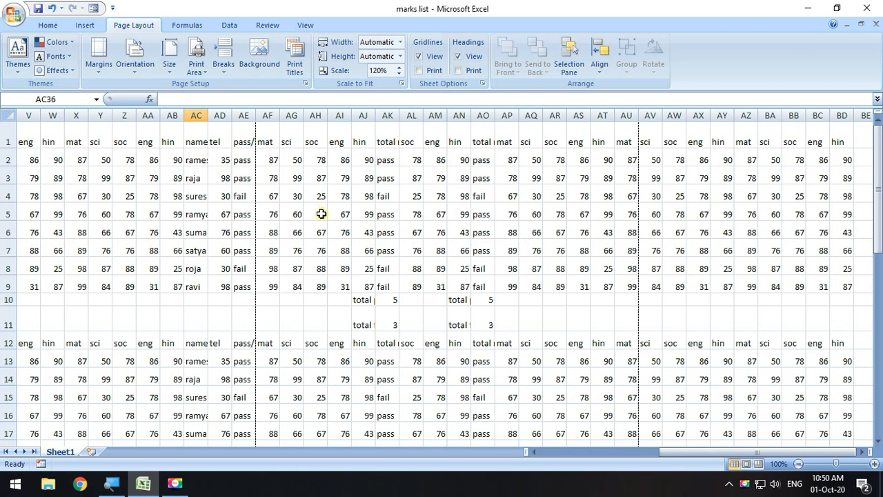
click(47, 24)
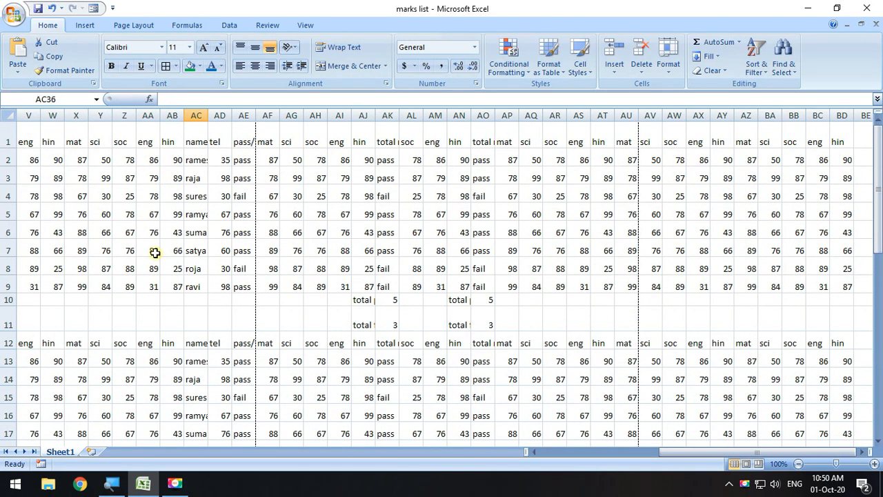
click(138, 26)
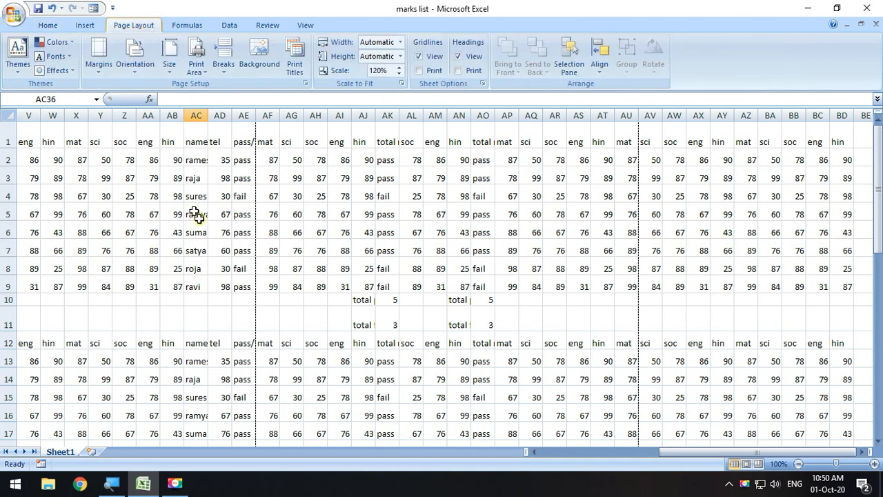